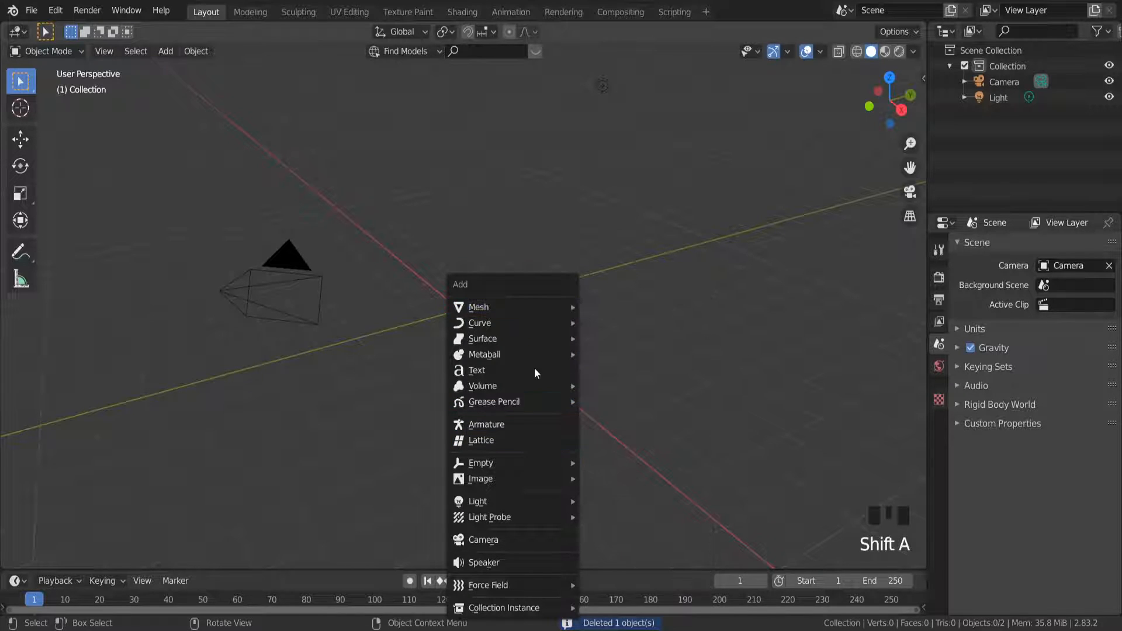
Add a single vertex mesh at the origin and look at it from the top
mouse_move(674, 498)
click(763, 500)
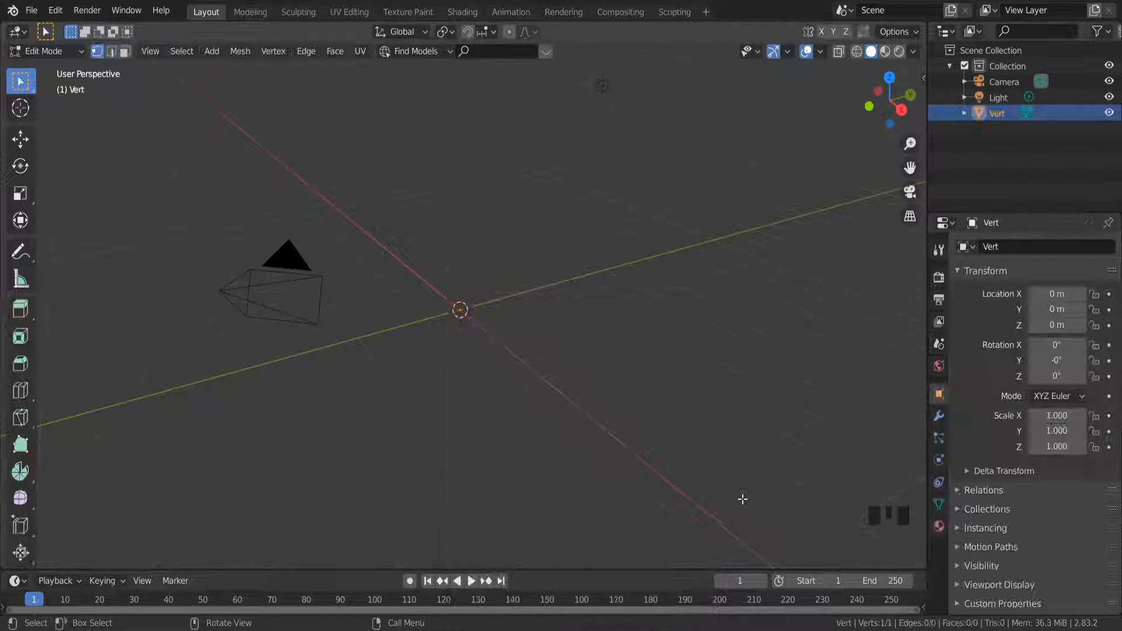
click(890, 77)
scroll(470, 301, up, 3)
scroll(470, 301, up, 8)
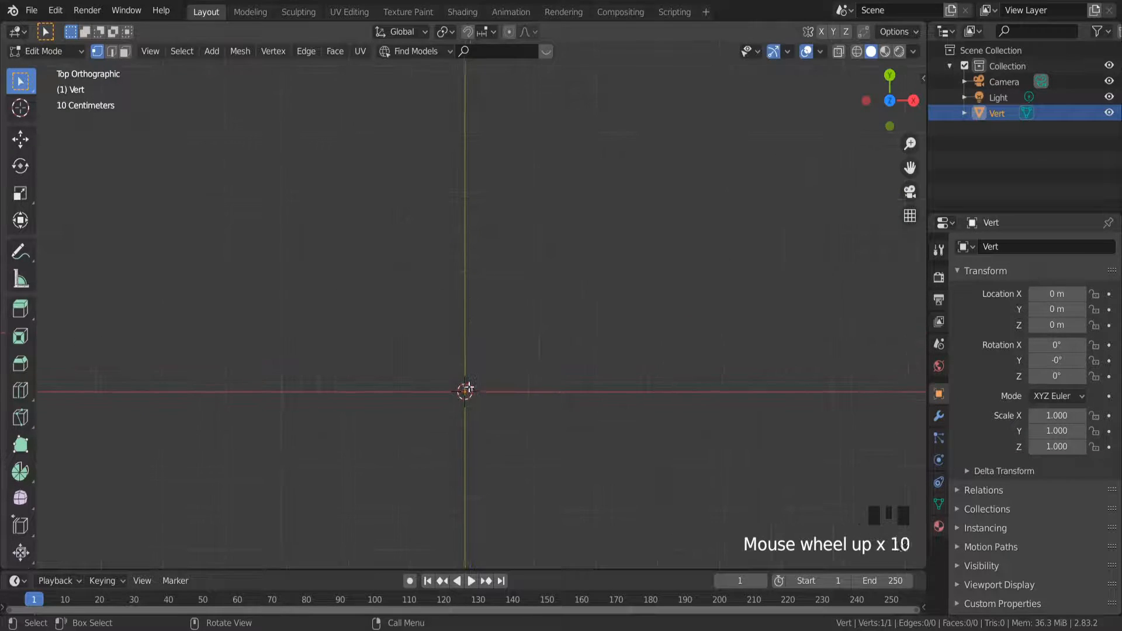
Extrude the vertex up along Y, across along X and back down along Y to outline three sides of a square
key(e)
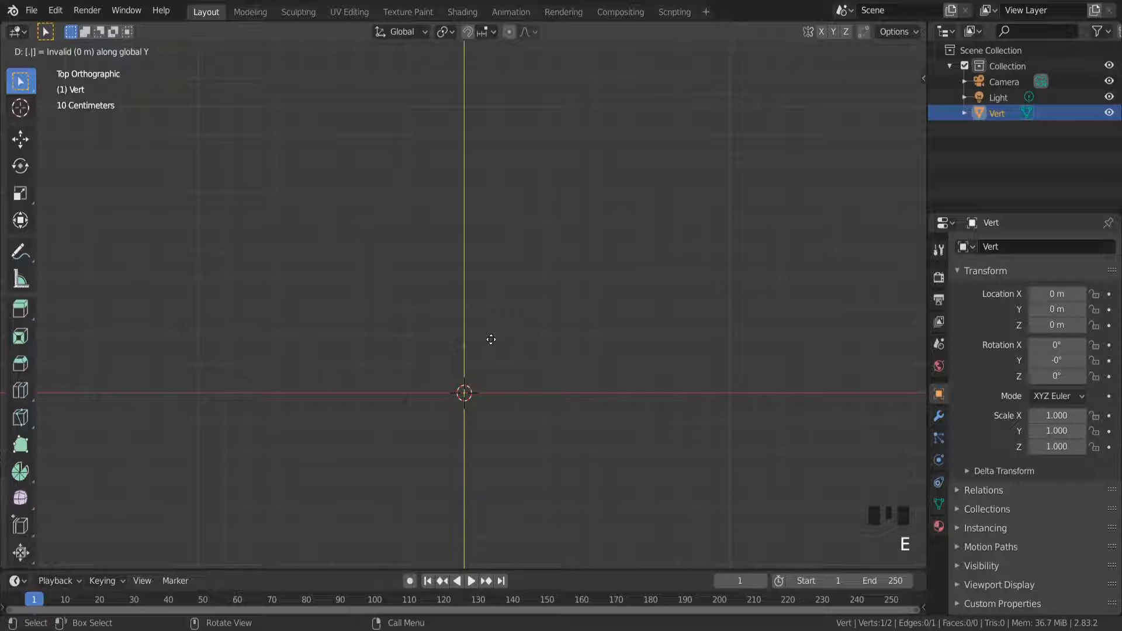
key(Return)
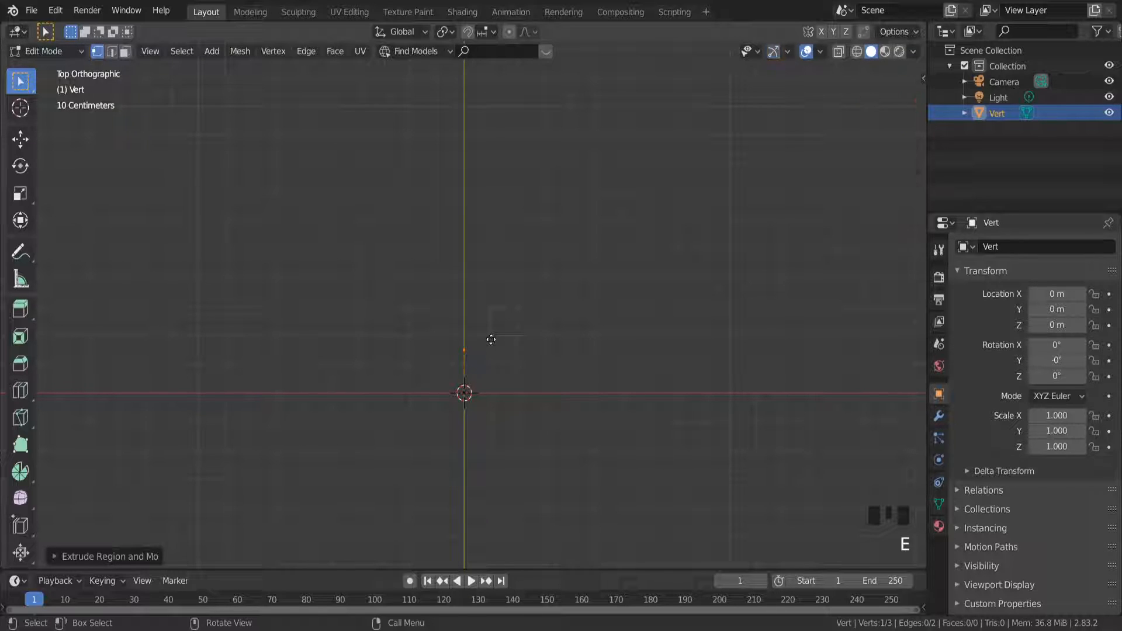
key(e)
key(x)
key(Return)
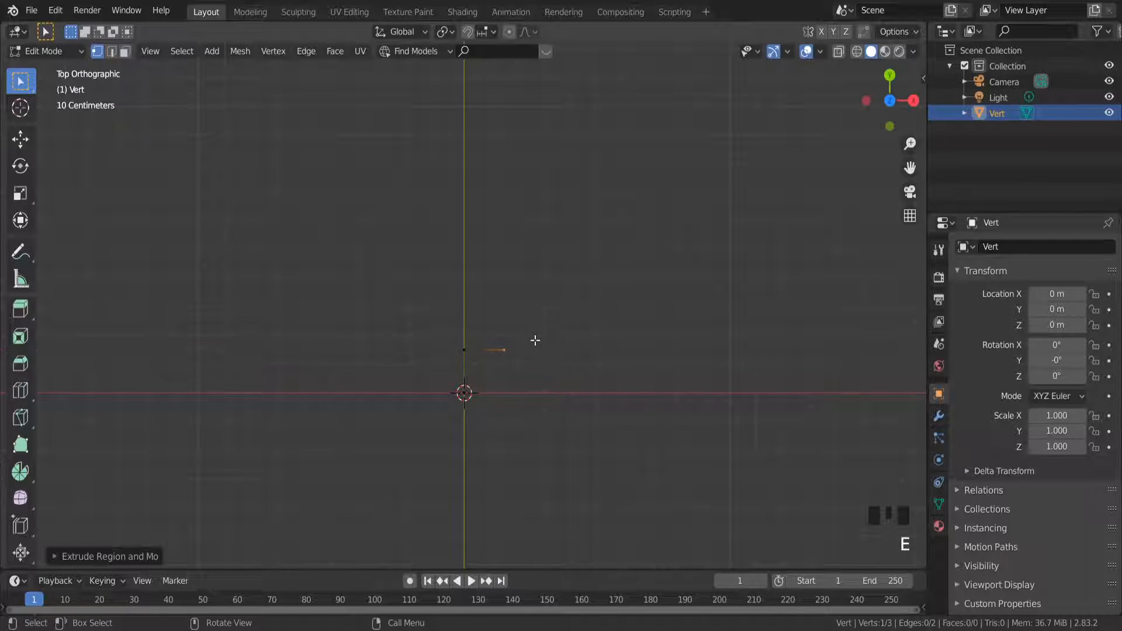
key(e)
key(y)
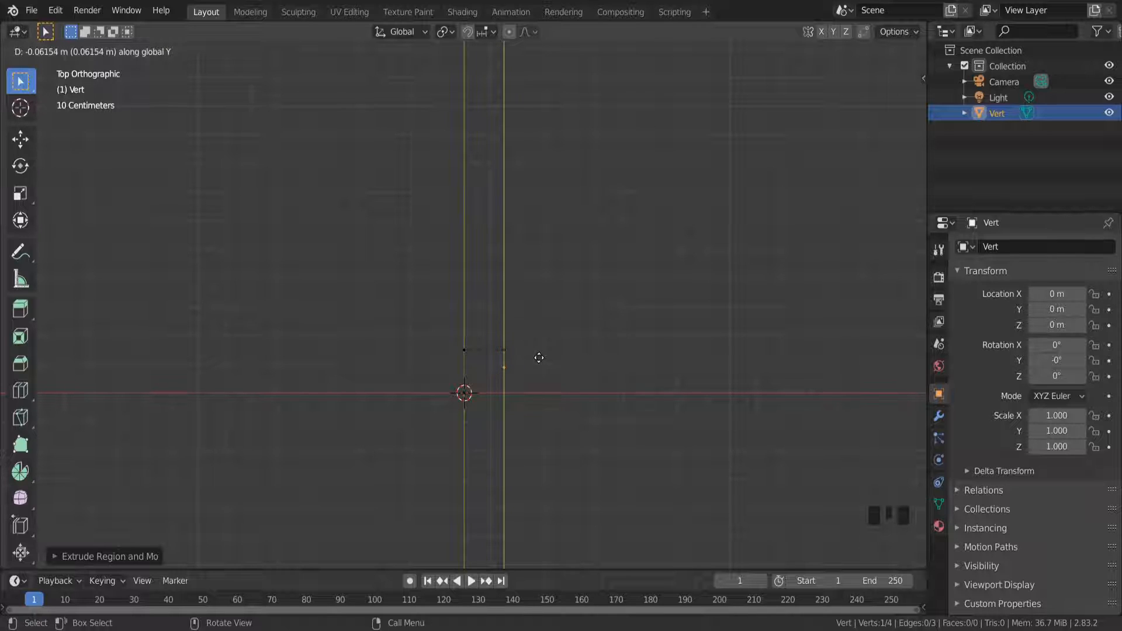
click(536, 358)
Select all four corner vertices of the square outline and fill it with a face
scroll(526, 365, up, 3)
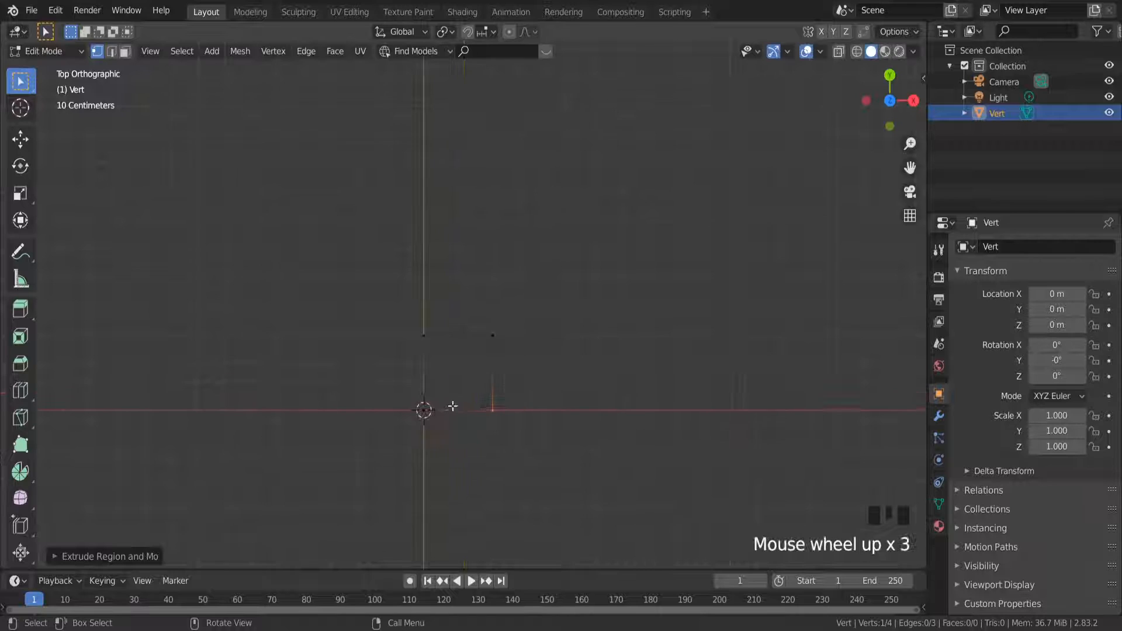
shift+click(424, 410)
drag(552, 287, 346, 459)
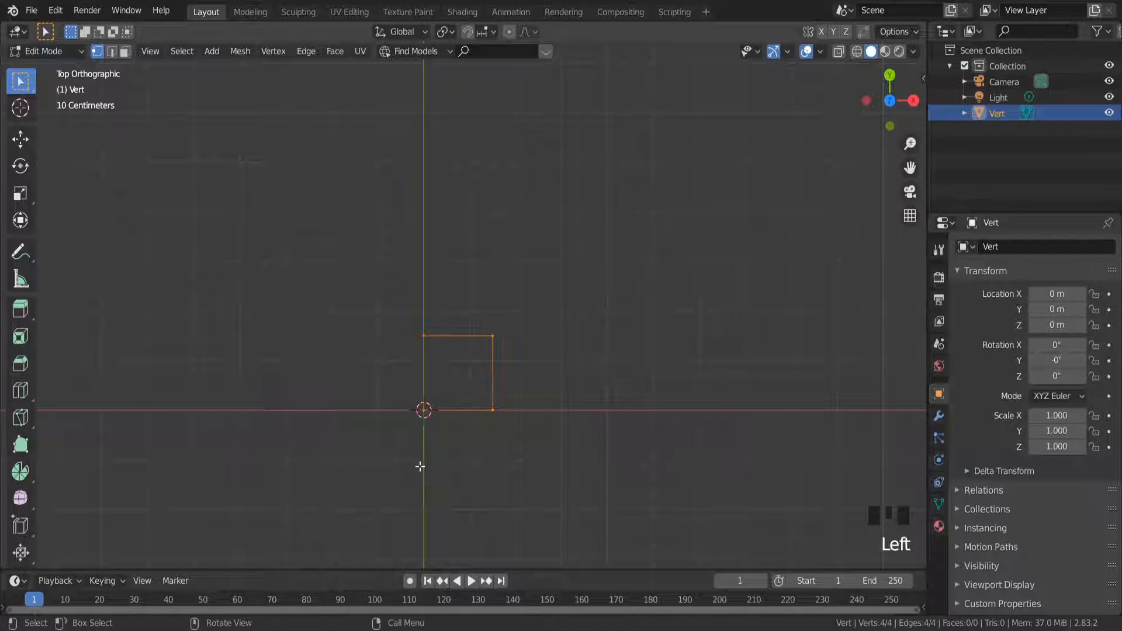
key(f)
Extrude the square face upward into a tall post and return to Object Mode
middle_drag(453, 461, 418, 426)
scroll(487, 430, down, 7)
key(e)
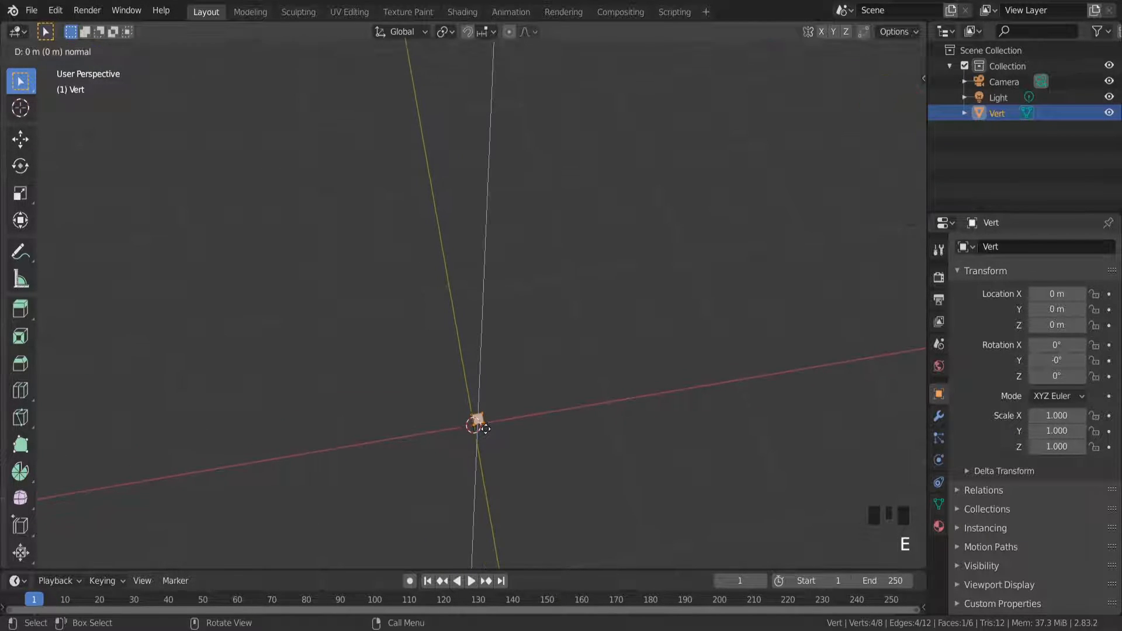
click(527, 237)
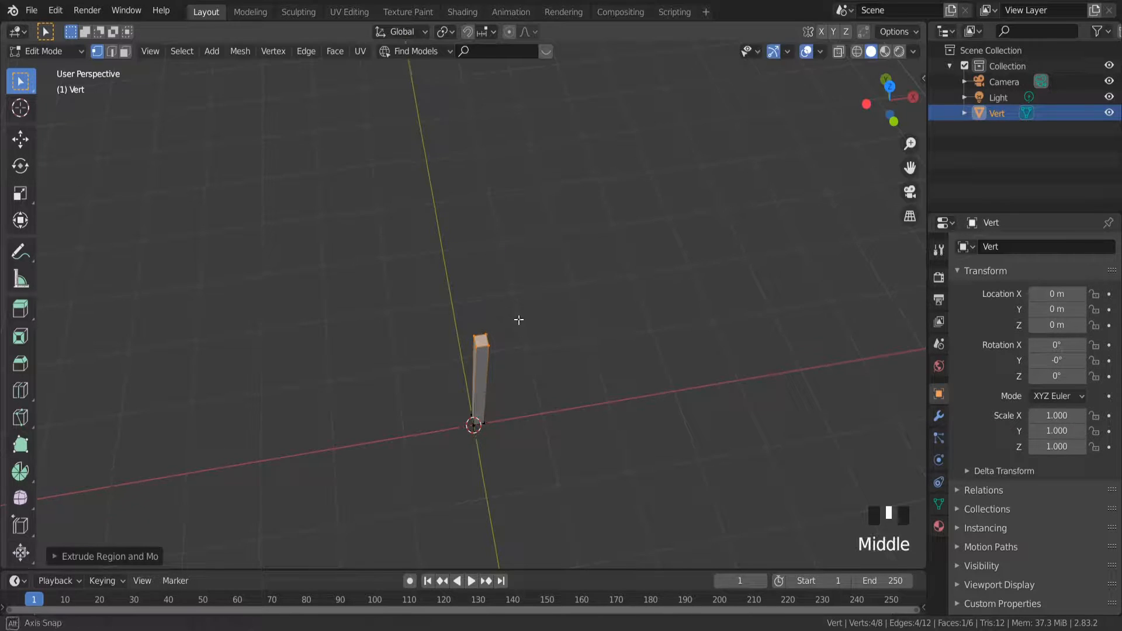
middle_drag(518, 326, 889, 318)
scroll(889, 318, down, 4)
scroll(570, 163, up, 8)
scroll(584, 169, down, 2)
drag(910, 168, 802, 190)
key(Tab)
Move the post about 0.45 m along the X axis, away from the origin
scroll(495, 208, up, 2)
scroll(489, 273, down, 3)
key(g)
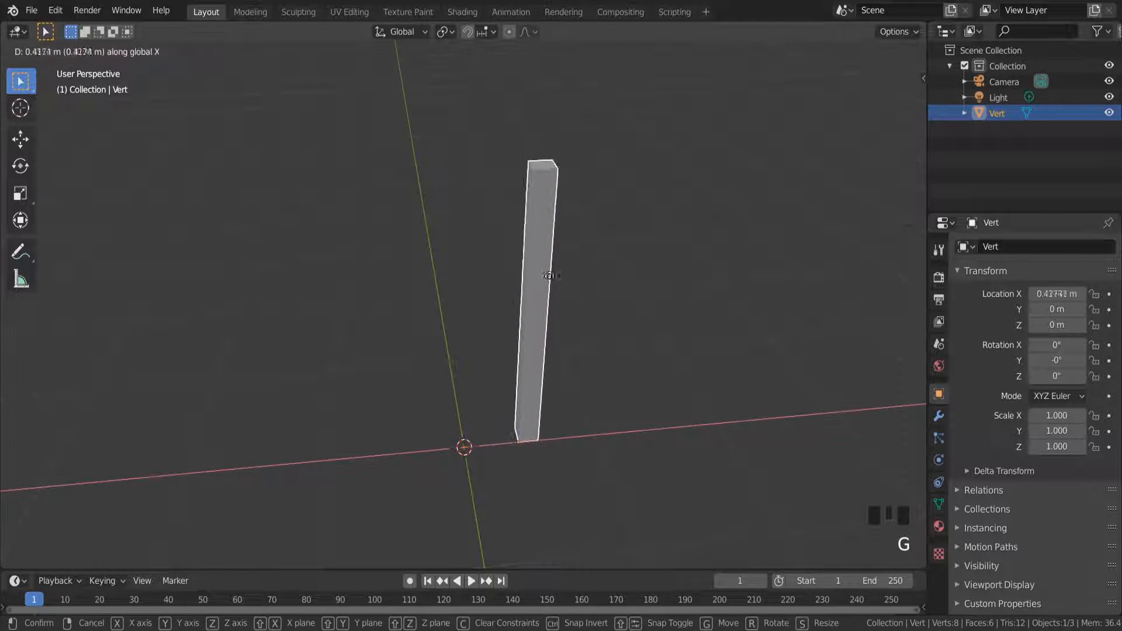
click(815, 108)
Deselect the post and add a second single vertex mesh at the origin, working in top view
click(887, 83)
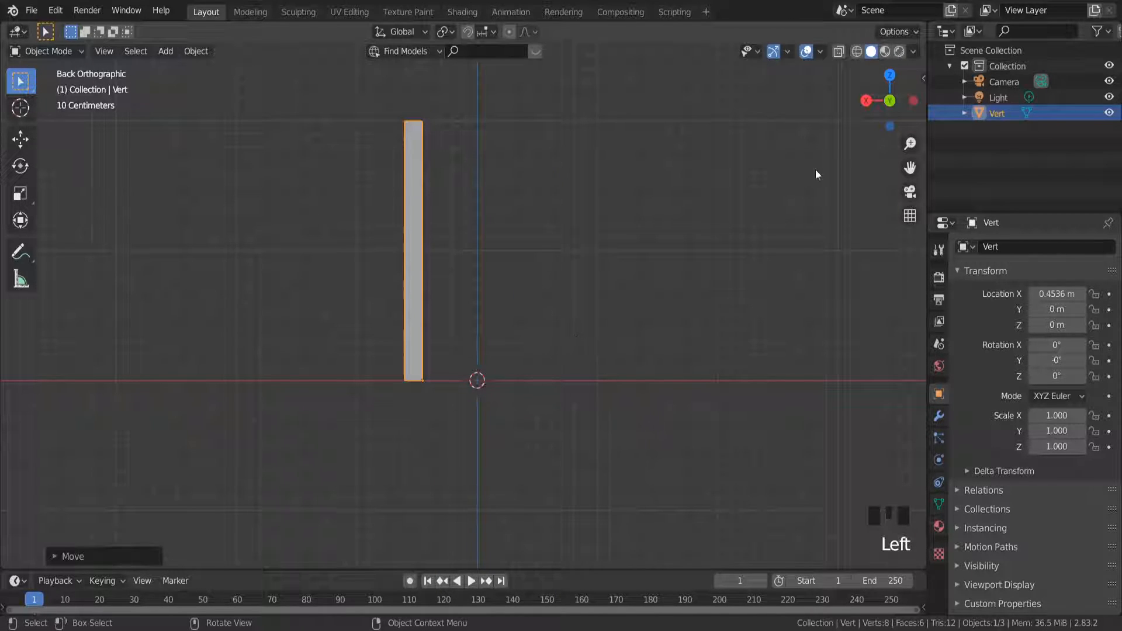
click(890, 75)
click(461, 471)
scroll(450, 427, up, 10)
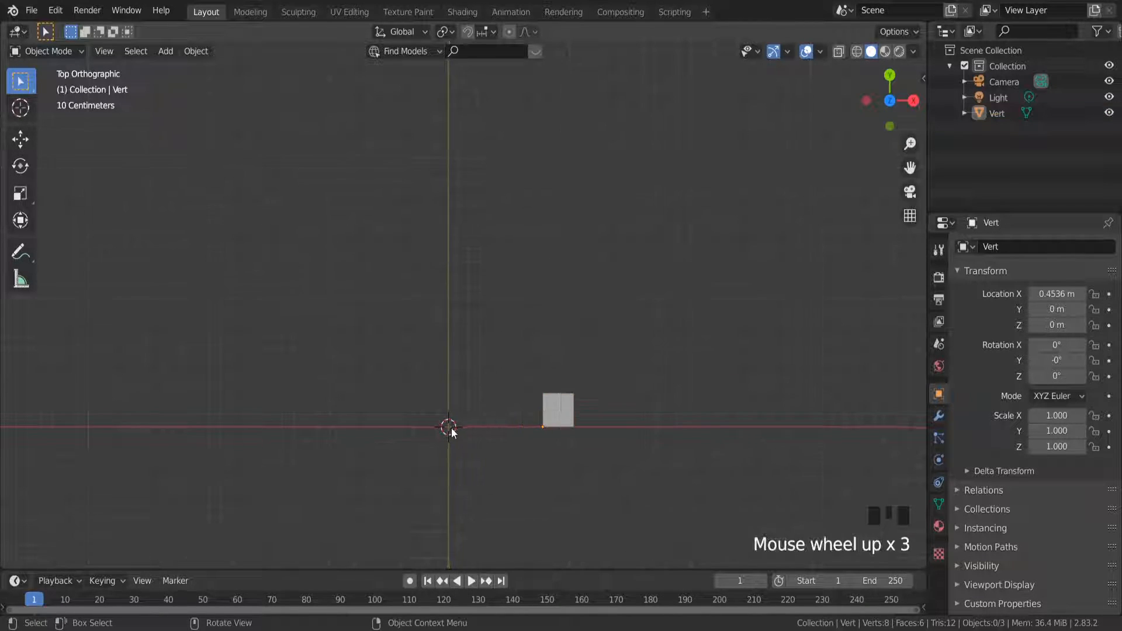
key(shift+a)
mouse_move(450, 310)
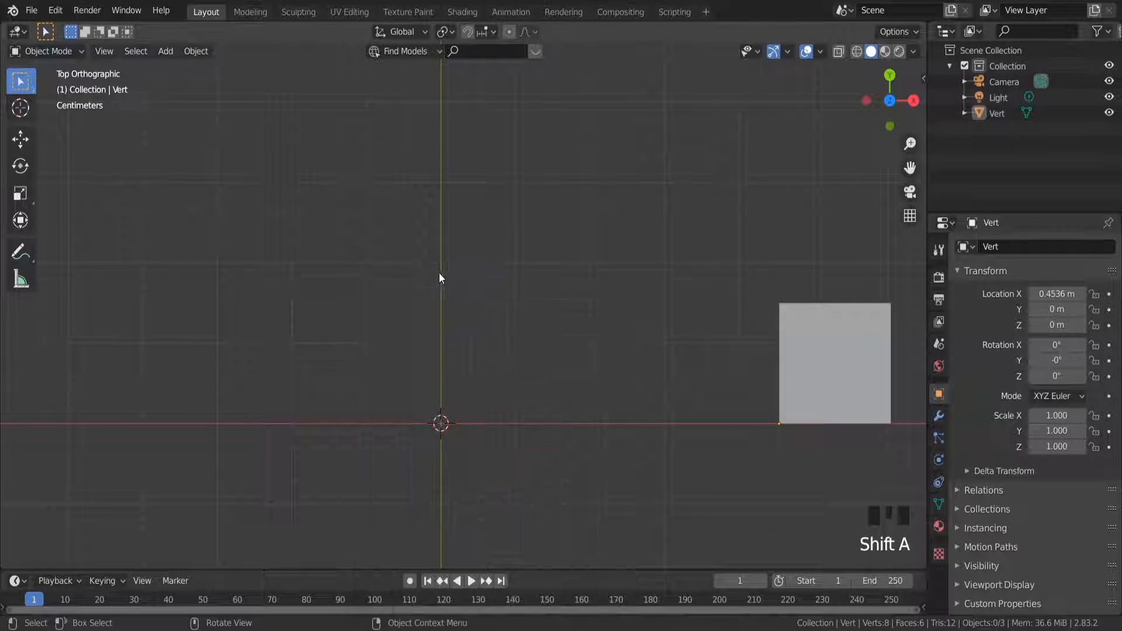
key(shift+a)
mouse_move(497, 505)
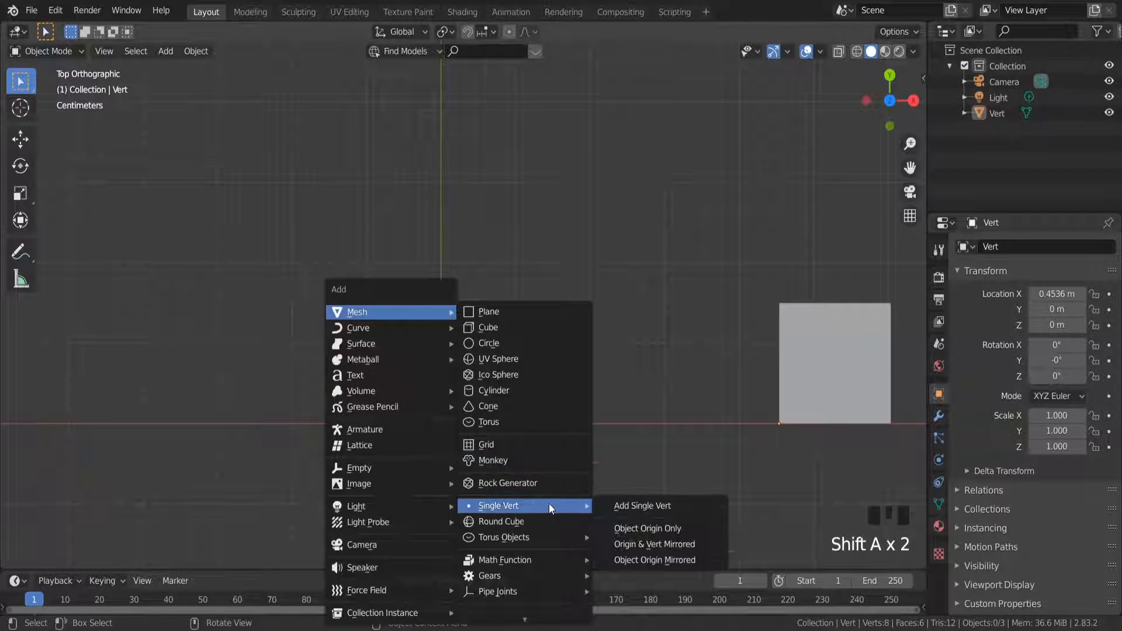
click(628, 503)
scroll(407, 457, up, 5)
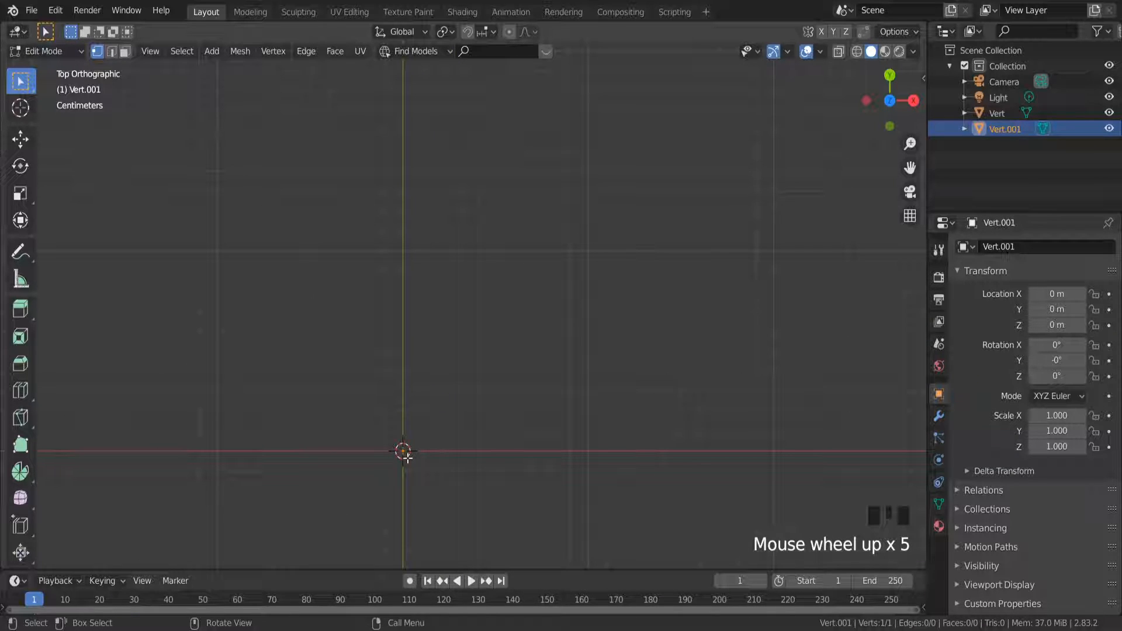
Extrude the new vertex 0.04 m along Y and 0.04 m along X
key(e)
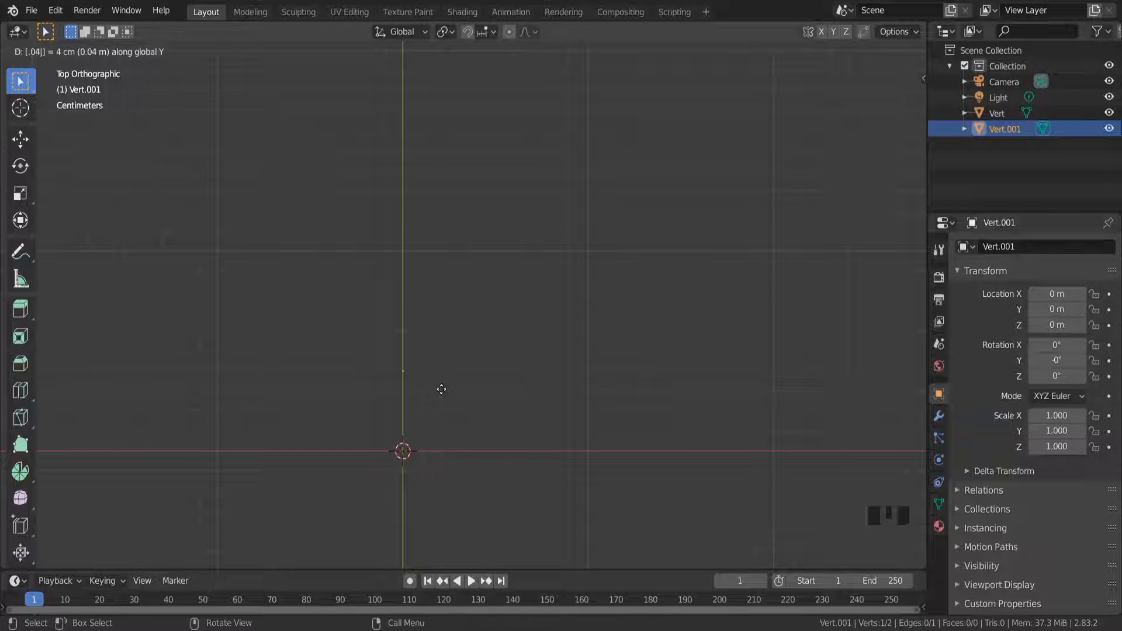
key(Return)
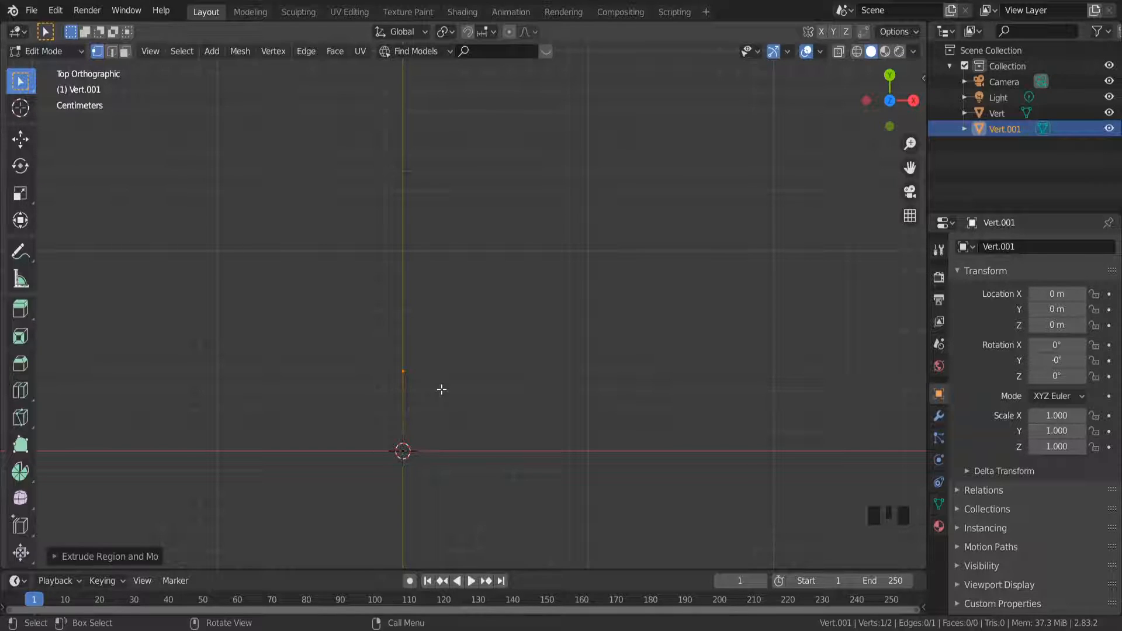
text(e)
text(.0)
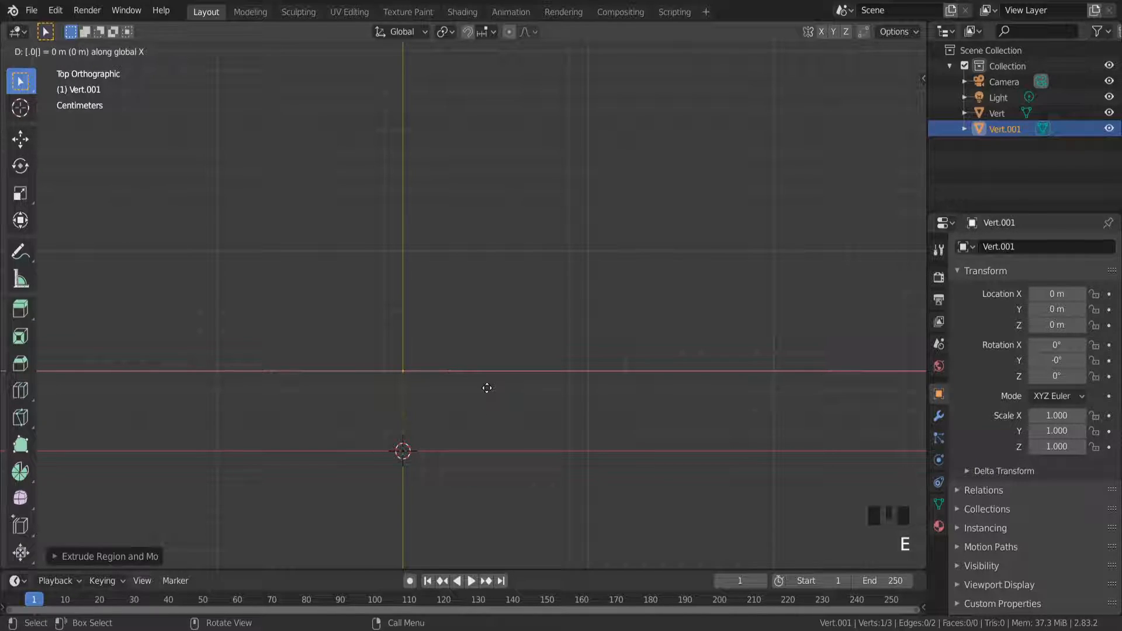
text(4)
key(Return)
Extrude the end vertex about 0.0025 m along Z
key(e)
key(z)
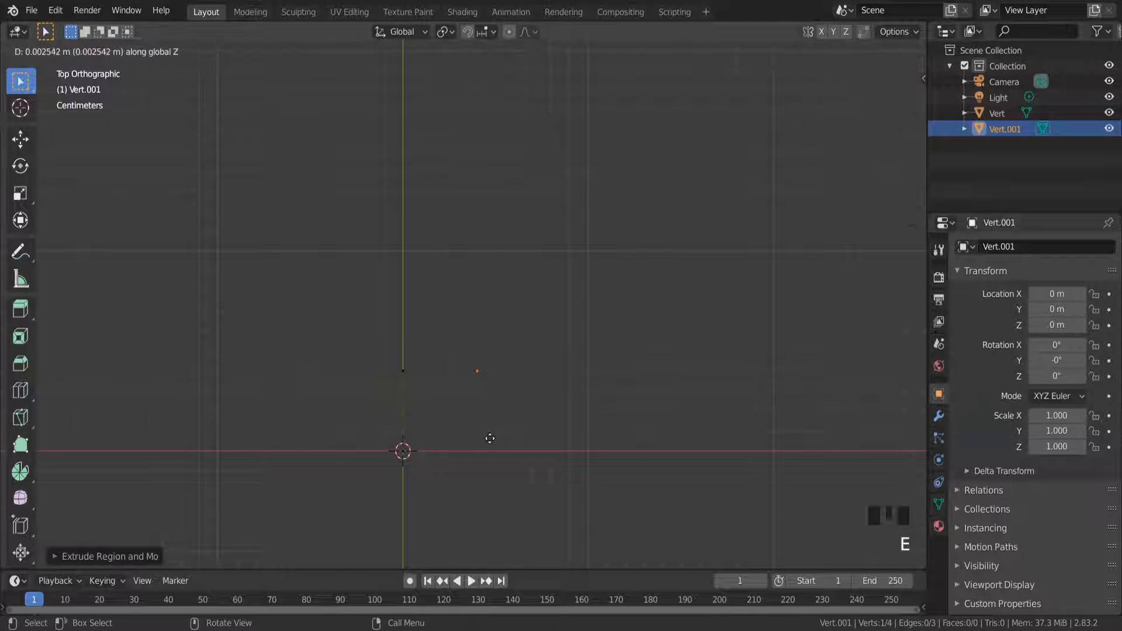
click(491, 438)
key(e)
key(y)
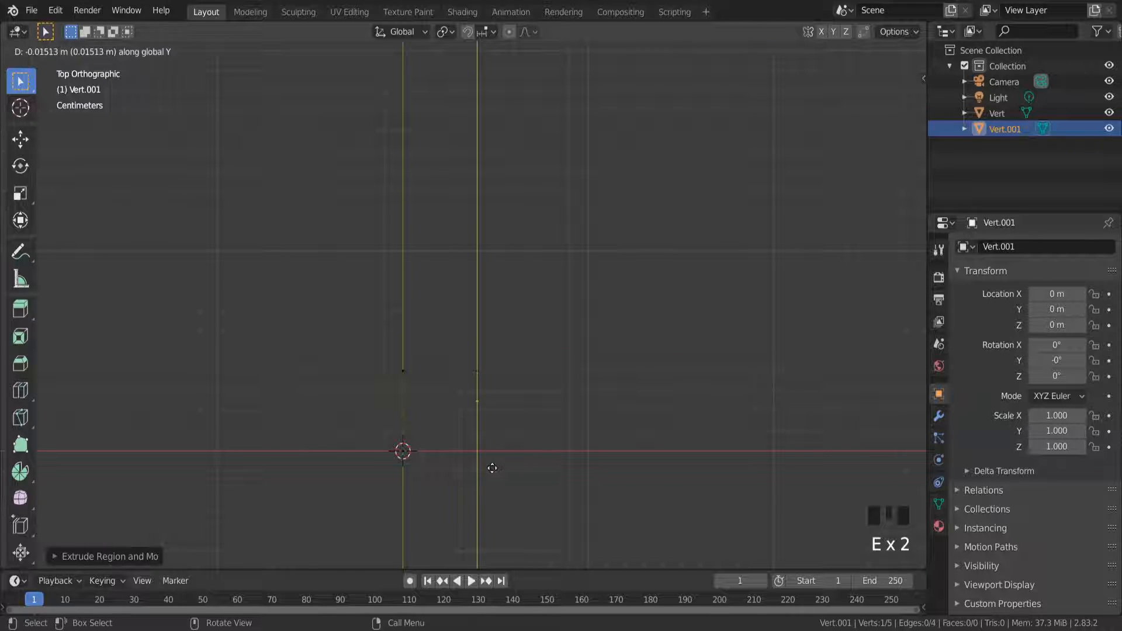
key(Return)
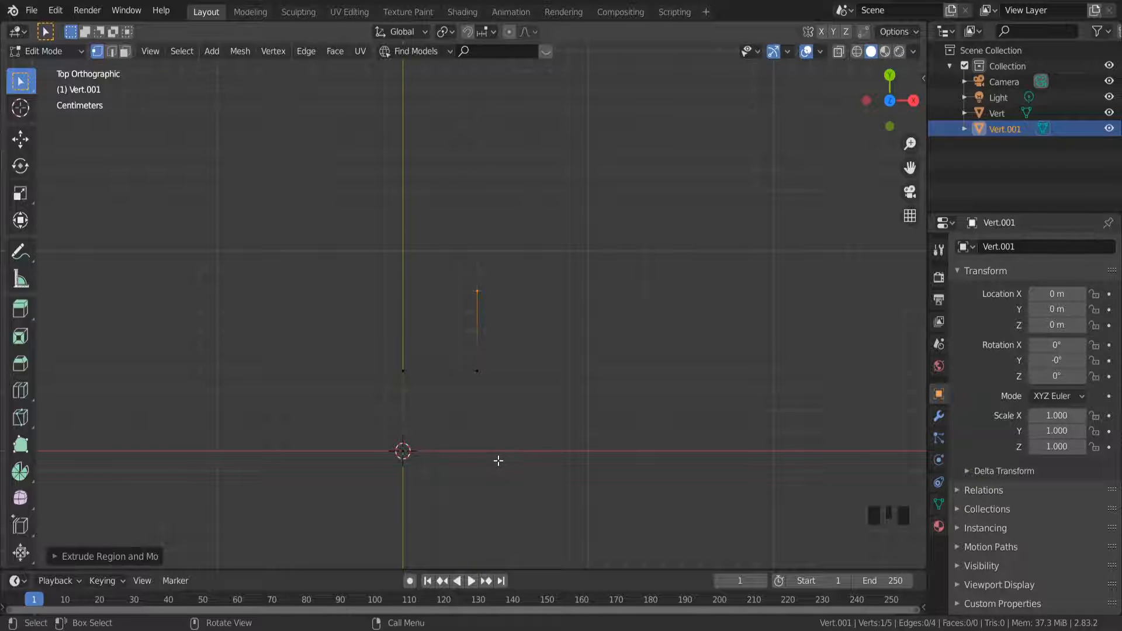
key(ctrl+z)
Extrude the end vertex along negative Y down to the X axis, and fill the four-corner outline with a face
text(ey-.)
key(Return)
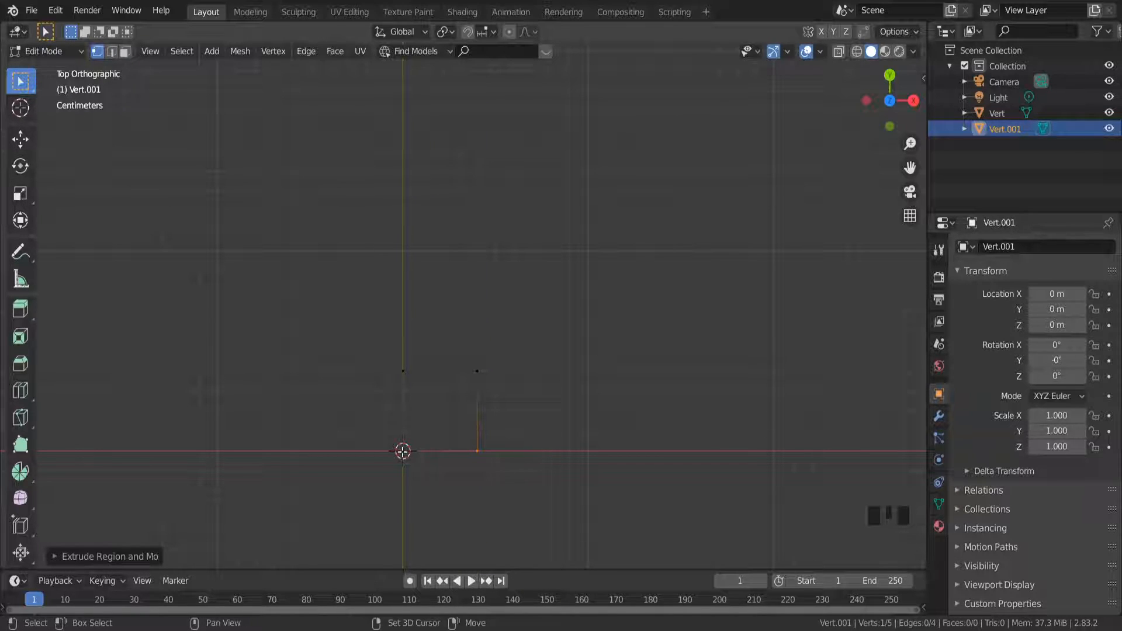
shift+click(456, 453)
drag(519, 399, 433, 349)
key(f)
Extrude the small square face 1.8 m upward into a thin post and return to Object Mode
scroll(476, 461, down, 3)
middle_drag(476, 461, 497, 427)
scroll(481, 496, down, 8)
scroll(488, 510, up, 4)
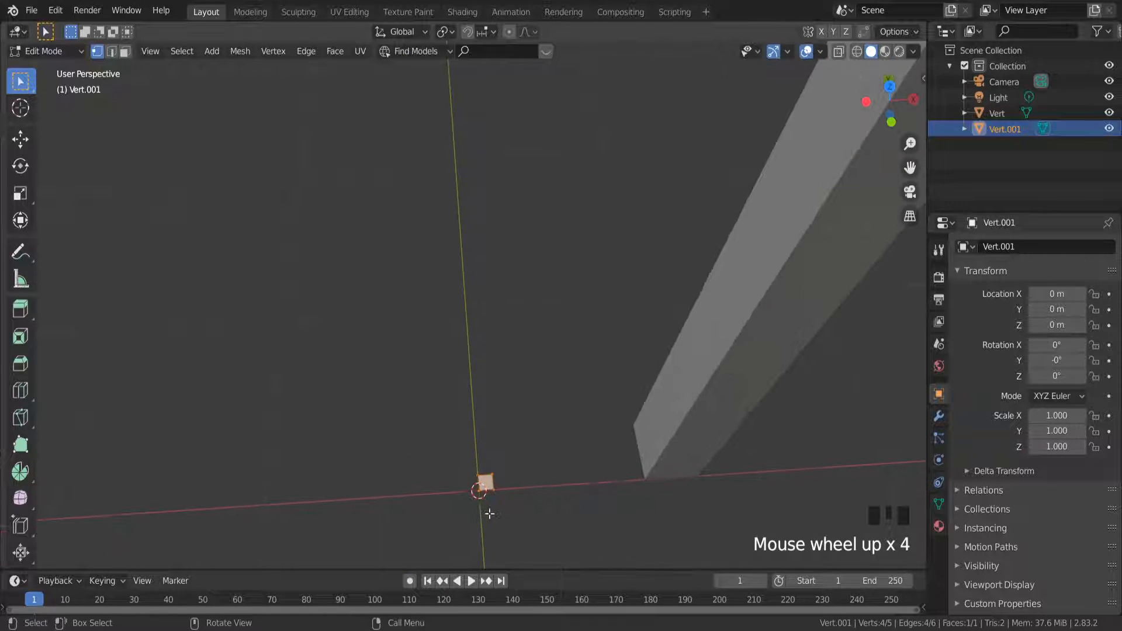
key(e)
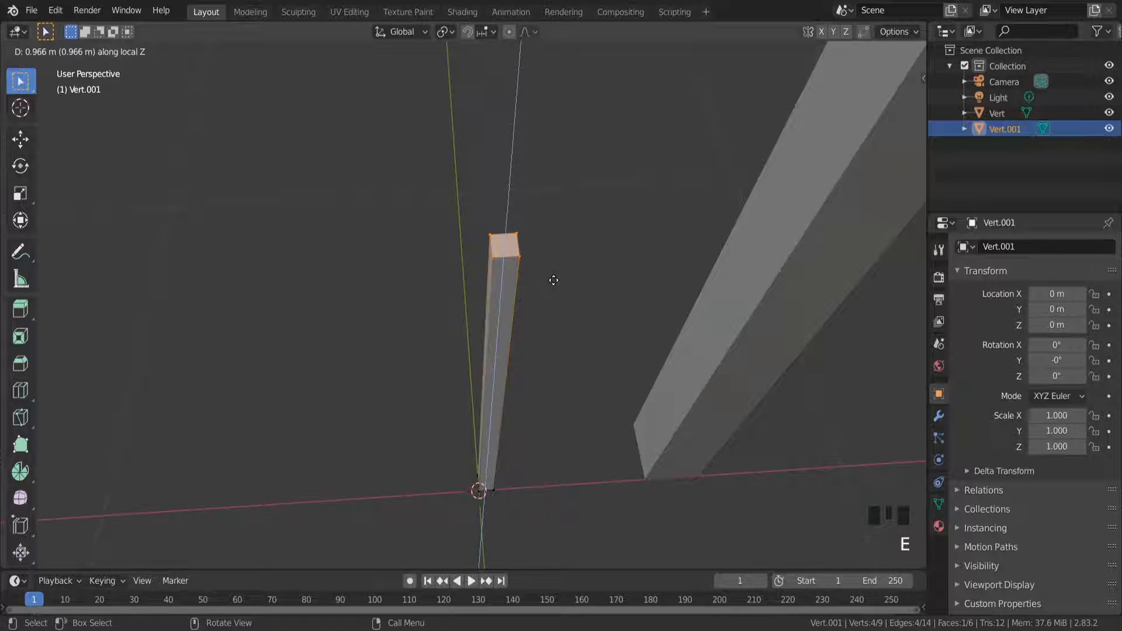
text(1.8)
key(Return)
scroll(553, 294, down, 8)
scroll(557, 206, up, 7)
key(Tab)
scroll(550, 245, up, 3)
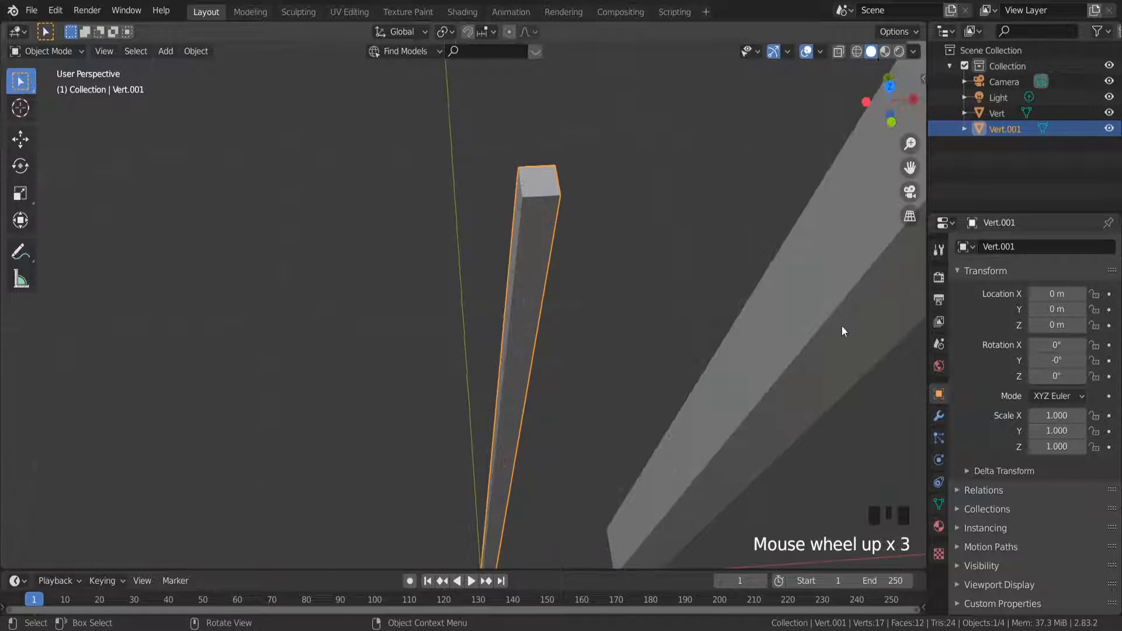
Add a Bevel modifier to the thin post and set its segments to 4
click(938, 415)
click(995, 247)
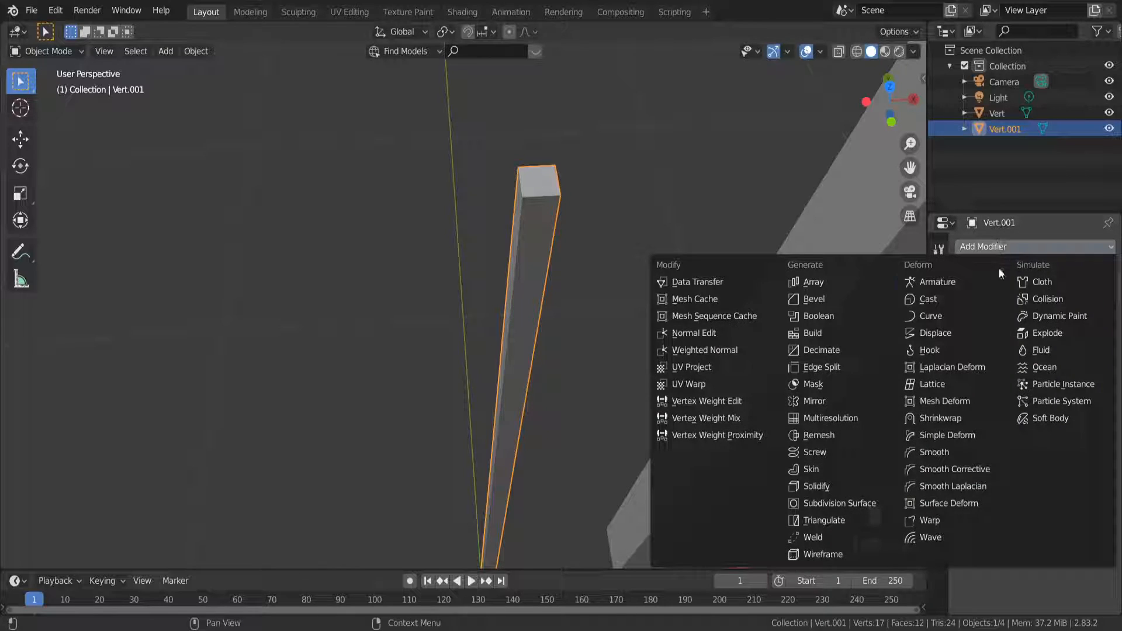
click(822, 303)
click(1111, 401)
click(1111, 402)
click(1111, 402)
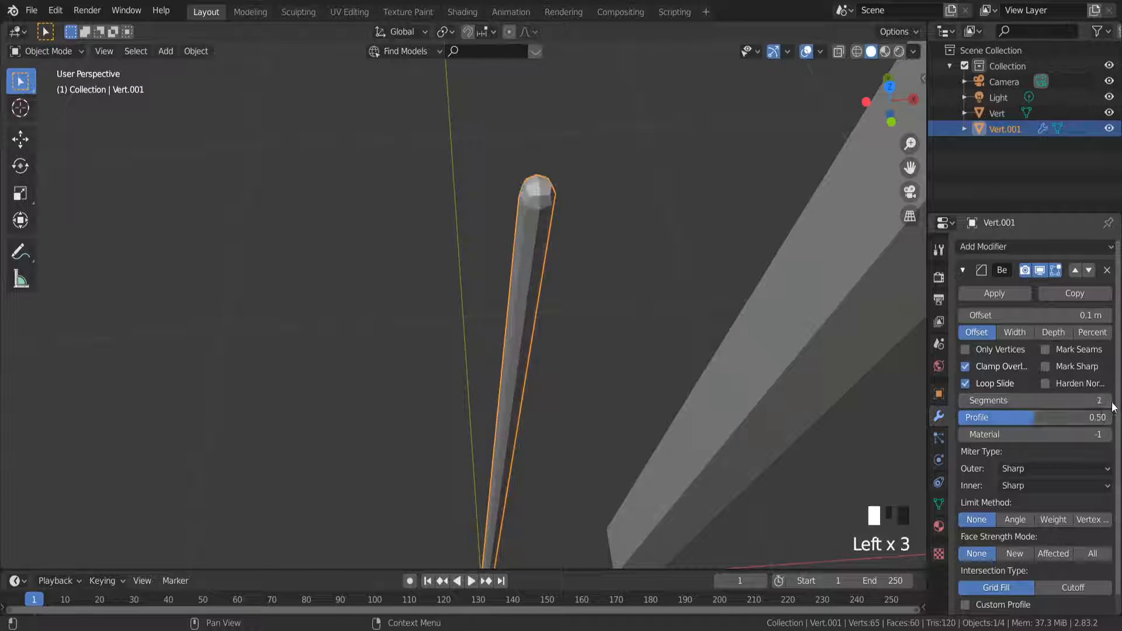
click(1111, 402)
Set the bevel offset to 0.001 m and inspect the post's upper end
click(1007, 315)
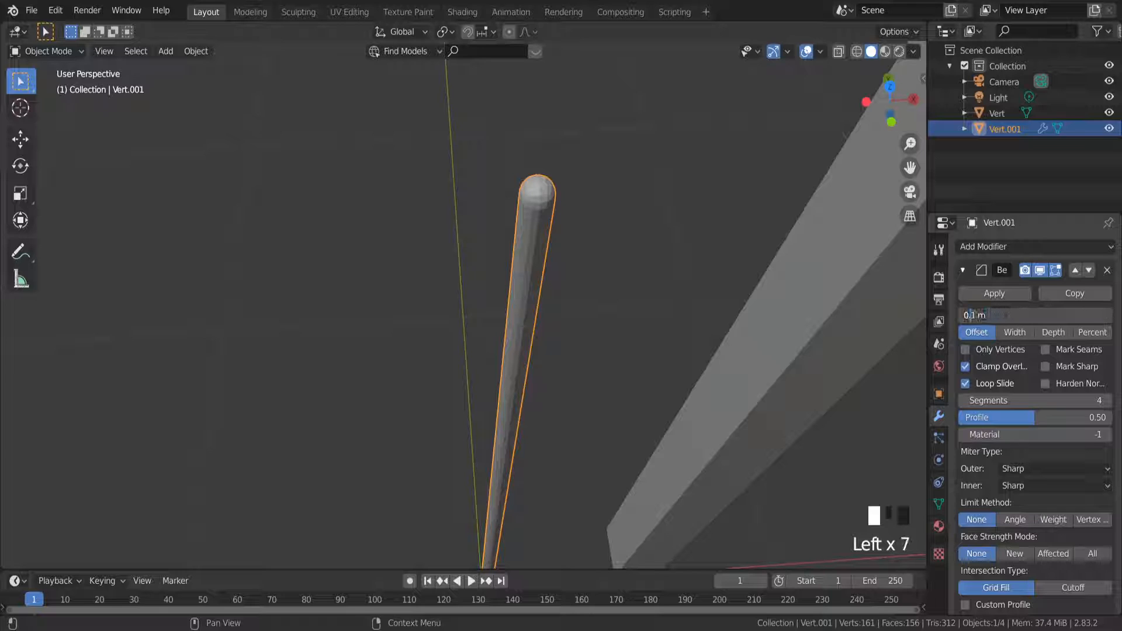
text(0)
key(Return)
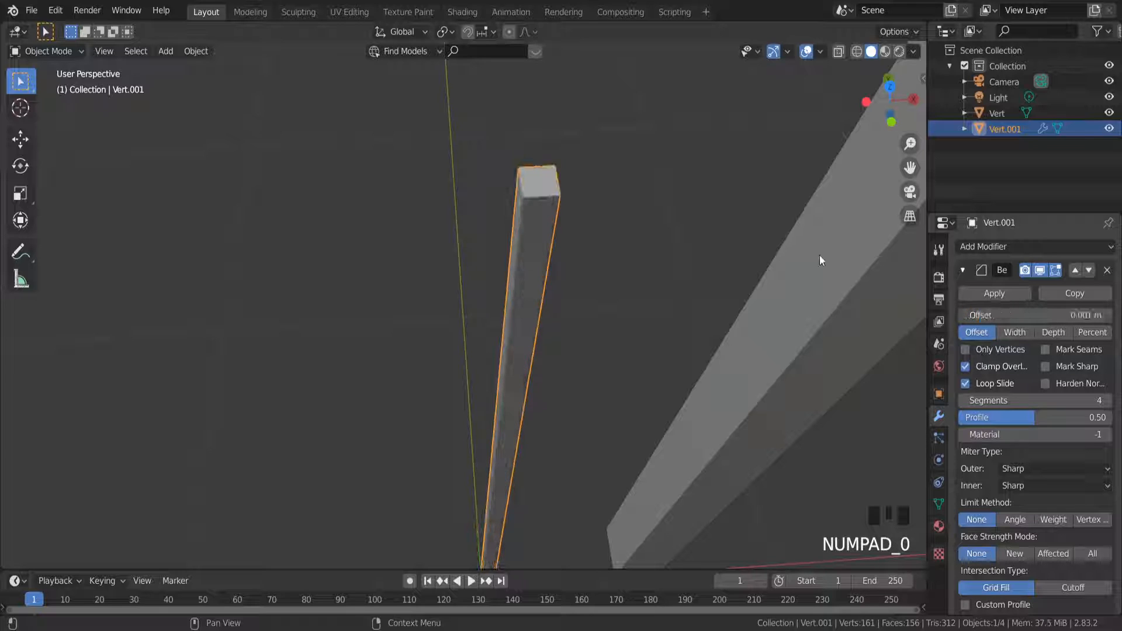
scroll(479, 184, up, 3)
middle_drag(475, 184, 486, 179)
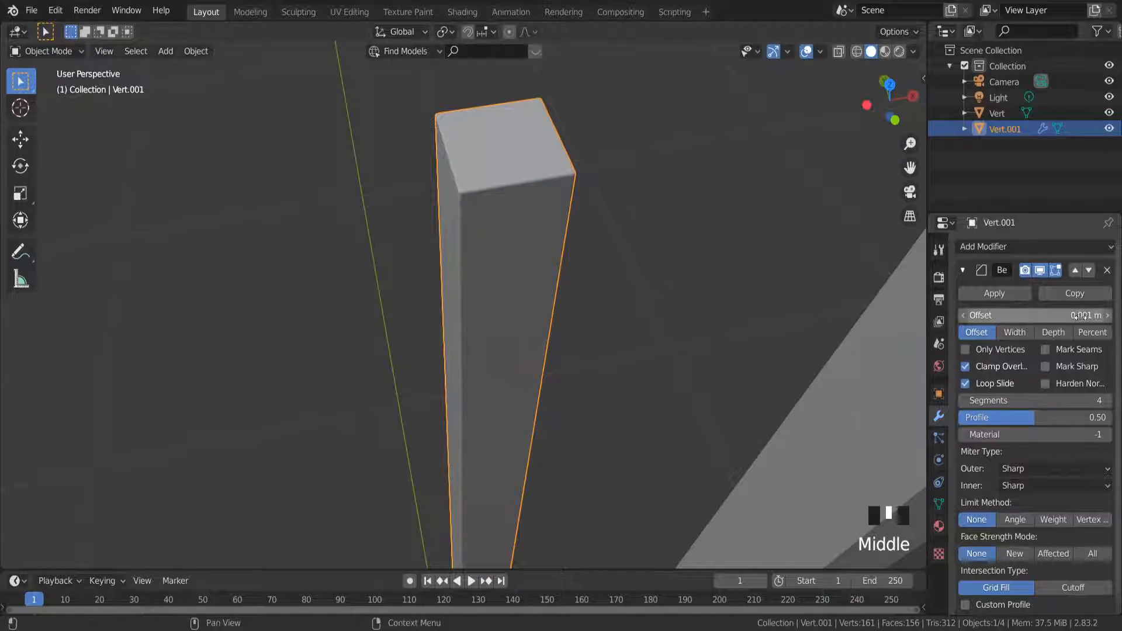
Set the thin post's bevel offset to 0.005 m
click(987, 315)
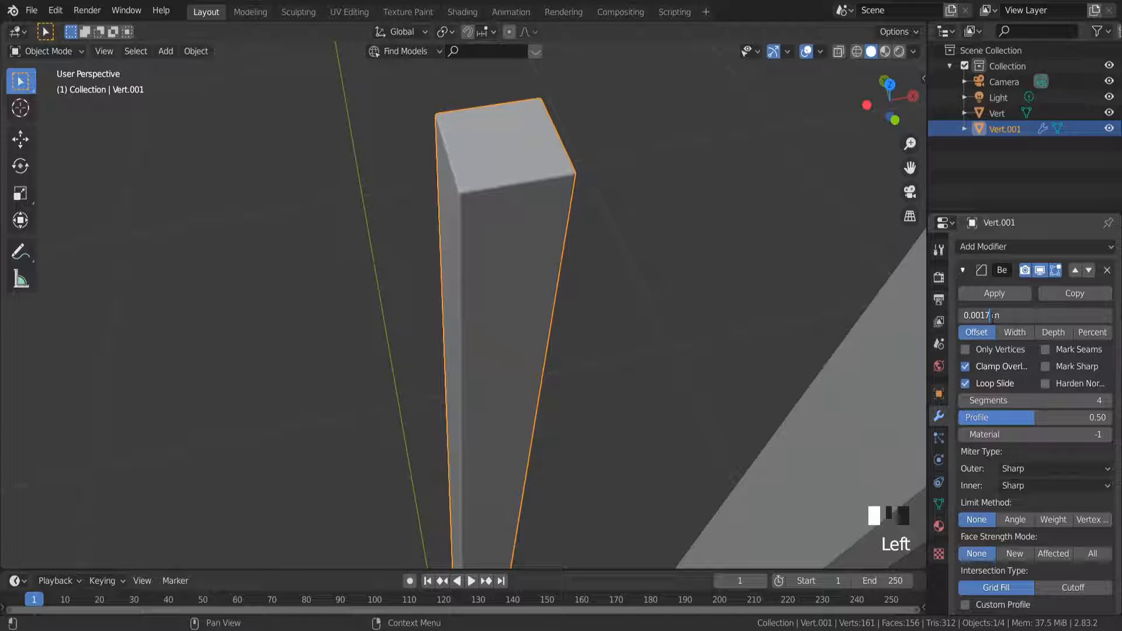
key(BackSpace)
key(BackSpace)
text(5)
key(Return)
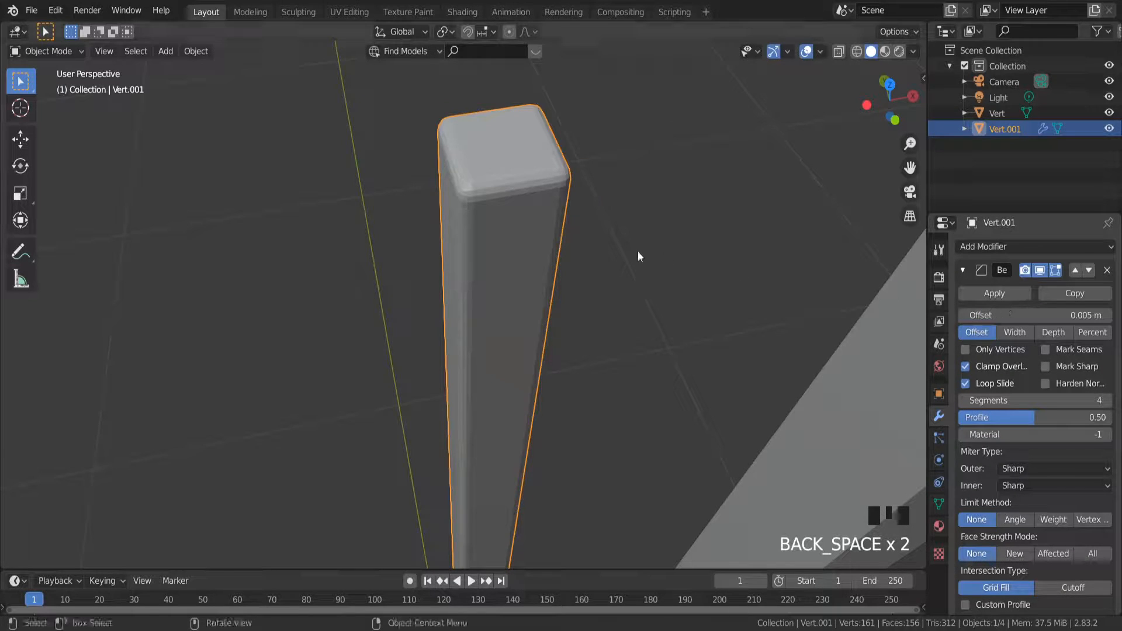
Set the thin post's bevel offset to 0.003 m
middle_drag(637, 251, 543, 205)
scroll(582, 237, down, 7)
click(582, 237)
scroll(592, 250, down, 3)
scroll(577, 283, up, 2)
middle_drag(576, 283, 576, 255)
scroll(577, 255, up, 3)
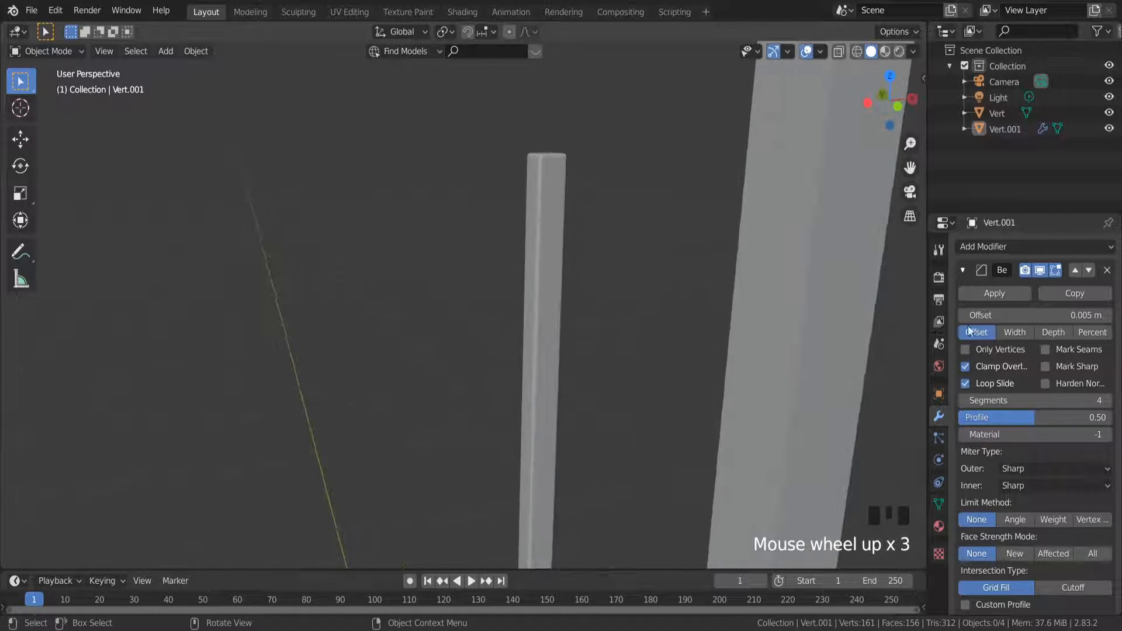
click(1045, 314)
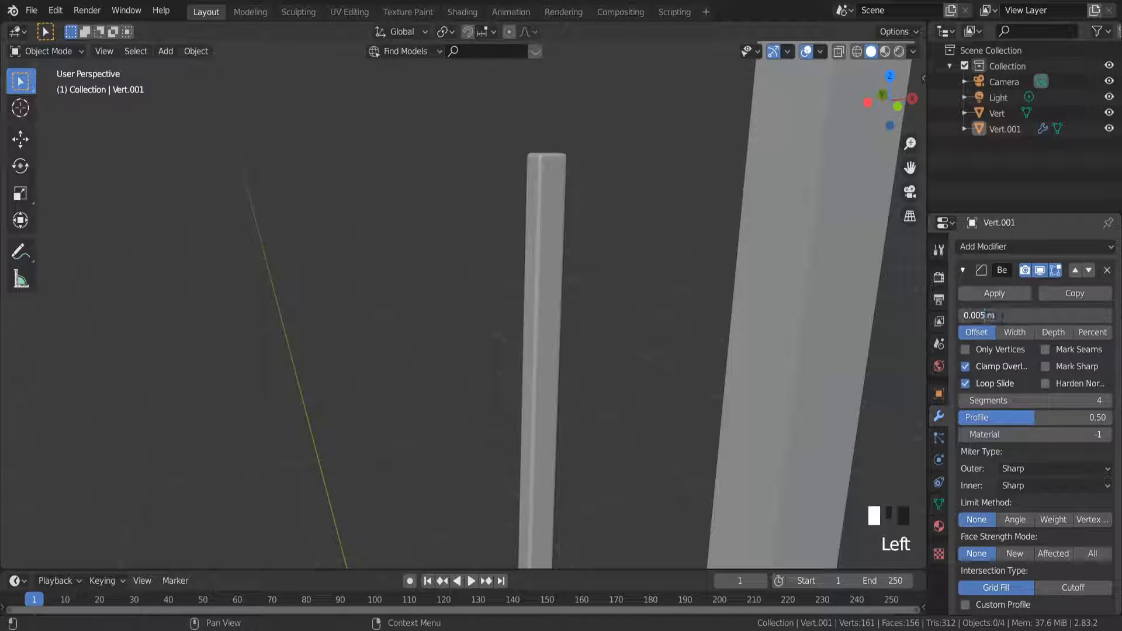
key(Return)
Add a Bevel modifier to the thick post and set its segments to 4
scroll(616, 245, down, 2)
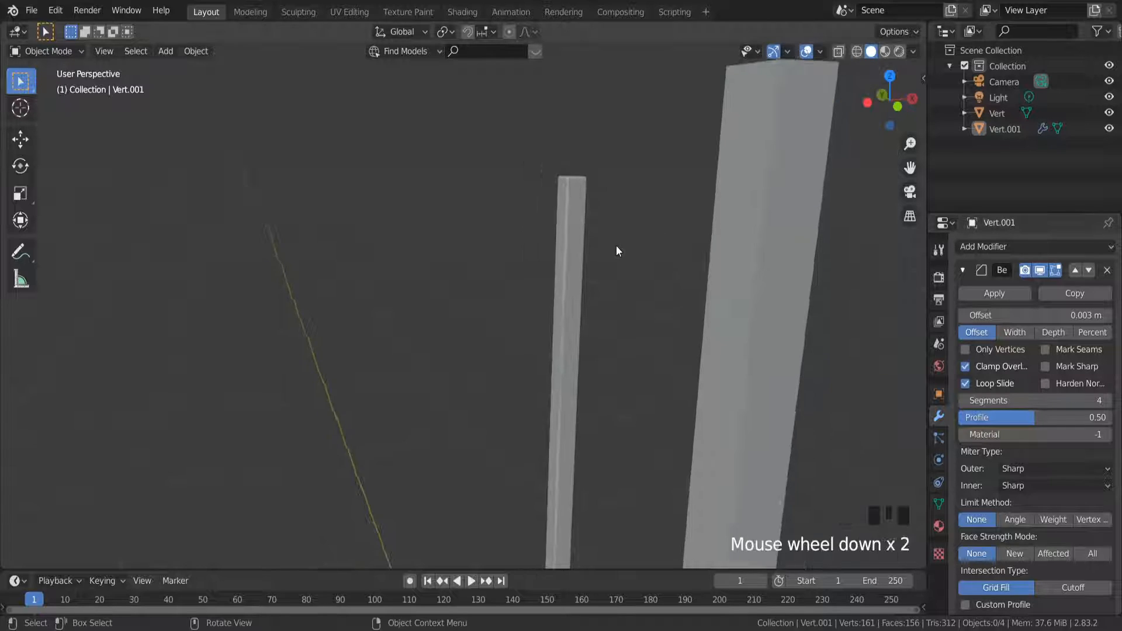
scroll(645, 280, down, 1)
click(762, 311)
click(1006, 239)
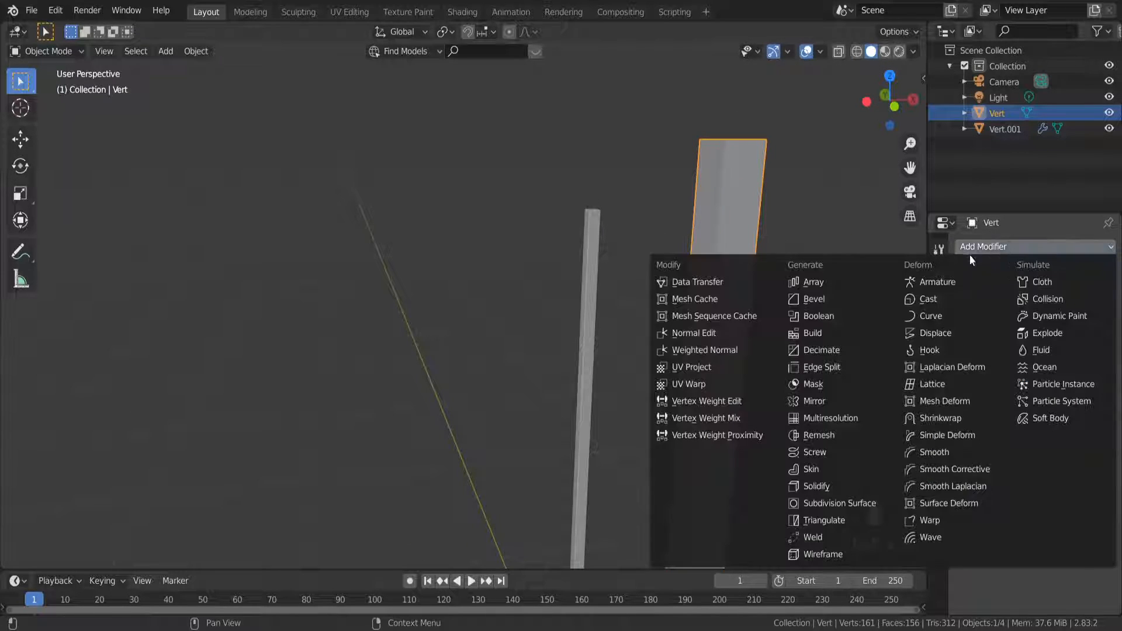
click(840, 296)
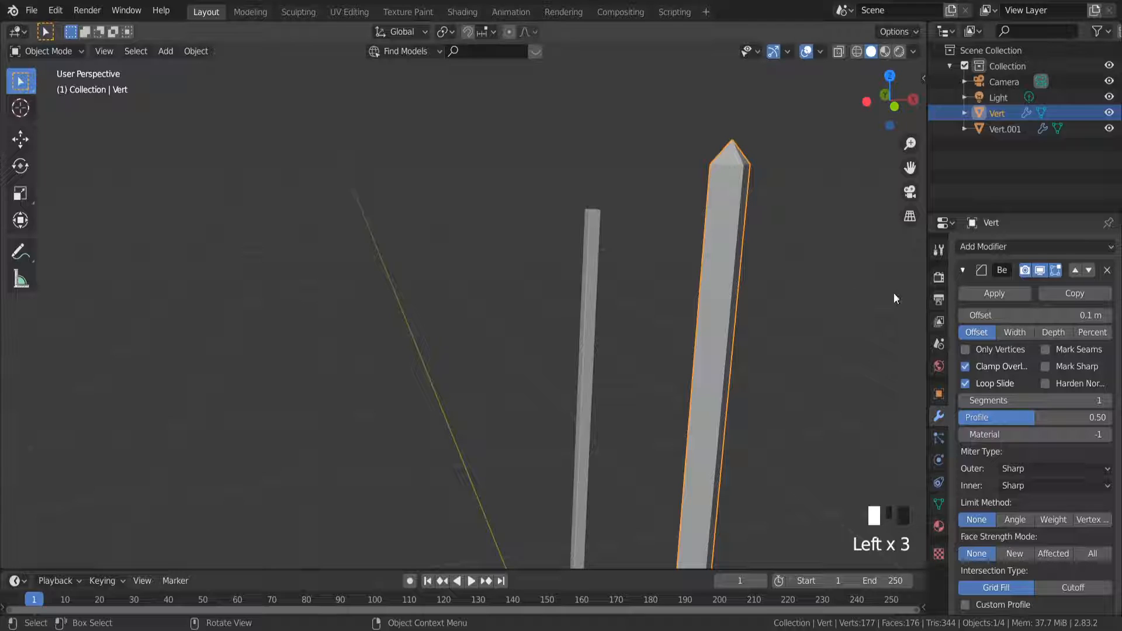
scroll(891, 295, down, 3)
scroll(892, 298, up, 5)
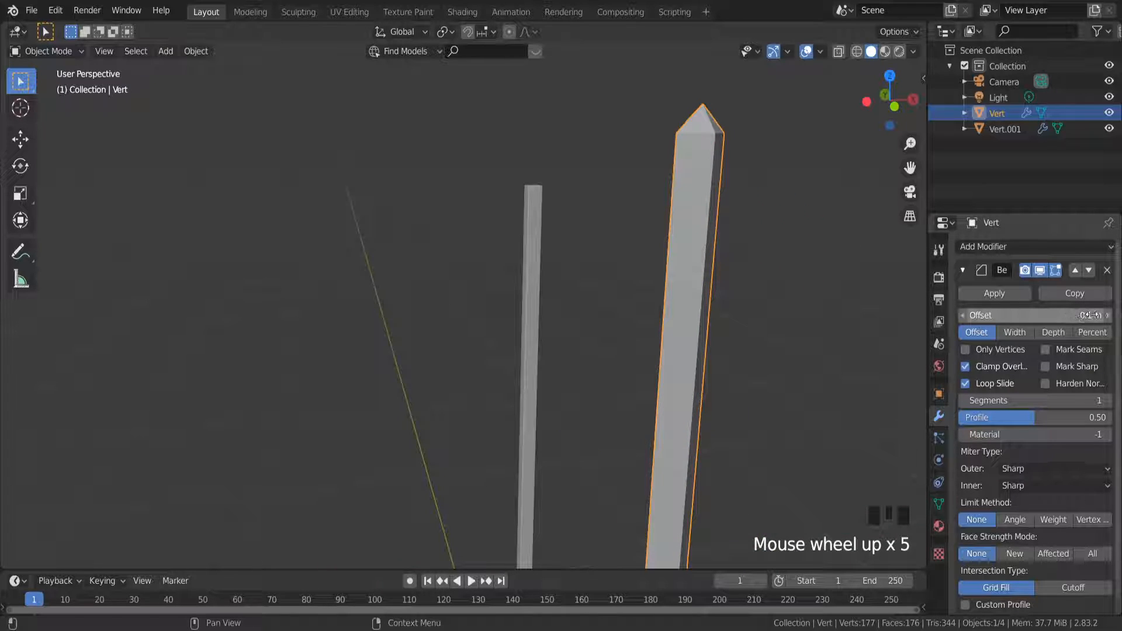
click(1106, 400)
click(1106, 401)
click(1106, 400)
click(1106, 401)
Set the thick post's bevel offset to 0.001 m
click(1087, 315)
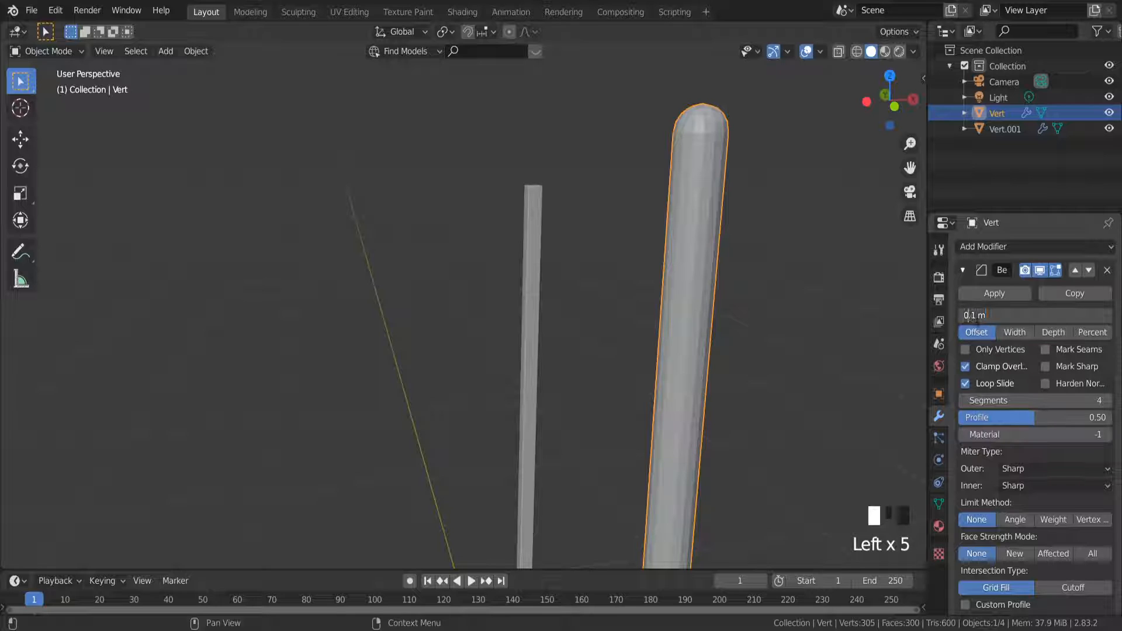
text(00)
key(Return)
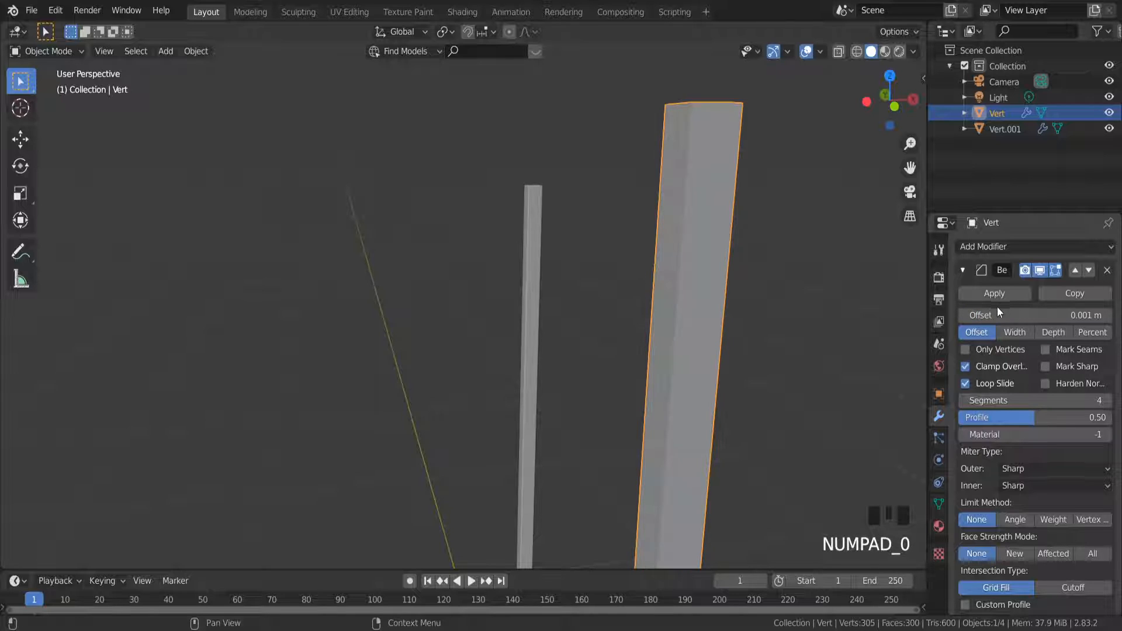
Set the thick post's bevel offset to 0.005 m
click(993, 315)
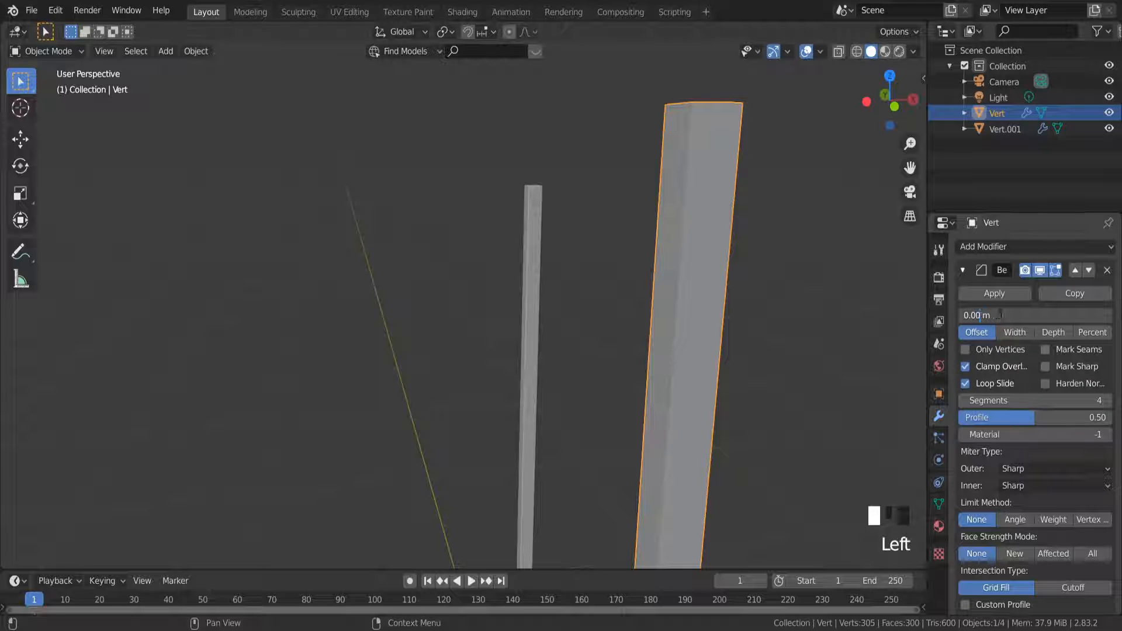
double_click(1003, 314)
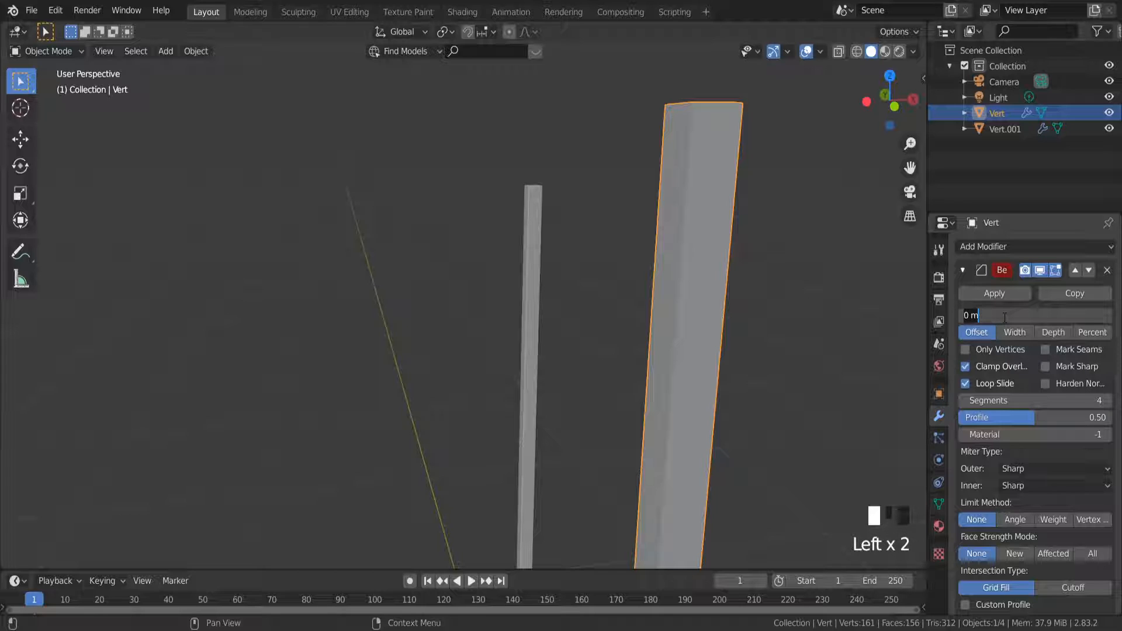
text(0)
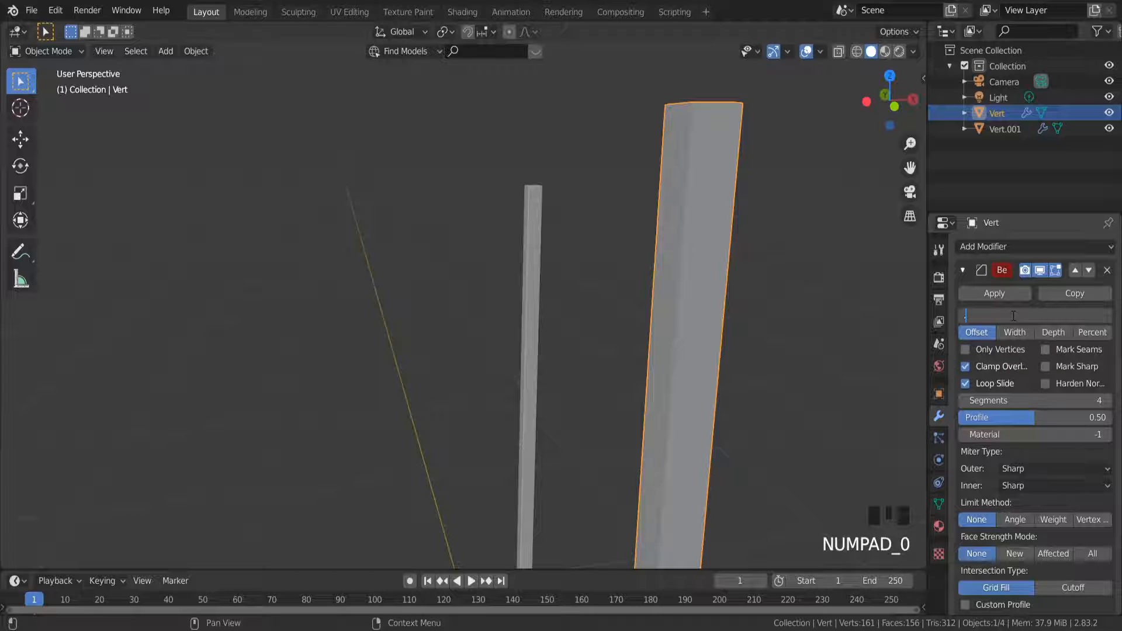
text(0)
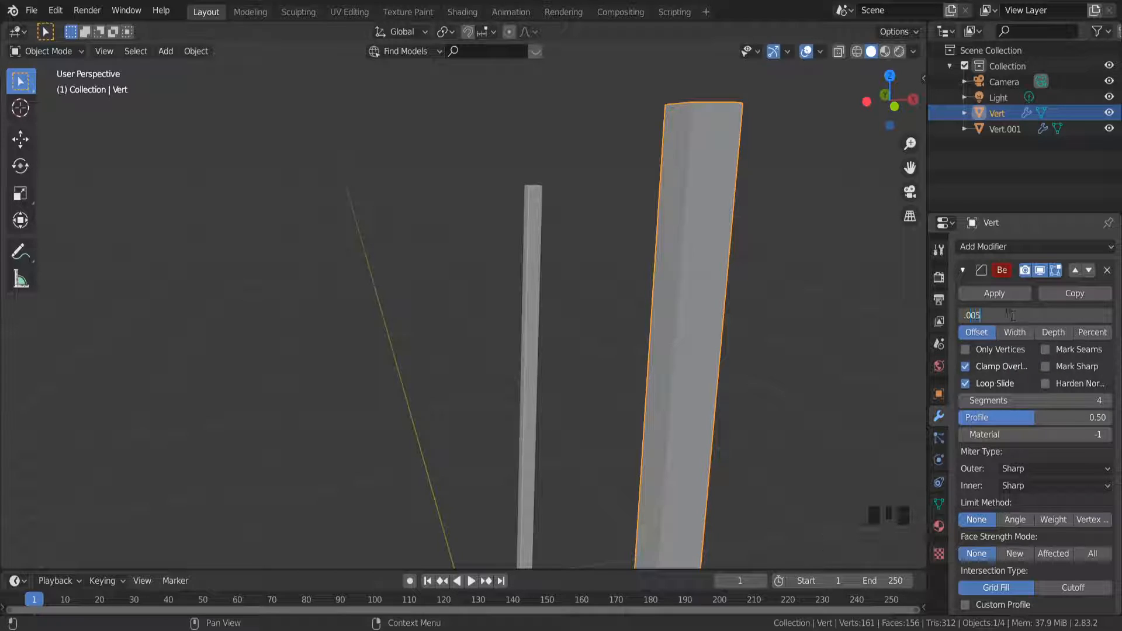
key(Return)
Duplicate the thin post, rotate the copy 90° about Y, and move it along X beyond the thick post
middle_drag(727, 177, 676, 180)
scroll(622, 274, down, 4)
scroll(590, 307, up, 1)
click(591, 310)
scroll(605, 316, down, 3)
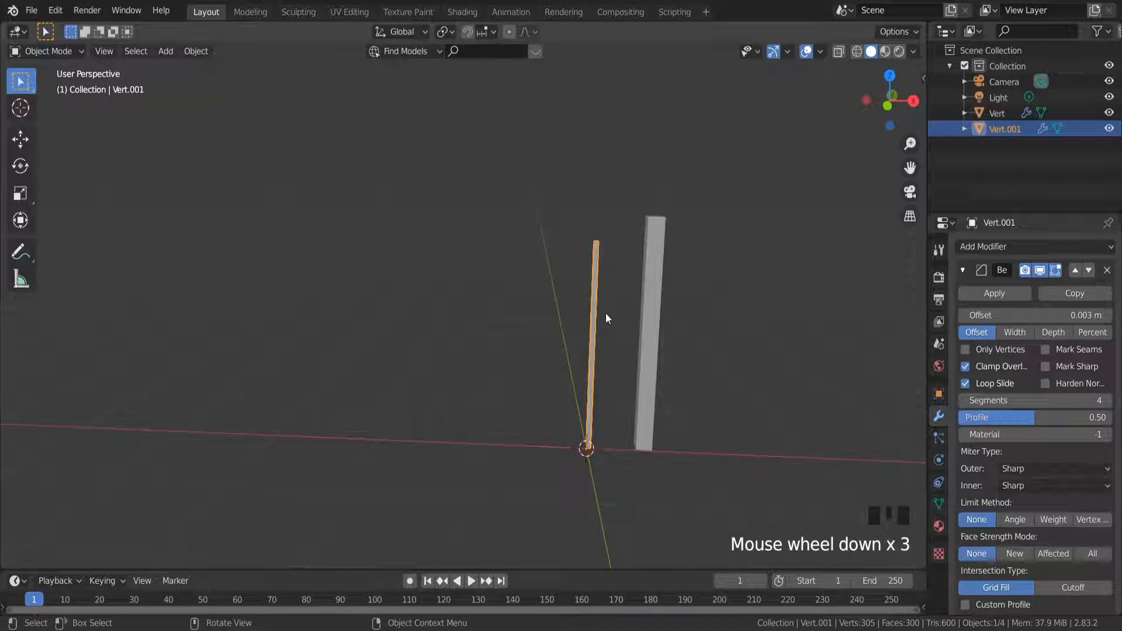
key(shift+d)
text(ry90)
key(Return)
key(g)
key(x)
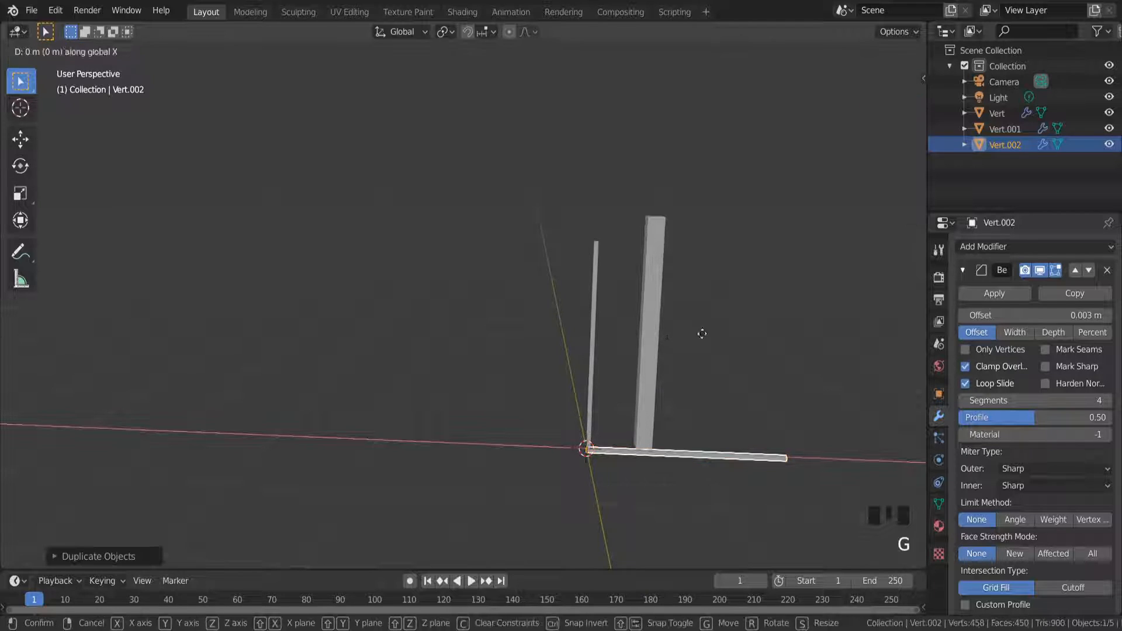
click(769, 337)
Duplicate the upright thin post's top face, enlarge it about 1.2 times, and extrude it upward about 0.02 m into a collar
click(595, 269)
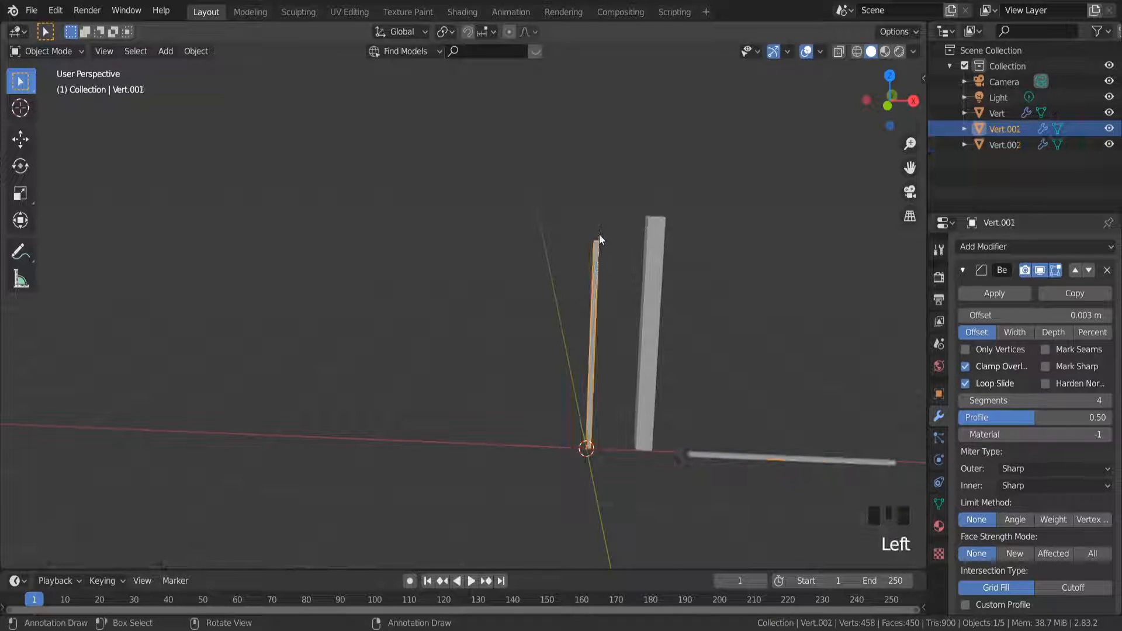
scroll(599, 233, up, 7)
middle_drag(591, 241, 590, 282)
key(Tab)
scroll(585, 286, up, 6)
click(885, 110)
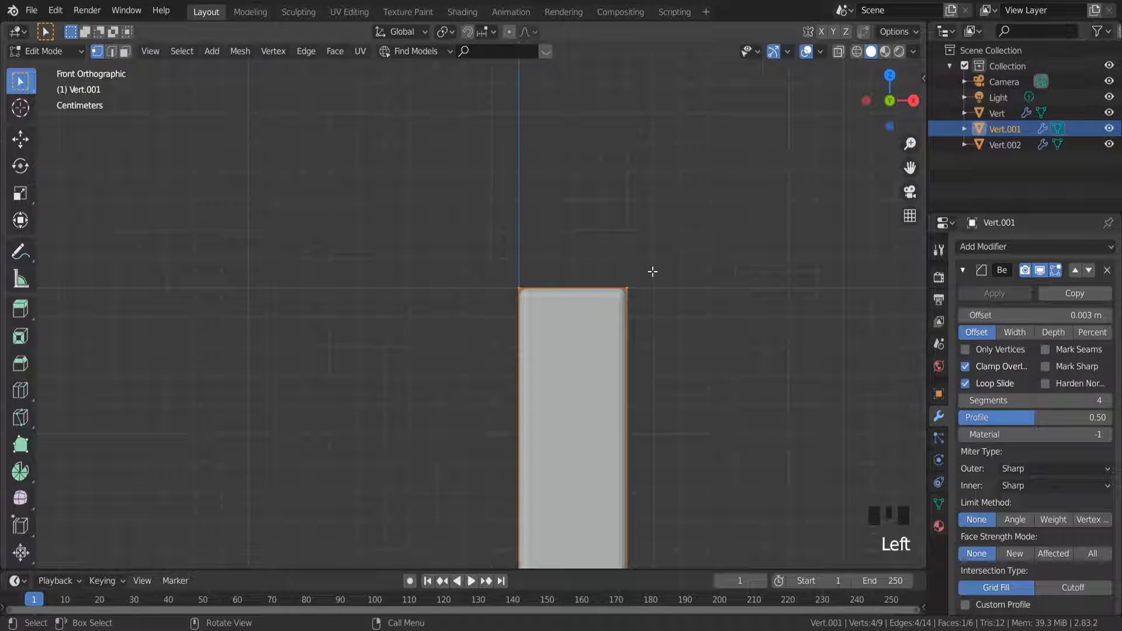
key(shift+d)
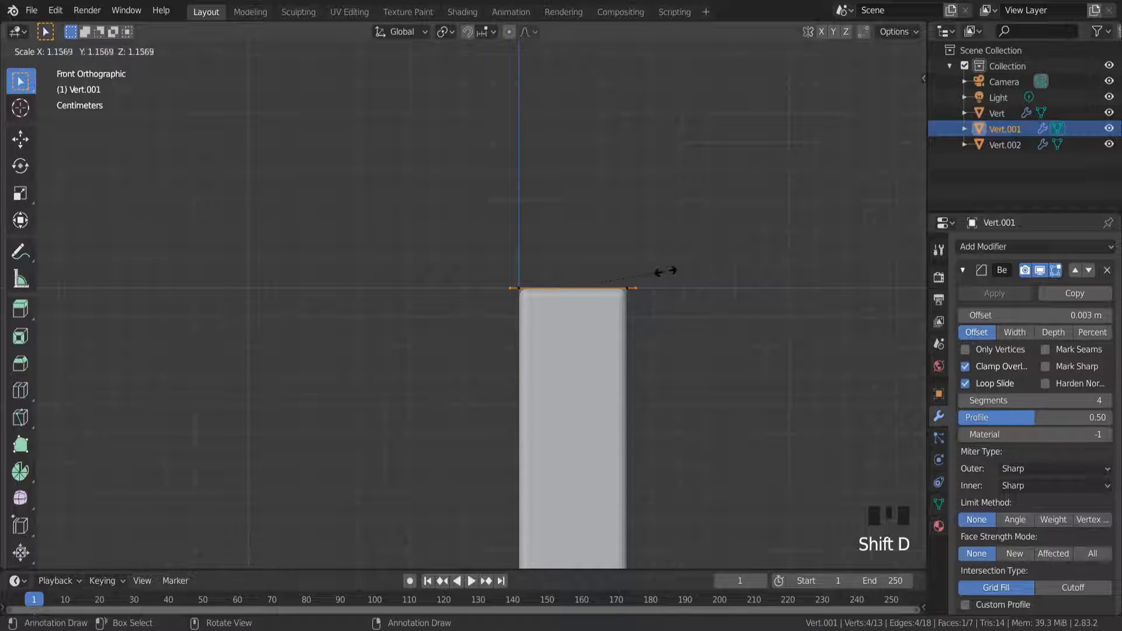
click(666, 271)
key(e)
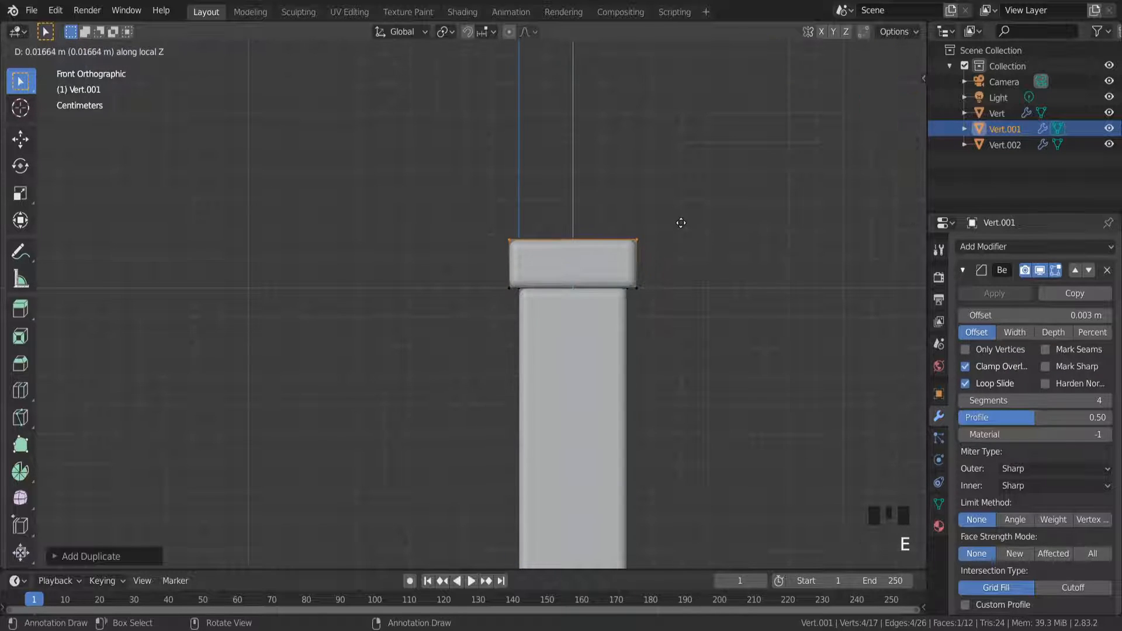
click(683, 219)
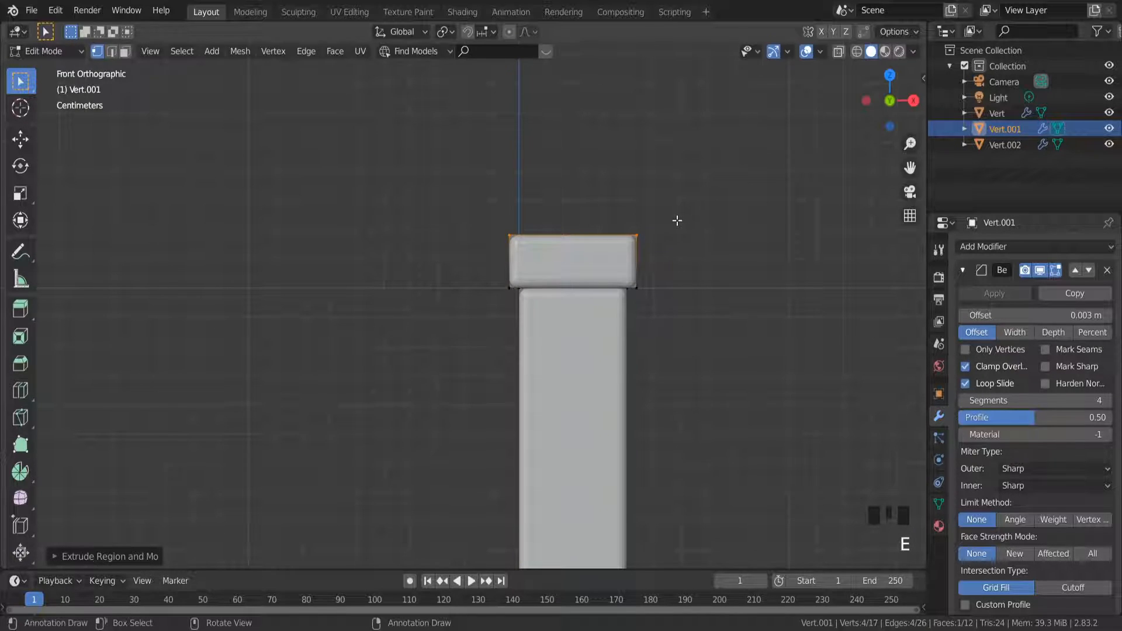
Build a flared neck on the collar from a copy of its top face shrunk to about a third, extruded upward, and widened about 3 times
key(shift+d)
key(s)
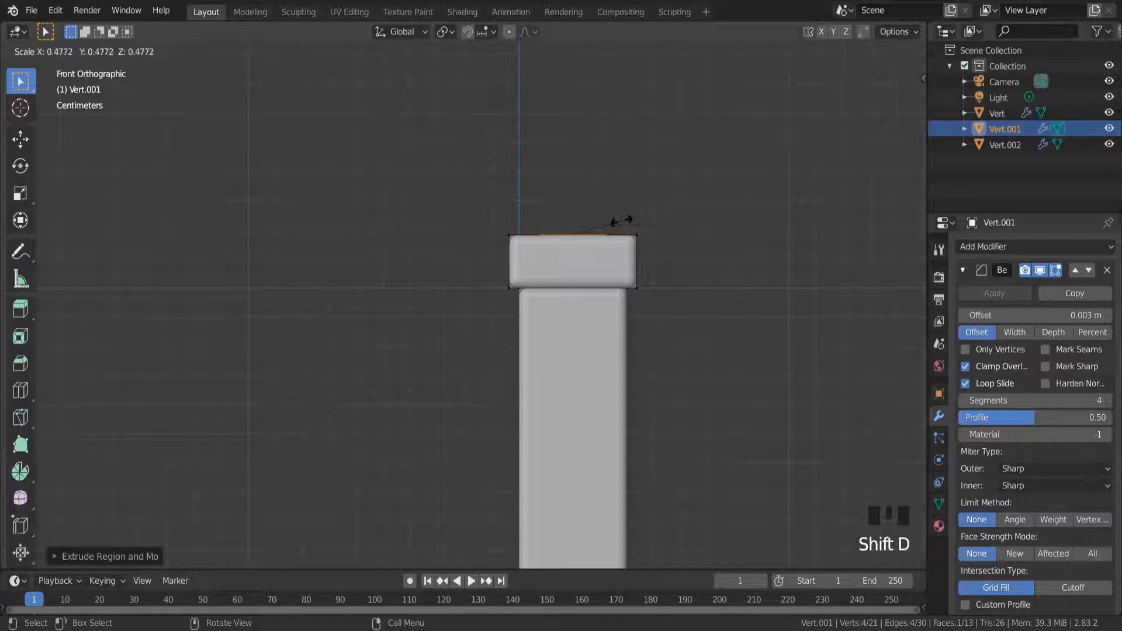
click(603, 221)
key(e)
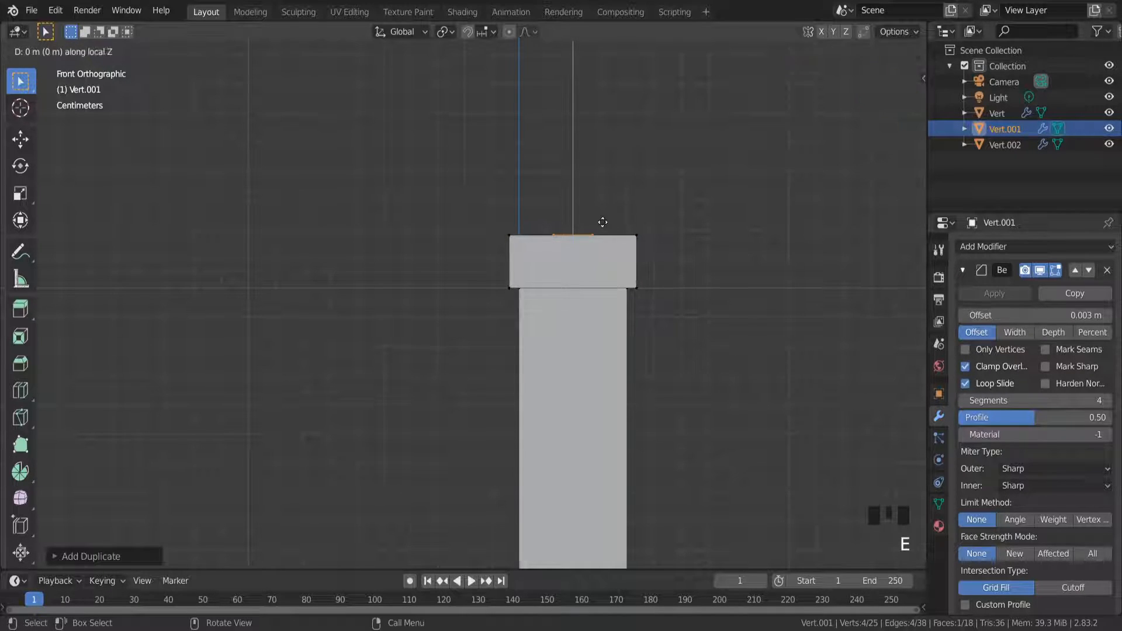
click(617, 169)
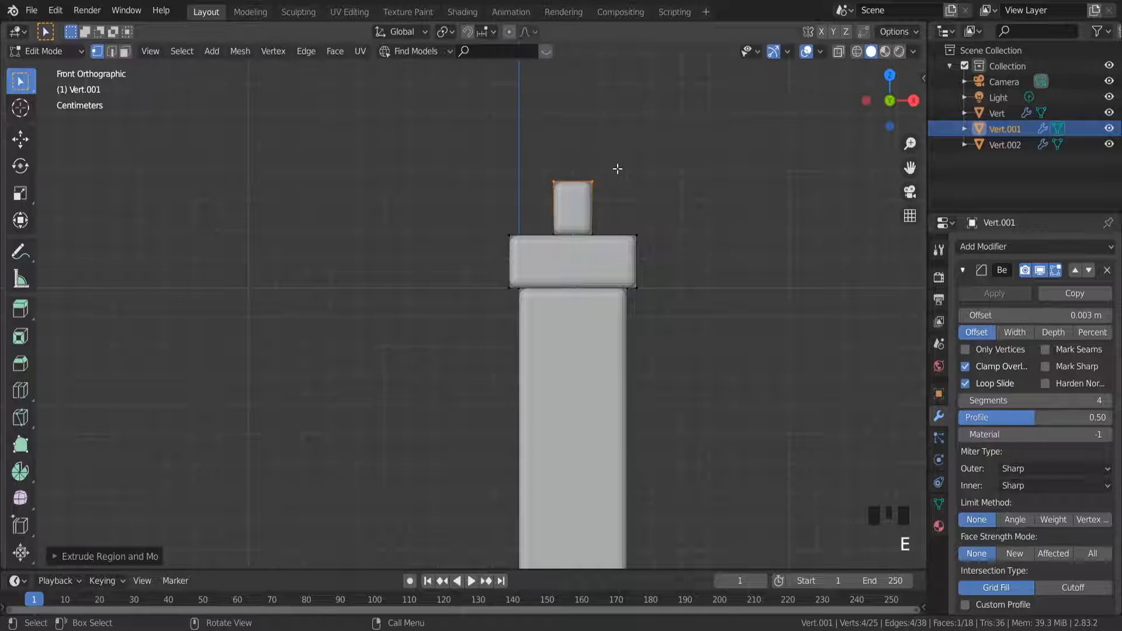
key(s)
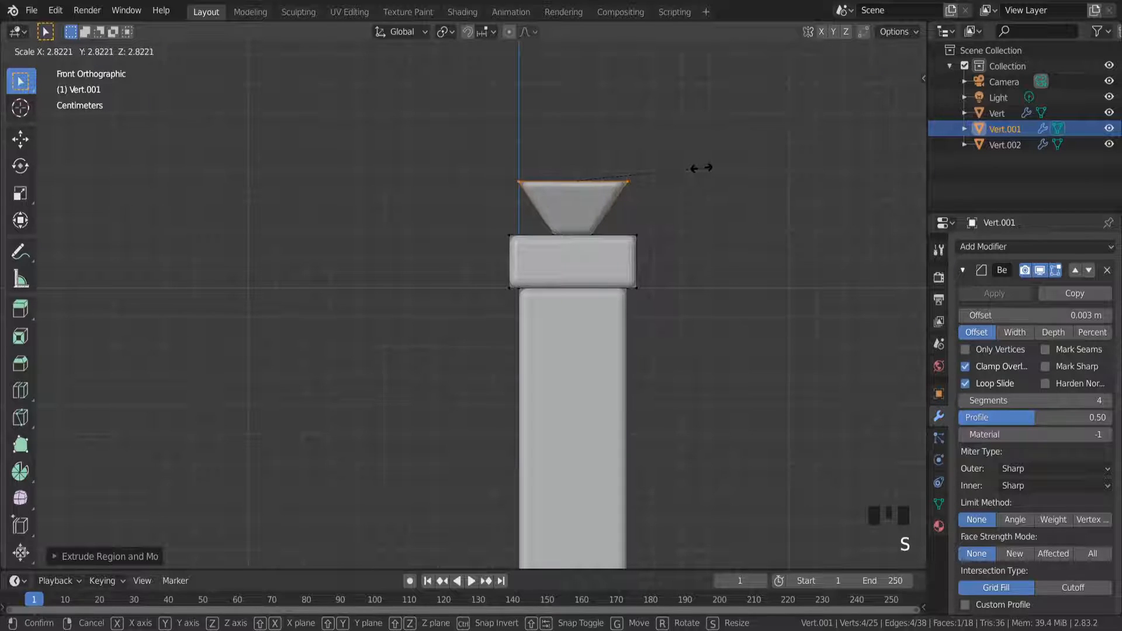
click(715, 171)
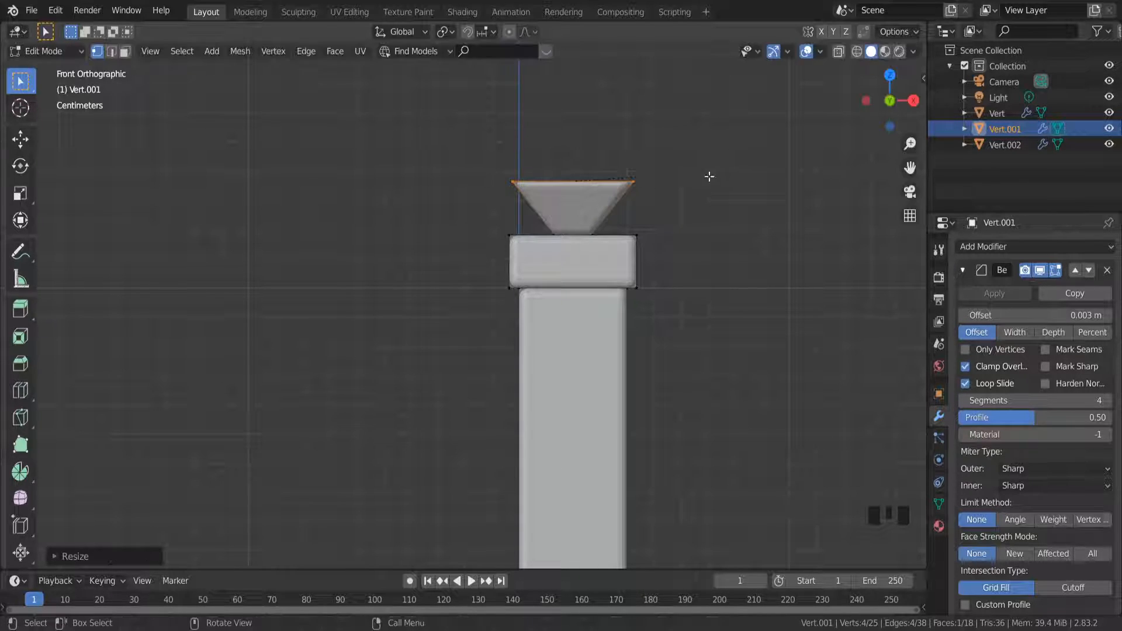
Extrude the flared neck's top face upward and scale it to about 0.14 to form a pointed tip
scroll(666, 184, down, 3)
key(e)
click(676, 106)
key(s)
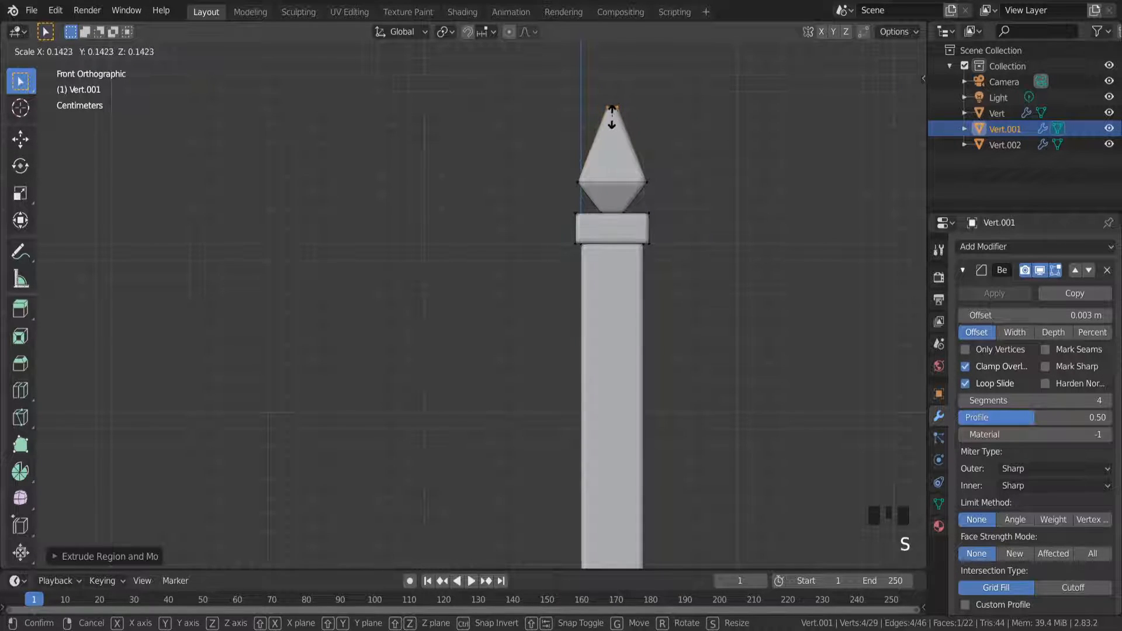
click(611, 116)
Narrow the small face at the tip a little further and return to Object Mode
scroll(623, 117, up, 11)
key(s)
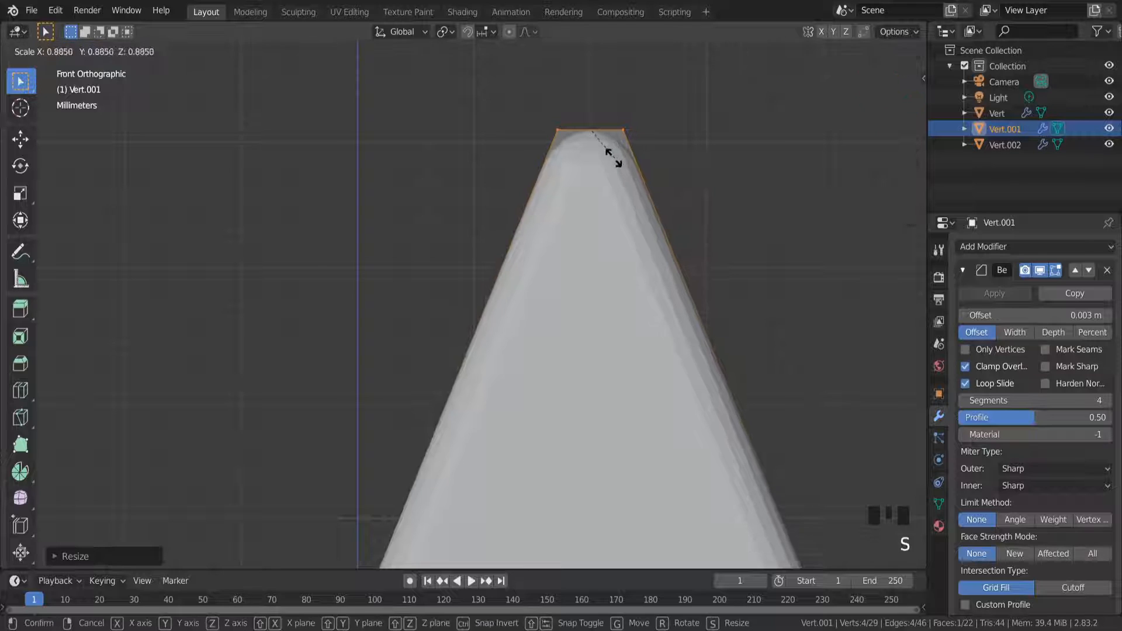
click(596, 163)
scroll(653, 240, down, 4)
scroll(637, 193, up, 3)
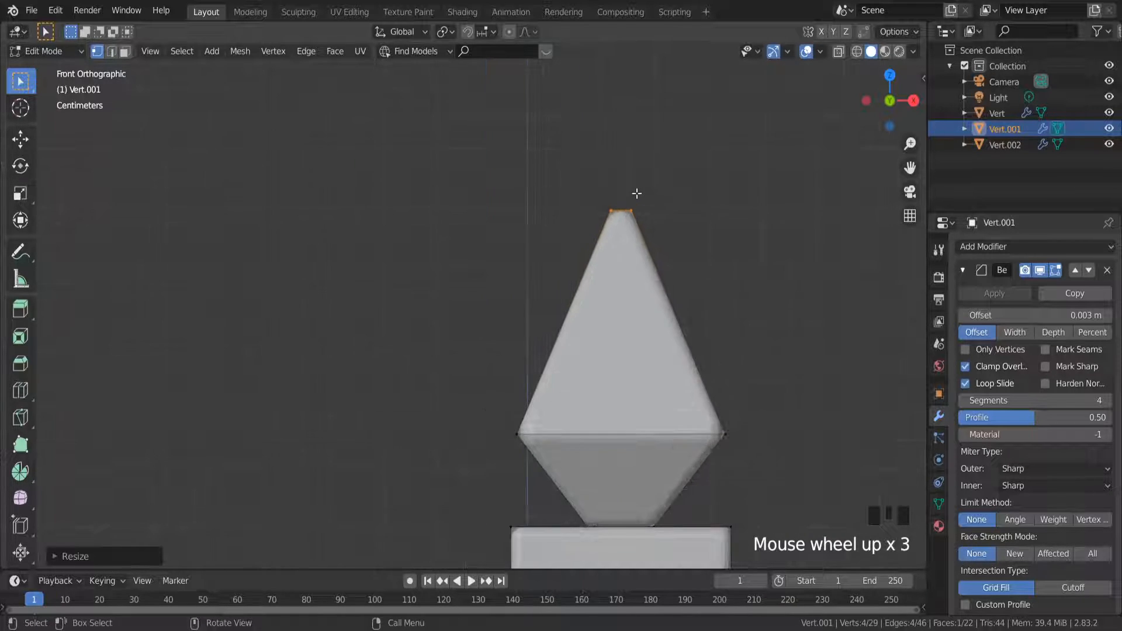
scroll(636, 193, up, 6)
middle_drag(636, 194, 692, 328)
scroll(692, 327, down, 9)
key(Tab)
scroll(692, 328, down, 1)
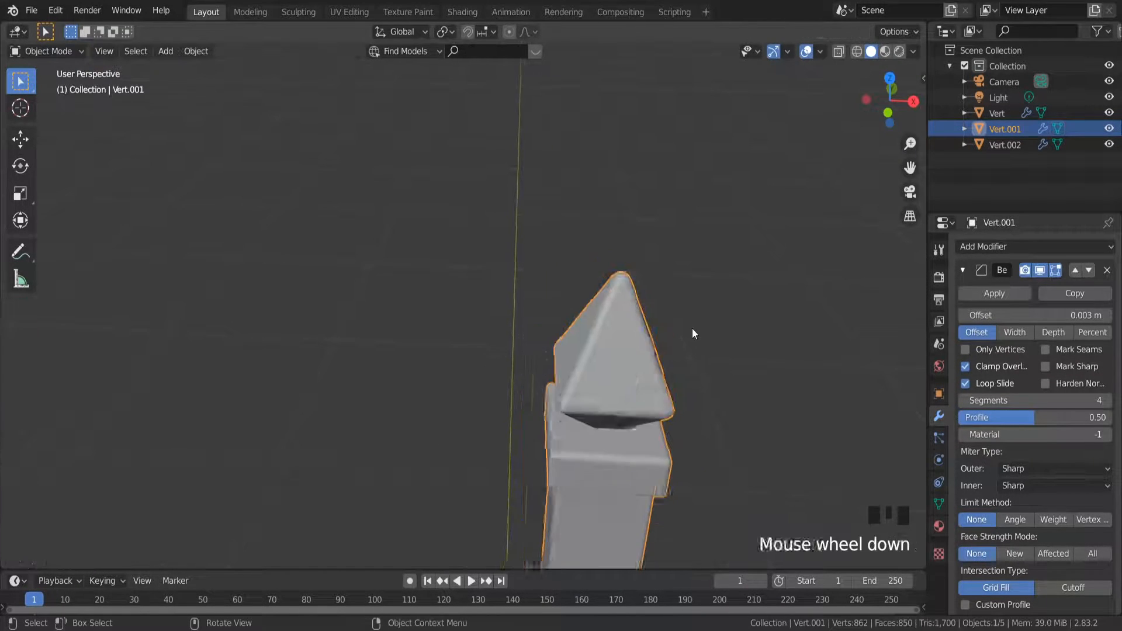
Reopen the thin post in Edit Mode, shrink the tip's end face once more, and leave Edit Mode
scroll(691, 327, down, 8)
middle_drag(721, 382, 672, 341)
scroll(712, 345, up, 6)
key(Tab)
scroll(542, 272, up, 8)
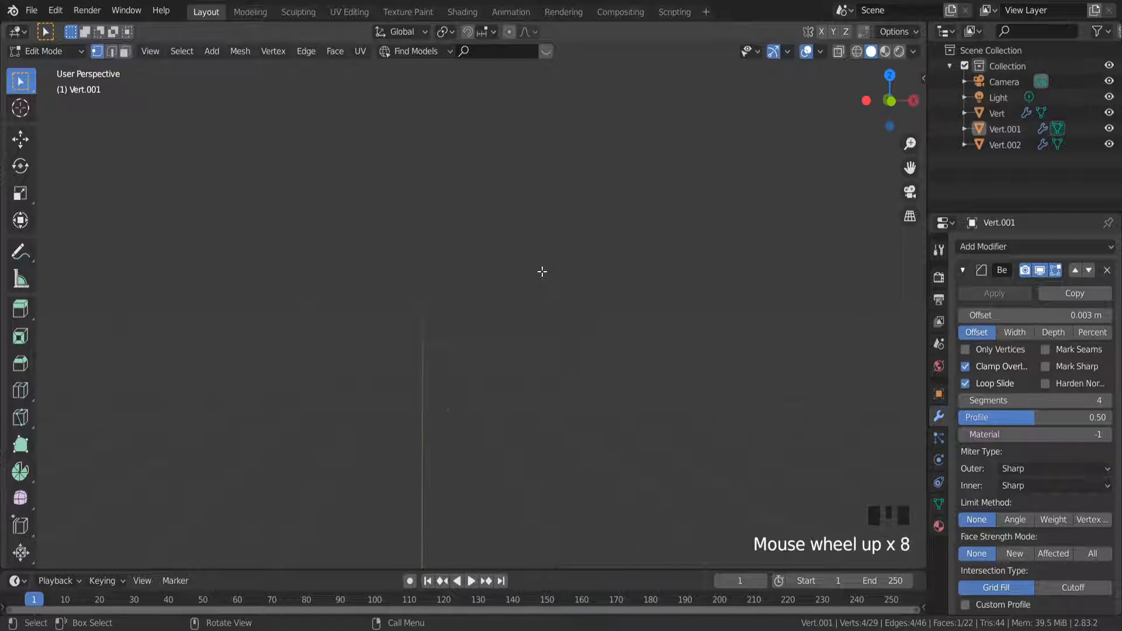
scroll(543, 315, down, 6)
key(s)
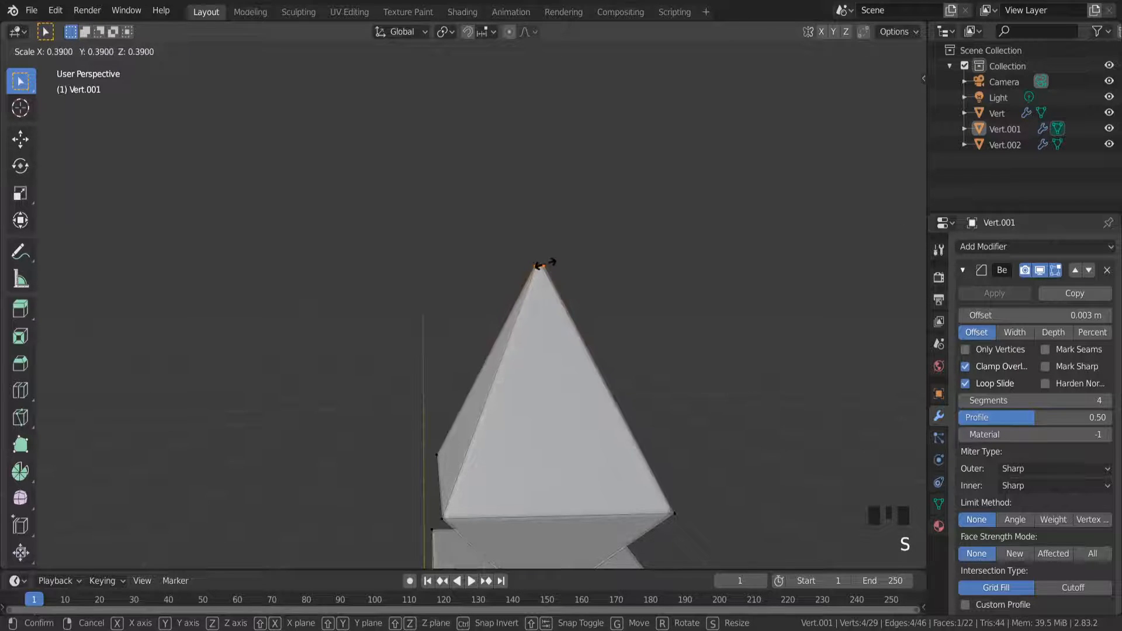
click(571, 273)
key(Tab)
Move the upright thin post about 0.8 m along X, between the thick post and the horizontal bar, in front view
scroll(571, 274, down, 3)
middle_drag(571, 274, 596, 333)
scroll(599, 339, down, 7)
scroll(652, 439, down, 7)
middle_drag(658, 456, 693, 457)
click(631, 432)
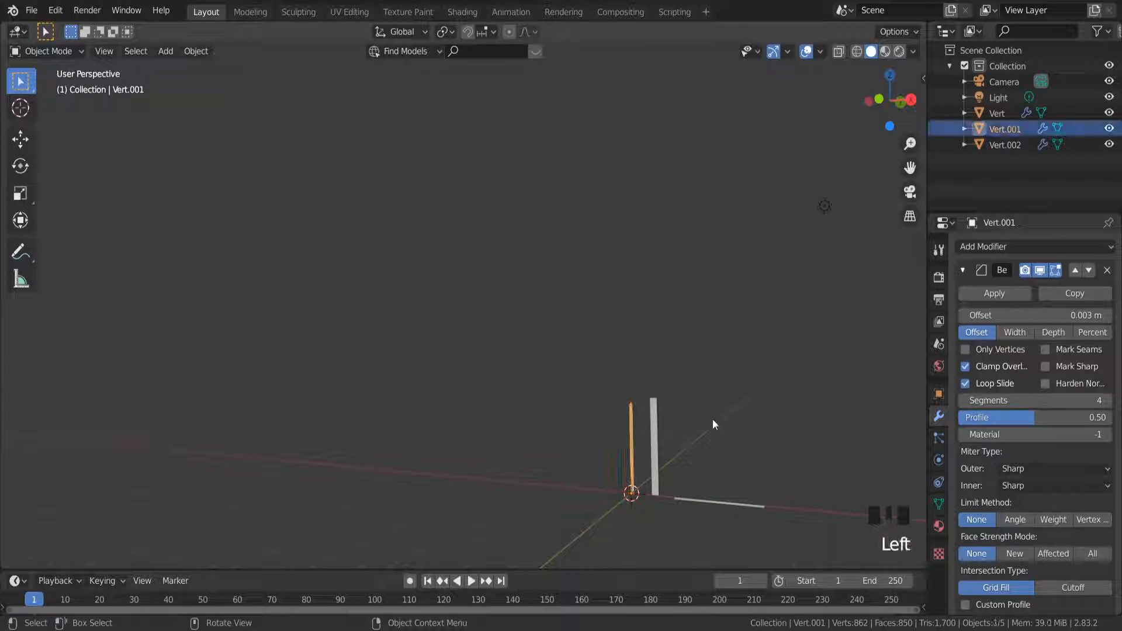
click(878, 100)
scroll(633, 480, up, 5)
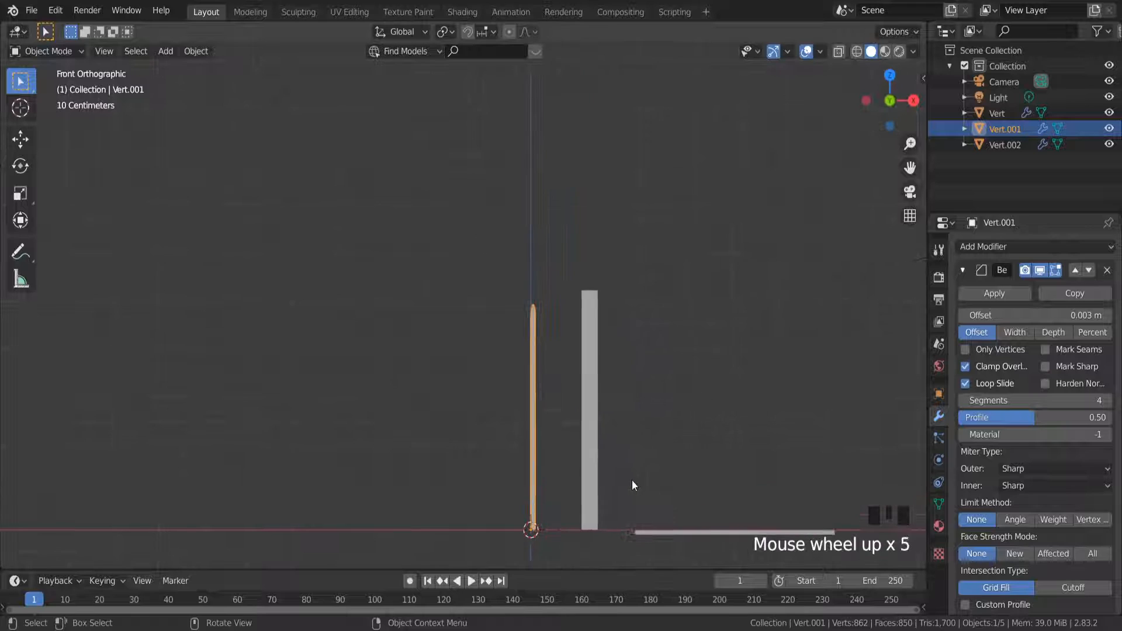
key(g)
key(x)
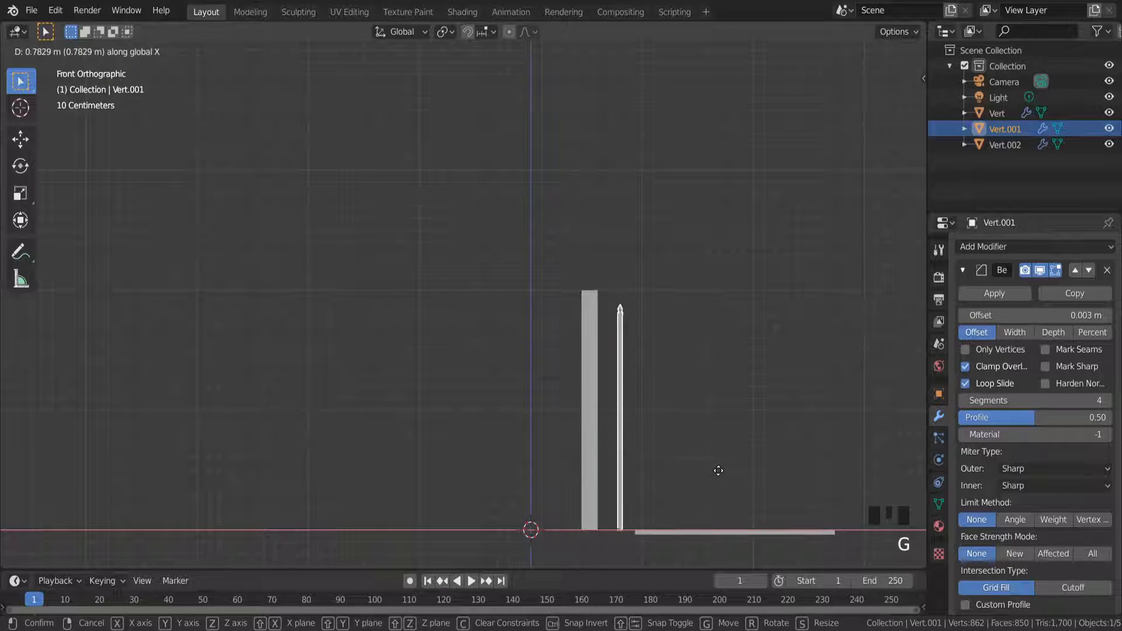
click(721, 470)
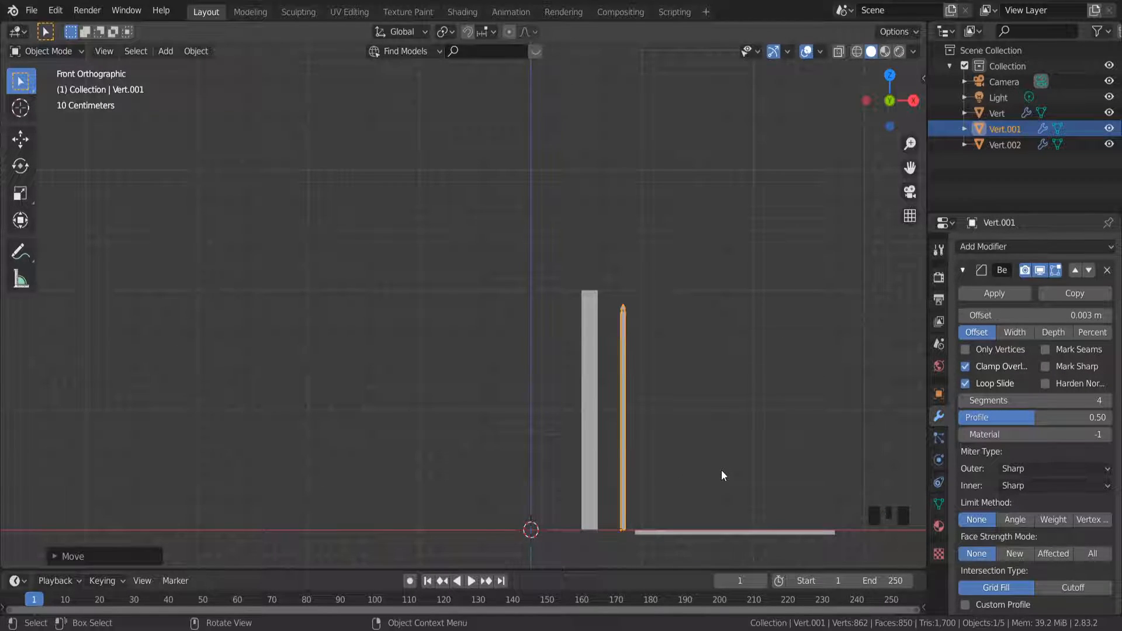
Raise the thin post slightly along Z in front view so its base sits just above the ground line
key(g)
key(z)
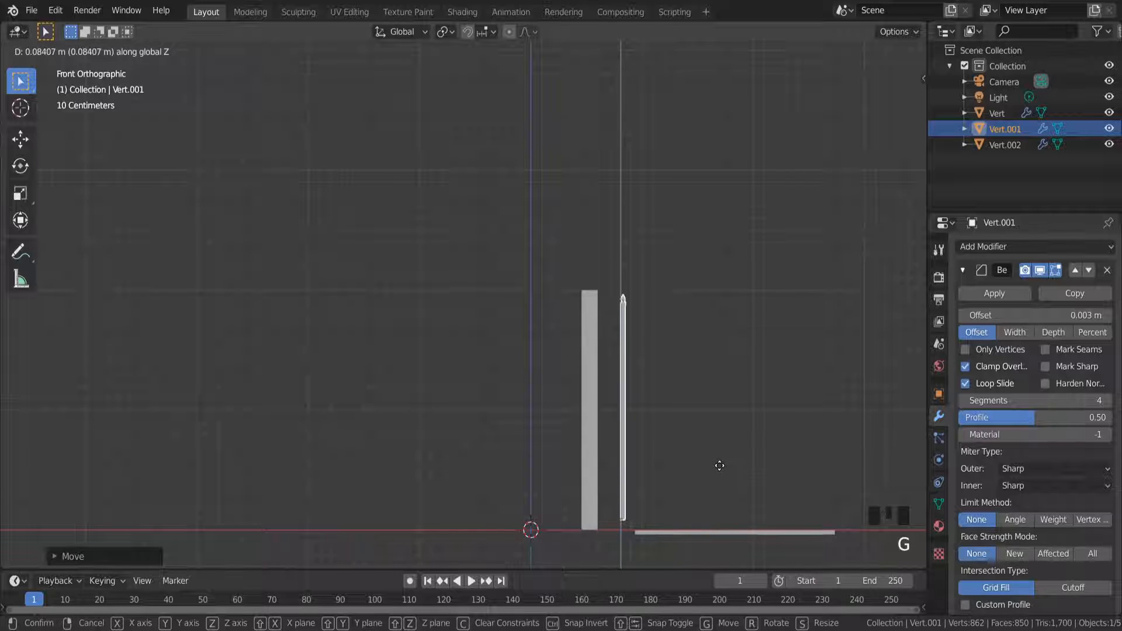
click(723, 462)
click(721, 452)
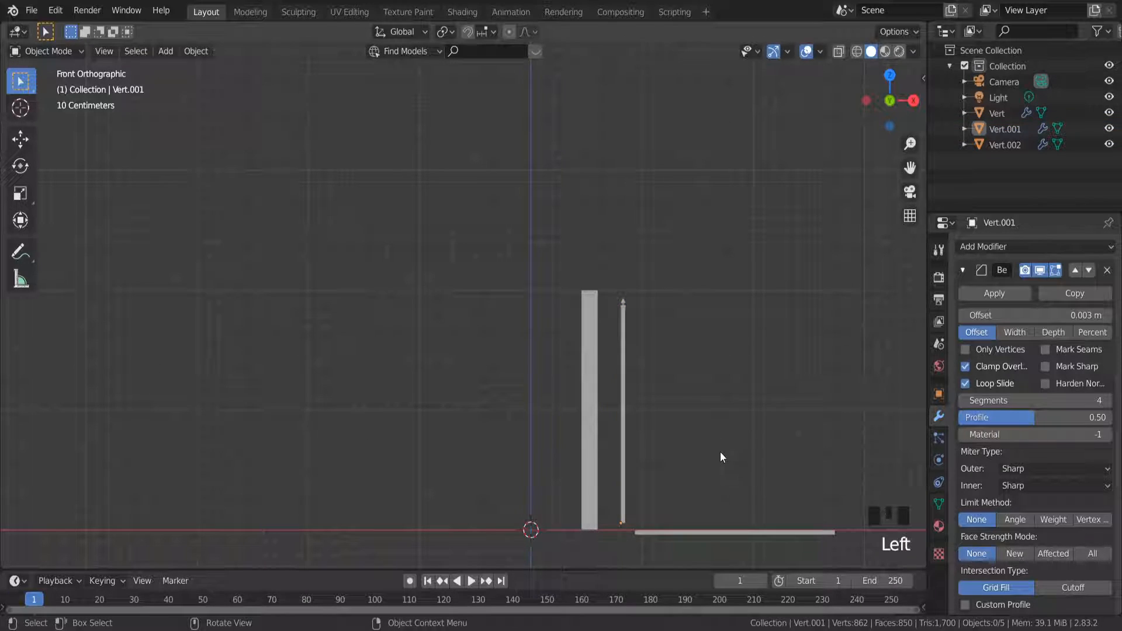
click(627, 447)
key(g)
click(631, 441)
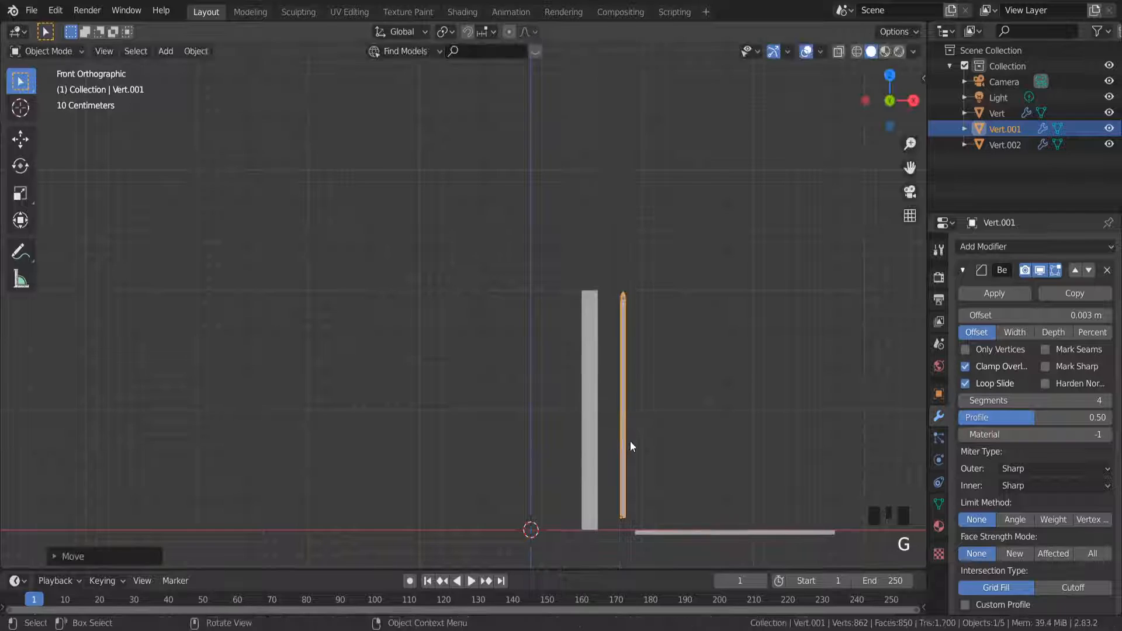
Raise the horizontal bar off the ground and slide it about -0.33 m along X until its end meets the thick post
click(687, 533)
scroll(684, 525, up, 3)
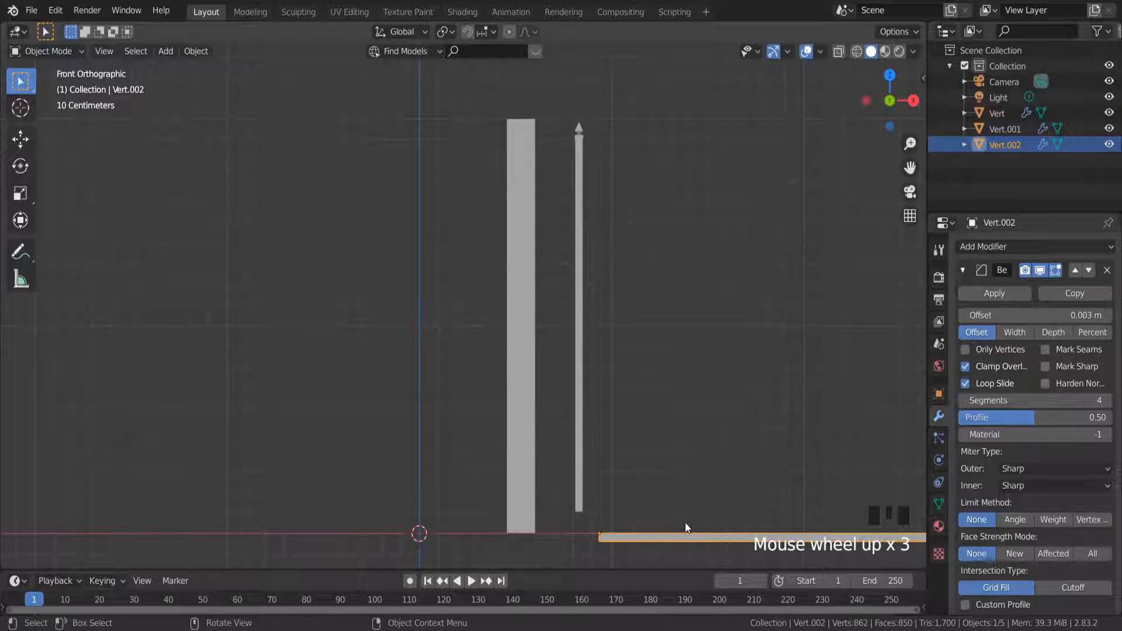
key(g)
click(694, 469)
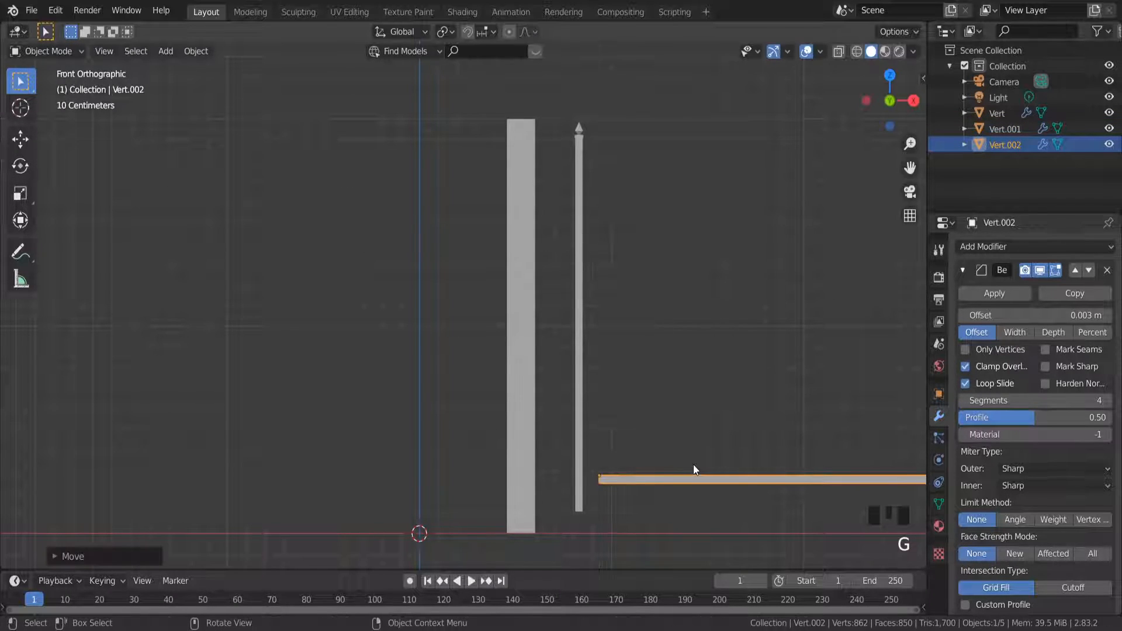
key(g)
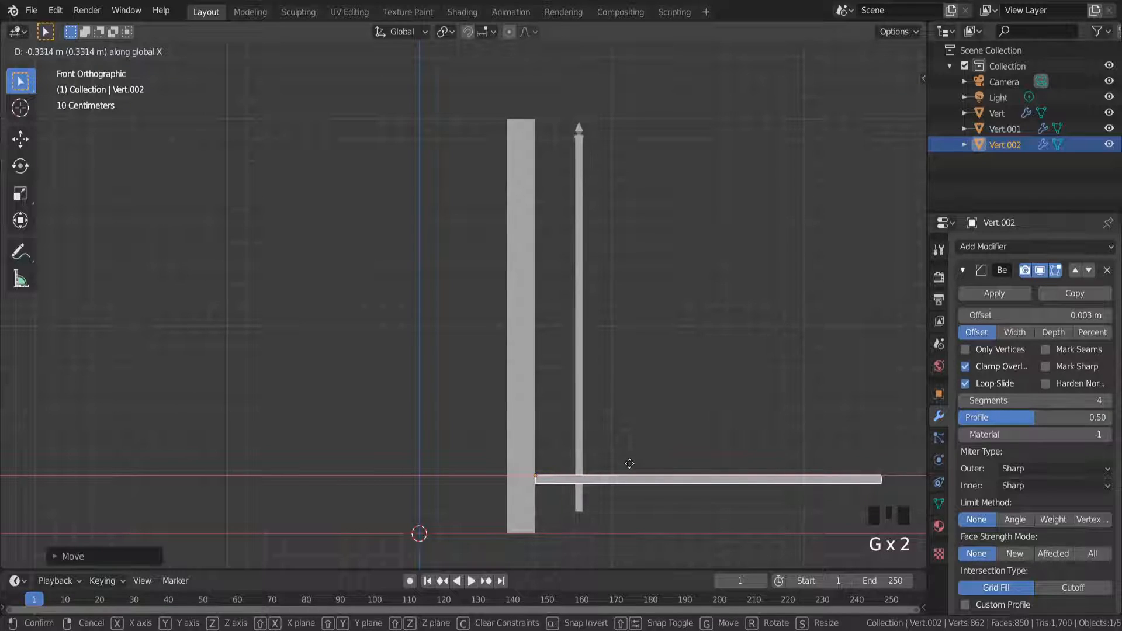
click(630, 464)
scroll(611, 465, up, 14)
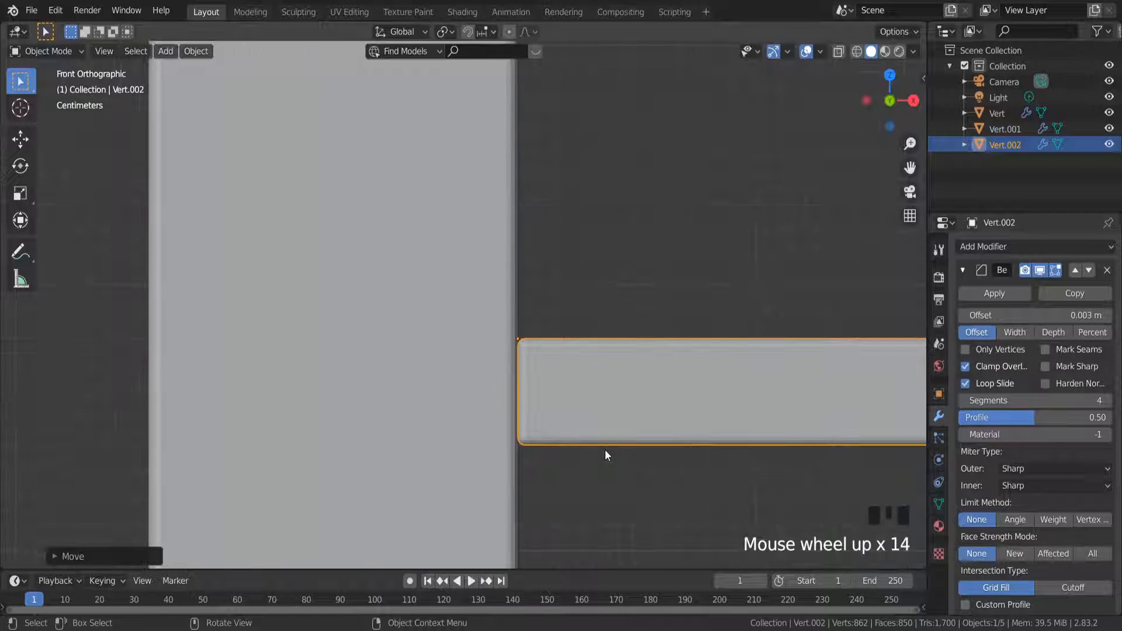
key(g)
click(602, 450)
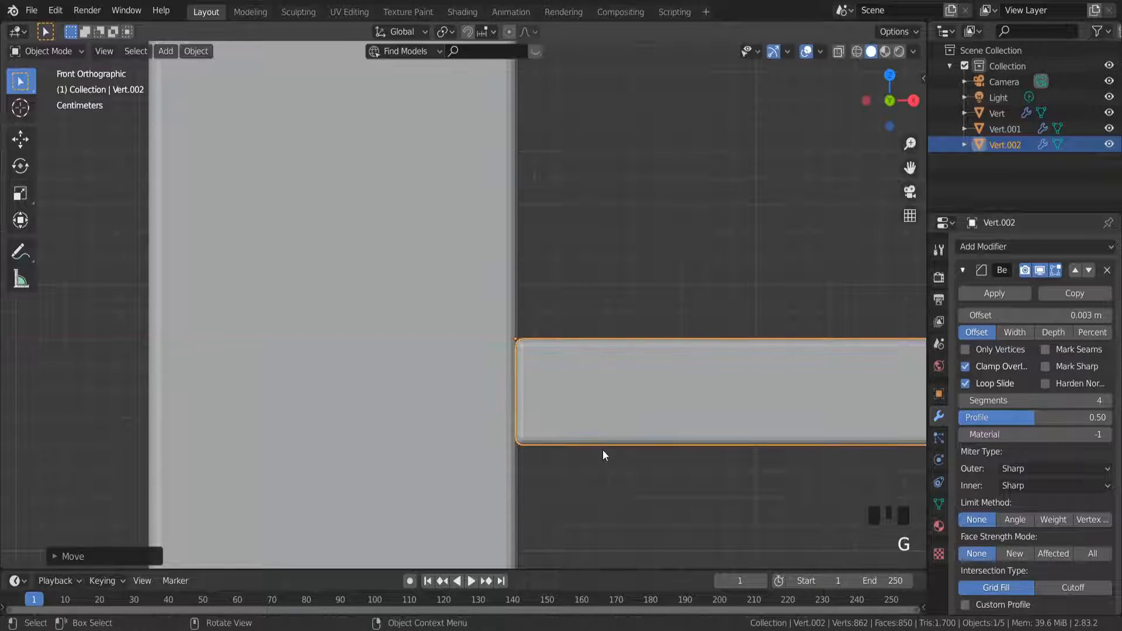
Scale the horizontal bar up uniformly to about 1.09 so it is slightly thicker
scroll(642, 449, down, 6)
middle_drag(671, 446, 771, 438)
scroll(783, 437, up, 1)
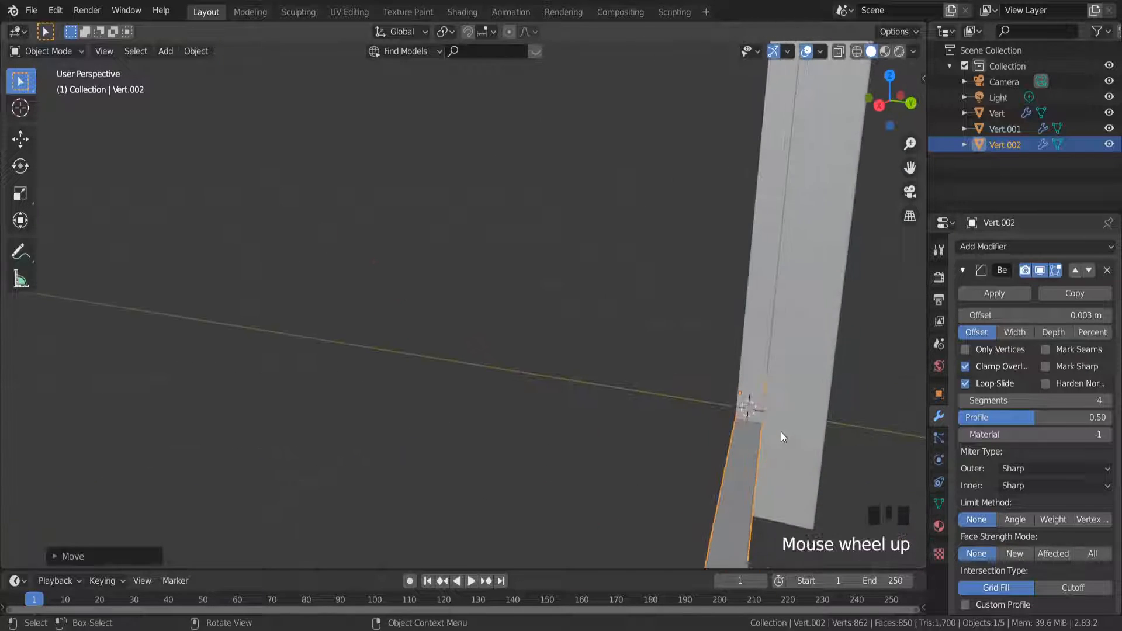
scroll(763, 429, up, 2)
key(s)
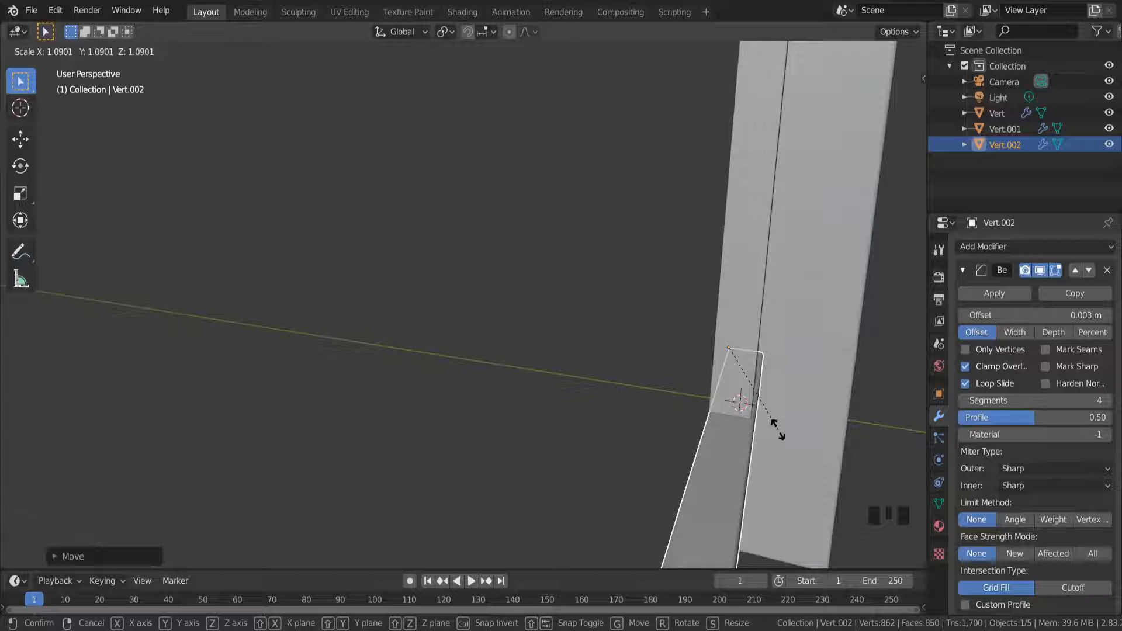
middle_drag(777, 436, 808, 427)
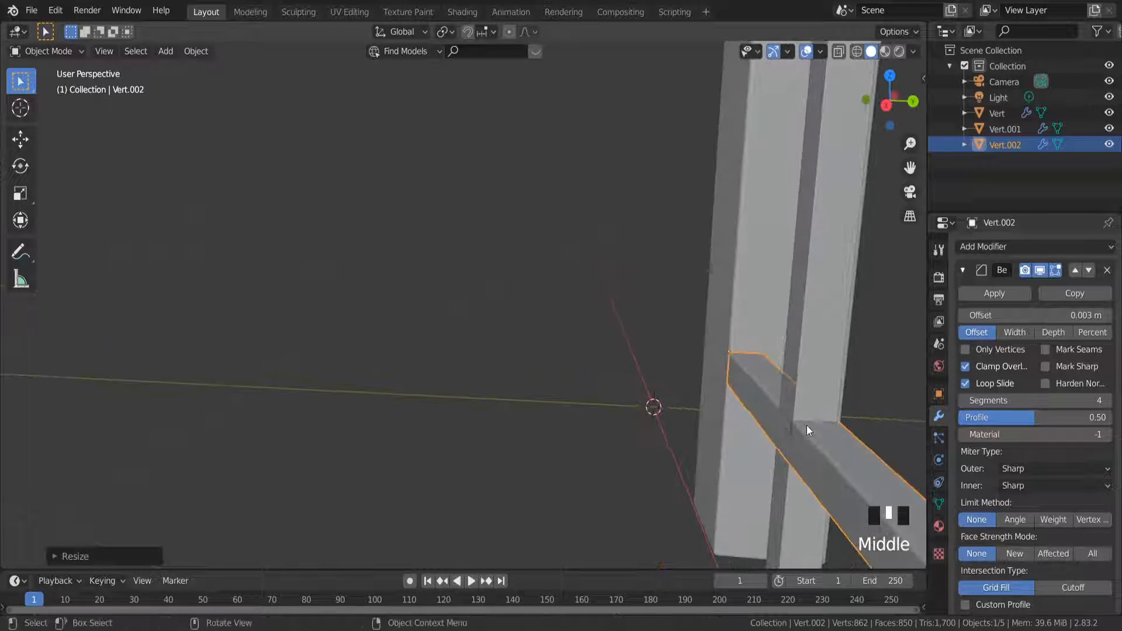
Nudge the thin post slightly along X where it crosses the horizontal bar
click(816, 380)
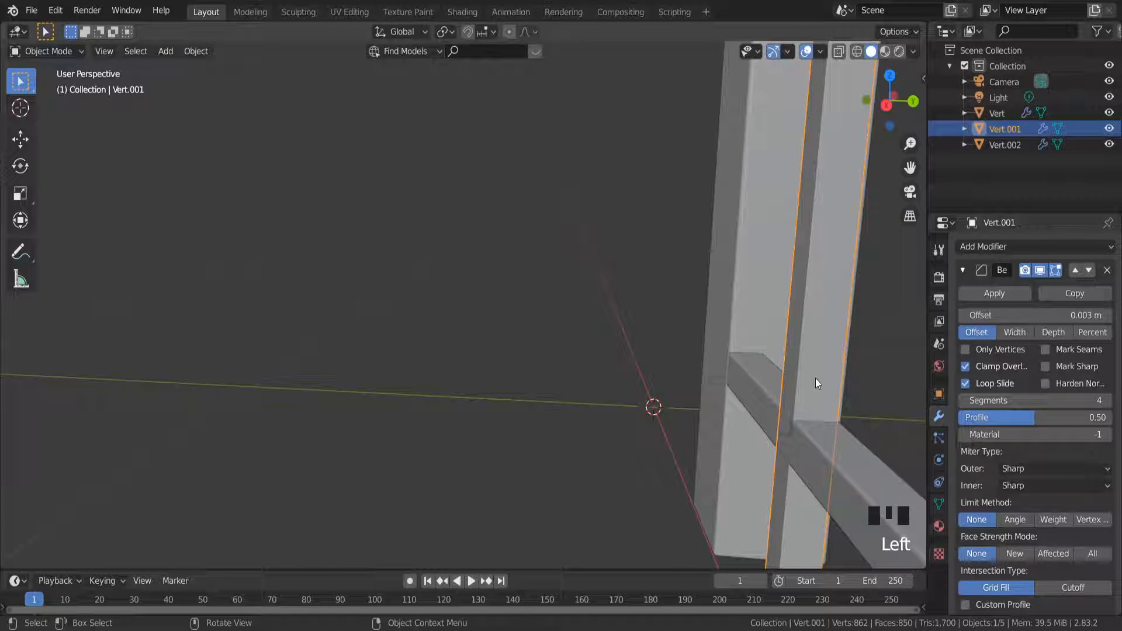
key(g)
key(x)
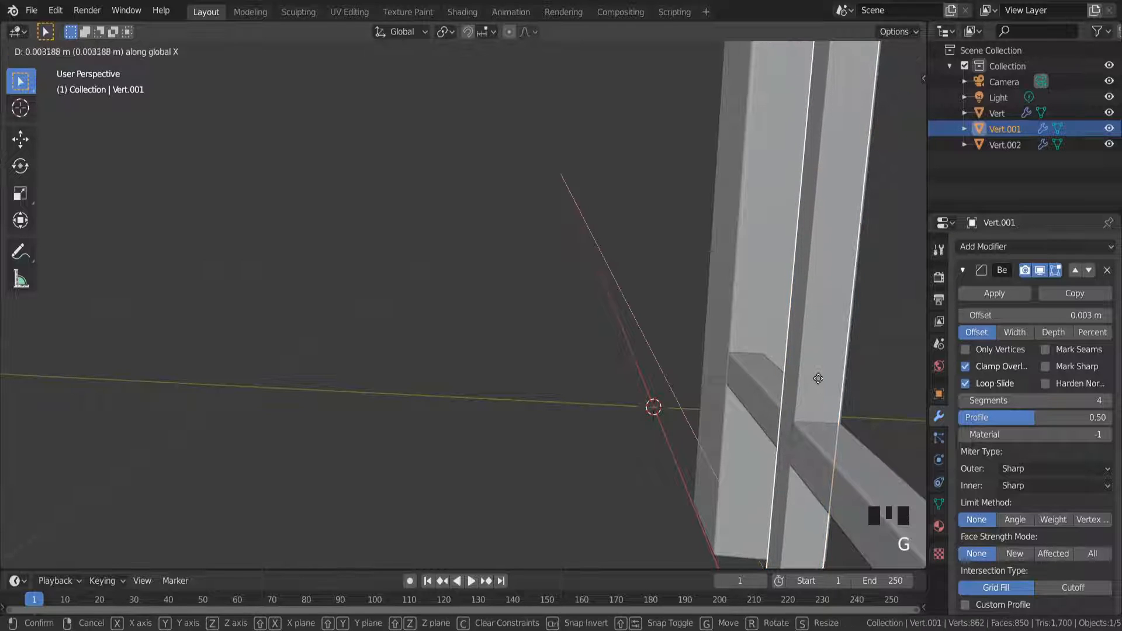
click(823, 379)
middle_drag(823, 380, 847, 356)
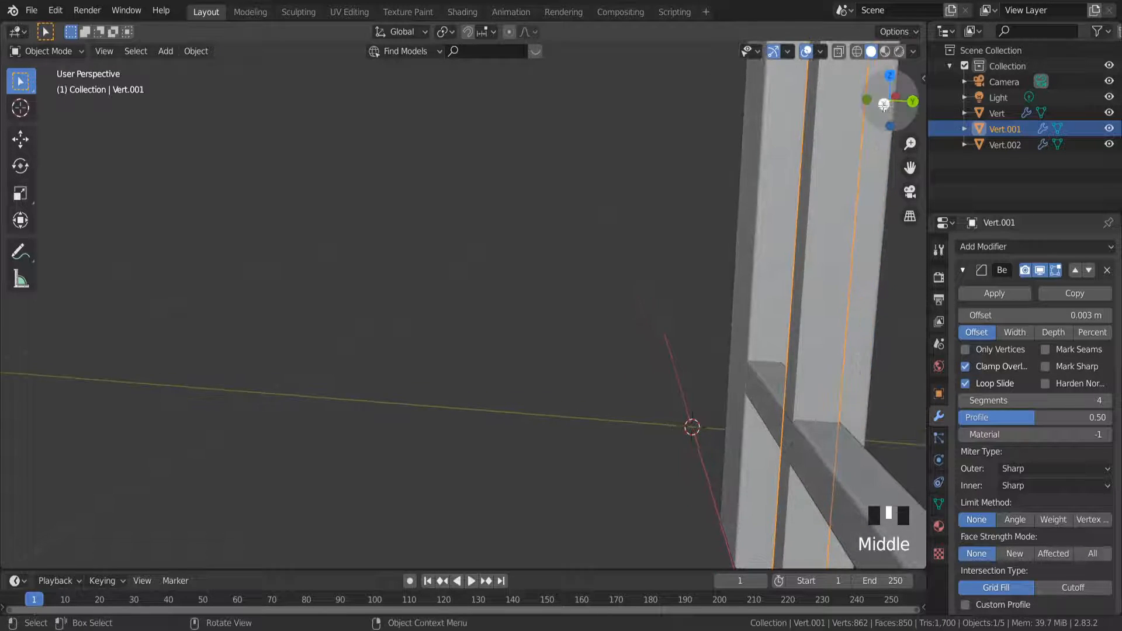
Adjust the thin post's position and scale along Y against the bar's square end in right view
click(884, 103)
key(g)
key(y)
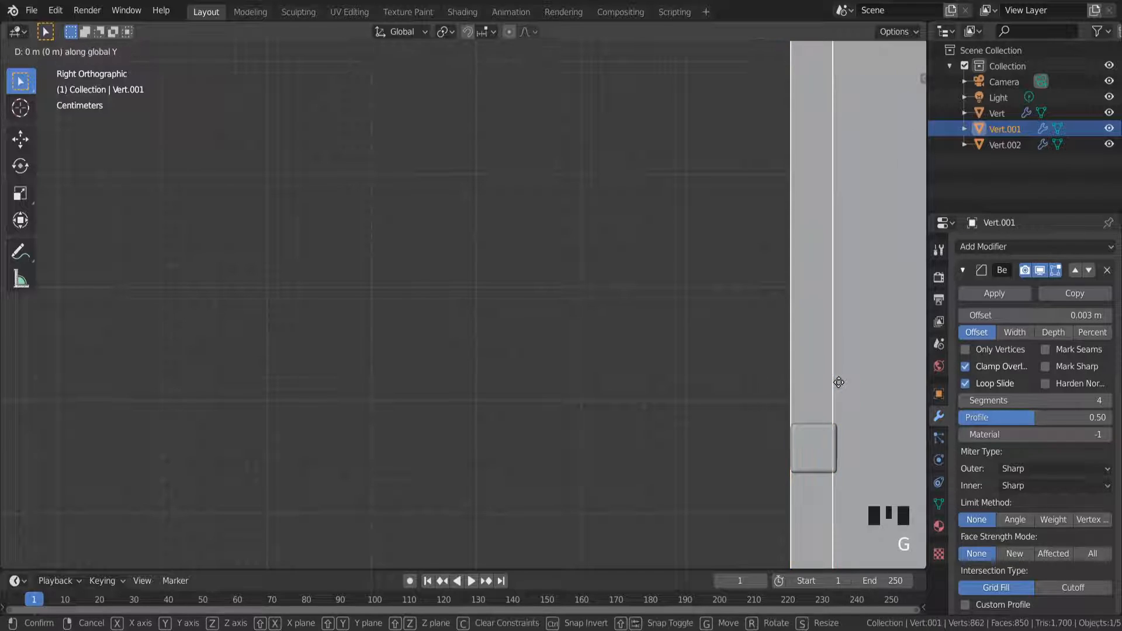
click(841, 383)
scroll(835, 429, up, 5)
click(839, 440)
key(s)
key(y)
click(844, 438)
Move the thin post about 0.002 m along Y to centre it on the horizontal bar
click(805, 362)
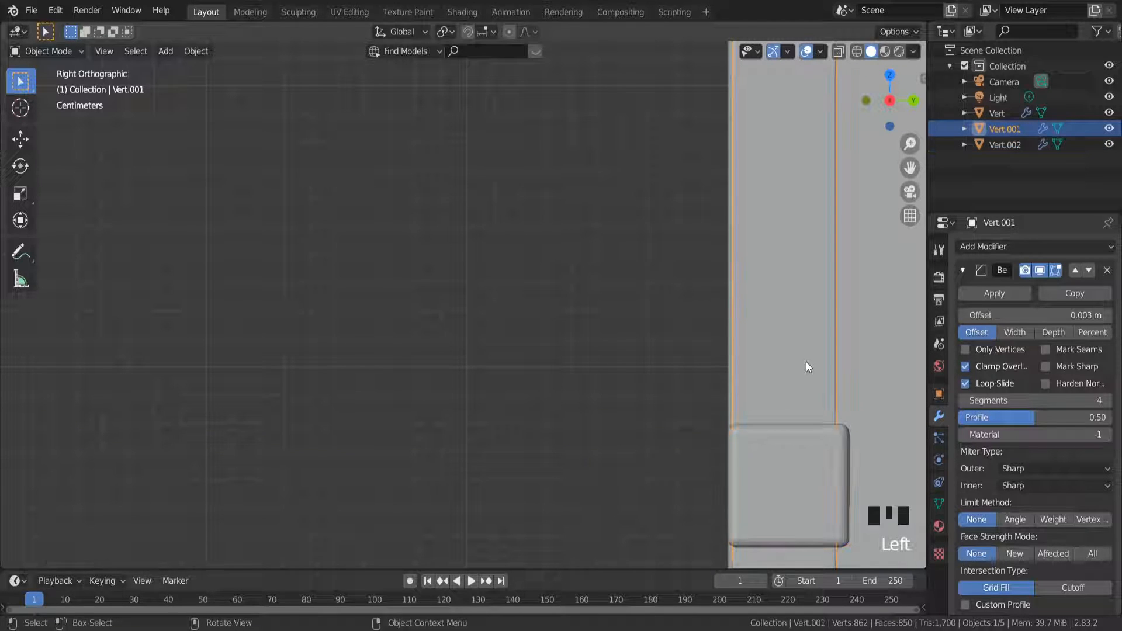
key(g)
key(y)
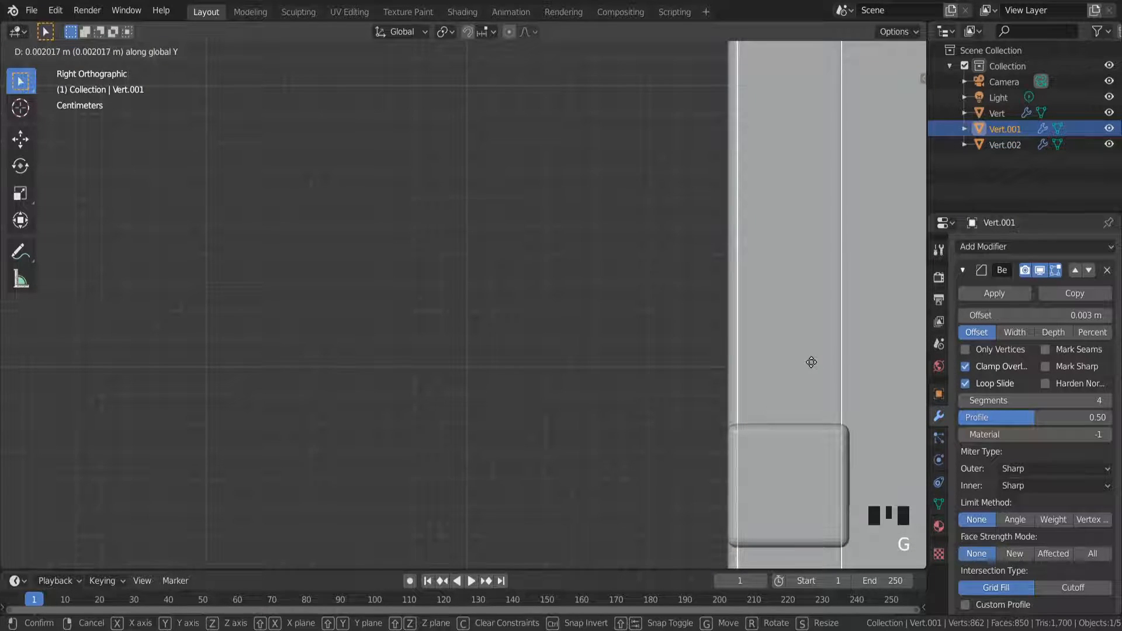
click(809, 368)
Select the bar and the thin post together and move them about 0.05 m along Y to the middle of the thick post
click(796, 450)
shift+click(801, 345)
scroll(799, 397, down, 8)
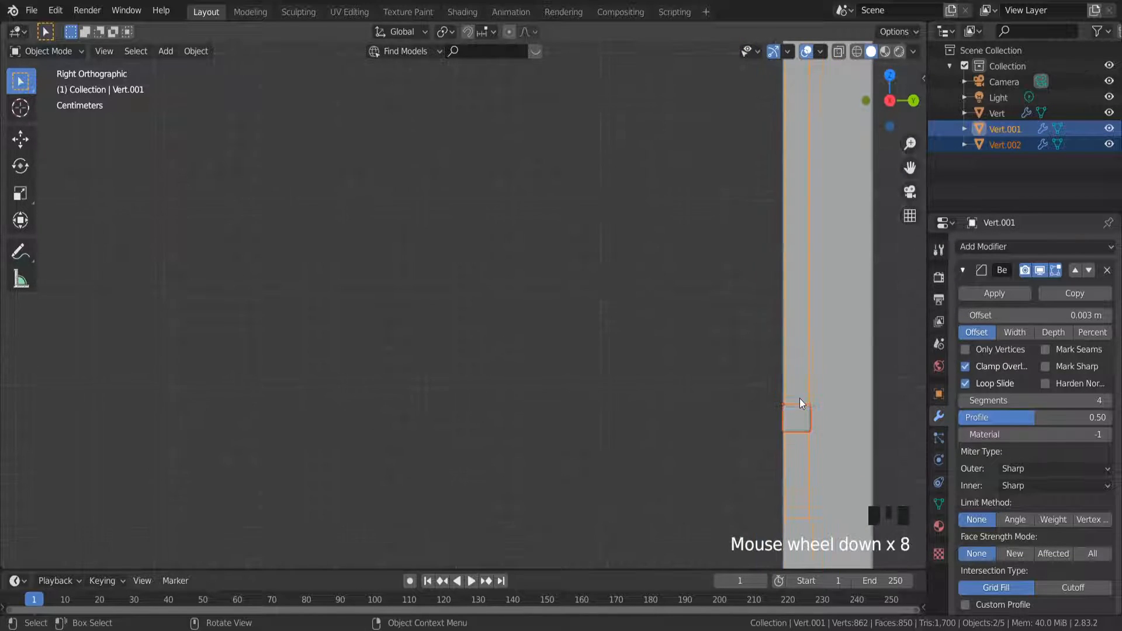
key(g)
key(y)
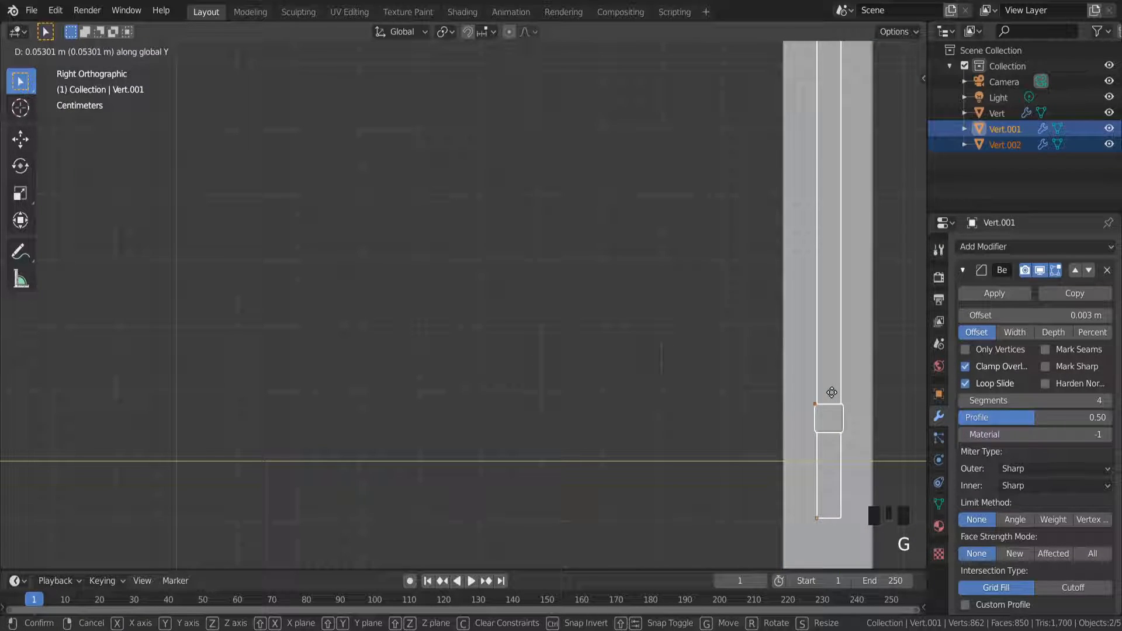
click(831, 392)
Deselect the parts and inspect the alignment of the thick post, thin post and horizontal bar in perspective
scroll(764, 421, down, 3)
middle_drag(764, 420, 806, 385)
click(794, 377)
scroll(806, 384, down, 11)
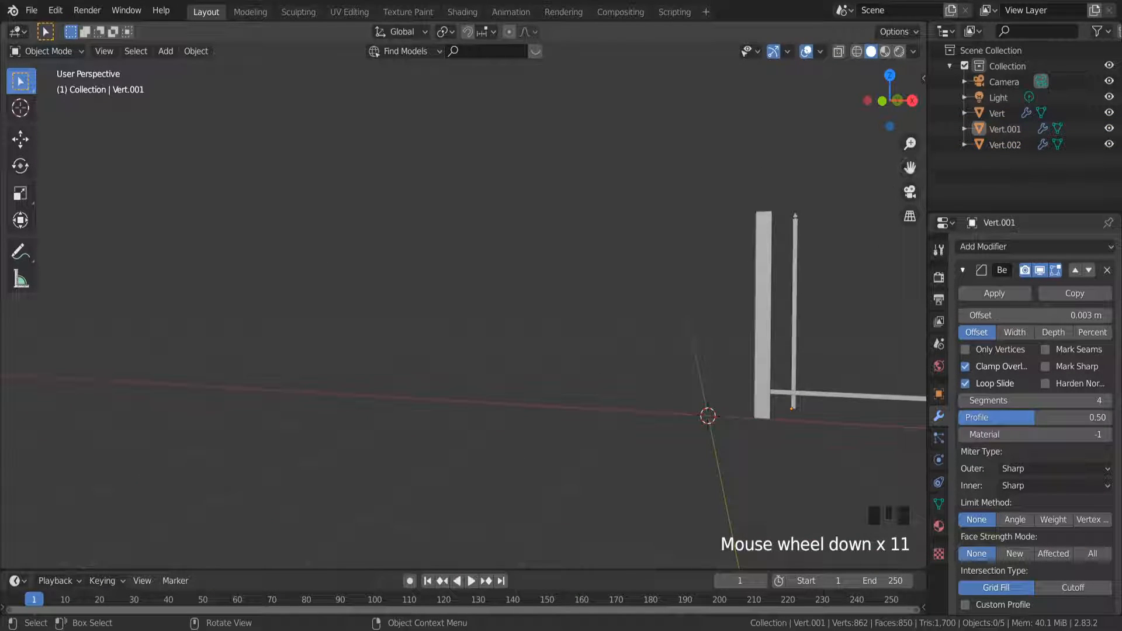
scroll(742, 251, up, 2)
middle_drag(742, 251, 717, 253)
click(690, 274)
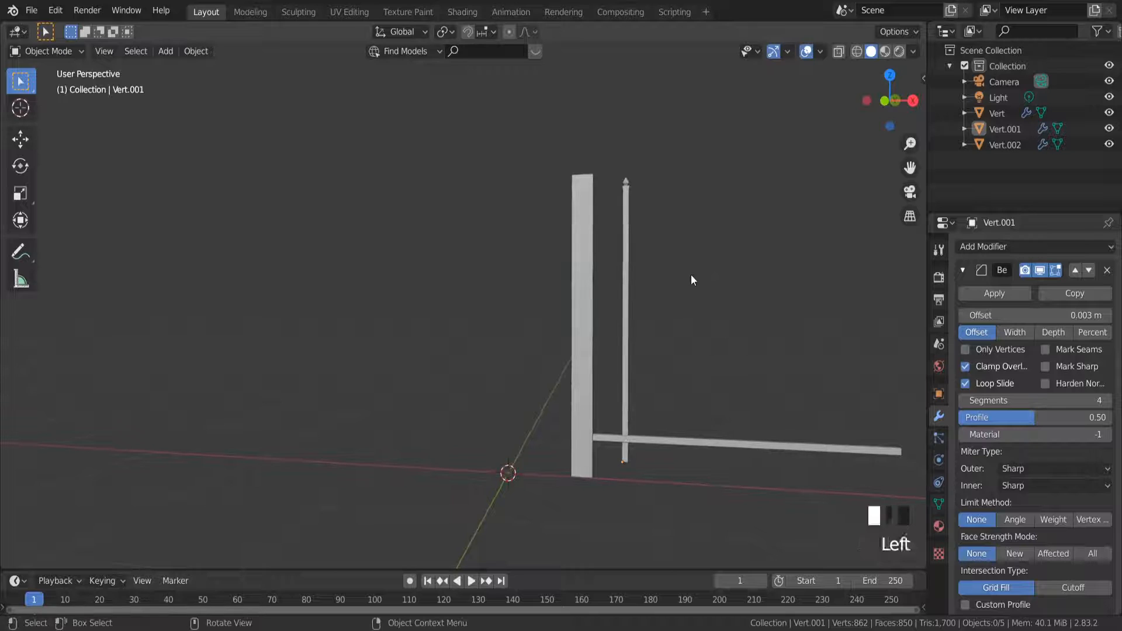
scroll(699, 357, down, 2)
scroll(620, 367, up, 4)
scroll(619, 367, down, 3)
Add a mesh circle, fill it with a face in Edit Mode, and return to Object Mode
key(shift+a)
mouse_move(527, 310)
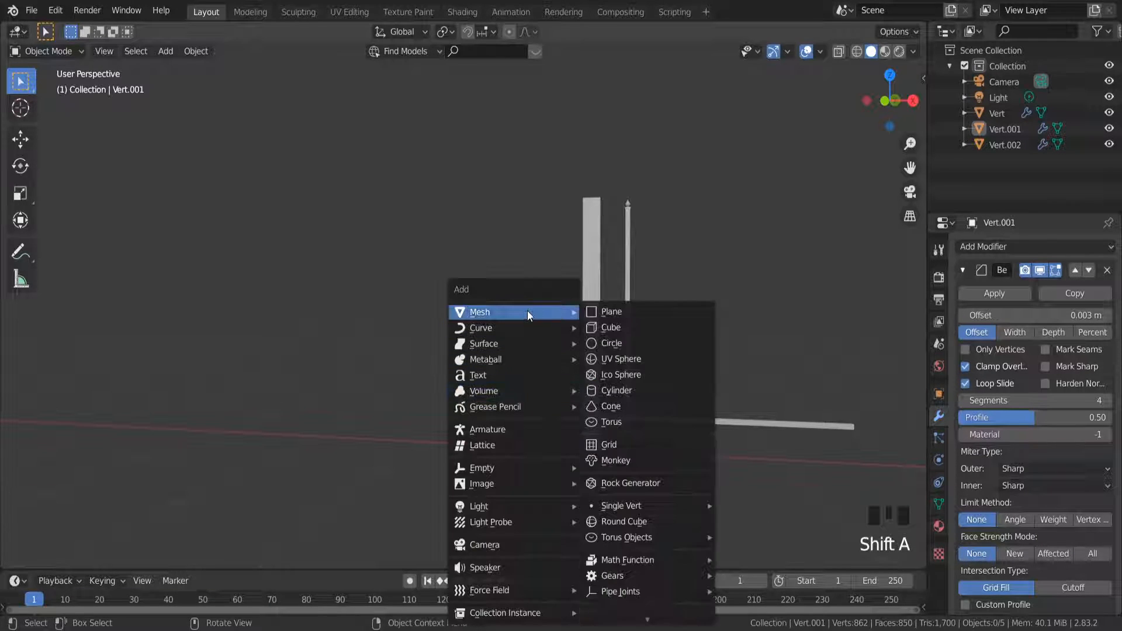
click(626, 343)
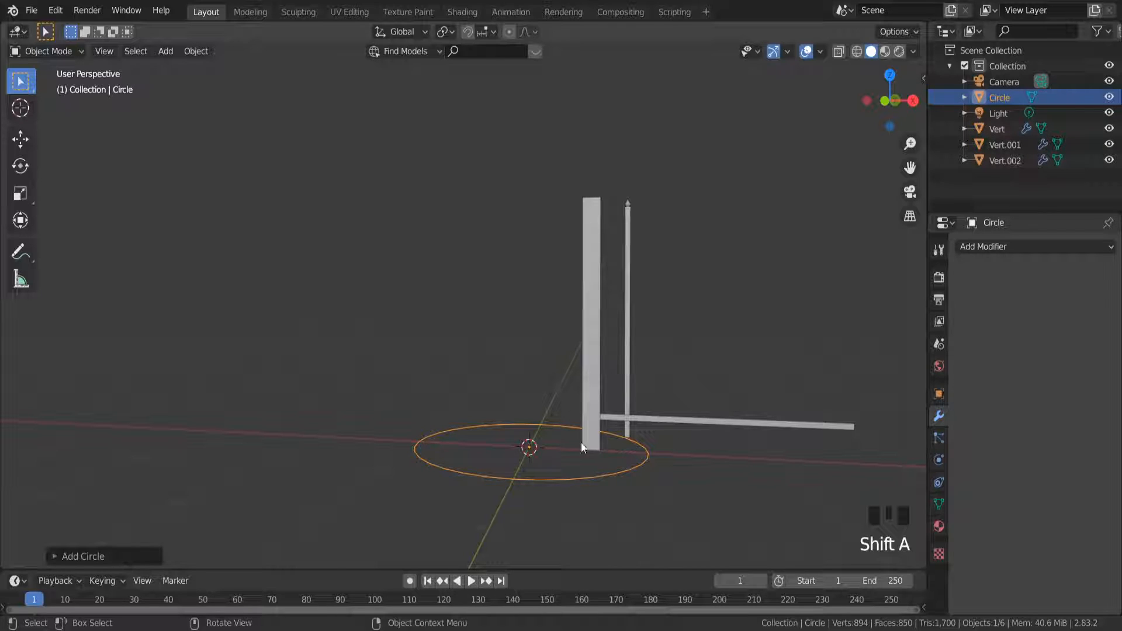
key(Tab)
key(f)
middle_drag(583, 442, 581, 473)
key(Tab)
Scale the filled circle down to a small disc and rotate it 90° about X so it stands upright
key(s)
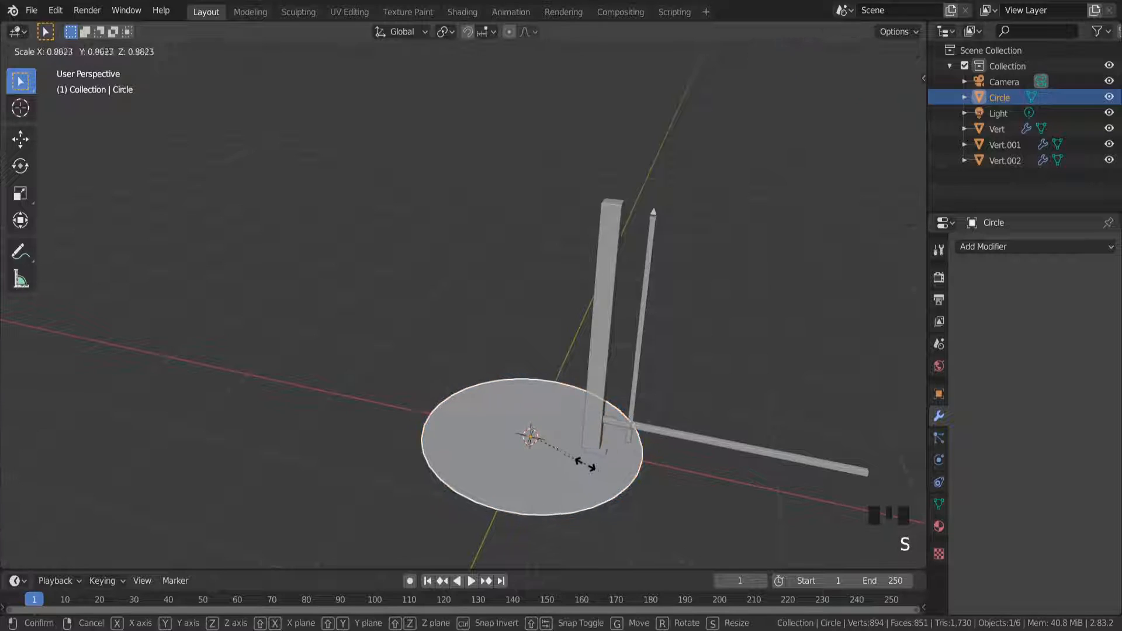
click(533, 436)
key(r)
key(x)
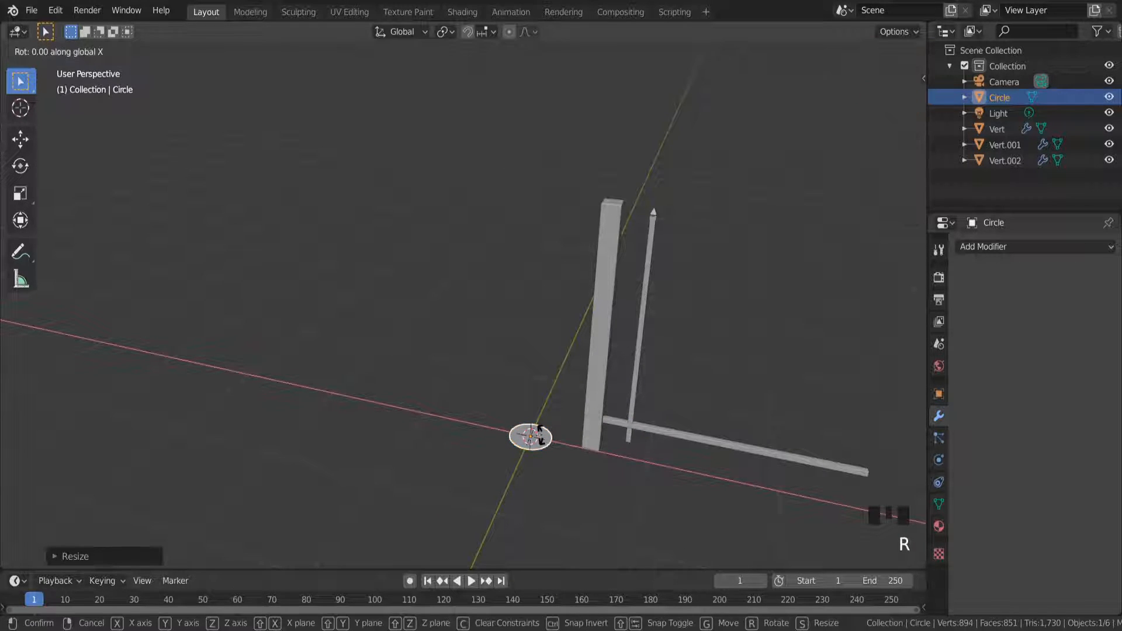
key(9)
key(0)
click(548, 413)
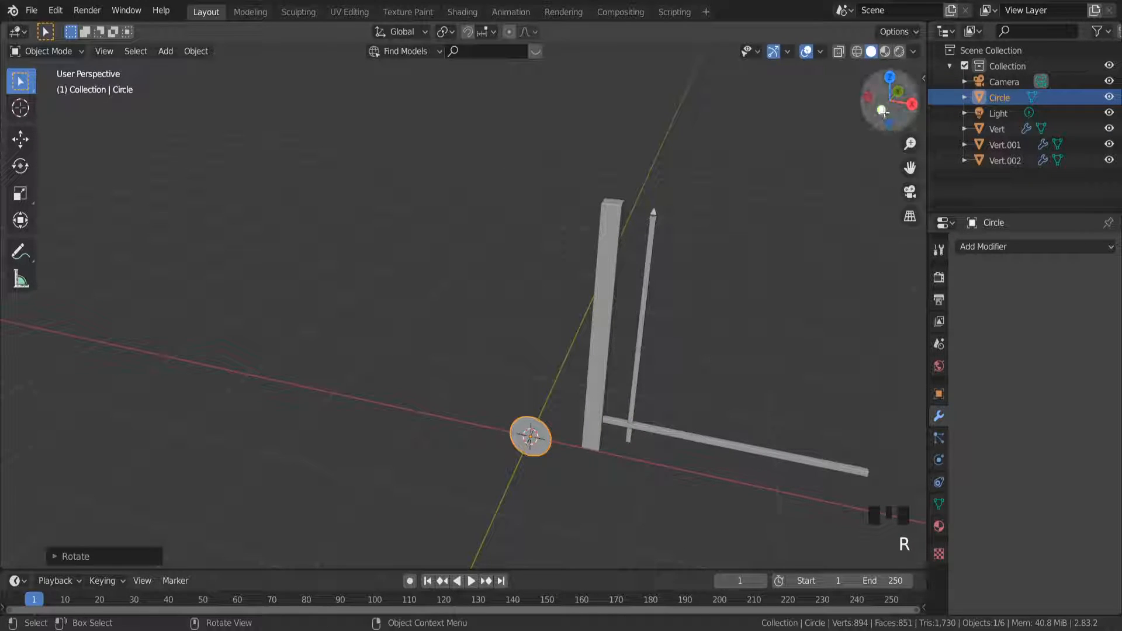
Move the disc about 1.6 m up along Z and about 0.74 m along X in front view, between the two posts
click(880, 109)
key(g)
key(z)
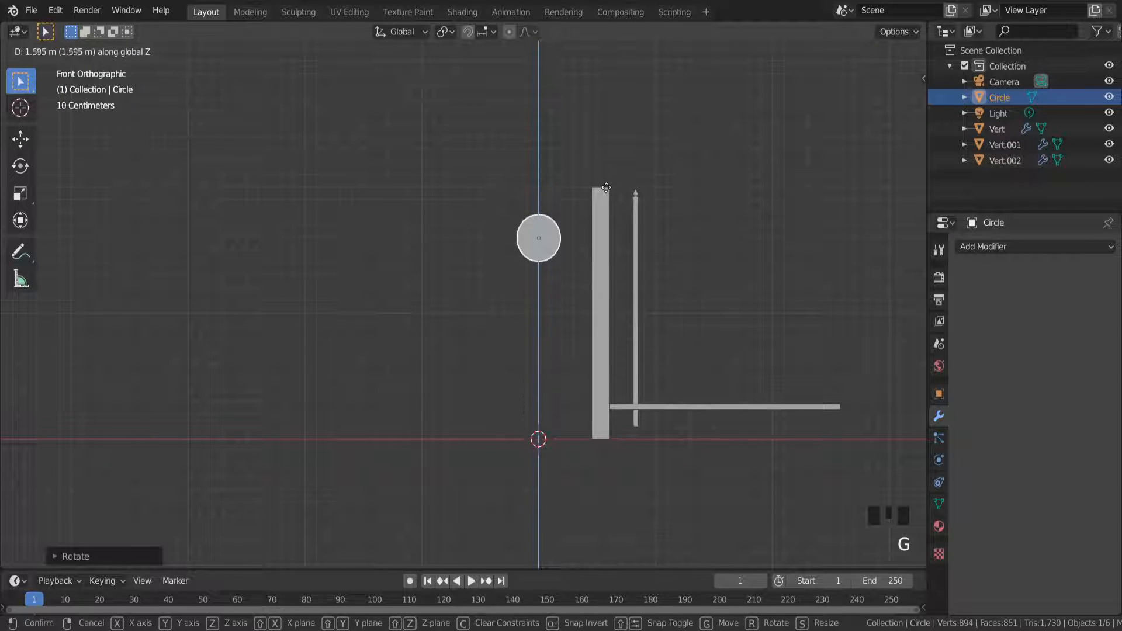
click(606, 187)
key(g)
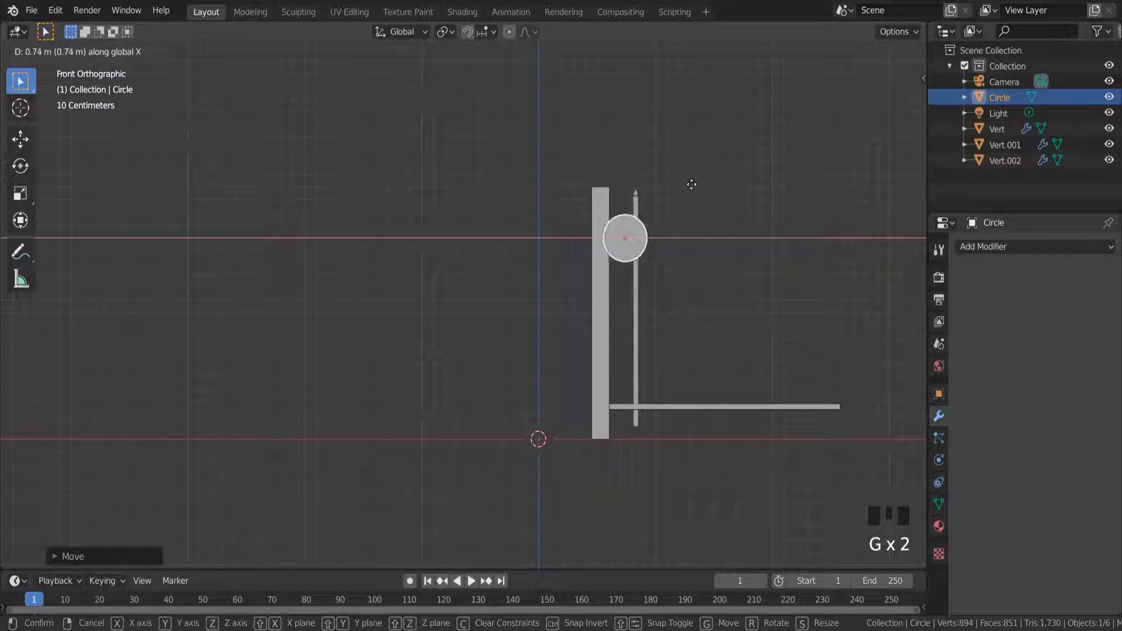
click(692, 185)
Scale the disc down and shift it about -0.024 m along X to fit the gap between the thick and thin posts
scroll(664, 213, up, 5)
scroll(664, 243, up, 3)
key(s)
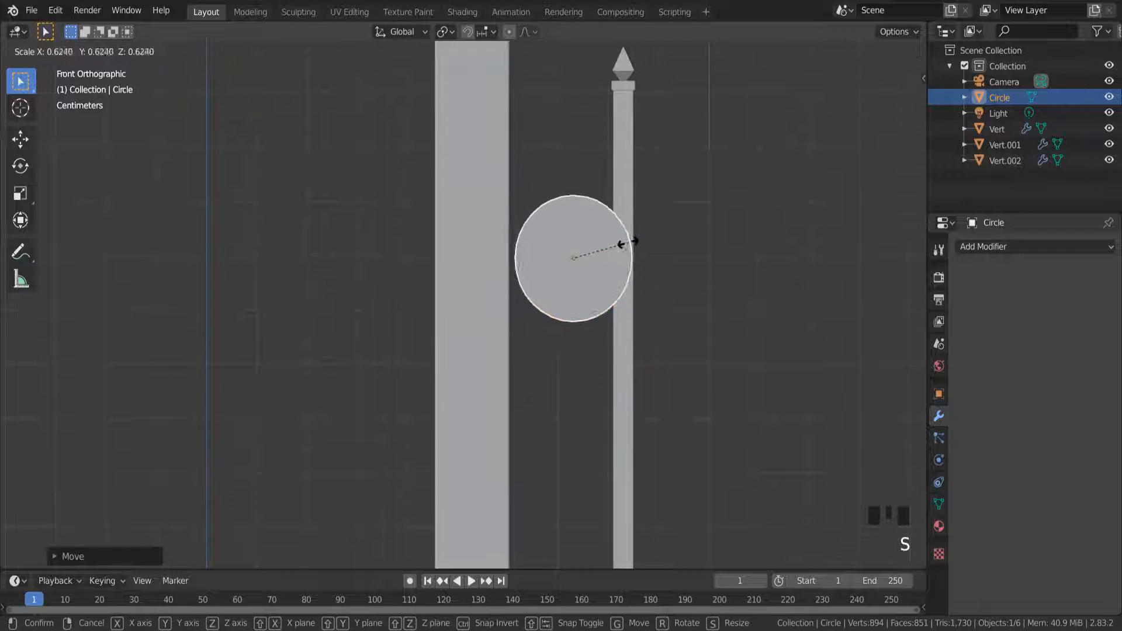
click(622, 243)
key(g)
key(x)
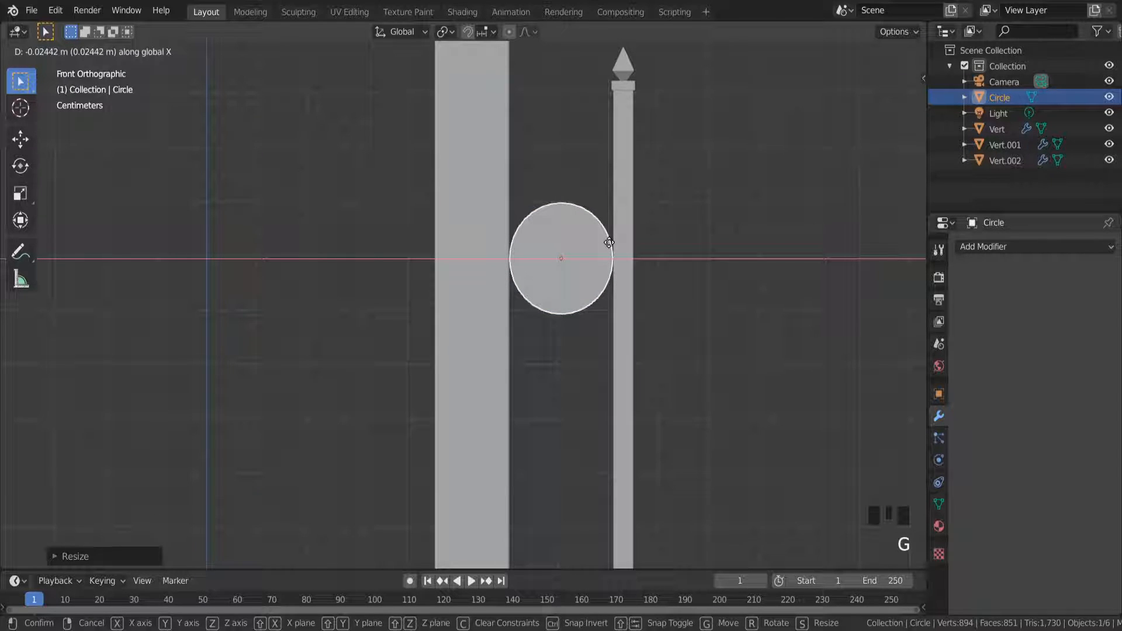
click(608, 243)
Inset the disc's face and delete the inner face to leave a flat ring
scroll(602, 244, up, 2)
key(Tab)
key(i)
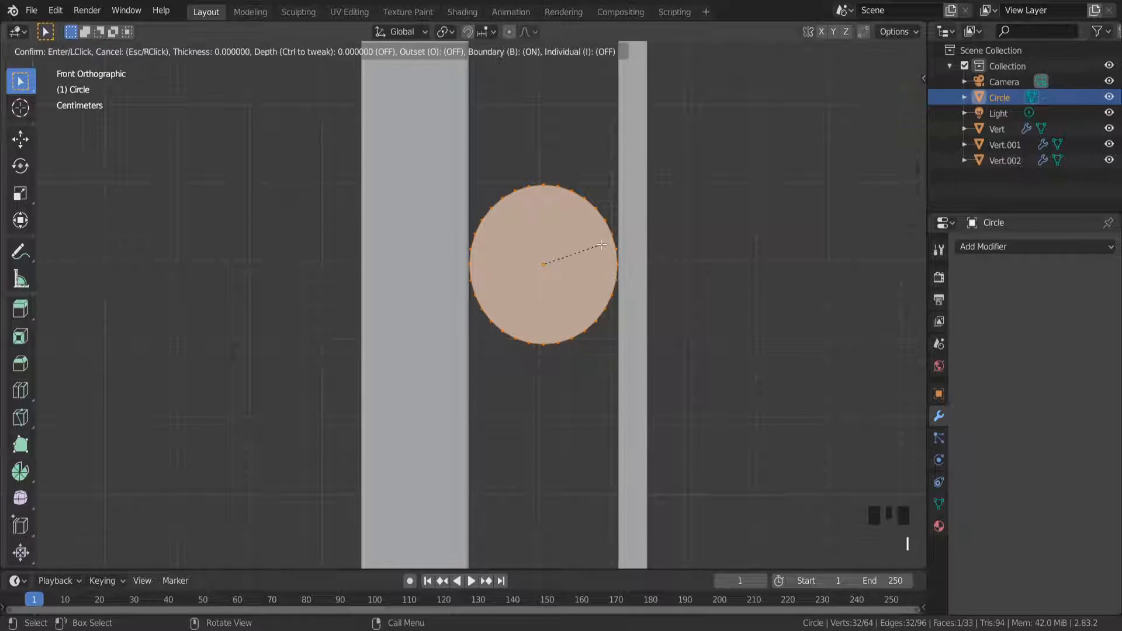
click(587, 245)
key(x)
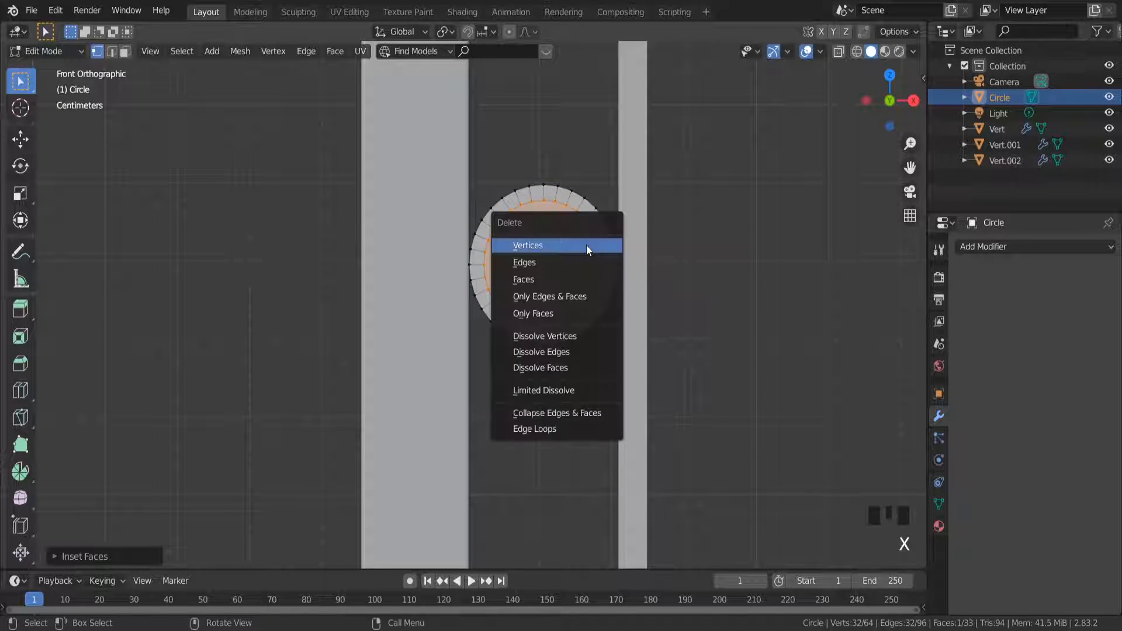
click(573, 276)
key(Tab)
Extrude the whole flat ring about 0.02 m along Y to give it thickness
scroll(566, 209, up, 5)
middle_drag(566, 209, 514, 239)
key(Tab)
middle_drag(587, 243, 581, 231)
key(a)
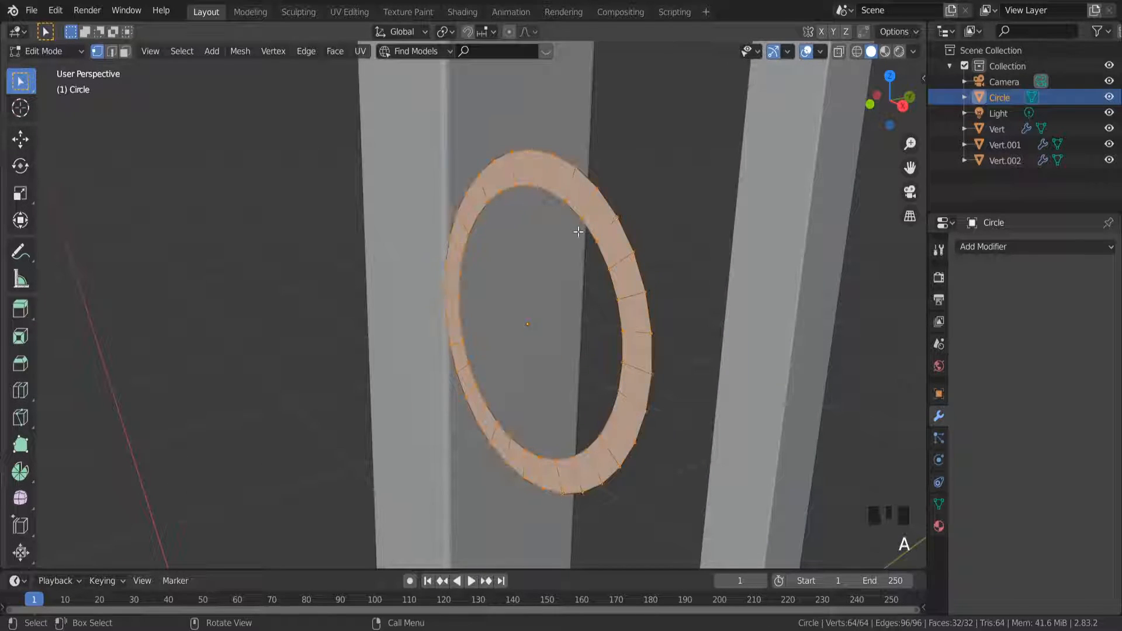
key(e)
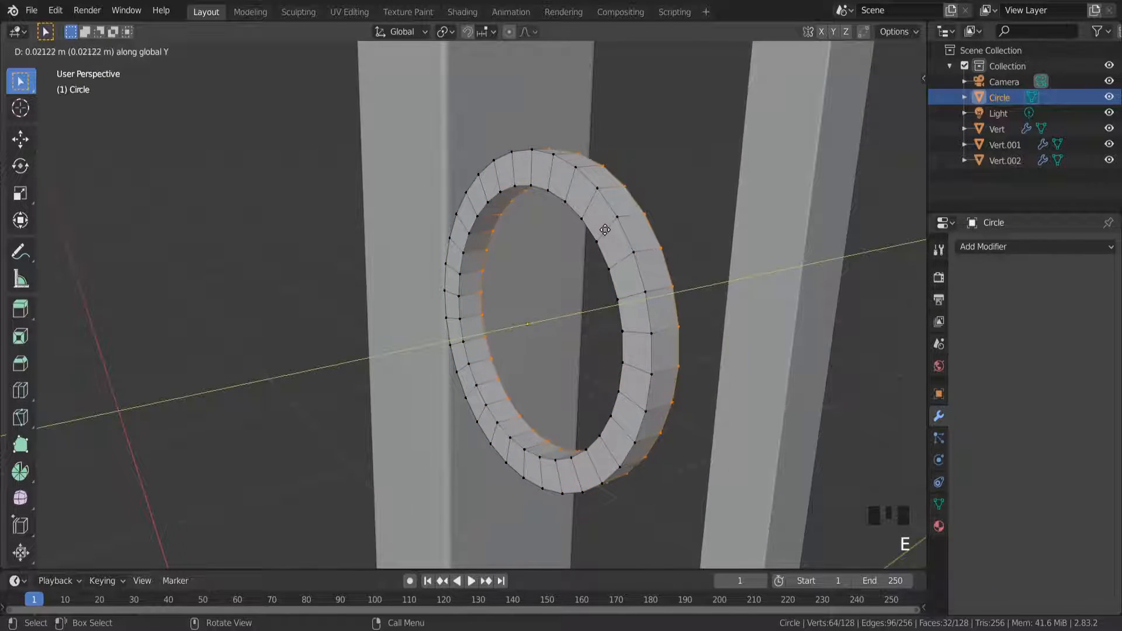
click(609, 229)
key(Tab)
key(Tab)
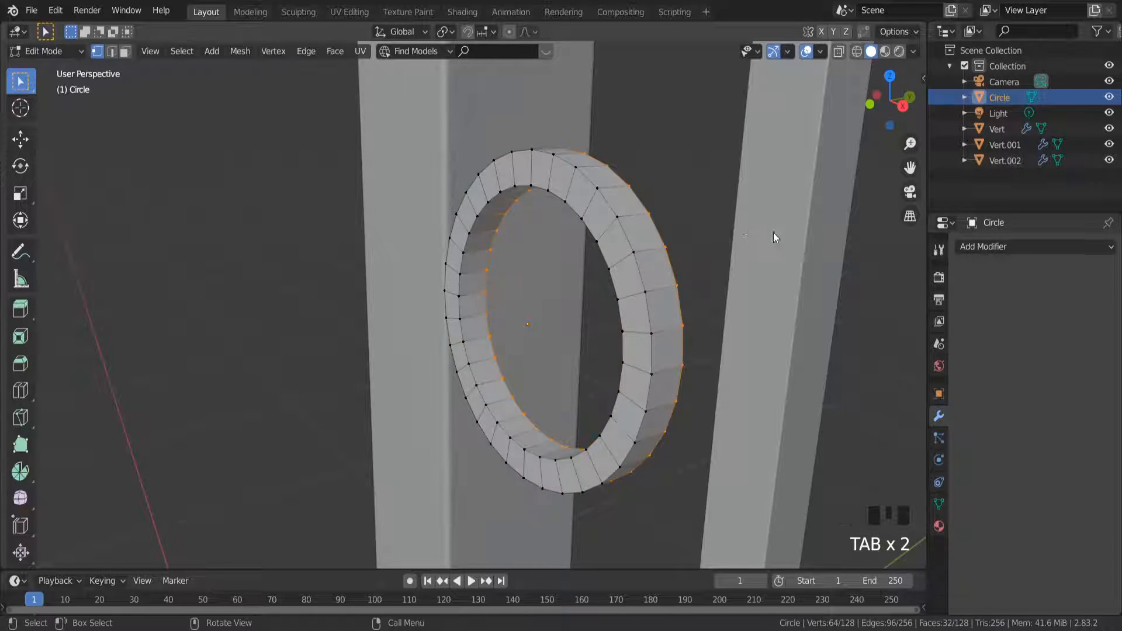
Add a Bevel modifier with 4 segments to the ring in Object Mode
key(Tab)
click(1001, 248)
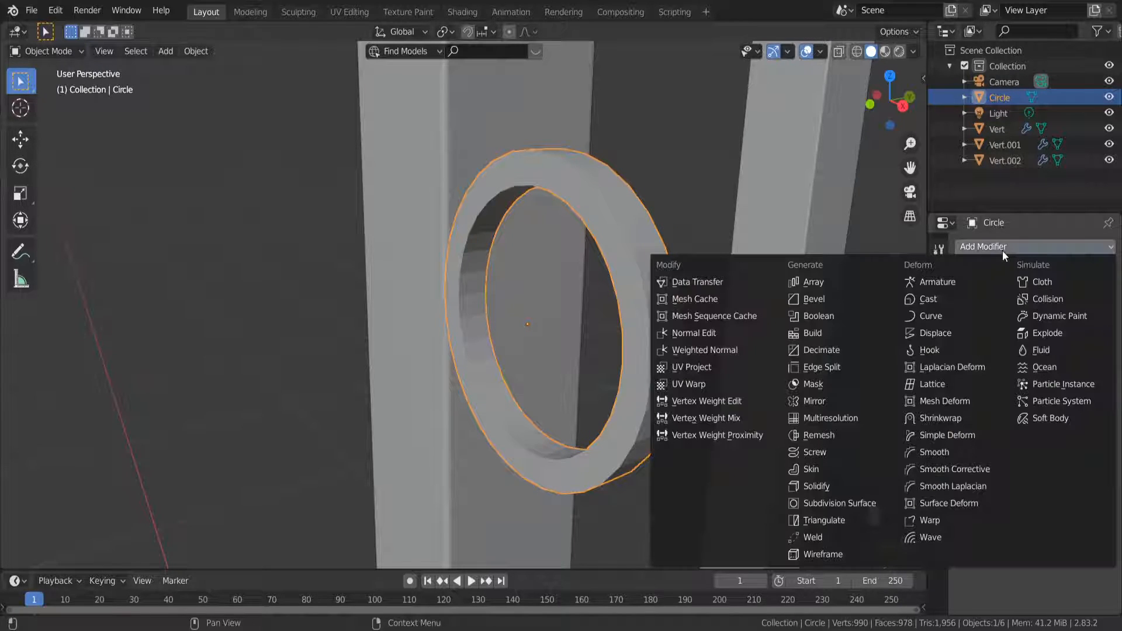
click(850, 301)
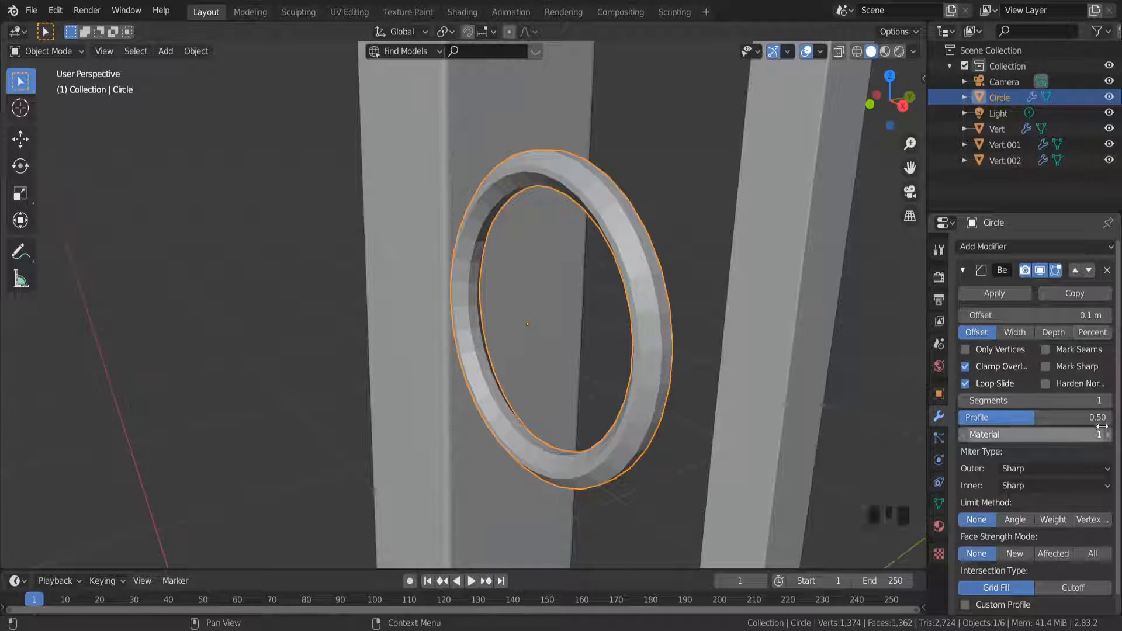
click(1108, 400)
click(1108, 401)
click(1108, 401)
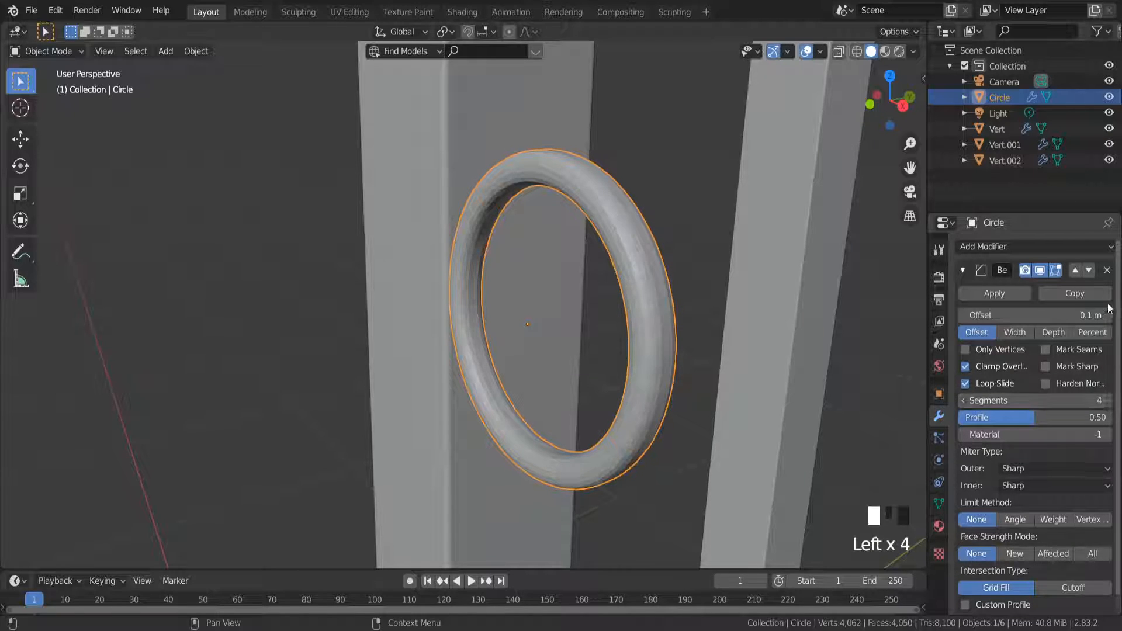
Set the ring's bevel offset to 0.01 m, then refine it to 0.03 m
click(1044, 316)
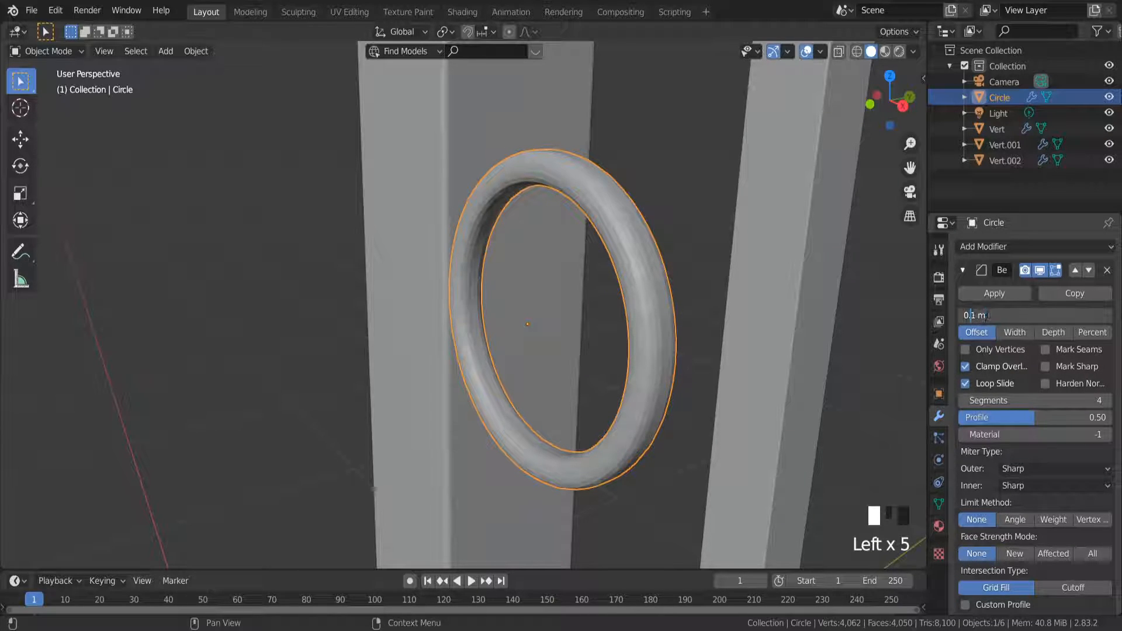
text(0)
key(Return)
scroll(637, 358, down, 2)
middle_drag(637, 358, 714, 347)
scroll(707, 353, down, 2)
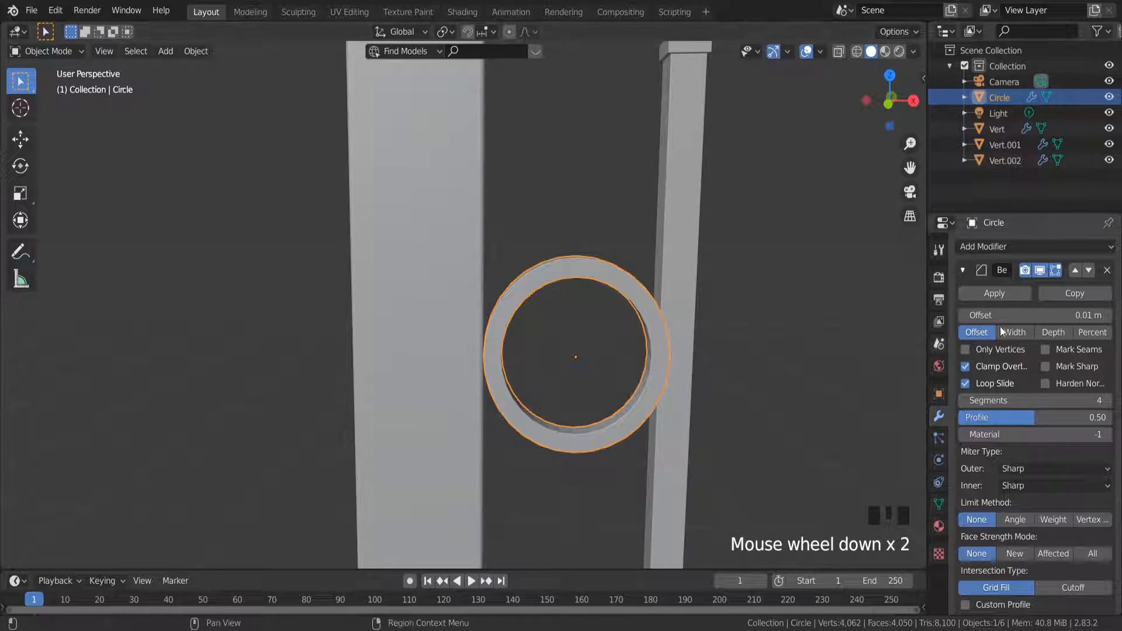
click(1078, 315)
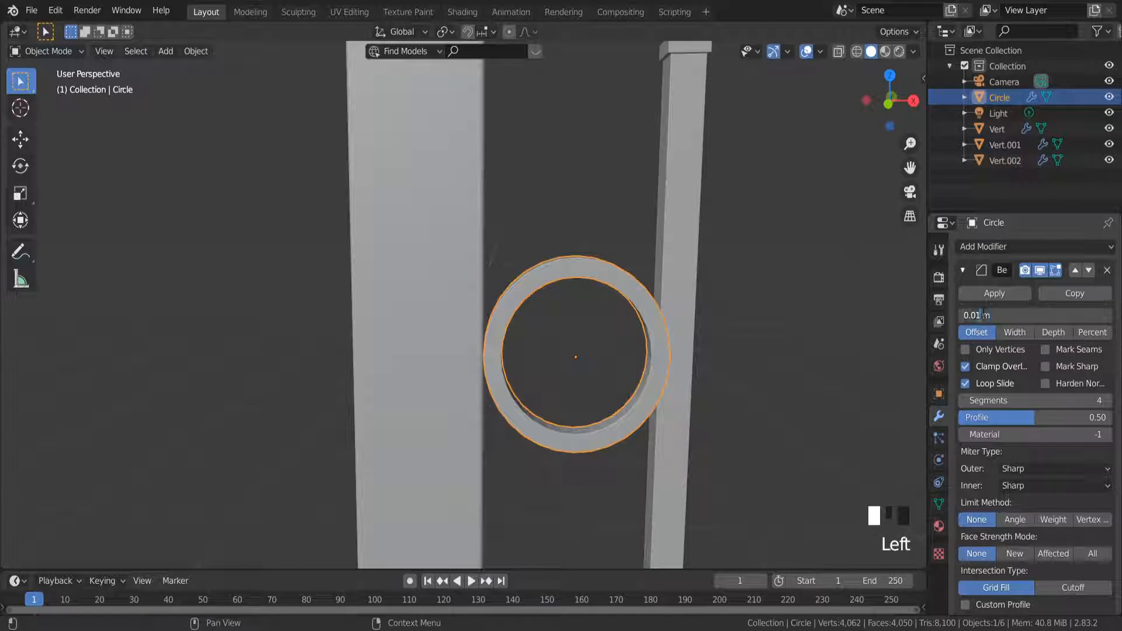
key(Return)
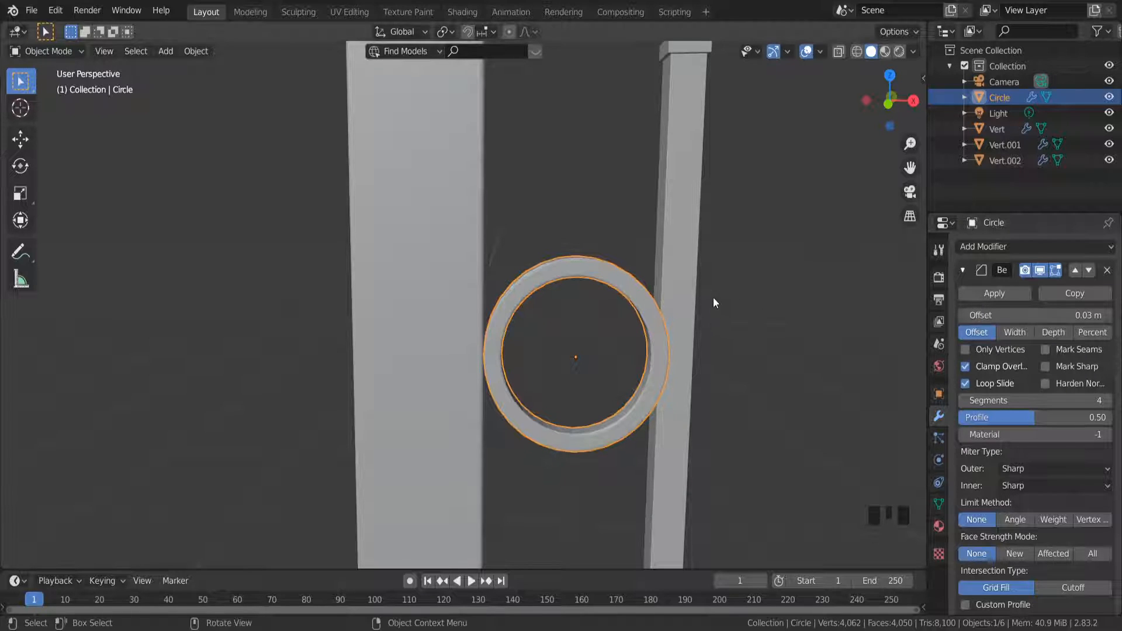
Move the ring about 0.064 m along Y in right view to centre it on the thin upright's depth
scroll(678, 317, down, 2)
middle_drag(678, 317, 660, 311)
scroll(660, 311, down, 3)
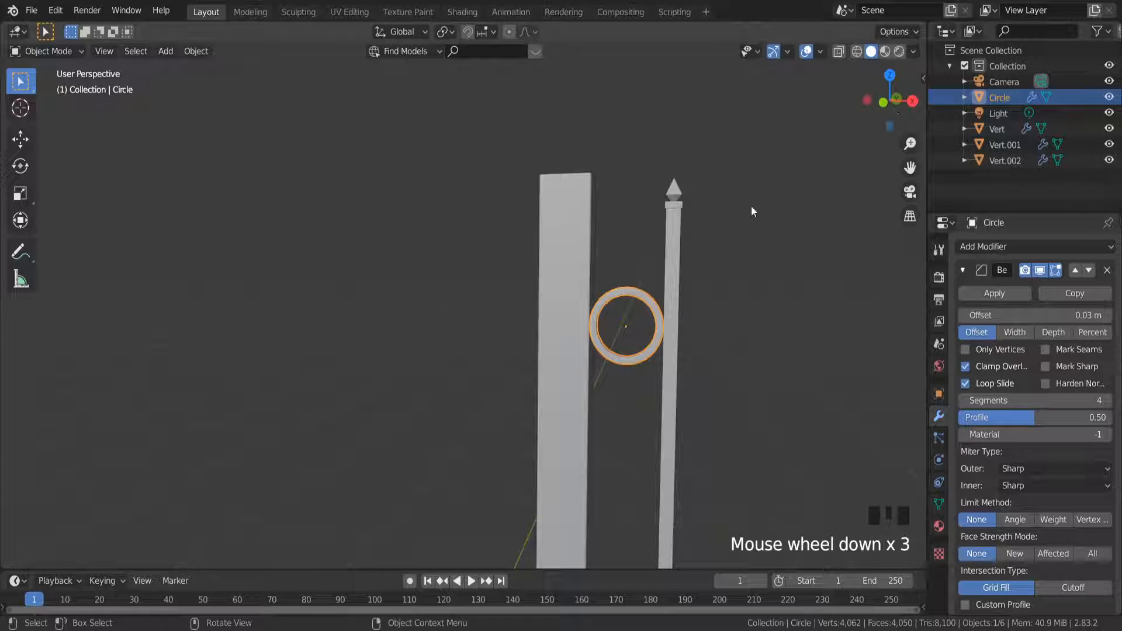
click(912, 100)
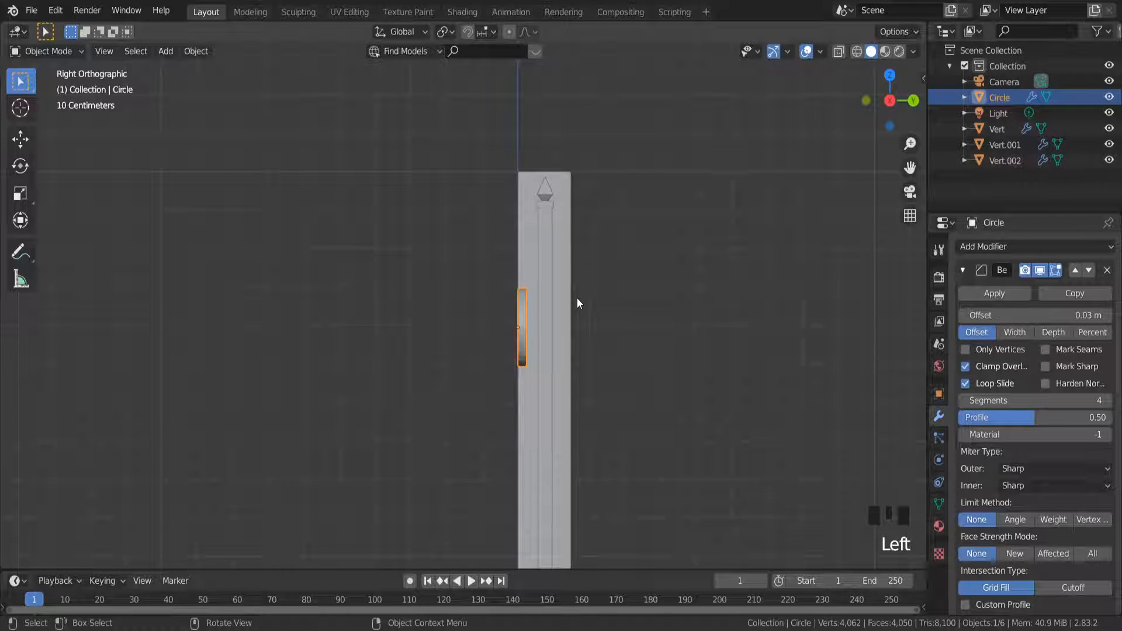
key(g)
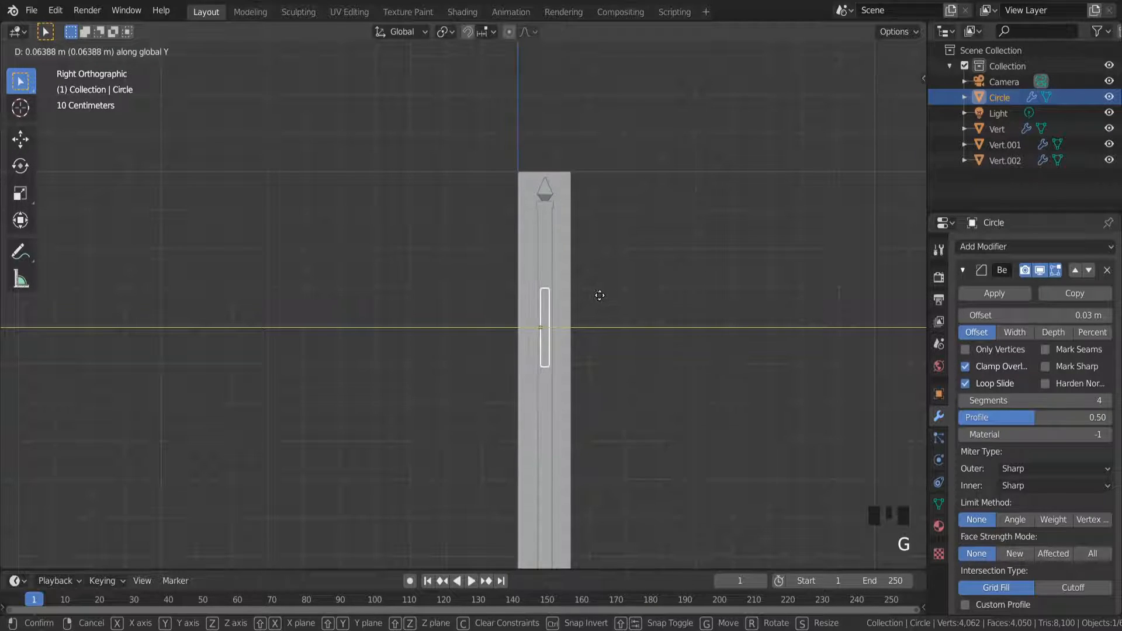
click(600, 295)
scroll(527, 291, up, 6)
middle_drag(527, 291, 592, 307)
scroll(591, 306, down, 3)
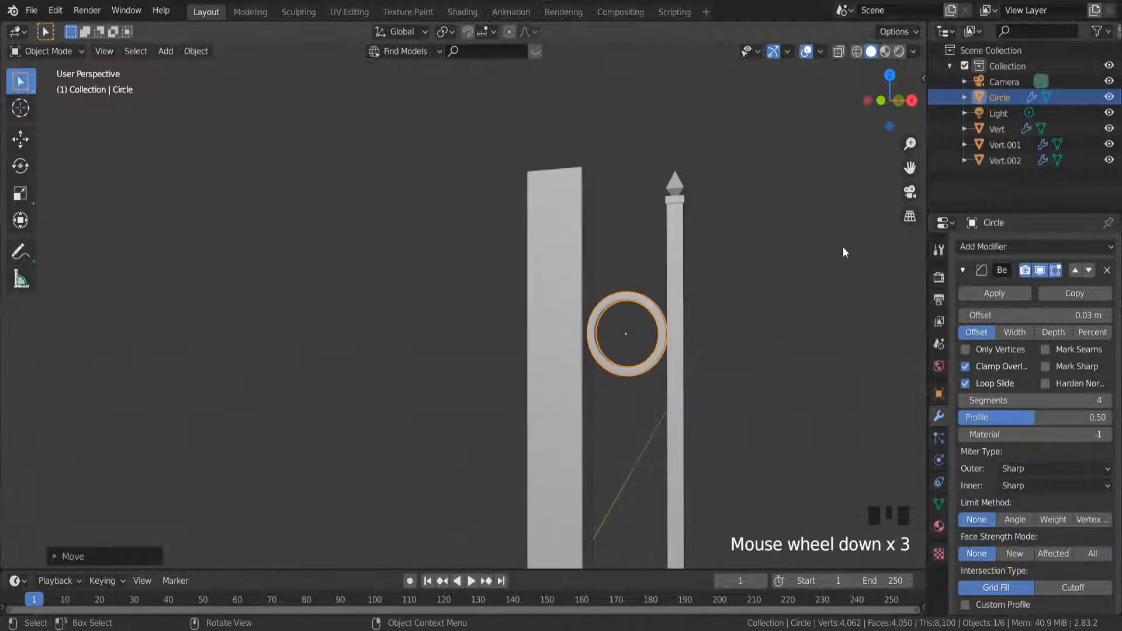
Lower the ring about 0.056 m along Z in front view
scroll(830, 257, down, 2)
click(899, 100)
scroll(720, 309, down, 3)
scroll(726, 311, up, 1)
scroll(726, 311, up, 2)
key(g)
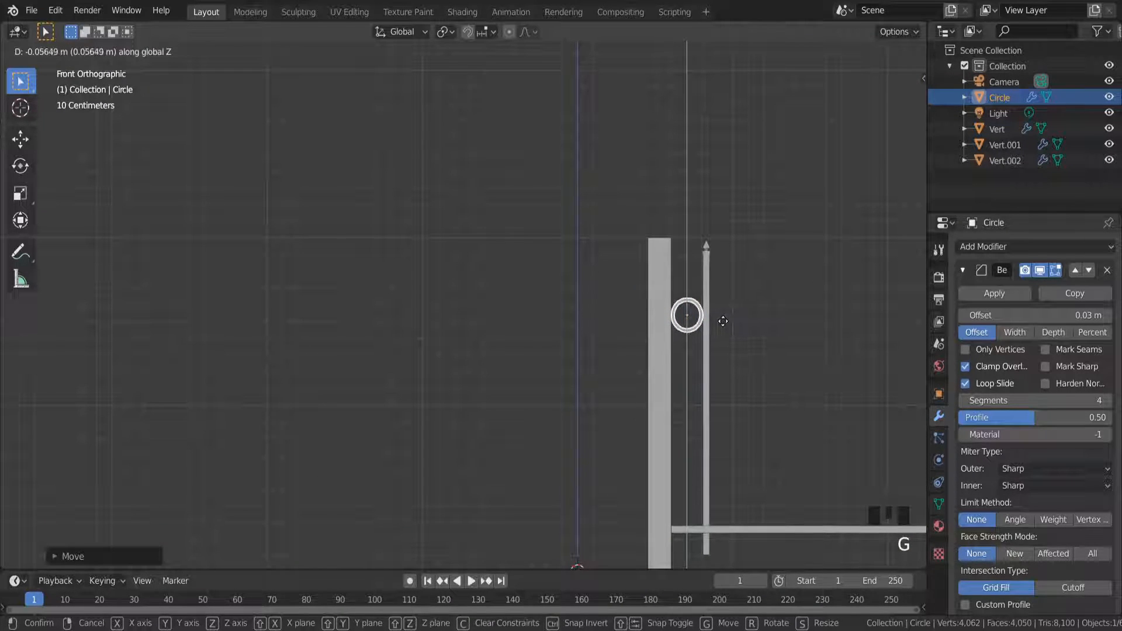
click(723, 321)
scroll(726, 342, down, 3)
scroll(720, 324, up, 6)
scroll(720, 324, down, 1)
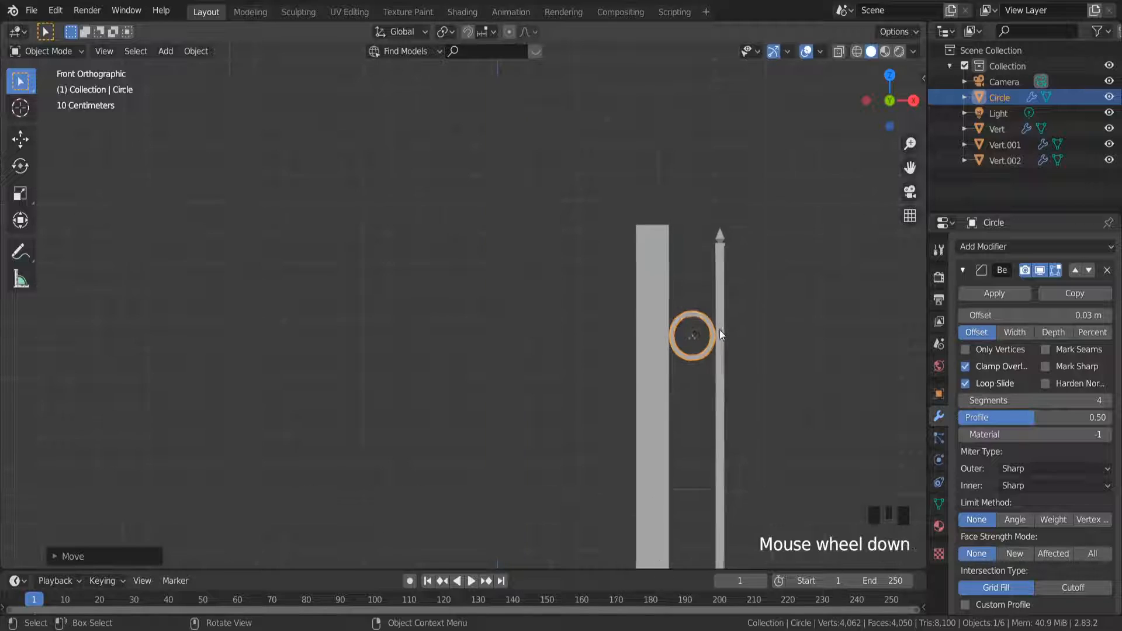
Join the ring and the thin pointed upright into one object, keeping the upright as the active object
scroll(719, 331, down, 5)
shift+click(720, 333)
scroll(721, 335, up, 4)
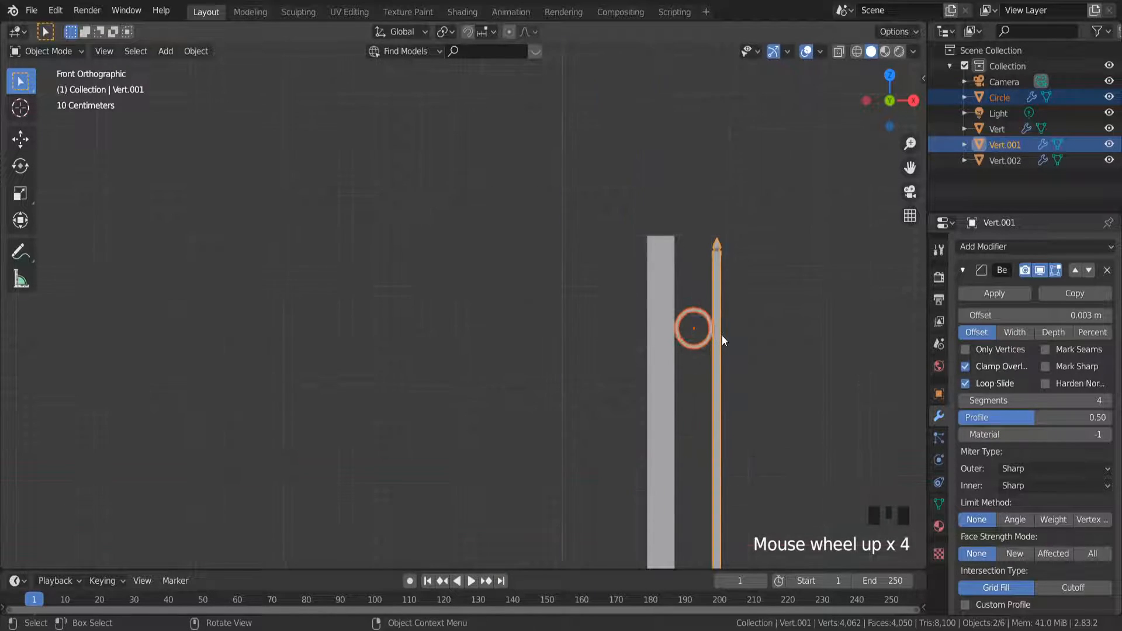
scroll(721, 334, up, 9)
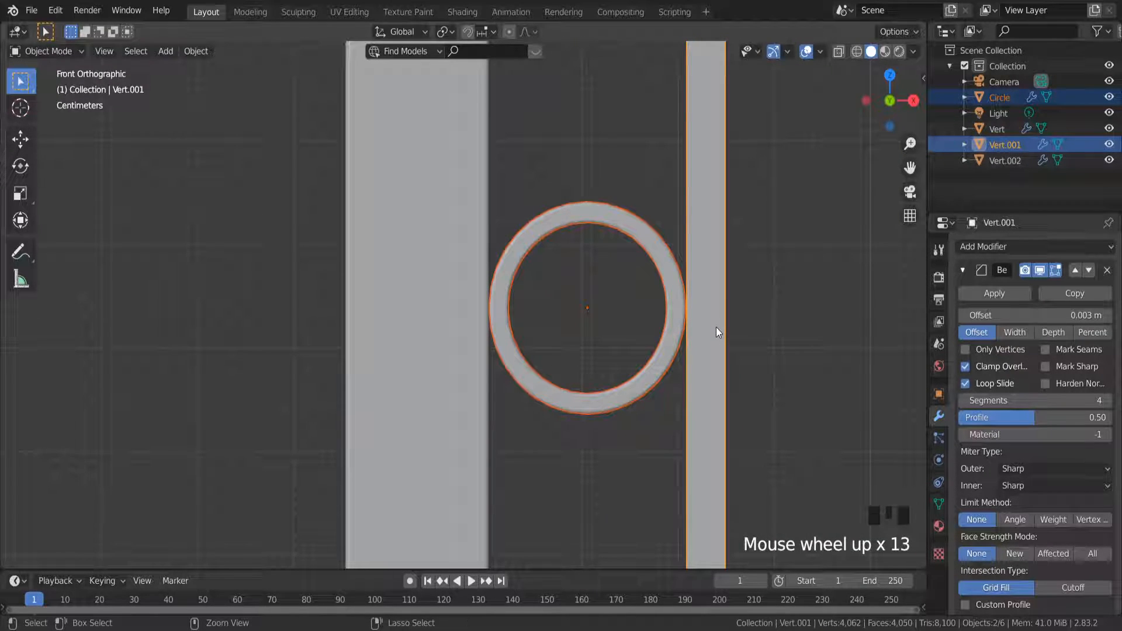
key(ctrl+j)
scroll(788, 317, down, 4)
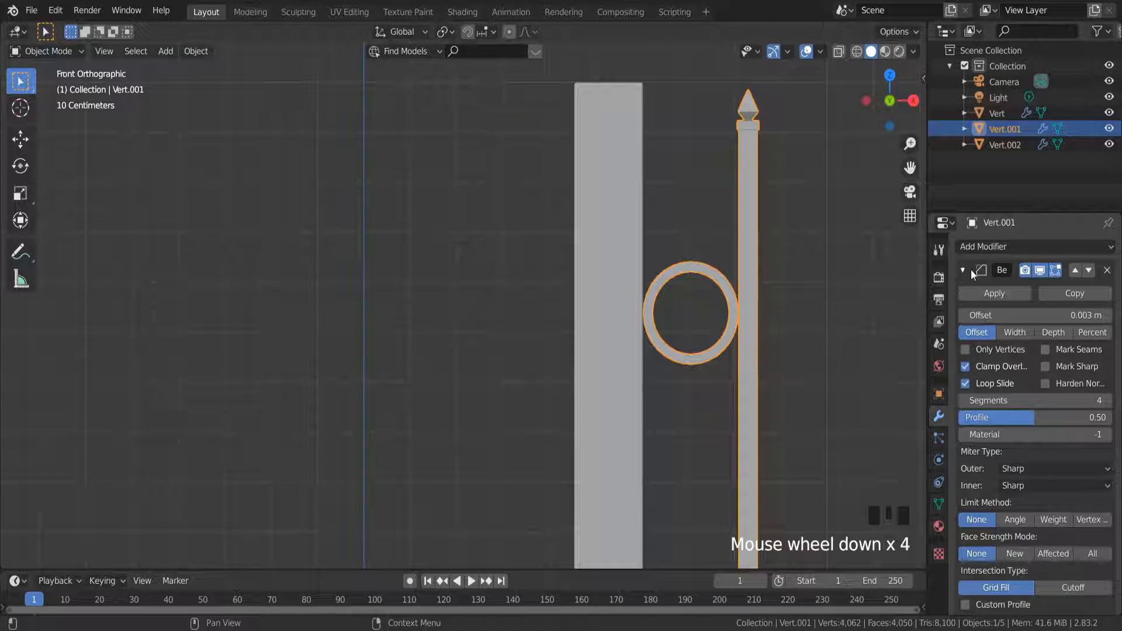
Add an Array modifier to the joined upright and ring, with a relative X offset of 0.990
click(964, 270)
drag(981, 249, 840, 281)
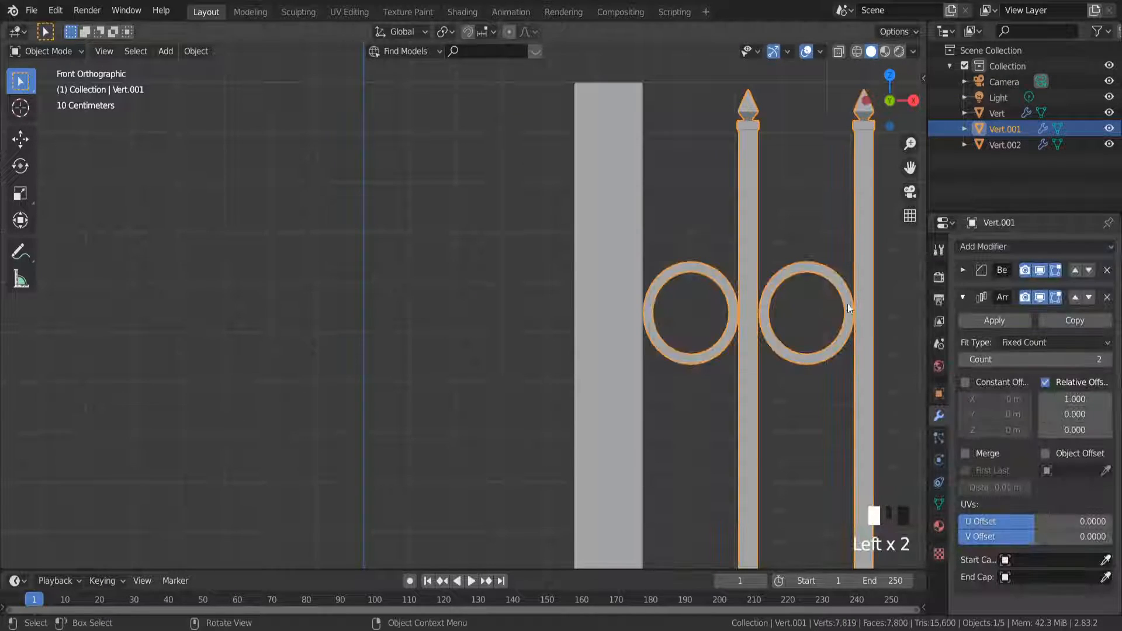
scroll(835, 312, up, 5)
scroll(724, 313, up, 2)
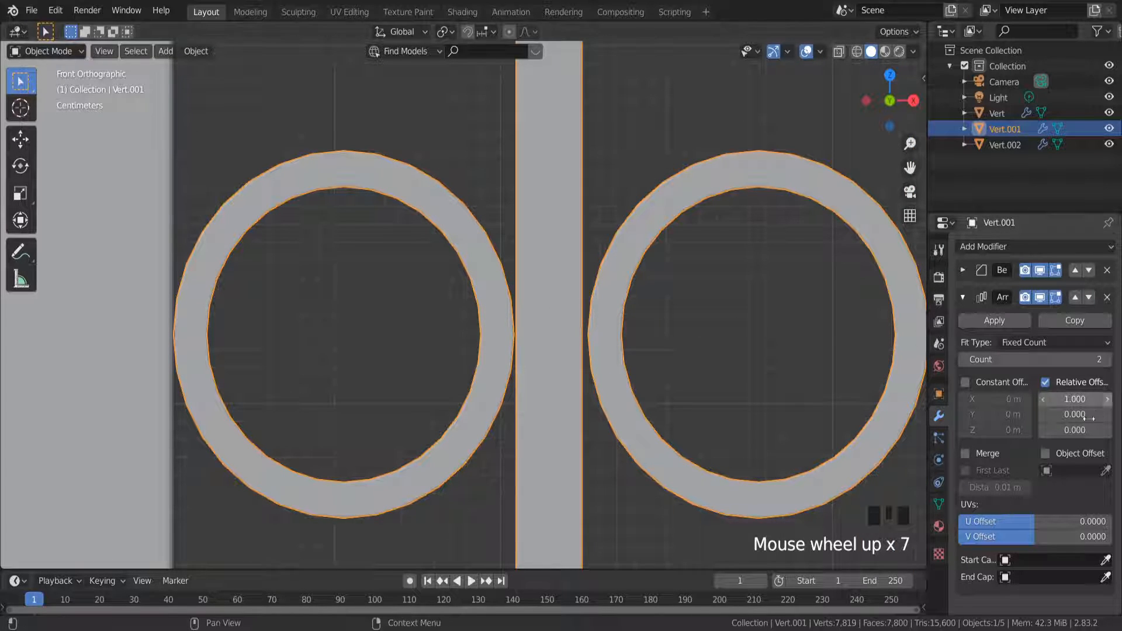
click(1042, 400)
click(1106, 400)
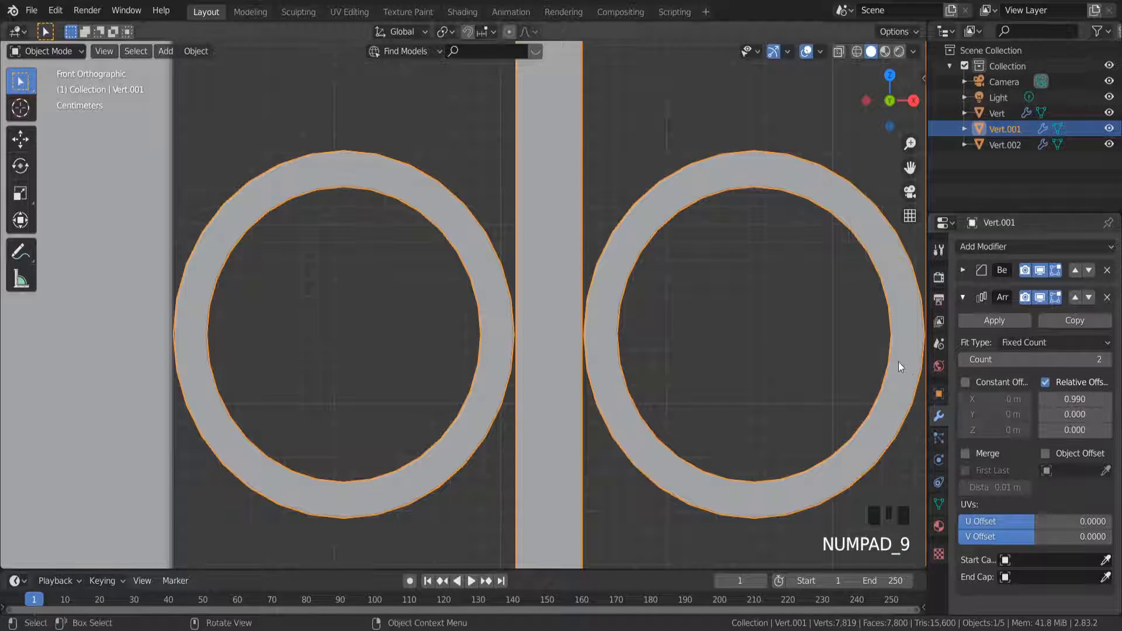
scroll(900, 360, down, 2)
scroll(773, 327, up, 2)
scroll(775, 333, up, 2)
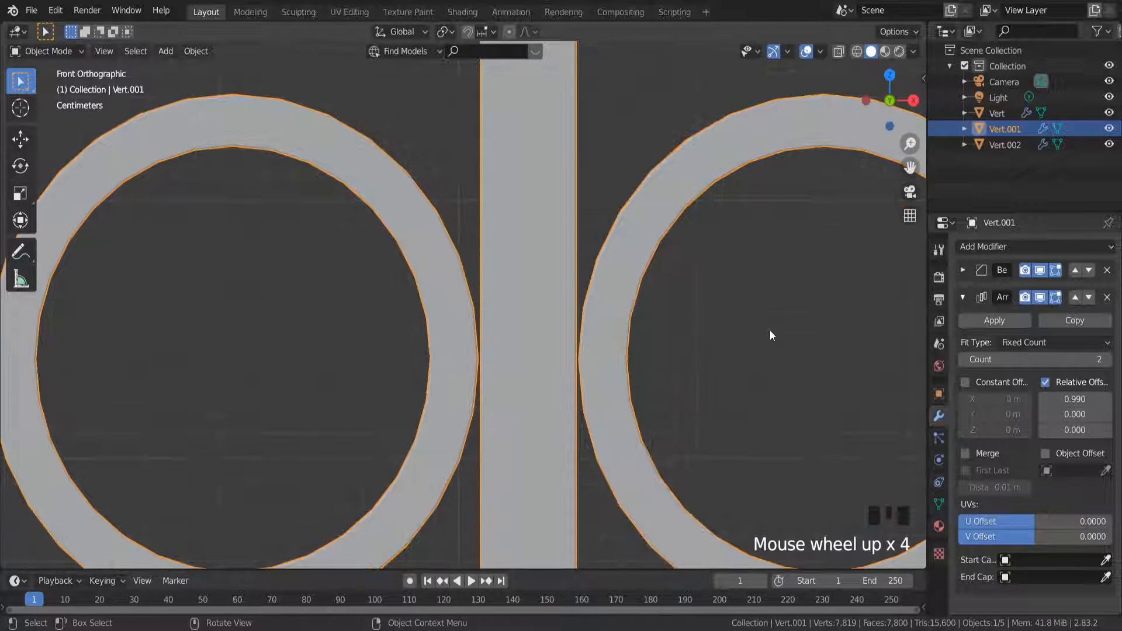
scroll(770, 335, down, 1)
Set the array's relative X offset to 0.985
click(1075, 399)
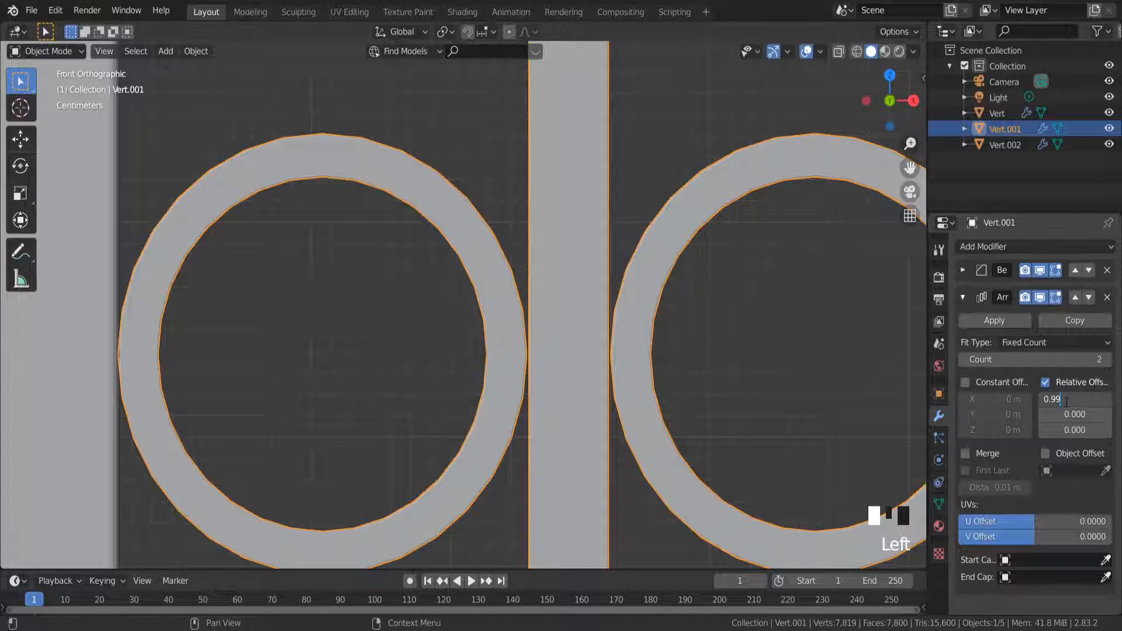
key(Return)
click(1074, 398)
text(0.985)
click(1081, 391)
scroll(875, 376, down, 4)
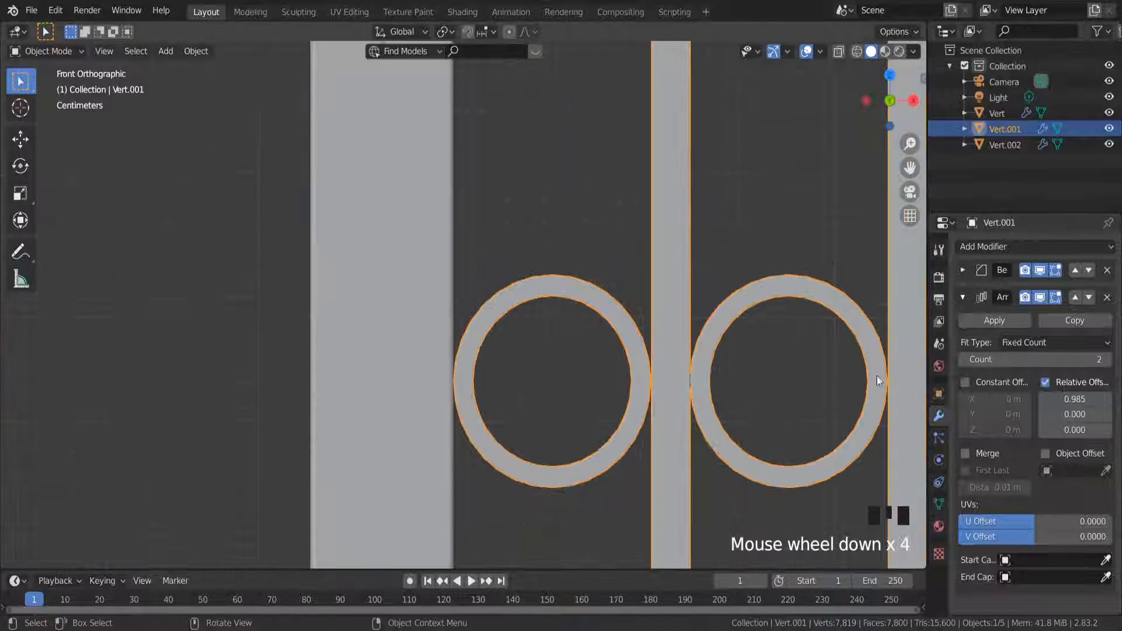
Set the array's relative X offset to 0.988 so the rings fit snugly between the uprights
scroll(877, 375, up, 6)
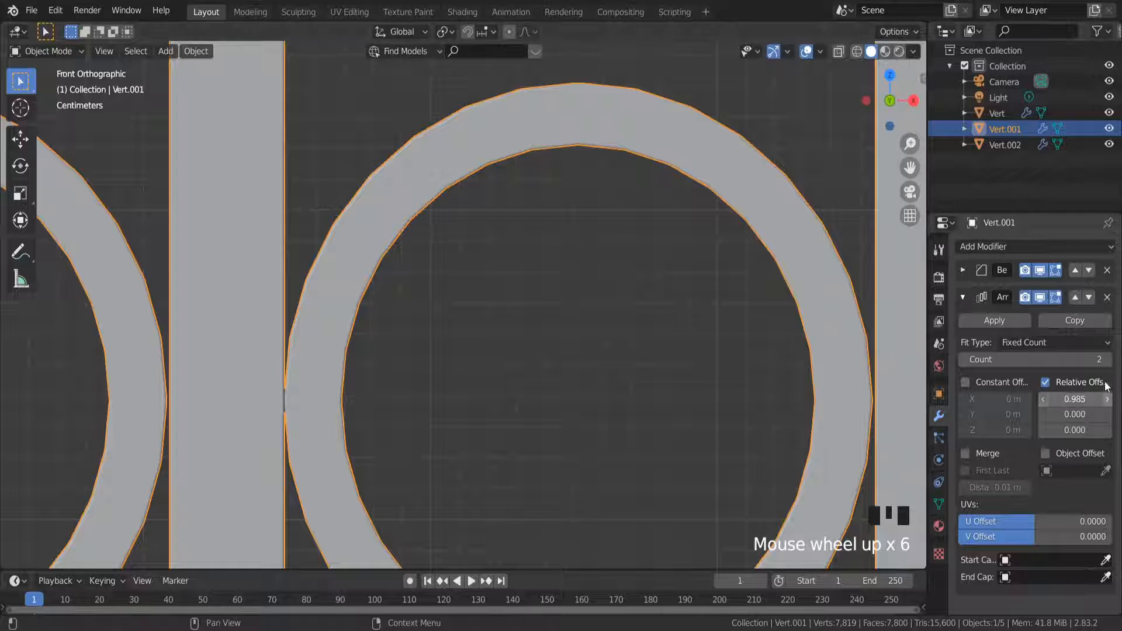
click(1086, 398)
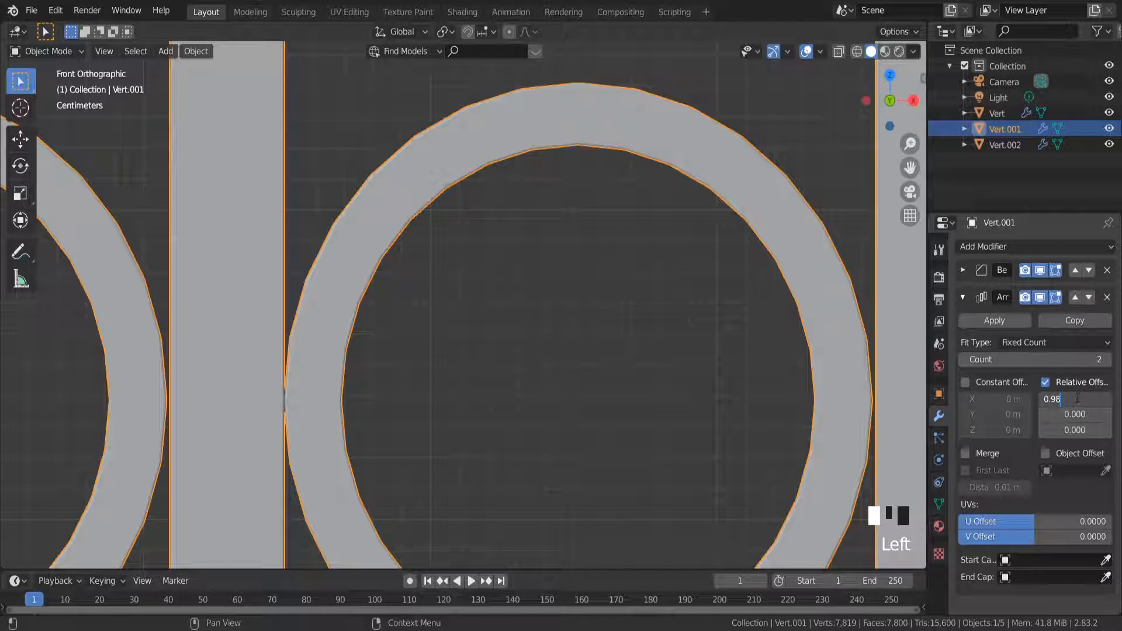
click(1065, 379)
double_click(1081, 400)
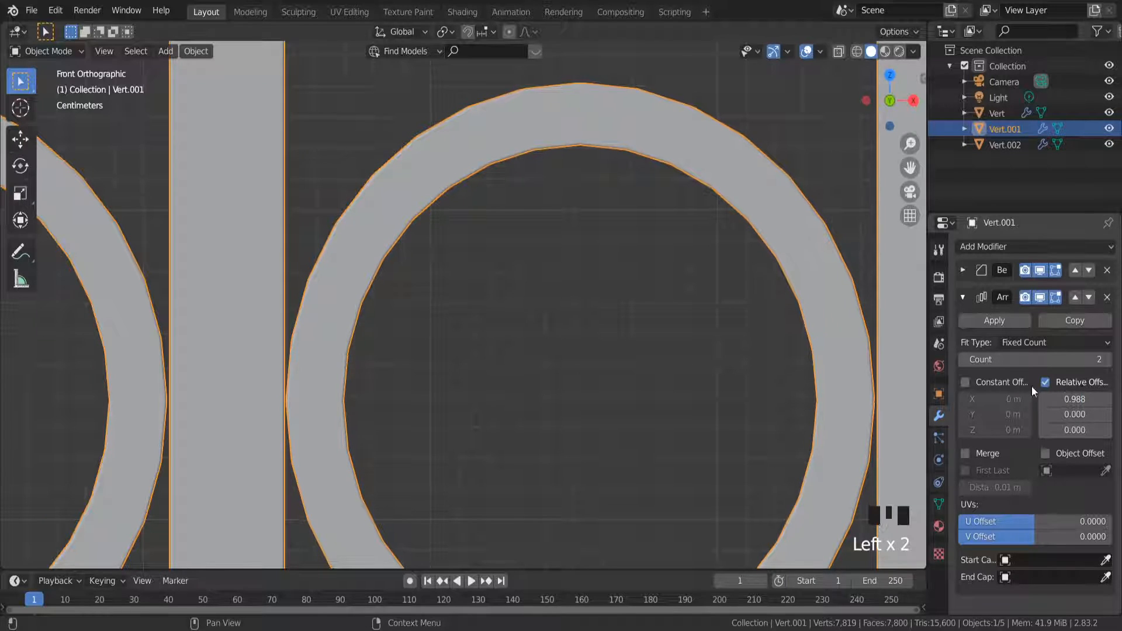
scroll(575, 412, down, 7)
click(722, 395)
scroll(638, 423, down, 4)
scroll(589, 406, up, 7)
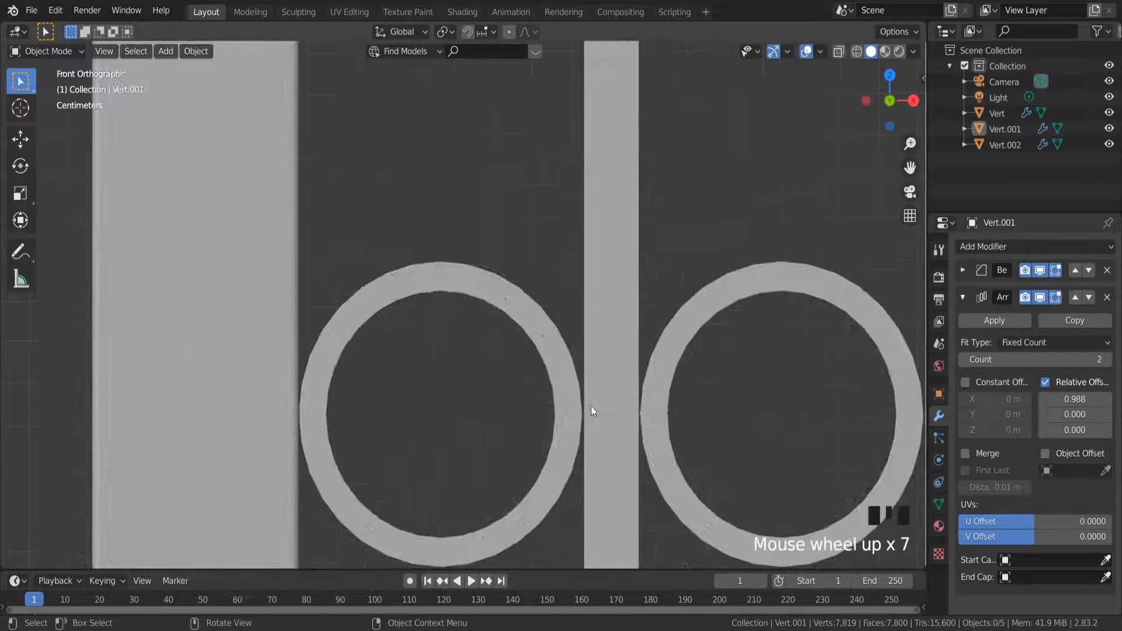
Set the array count to 15 for the upright and ring object
scroll(639, 413, down, 8)
mouse_move(639, 413)
middle_down()
mouse_move(692, 444)
mouse_move(646, 430)
middle_up()
scroll(705, 449, down, 9)
scroll(676, 461, up, 5)
click(1038, 361)
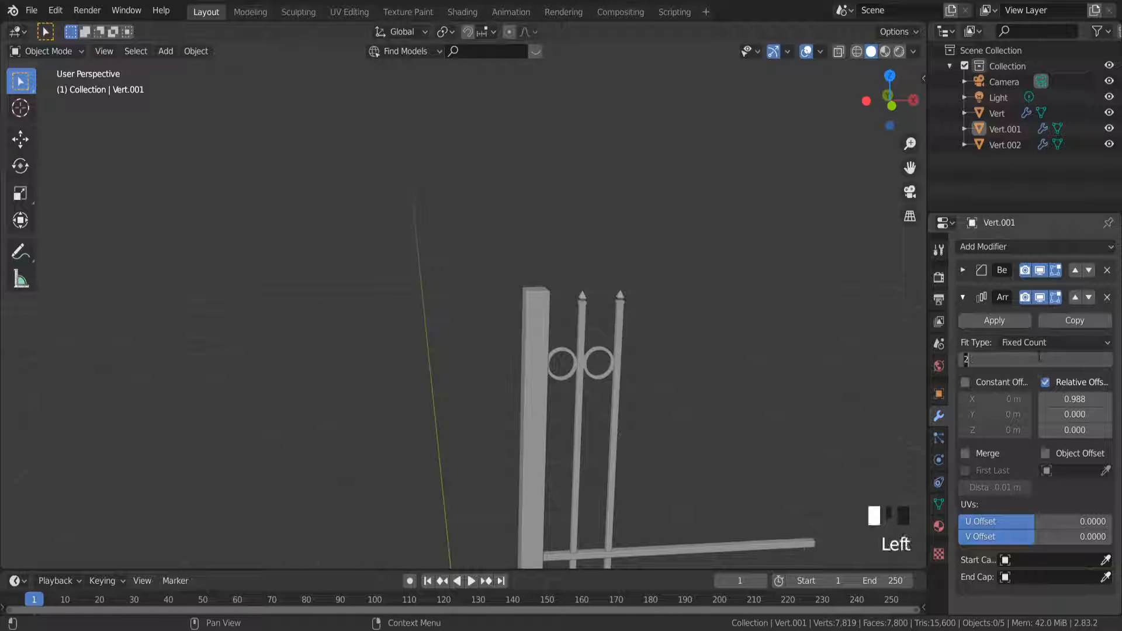
text(15)
key(Return)
scroll(819, 398, down, 4)
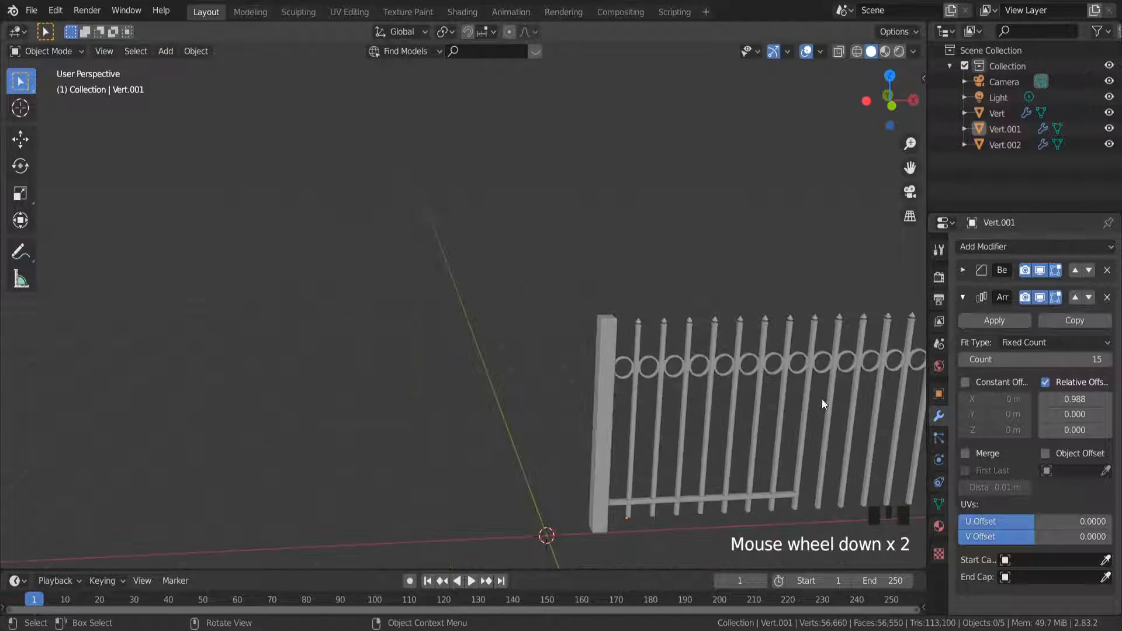
Create a new material on the horizontal rail and switch the viewport to Material Preview shading
middle_drag(849, 397, 891, 219)
drag(909, 168, 681, 384)
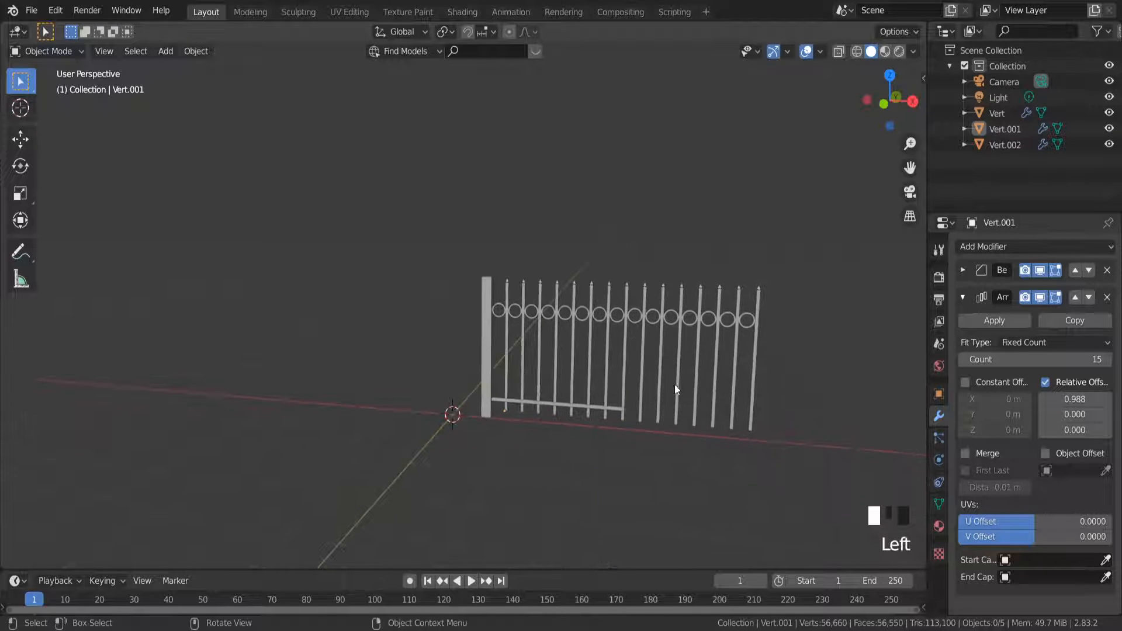
scroll(682, 384, up, 2)
click(581, 419)
middle_drag(418, 414, 474, 383)
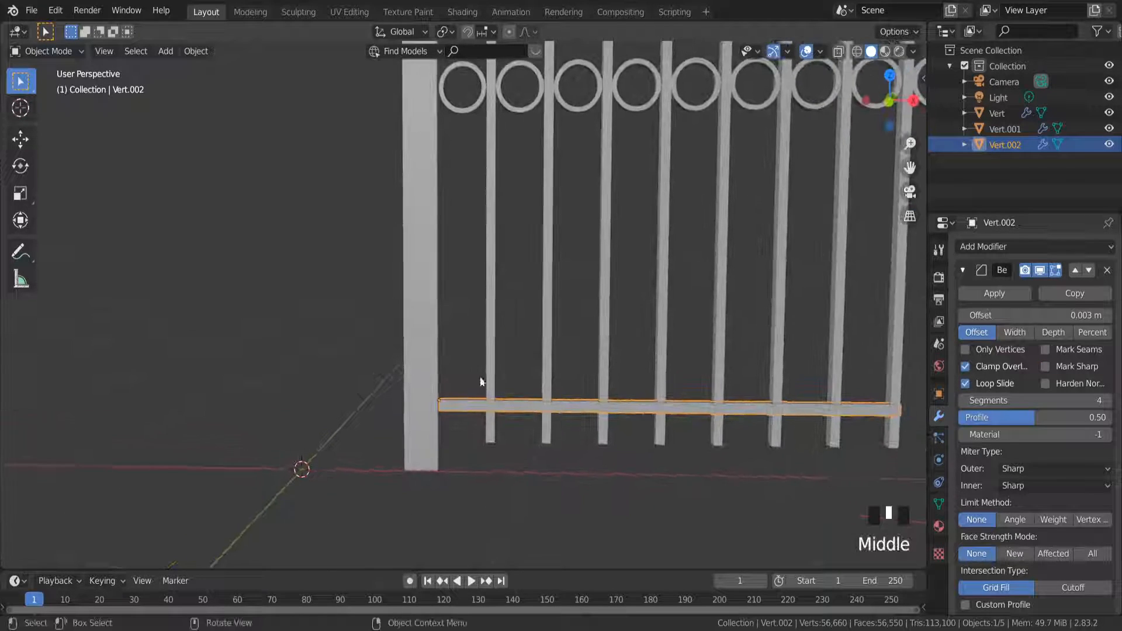
scroll(494, 375, down, 2)
click(938, 524)
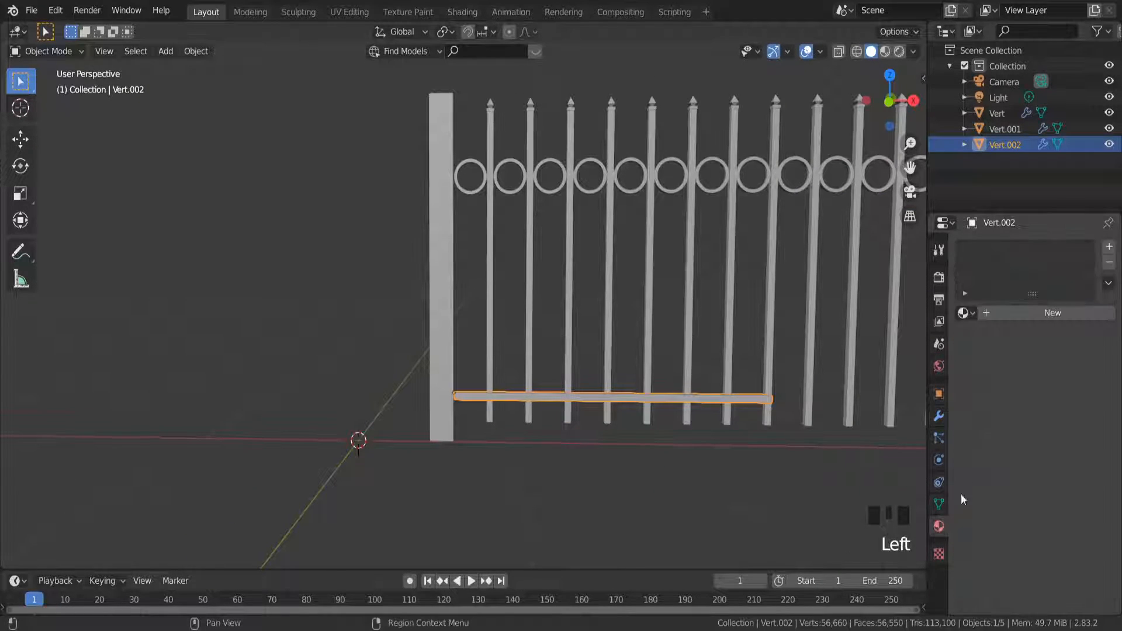
click(1040, 319)
click(884, 51)
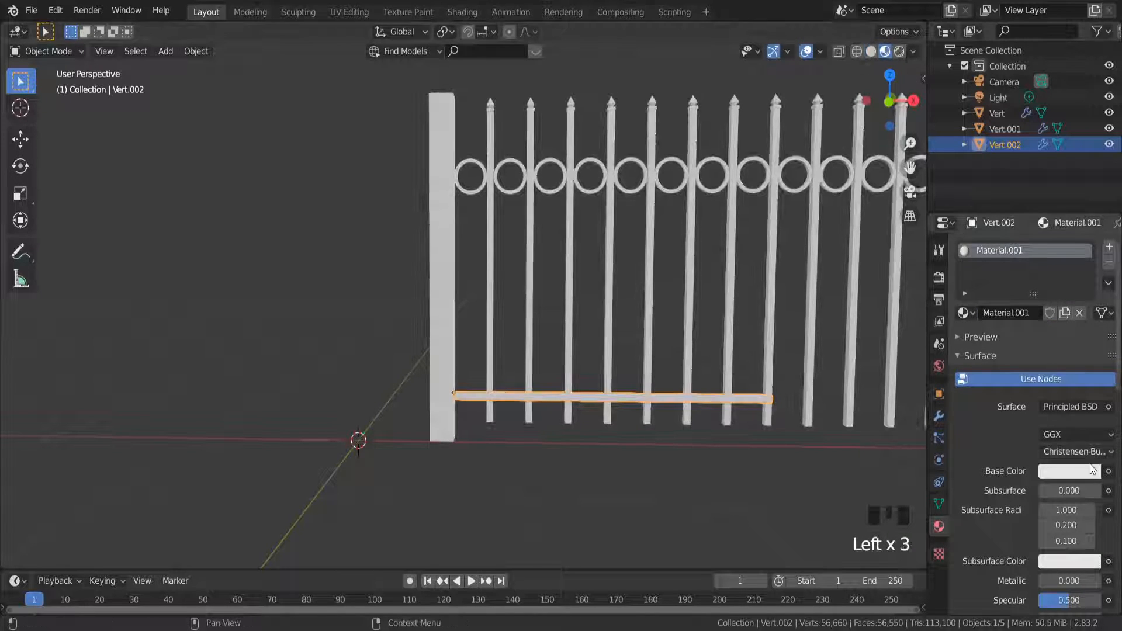
Set the rail material's base colour to a dark grey (H 0.209, S 0.105, V 0.294) and its Metallic value to 1.000
click(1085, 474)
drag(1090, 258, 1089, 323)
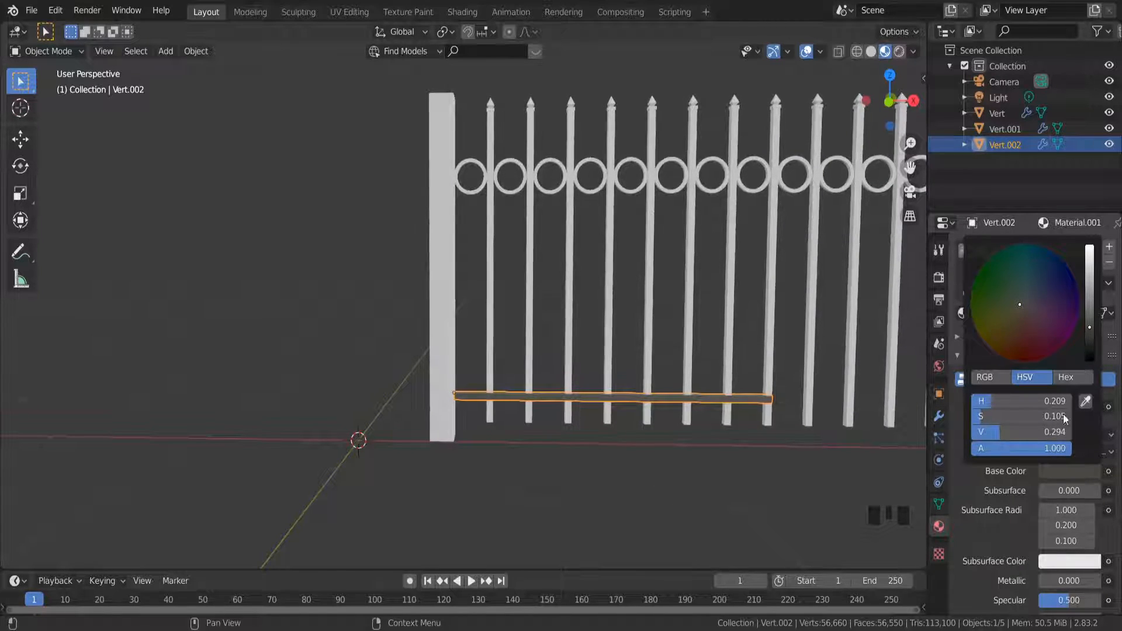
scroll(1060, 584, down, 5)
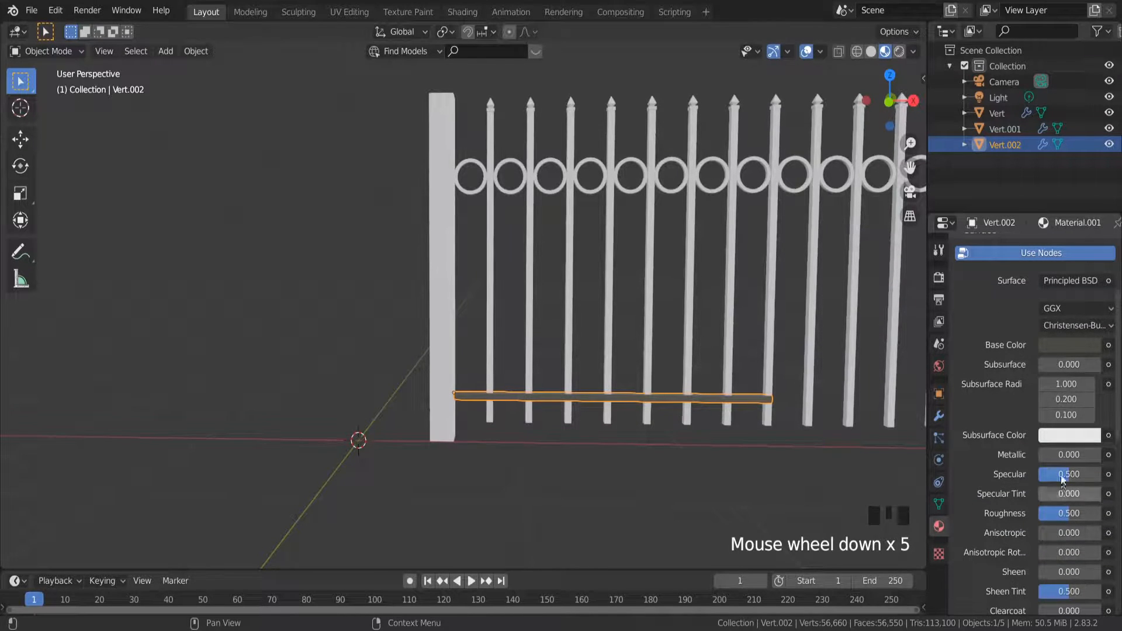
click(1068, 455)
drag(1068, 455, 1110, 460)
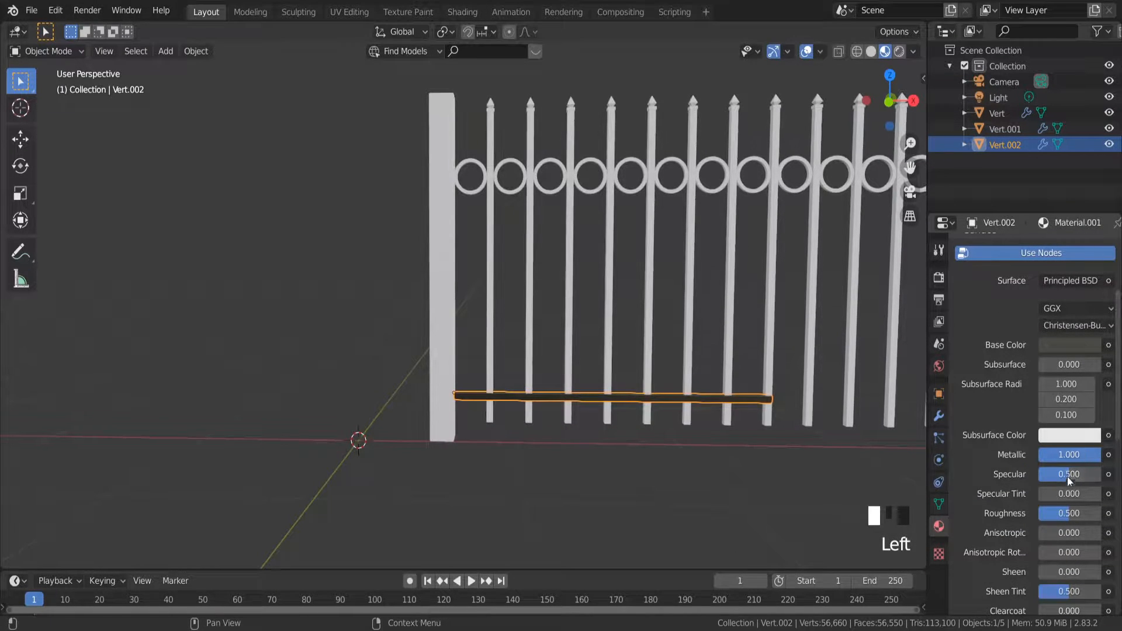
Set the Roughness of the horizontal rail's material to 0.876 and examine the rail up close
drag(1060, 513, 1077, 513)
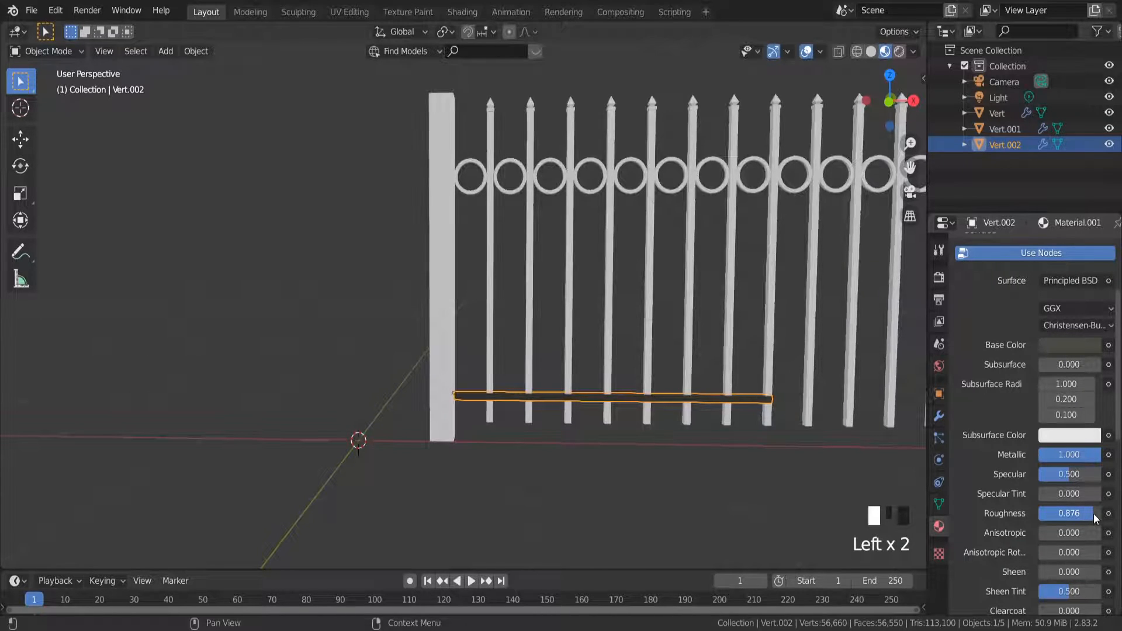
click(545, 447)
scroll(546, 415, up, 3)
middle_drag(545, 415, 602, 374)
scroll(602, 373, up, 3)
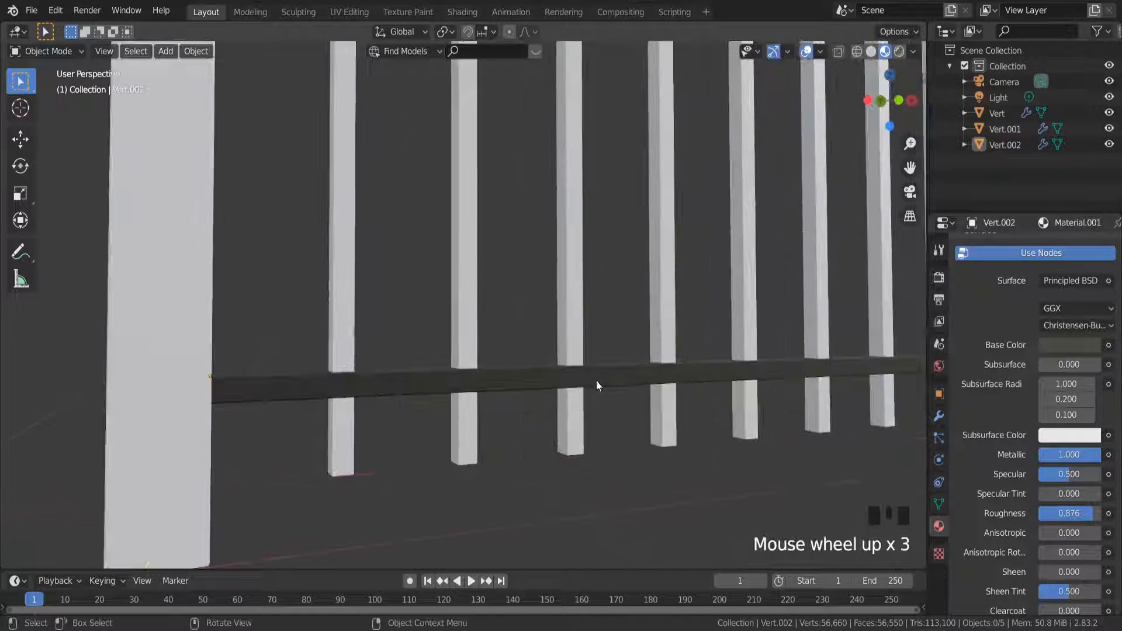
Set the rail material's base colour to a dark green with H 0.254, S 0.219 and V 0.385
click(621, 380)
click(1085, 346)
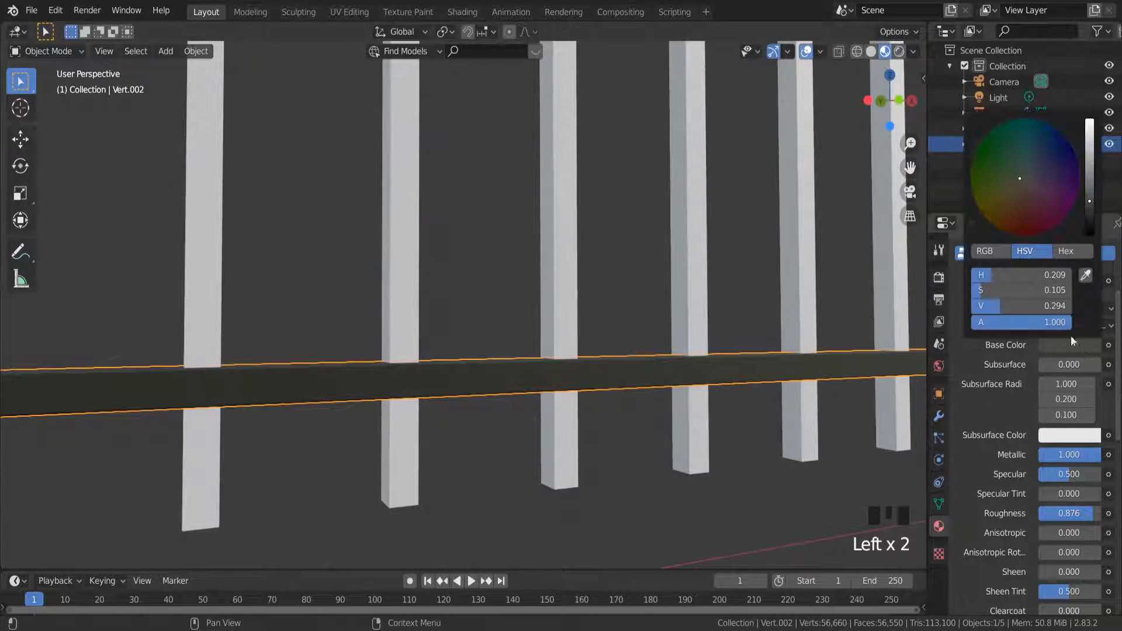
drag(1022, 183, 1013, 177)
drag(1090, 201, 1089, 196)
click(665, 502)
middle_drag(665, 503, 561, 406)
scroll(578, 448, up, 8)
scroll(546, 412, down, 7)
scroll(547, 413, down, 2)
click(547, 412)
scroll(556, 414, up, 2)
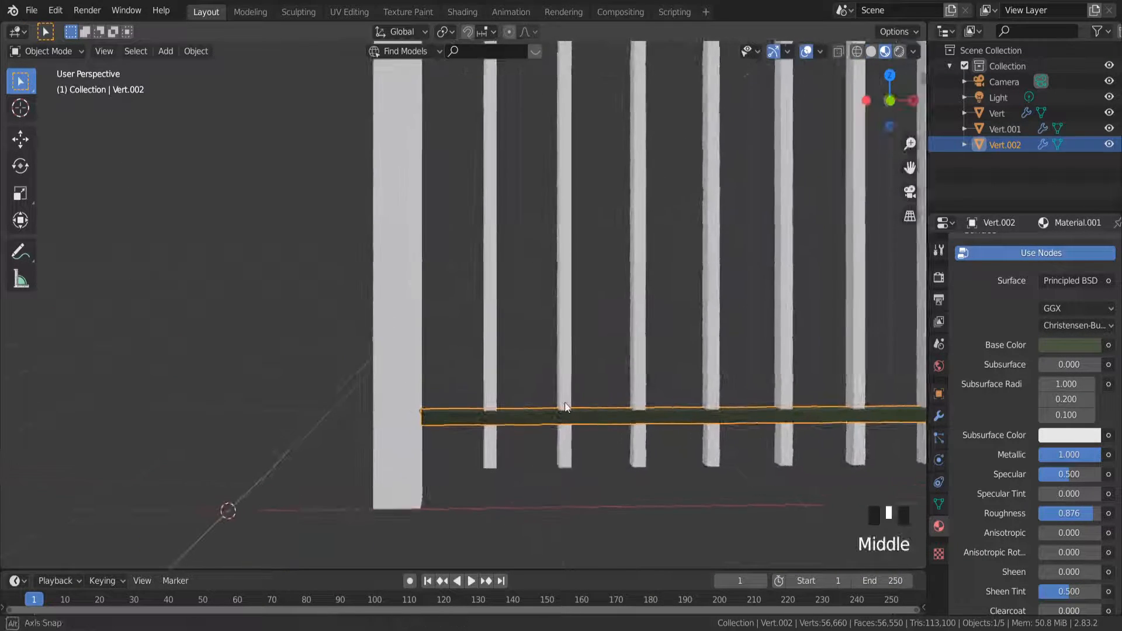
scroll(563, 402, down, 5)
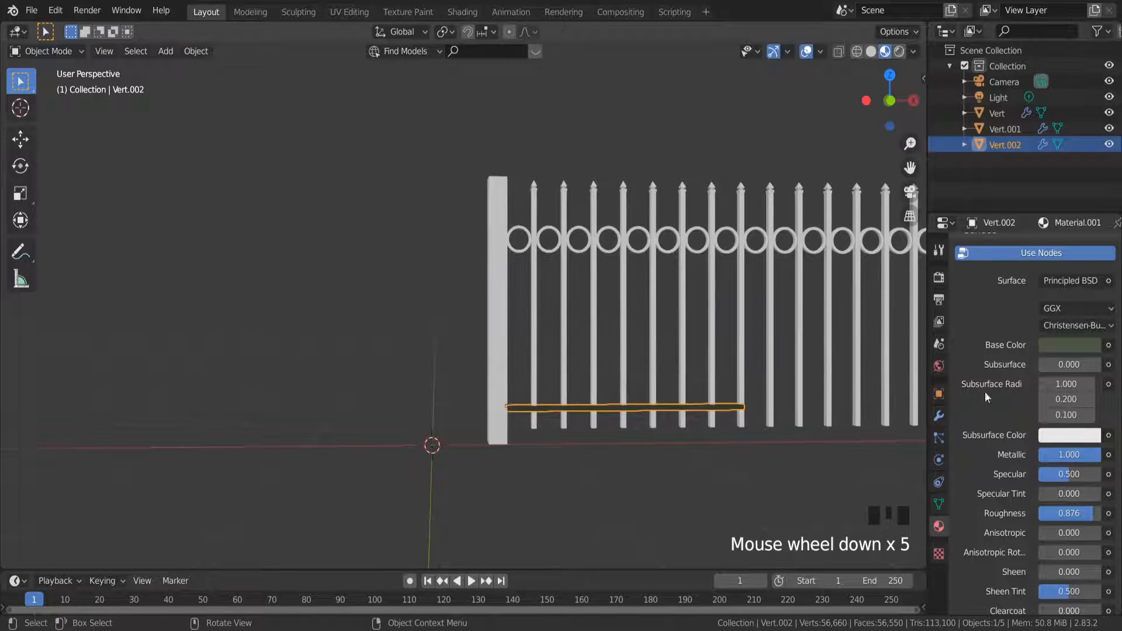
click(1078, 346)
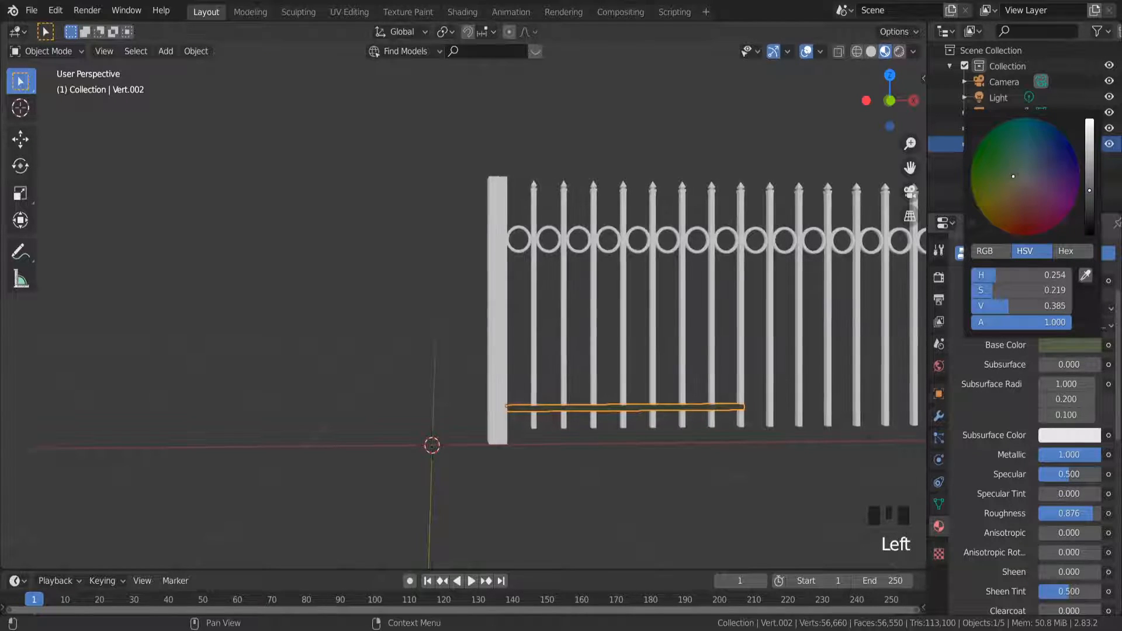
click(749, 470)
click(665, 407)
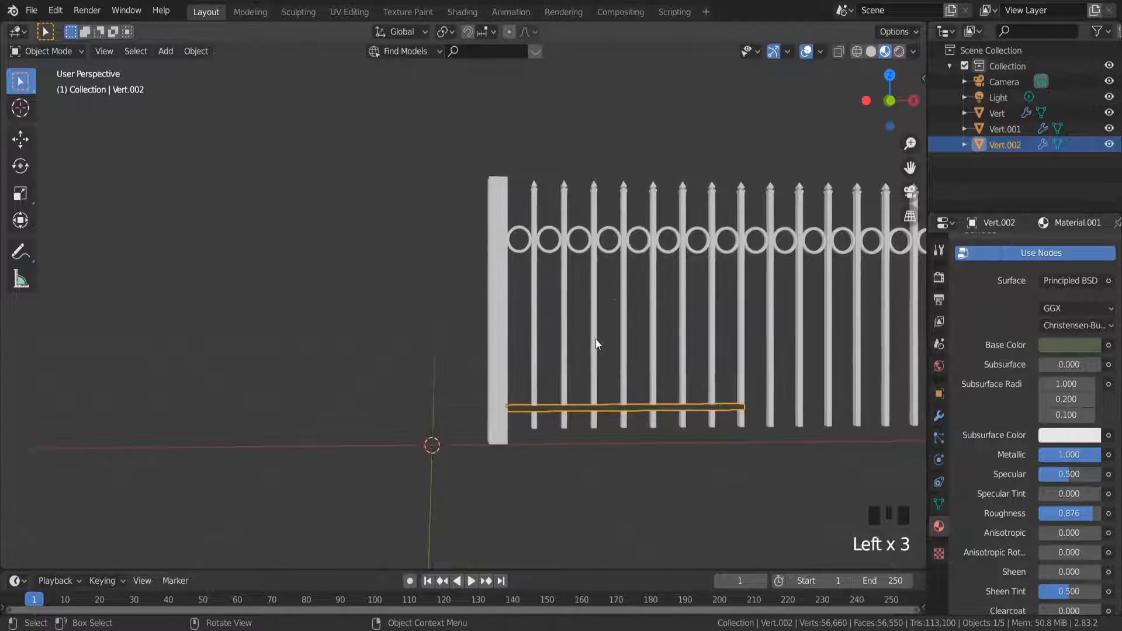
In Front view, duplicate the bottom rail twice along Z, placing one copy just below the rings and one just above them
click(890, 100)
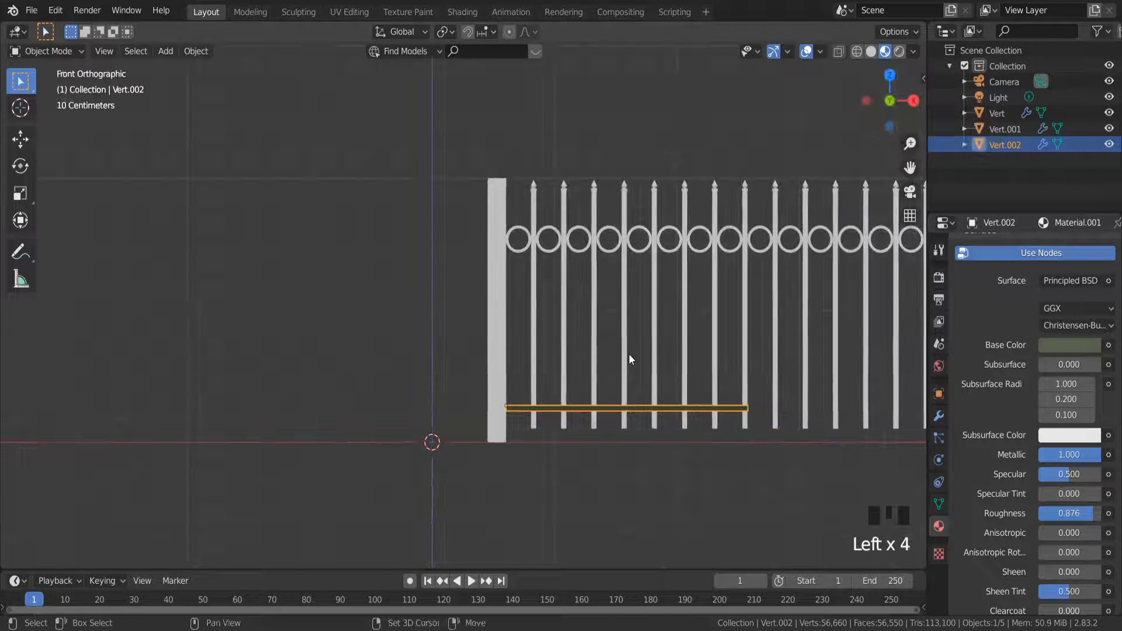
key(shift+d)
key(z)
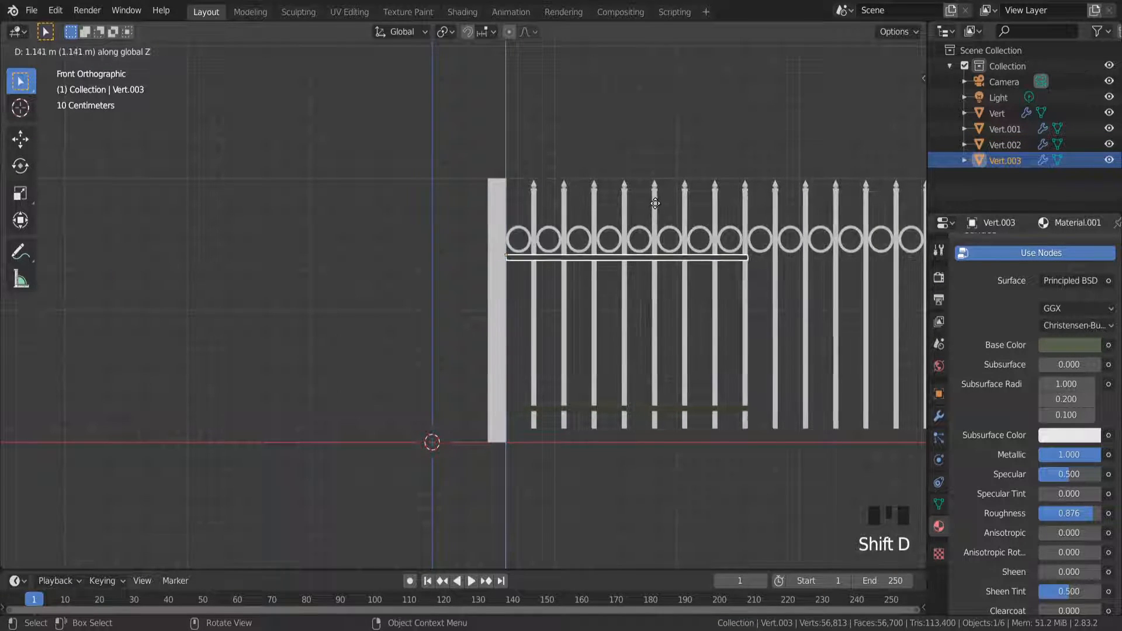
click(646, 207)
key(shift+d)
key(z)
click(525, 250)
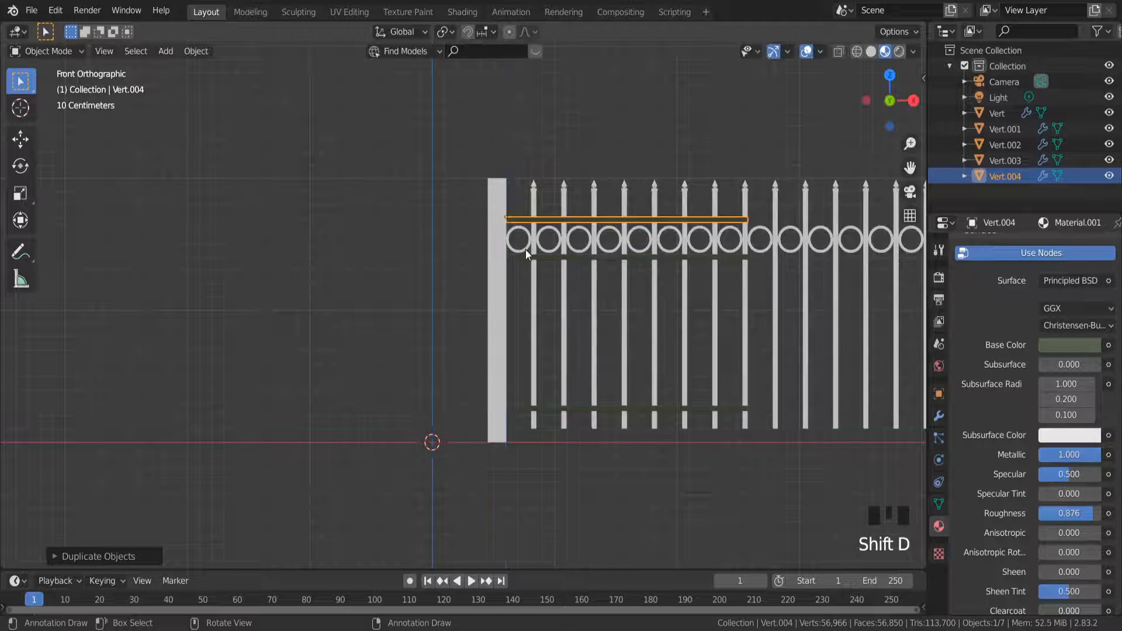
Move the two upper rails along Z so they sit tightly against the tops and bottoms of the rings
scroll(525, 250, up, 6)
scroll(542, 185, up, 4)
key(g)
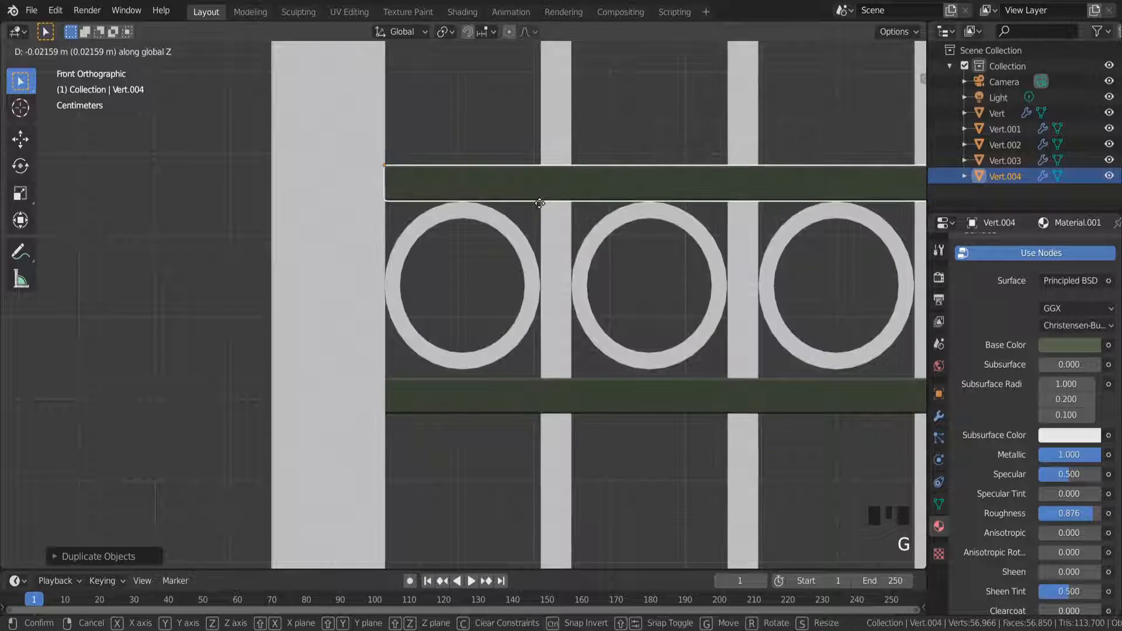
click(488, 404)
click(496, 401)
key(g)
key(z)
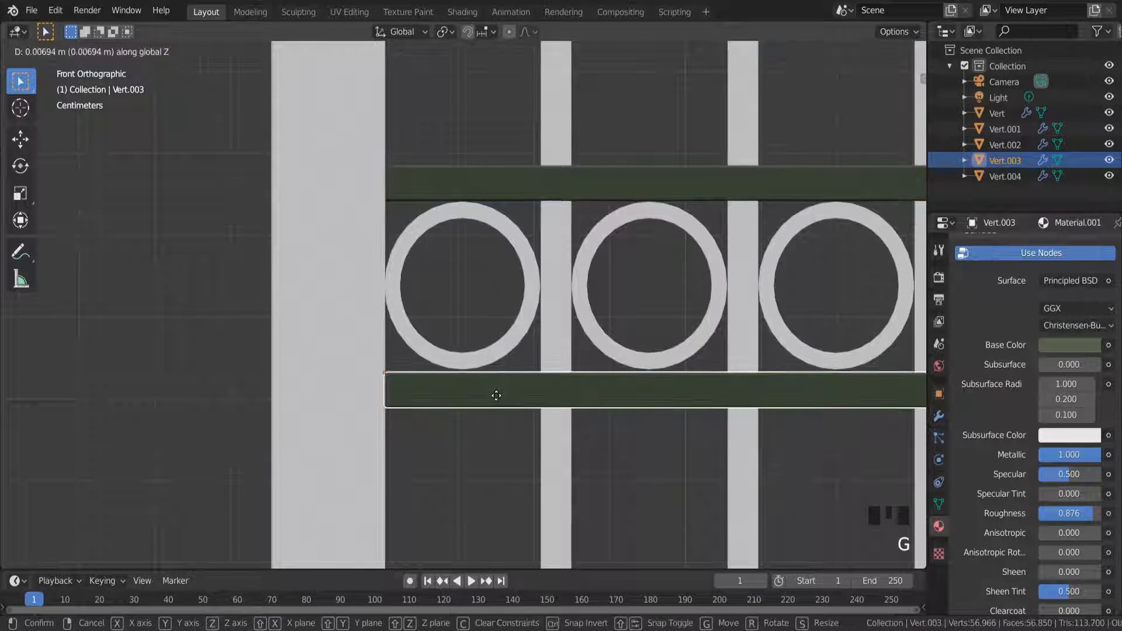
click(499, 394)
Select all three rails and scale them along X until they reach the last upright
scroll(504, 395, down, 14)
scroll(626, 502, up, 3)
scroll(626, 502, up, 2)
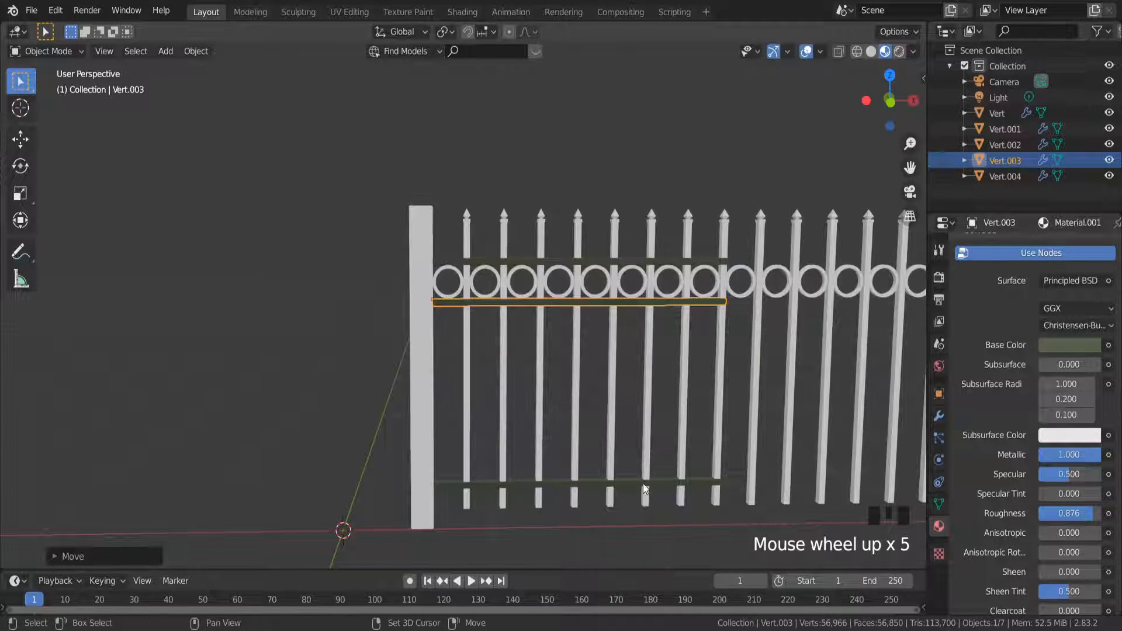
shift+click(643, 483)
drag(909, 167, 749, 159)
key(s)
key(x)
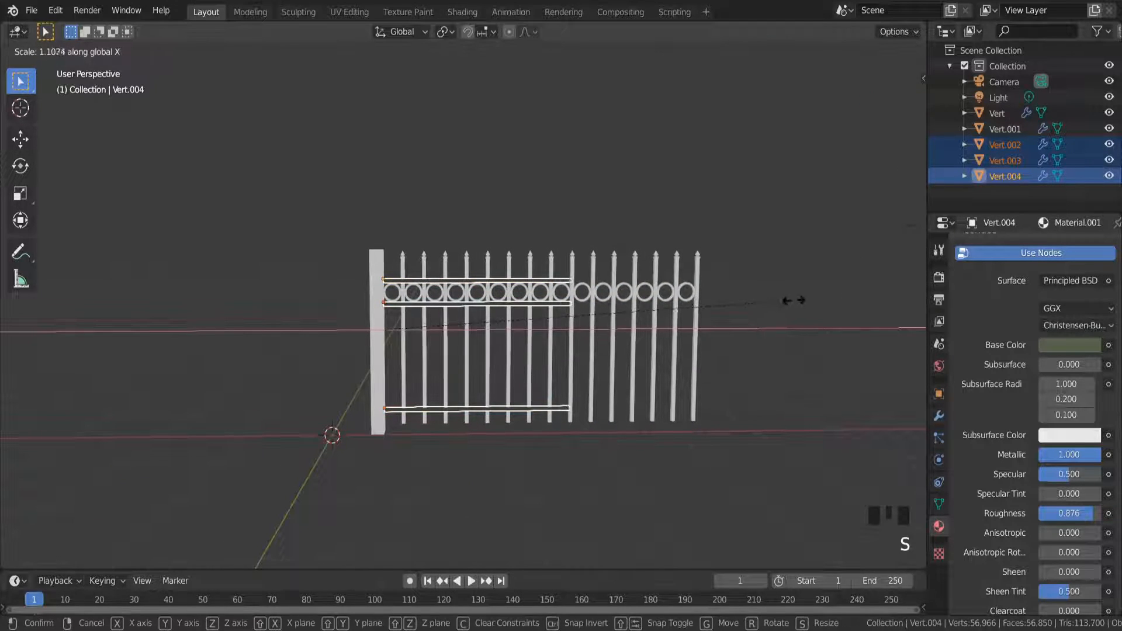
click(150, 313)
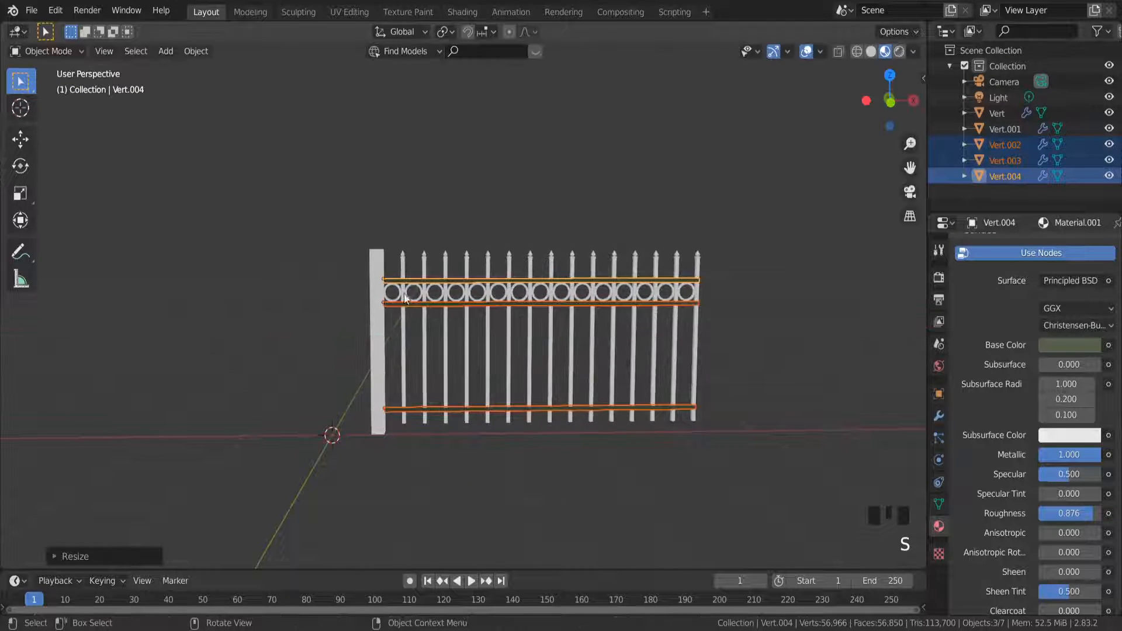
Apply the Array modifier on the upright and ring object
scroll(734, 293, up, 6)
middle_drag(681, 303, 678, 350)
scroll(678, 349, down, 4)
click(681, 347)
scroll(680, 346, up, 3)
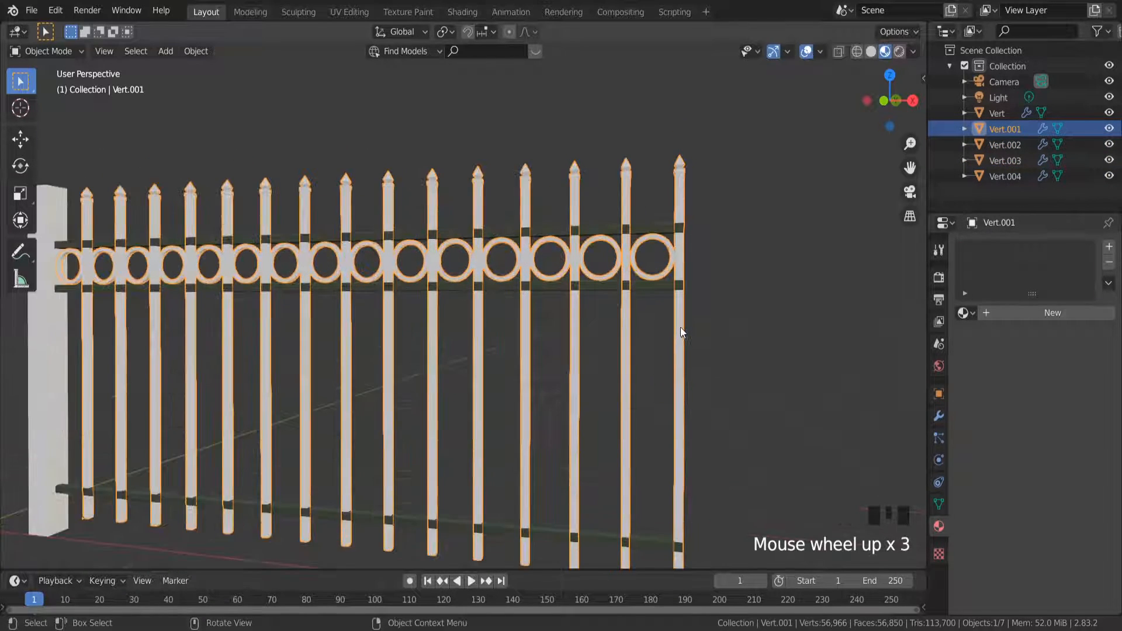
scroll(679, 331, down, 2)
middle_drag(637, 397, 683, 351)
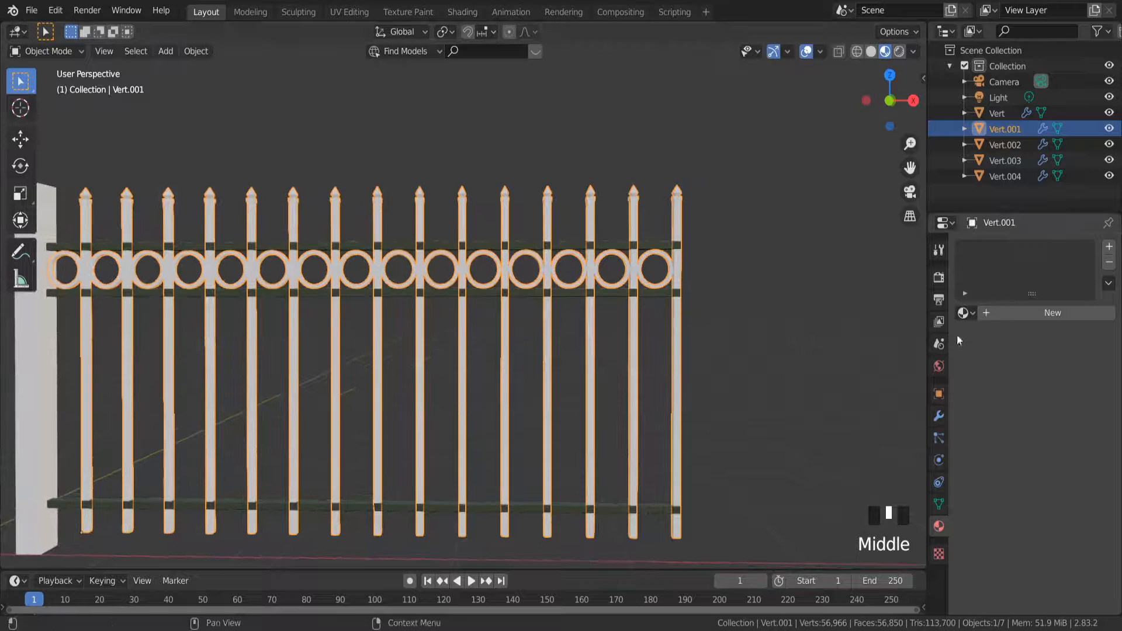
click(939, 415)
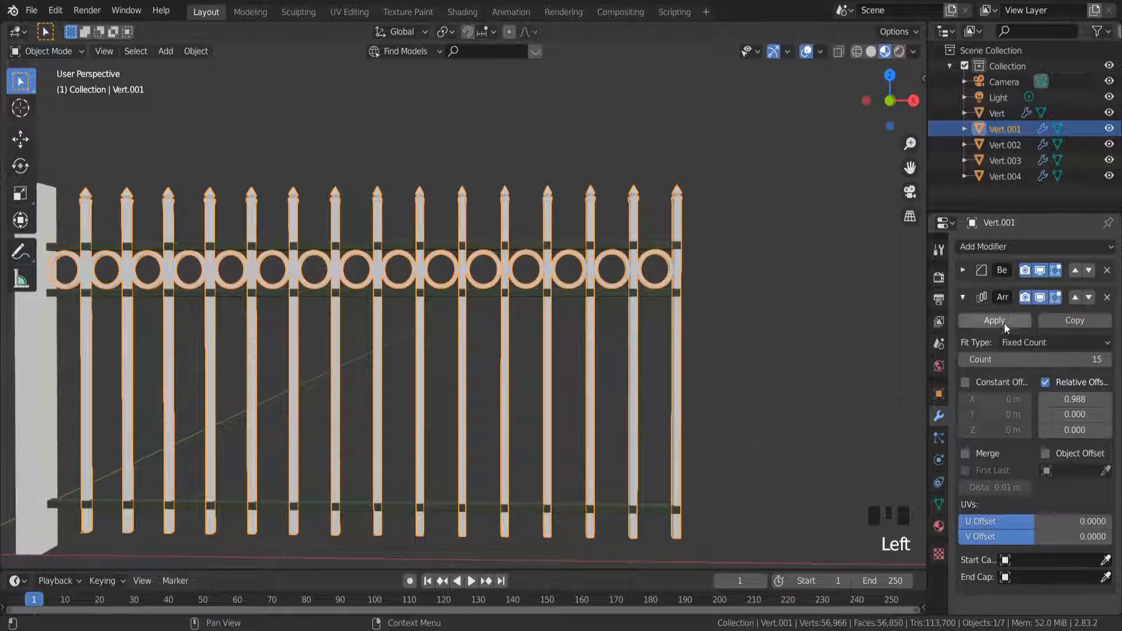
middle_drag(566, 372, 421, 336)
scroll(362, 302, up, 4)
scroll(354, 300, down, 5)
scroll(354, 301, up, 3)
scroll(413, 334, down, 15)
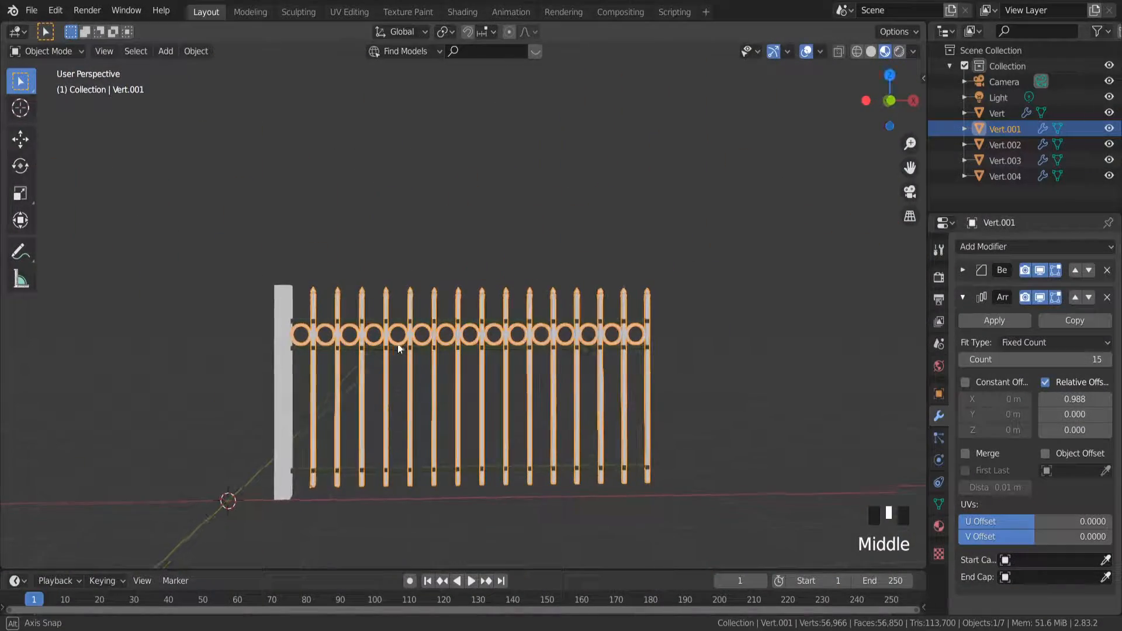
click(1018, 322)
Enter Edit Mode on the upright and ring object and switch the viewport to Wireframe shading
scroll(629, 349, up, 5)
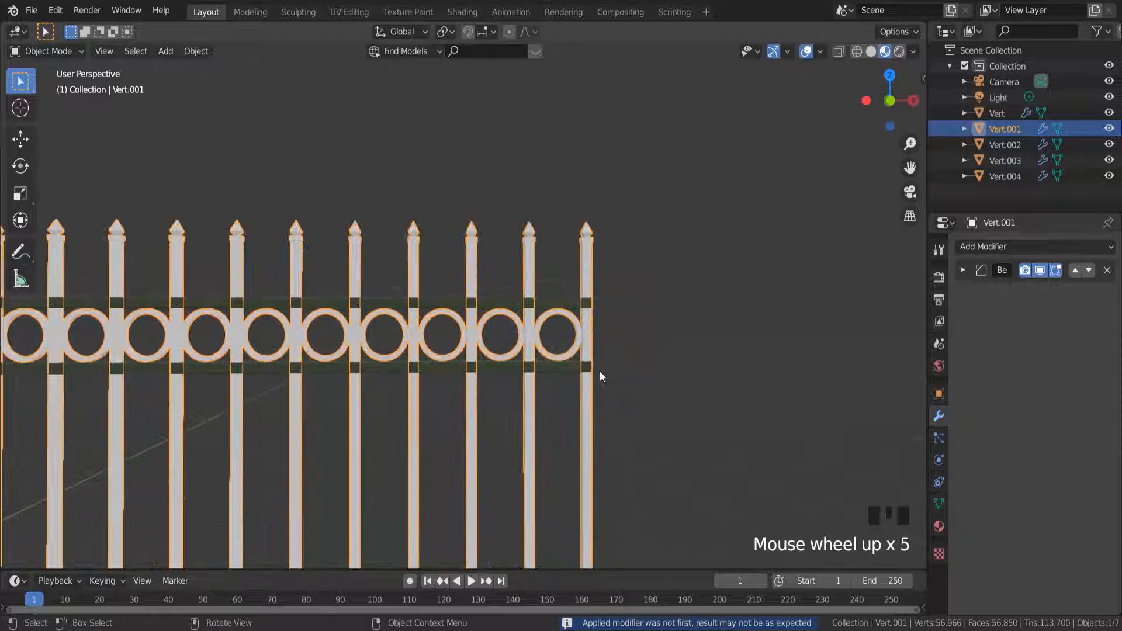
scroll(599, 359, up, 1)
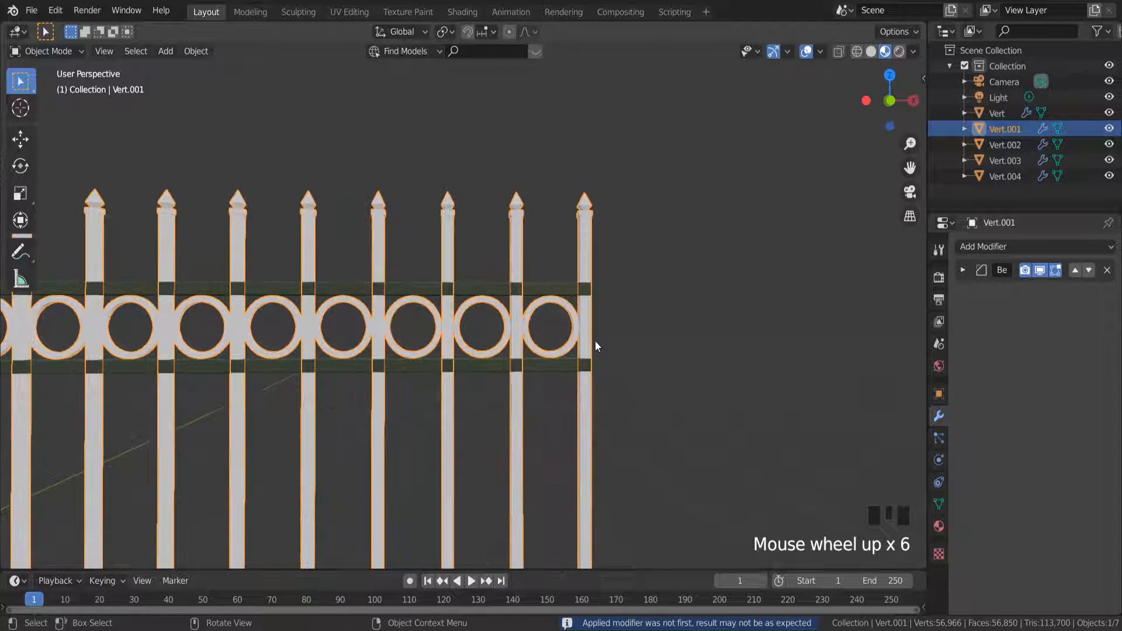
click(639, 366)
scroll(602, 373, down, 4)
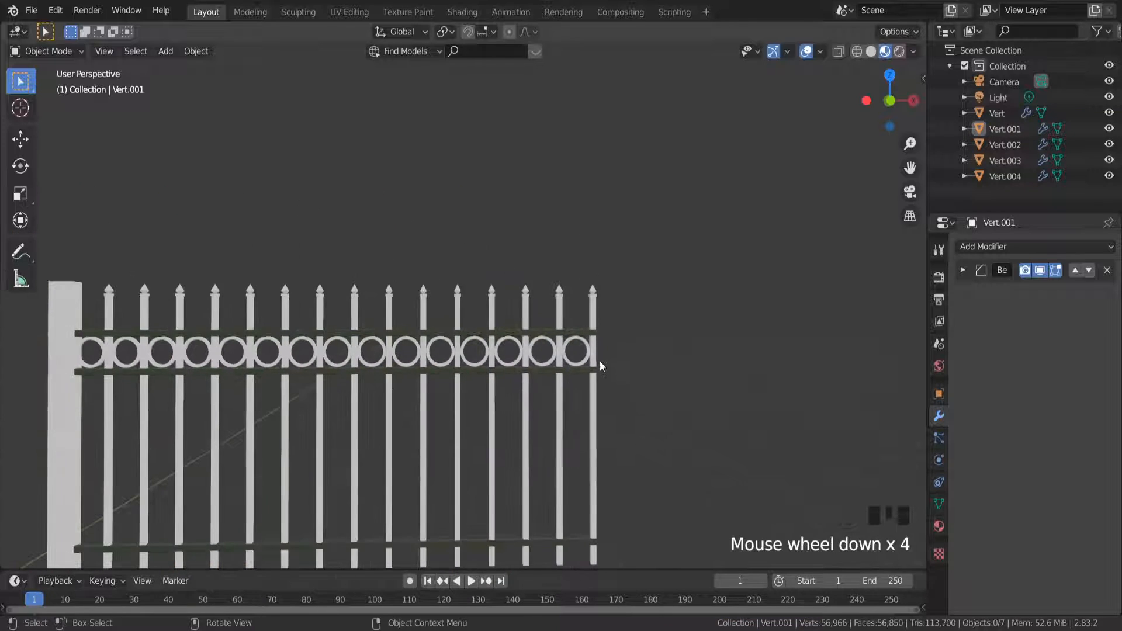
click(594, 352)
scroll(602, 313, up, 5)
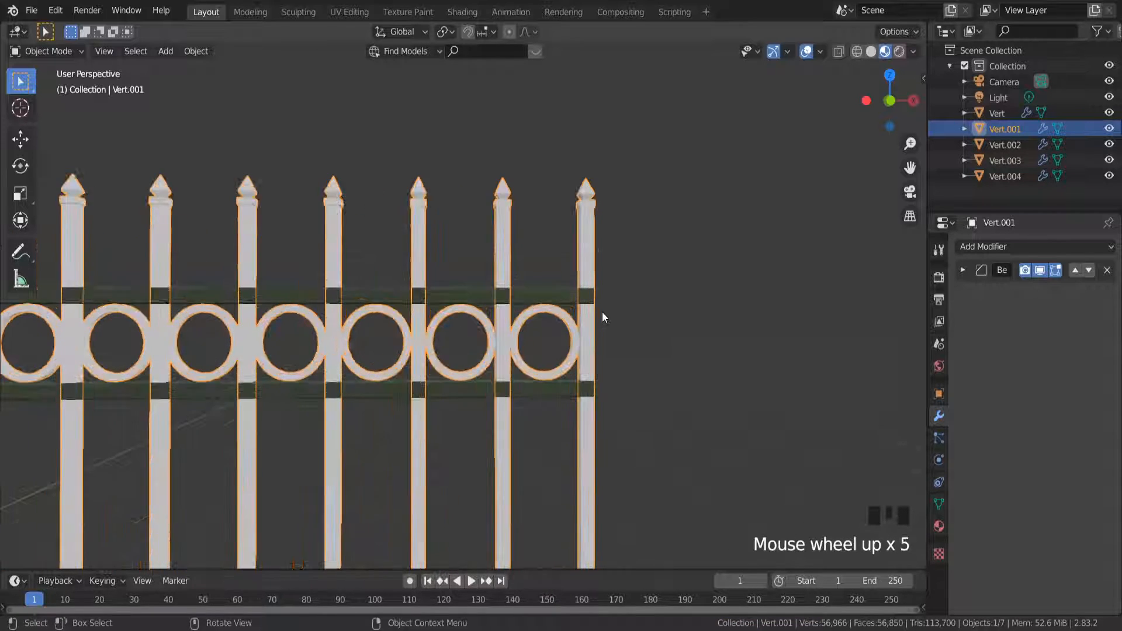
key(Tab)
scroll(602, 316, up, 3)
scroll(622, 314, down, 2)
middle_drag(622, 313, 613, 230)
scroll(616, 251, down, 2)
mouse_move(636, 146)
mouse_down()
mouse_move(594, 218)
mouse_move(621, 201)
mouse_up()
key(z)
click(518, 197)
scroll(623, 298, down, 5)
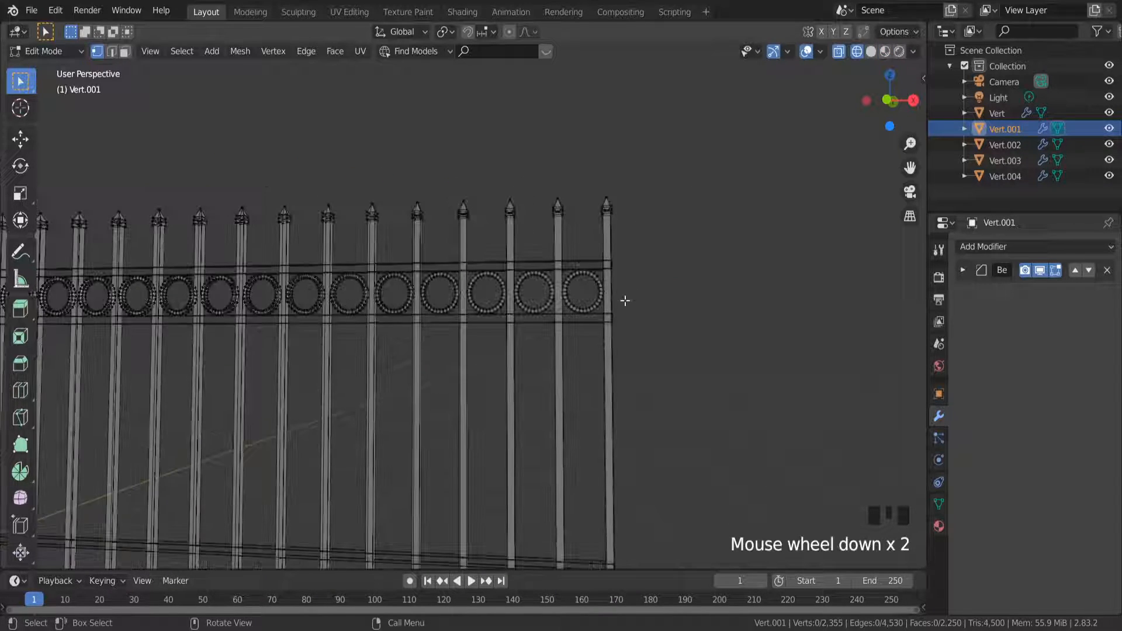
scroll(646, 238, up, 6)
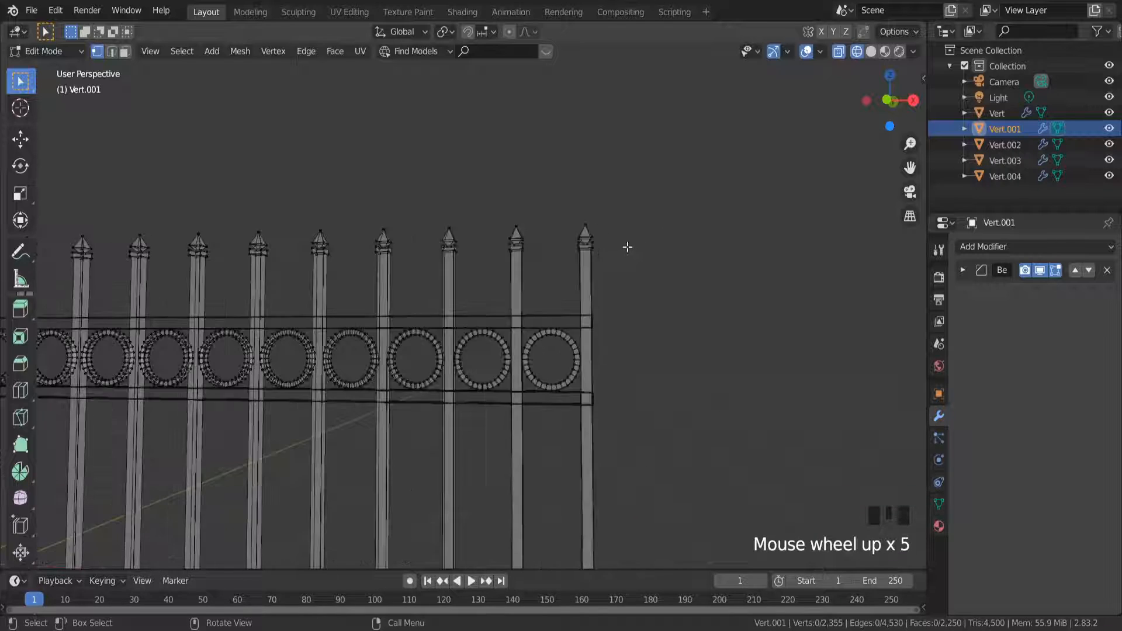
In face selection mode, select the last upright's shaft and tip face loops and delete those faces
click(125, 51)
alt+click(579, 296)
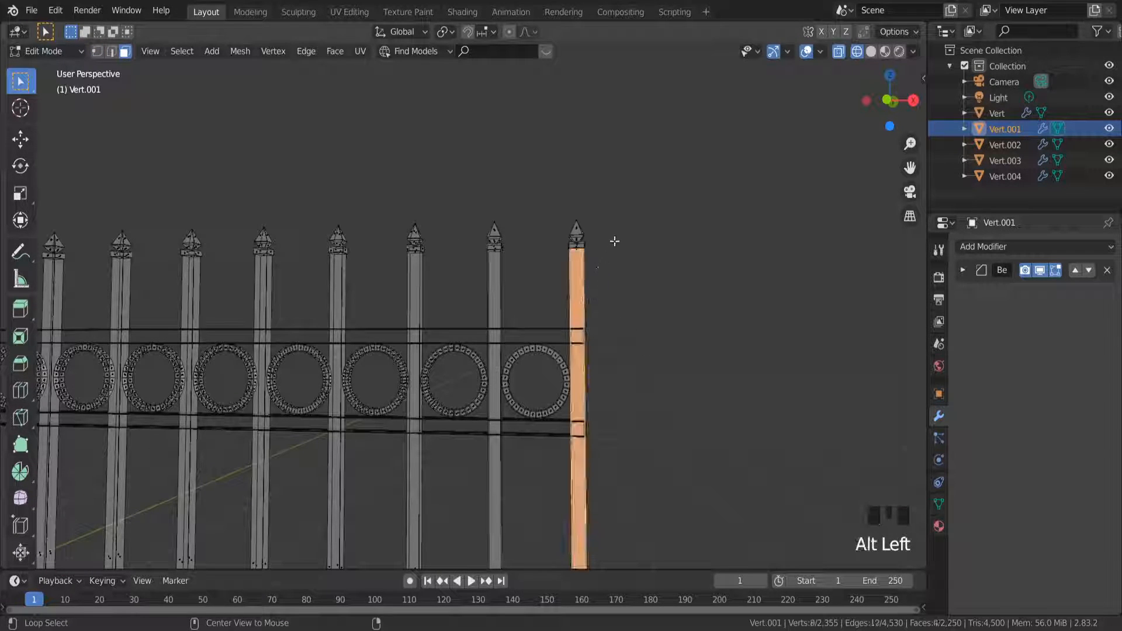
alt+shift+click(575, 241)
alt+shift+click(579, 235)
middle_drag(582, 339, 604, 338)
key(x)
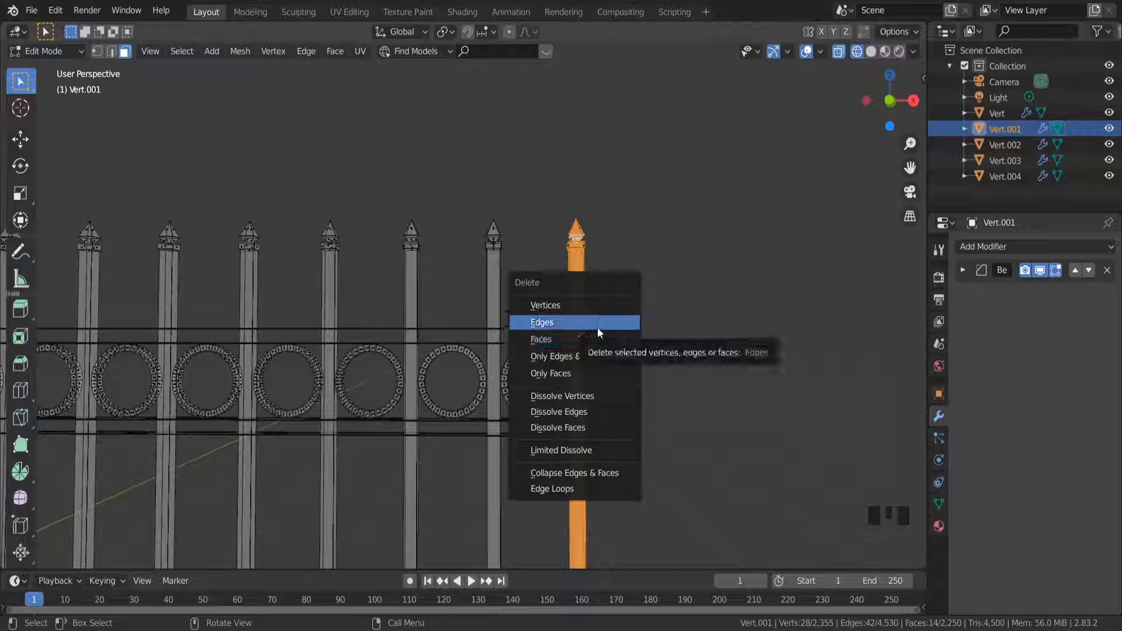
click(592, 339)
Select the leftover tip geometry of the removed last upright and delete its vertices
scroll(621, 394, down, 2)
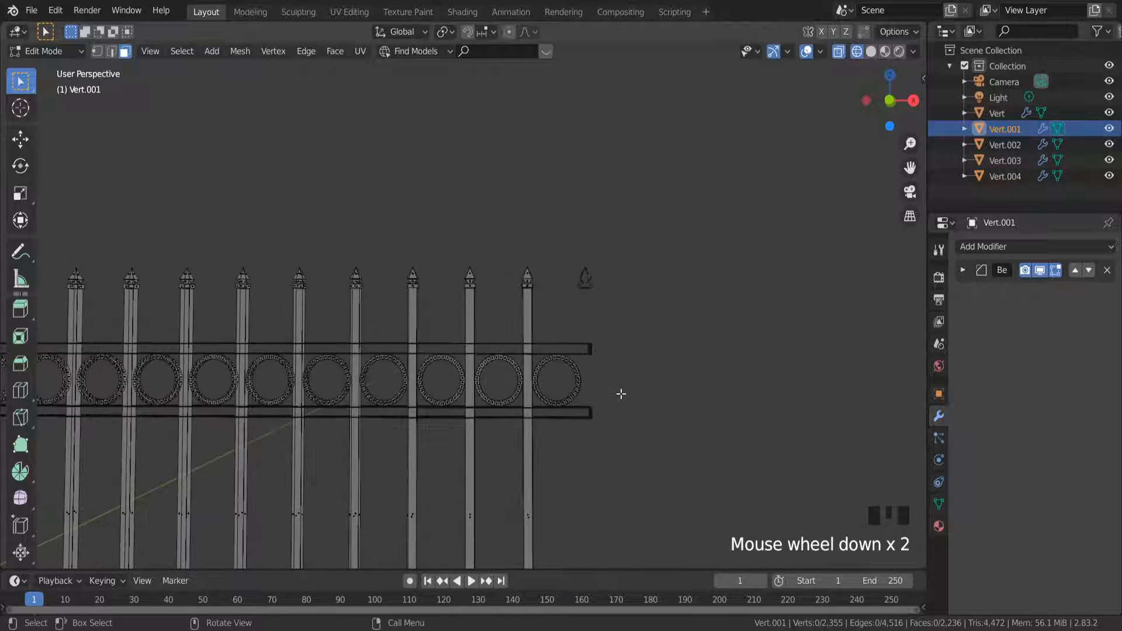
drag(620, 259, 565, 307)
key(x)
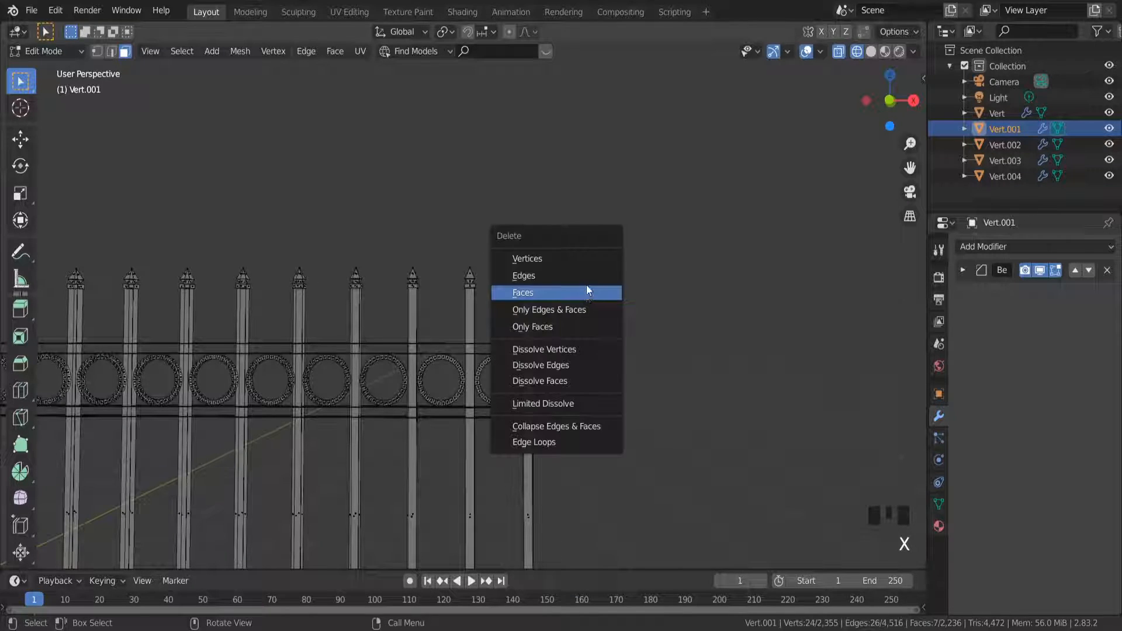
click(588, 260)
Switch the viewport to Solid shading and return to Object Mode
key(z)
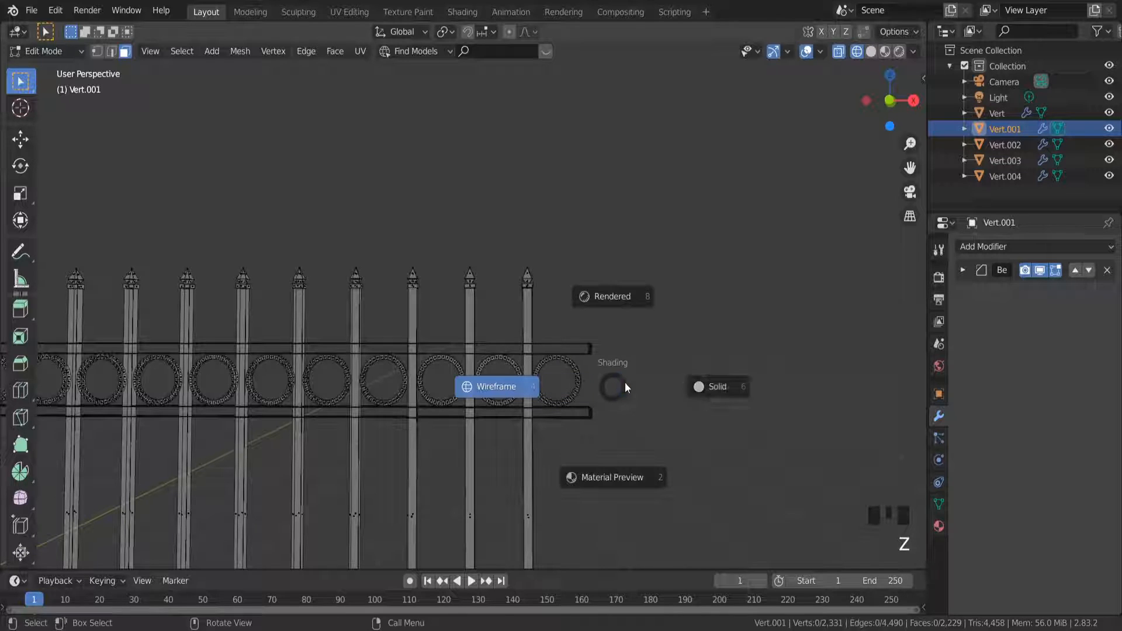
click(690, 386)
mouse_move(648, 393)
middle_down()
mouse_move(591, 383)
mouse_move(602, 400)
middle_up()
scroll(605, 402, down, 3)
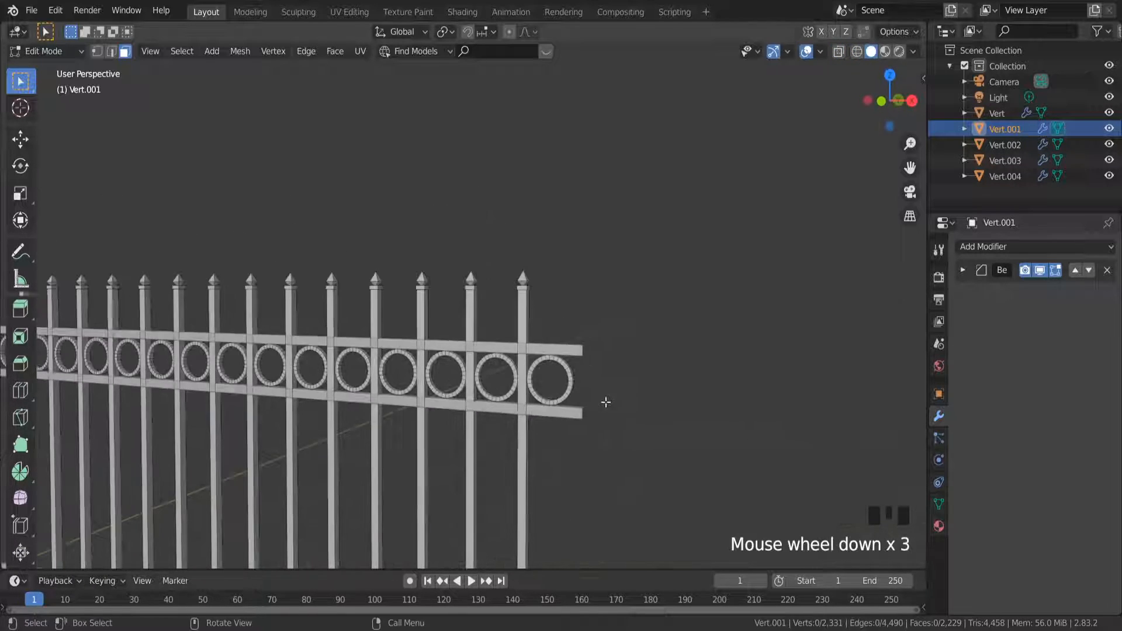
scroll(605, 402, down, 6)
key(Tab)
Select the thick end post and view the fence in Front view
click(344, 407)
middle_drag(345, 408, 387, 403)
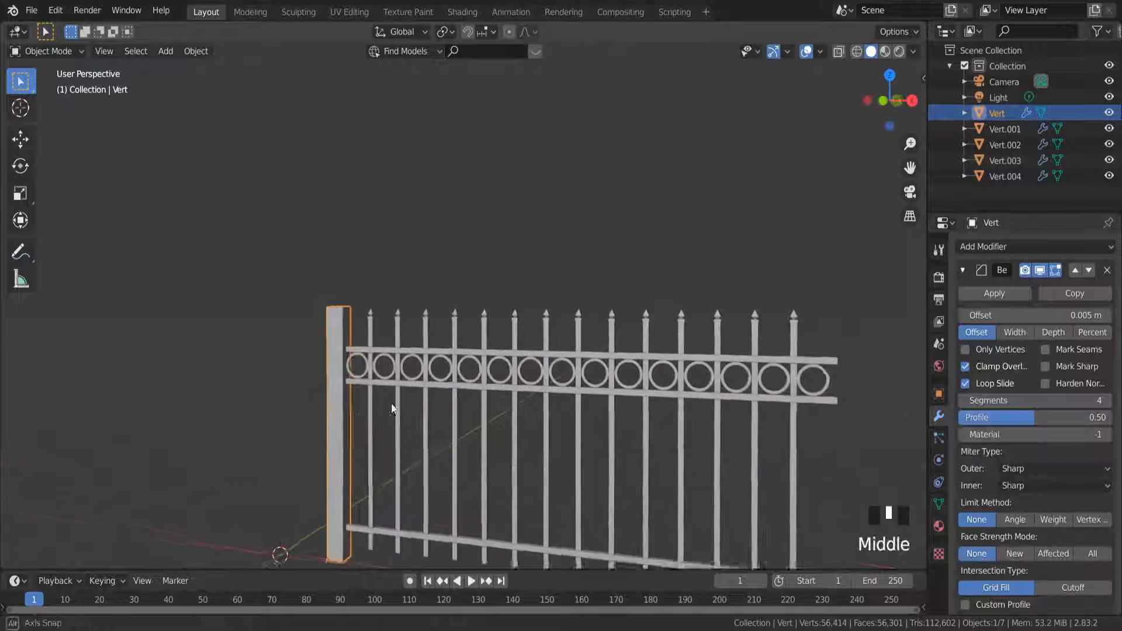
scroll(395, 401, down, 2)
click(890, 100)
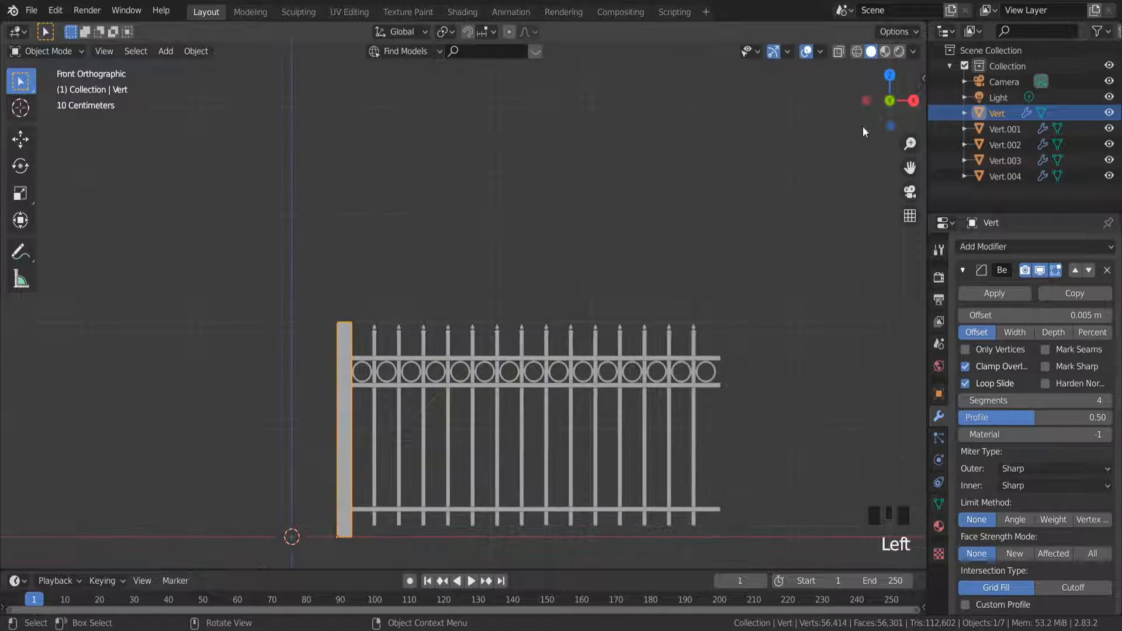
key(g)
key(x)
right_click(724, 270)
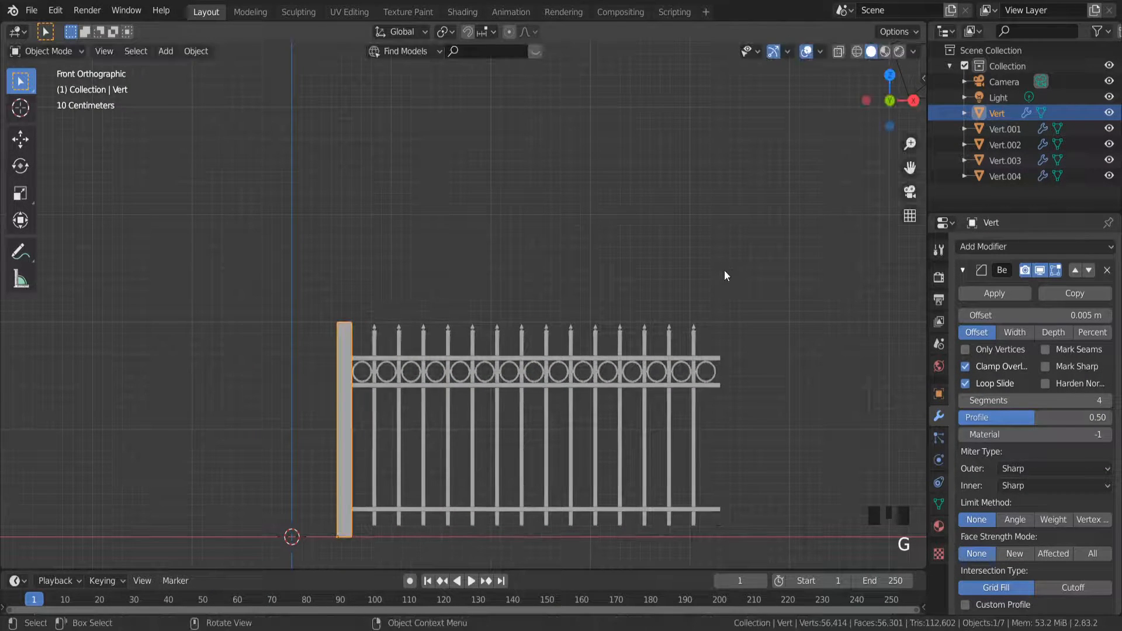
Duplicate the end post along X and place the copy against the open ends of the rails
key(shift+d)
key(x)
click(183, 295)
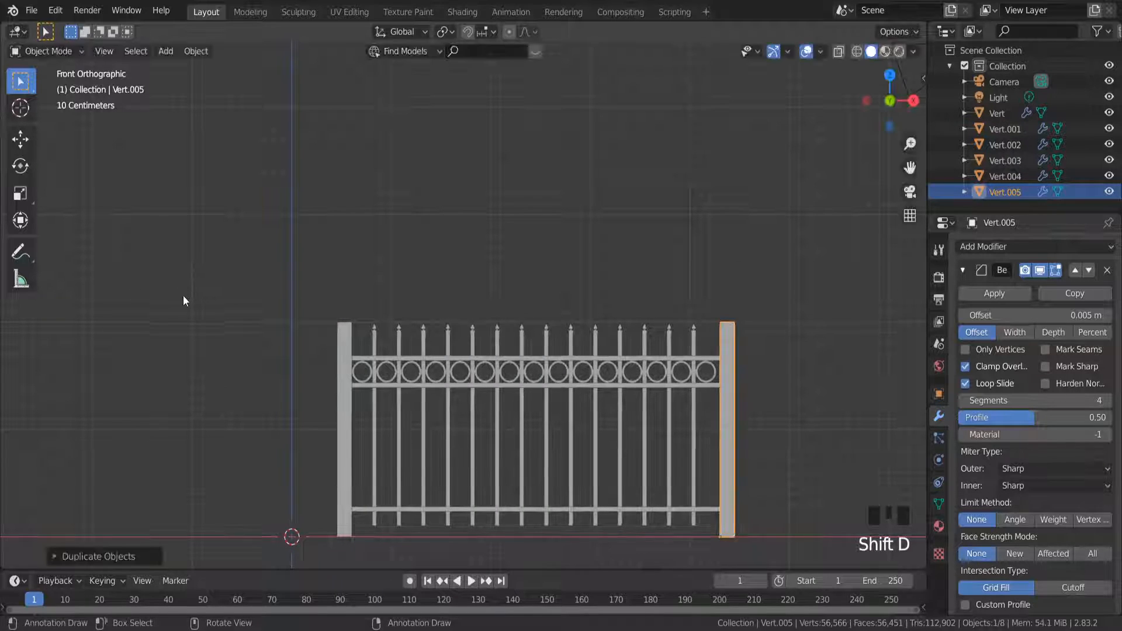
Move the copied end post along X until its inner side sits flush against the ends of the rails
scroll(734, 348, up, 11)
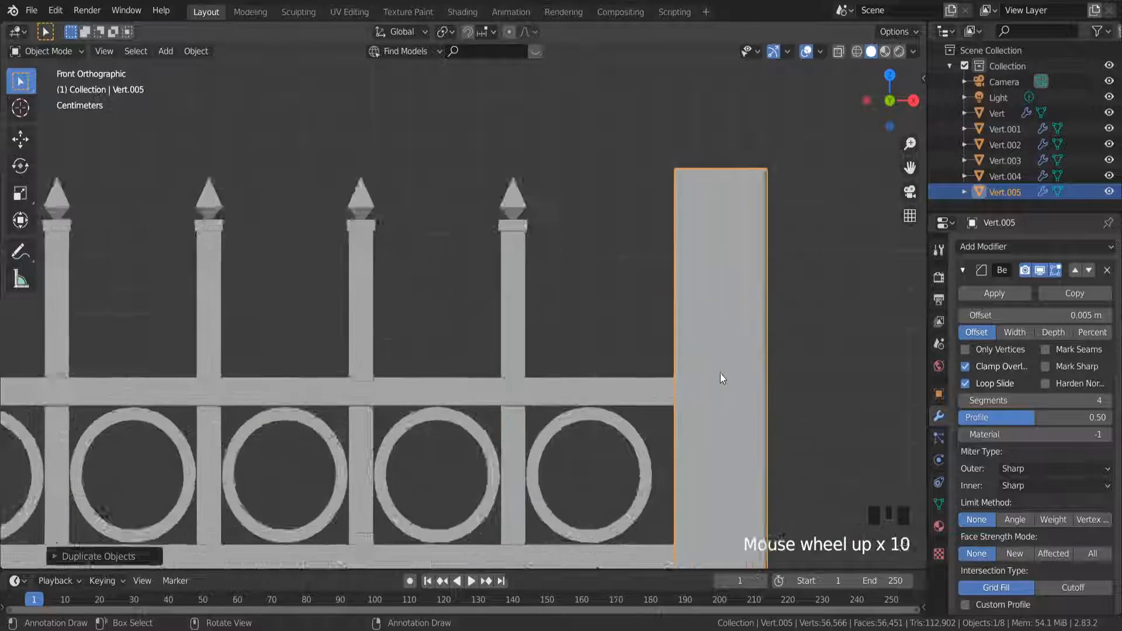
key(g)
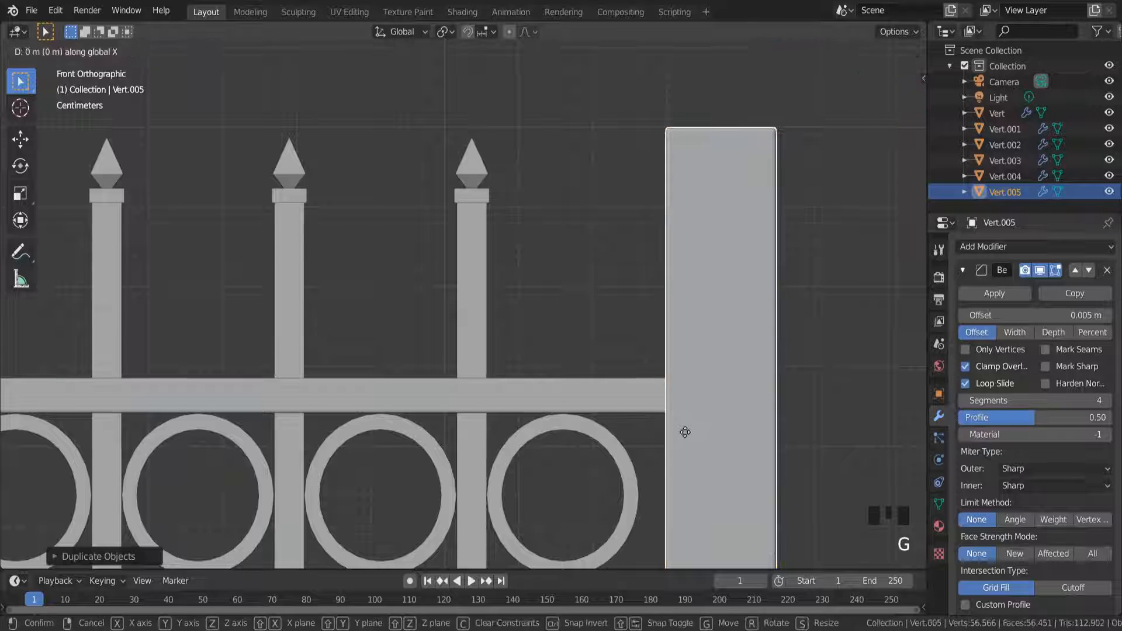
click(659, 430)
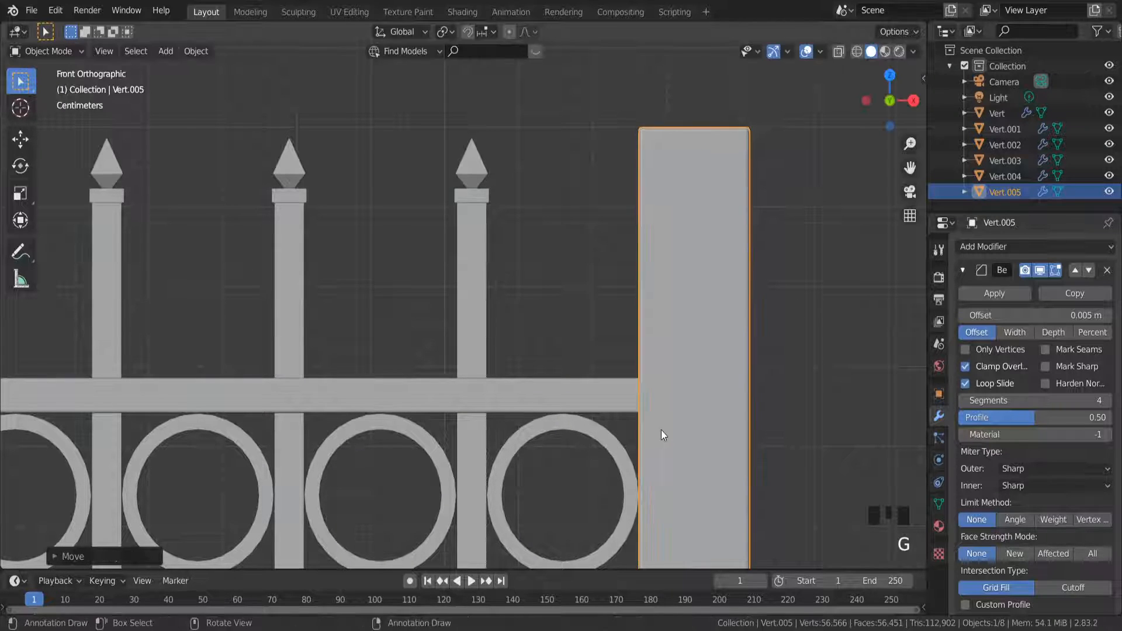
scroll(699, 465, down, 8)
scroll(719, 470, down, 6)
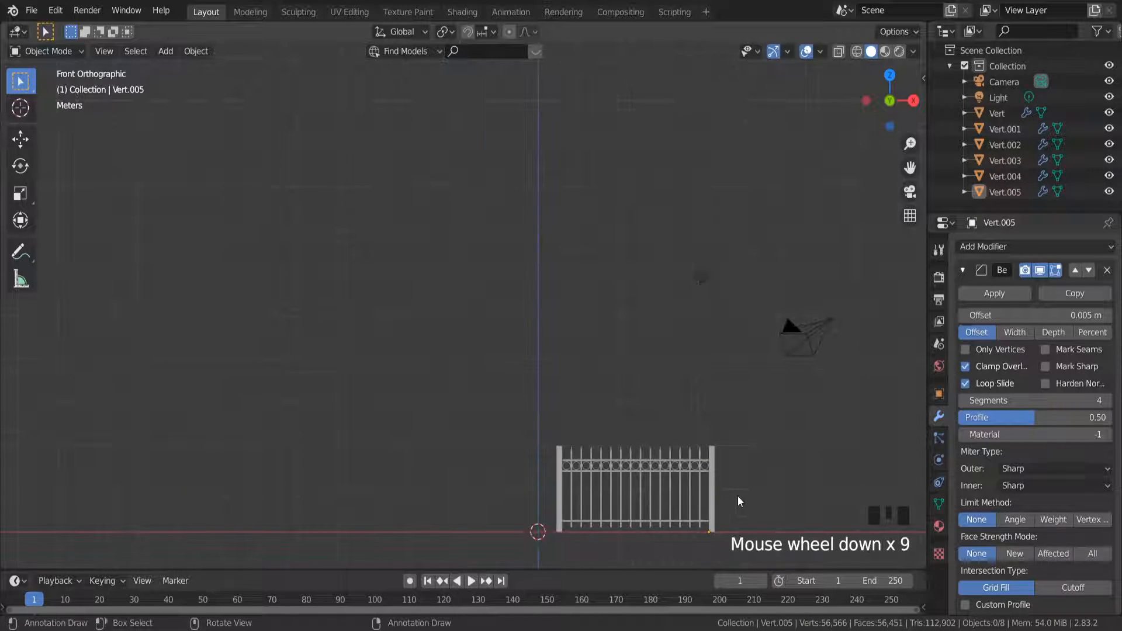
drag(910, 168, 912, 170)
scroll(665, 370, up, 5)
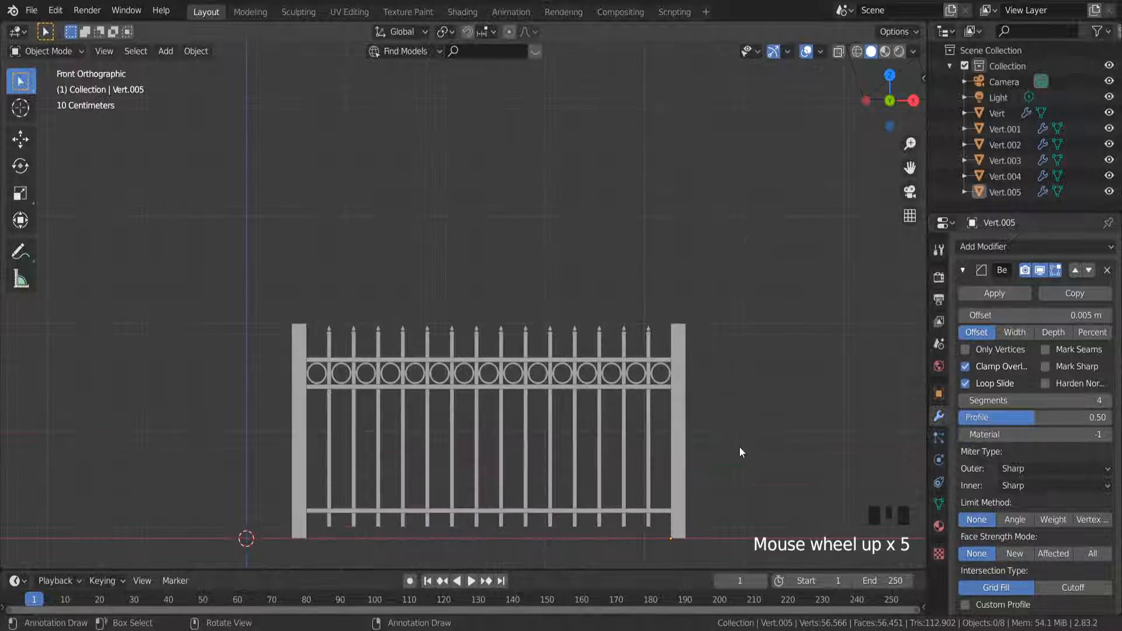
Show the fence in Material Preview shading and assign the existing Material.001 to the copied end post
middle_drag(724, 327, 766, 287)
drag(766, 286, 485, 520)
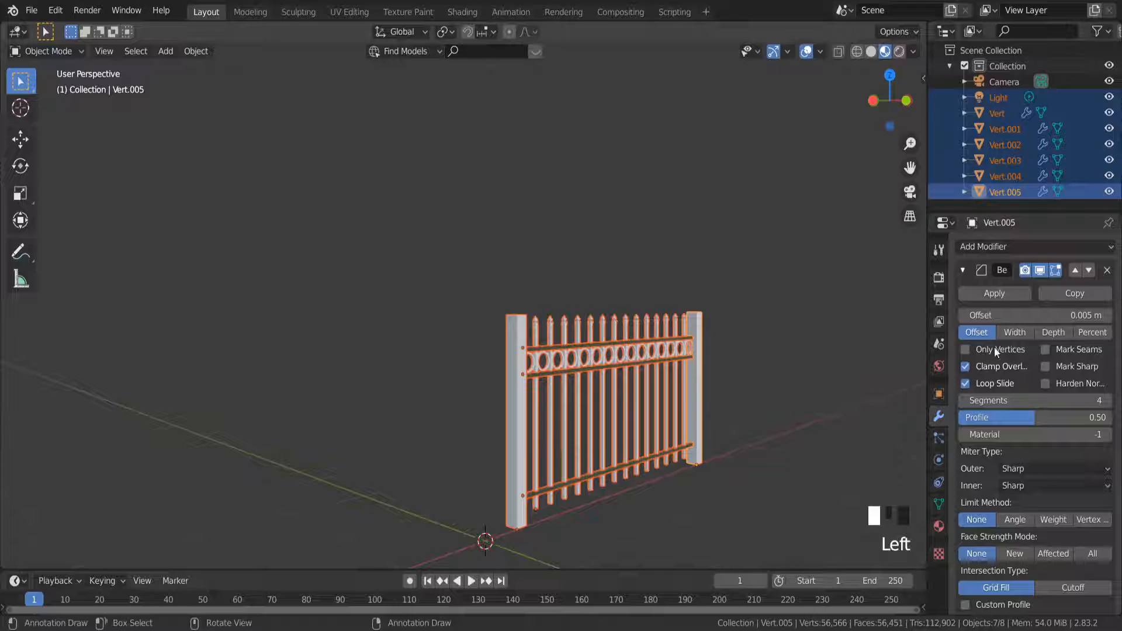
click(939, 526)
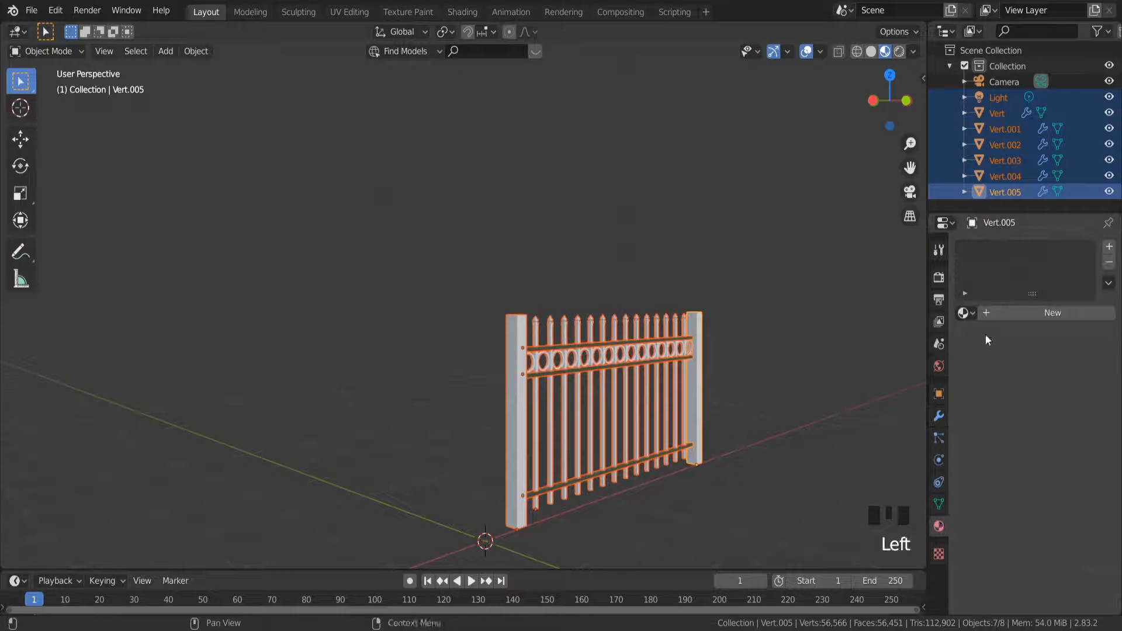
click(964, 313)
click(829, 351)
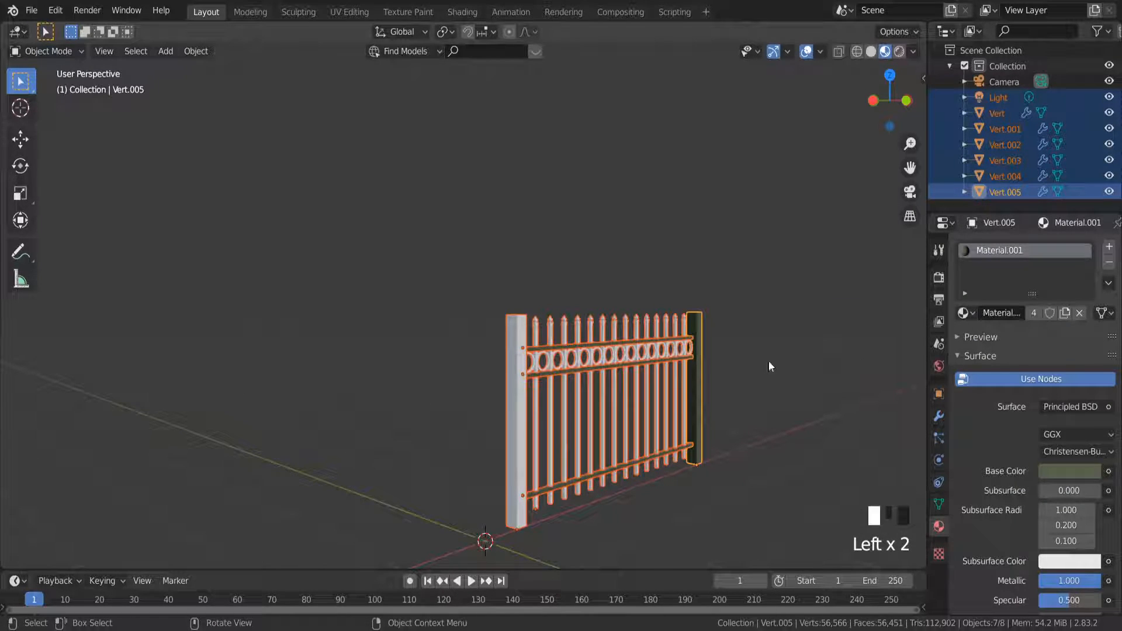
Assign Material.001 to the original end post and to the pointed uprights with rings
click(527, 388)
click(964, 313)
click(830, 350)
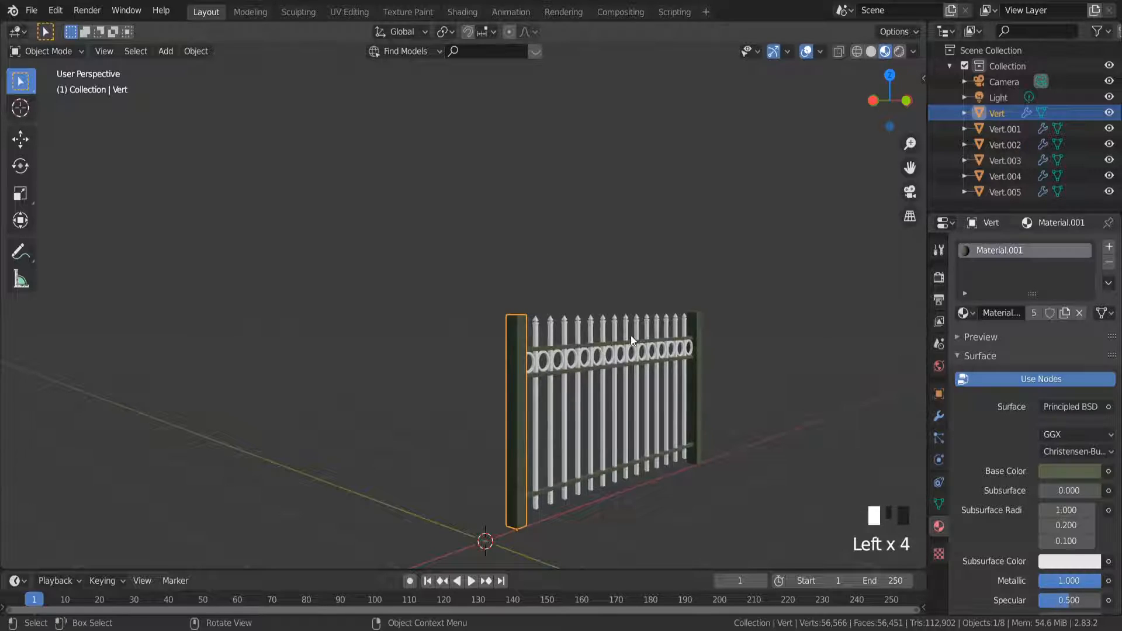
scroll(602, 321, up, 3)
click(598, 318)
click(964, 312)
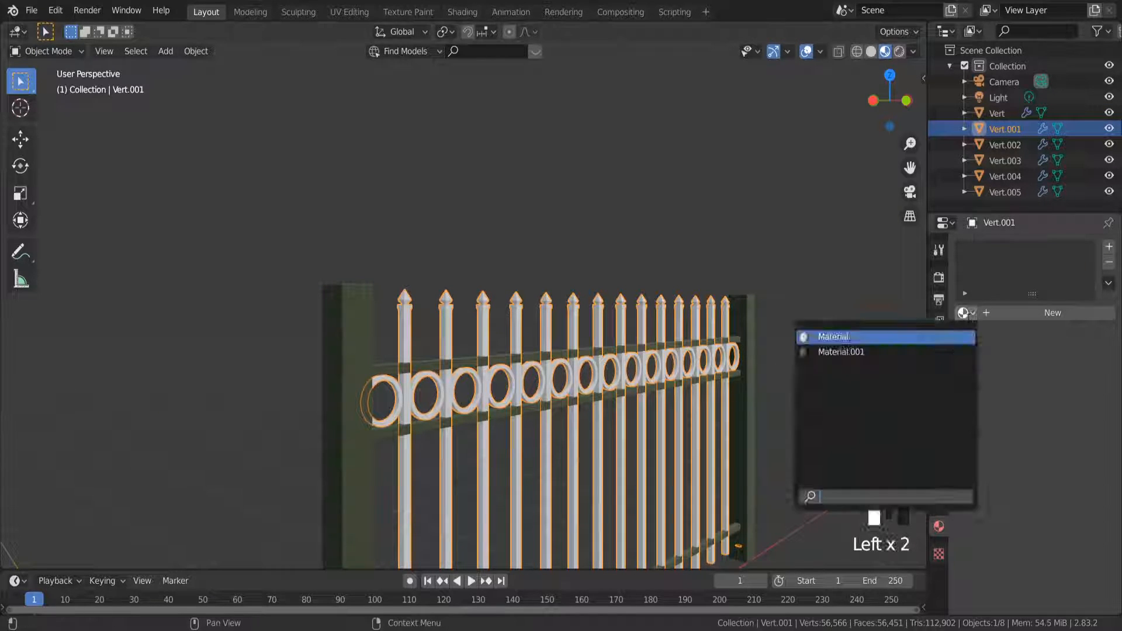
click(830, 351)
Deselect everything and examine the green material on the whole fence from several angles
middle_drag(685, 363, 603, 374)
click(687, 298)
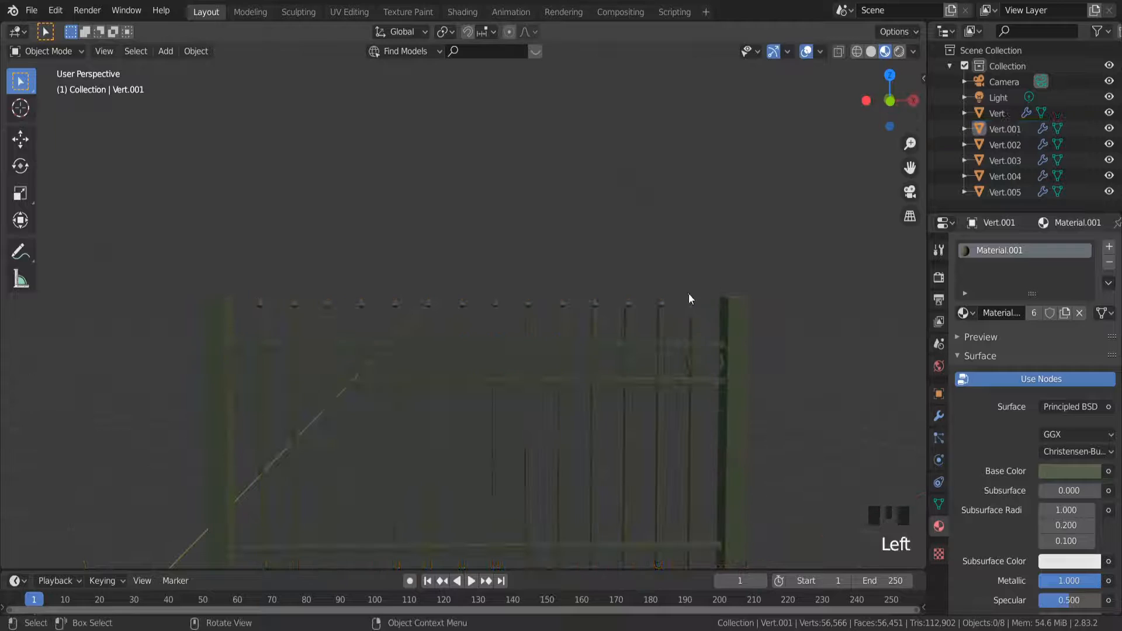
middle_drag(685, 298, 742, 287)
scroll(696, 415, down, 3)
scroll(643, 353, up, 4)
middle_drag(643, 353, 640, 367)
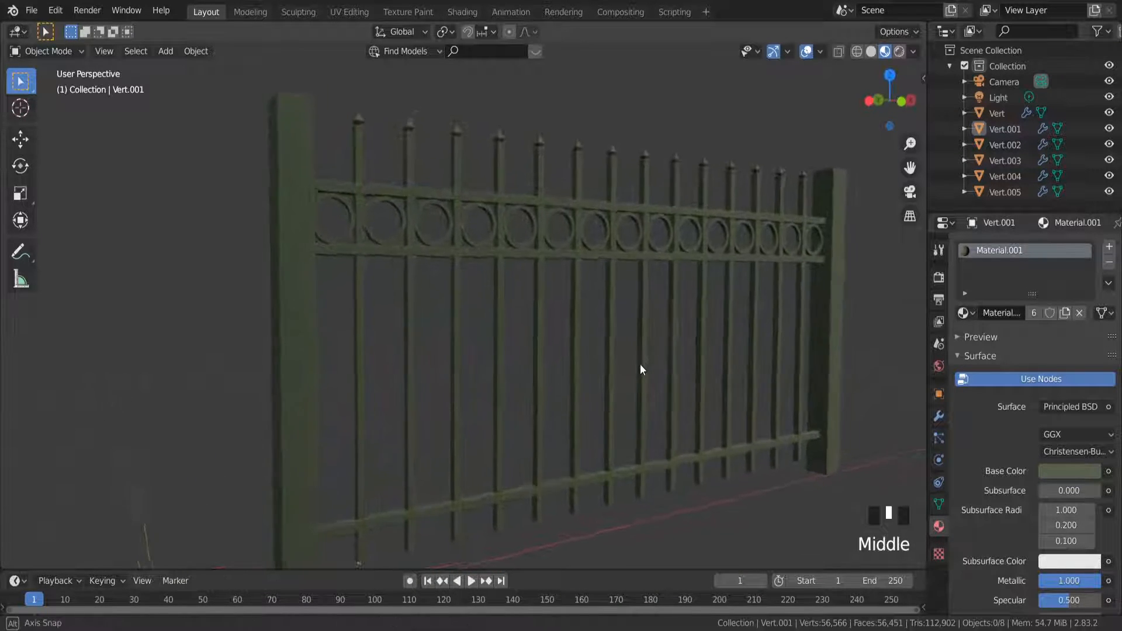
scroll(641, 367, up, 2)
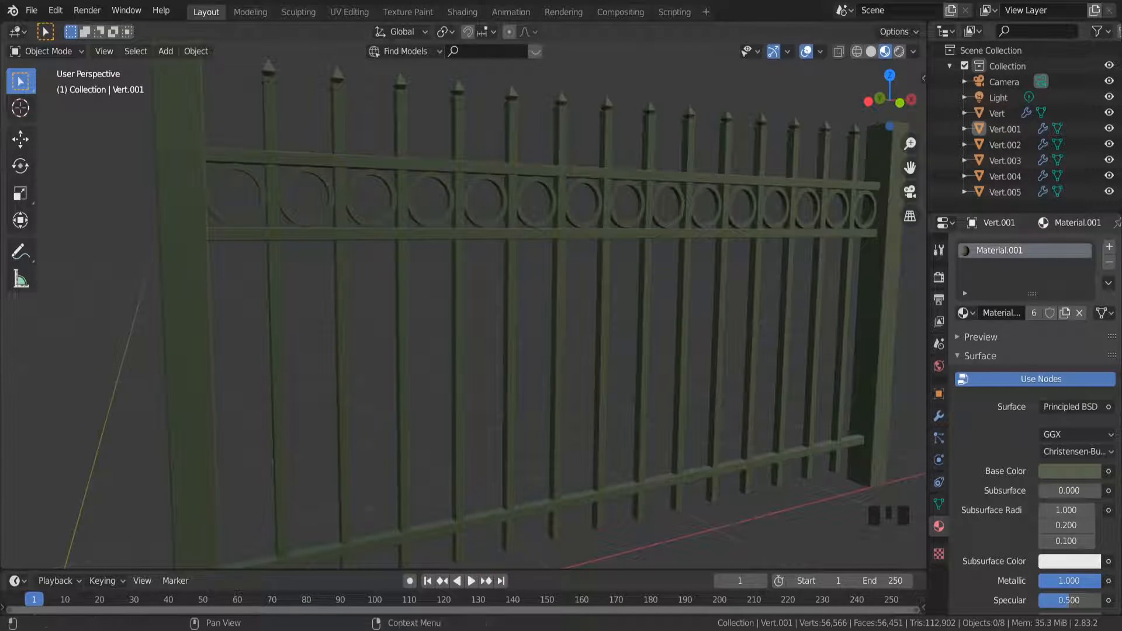
scroll(510, 373, down, 3)
In Edit Mode, duplicate the original end post's top face in place and scale the copy slightly beyond the post's edges
click(385, 286)
scroll(349, 125, up, 5)
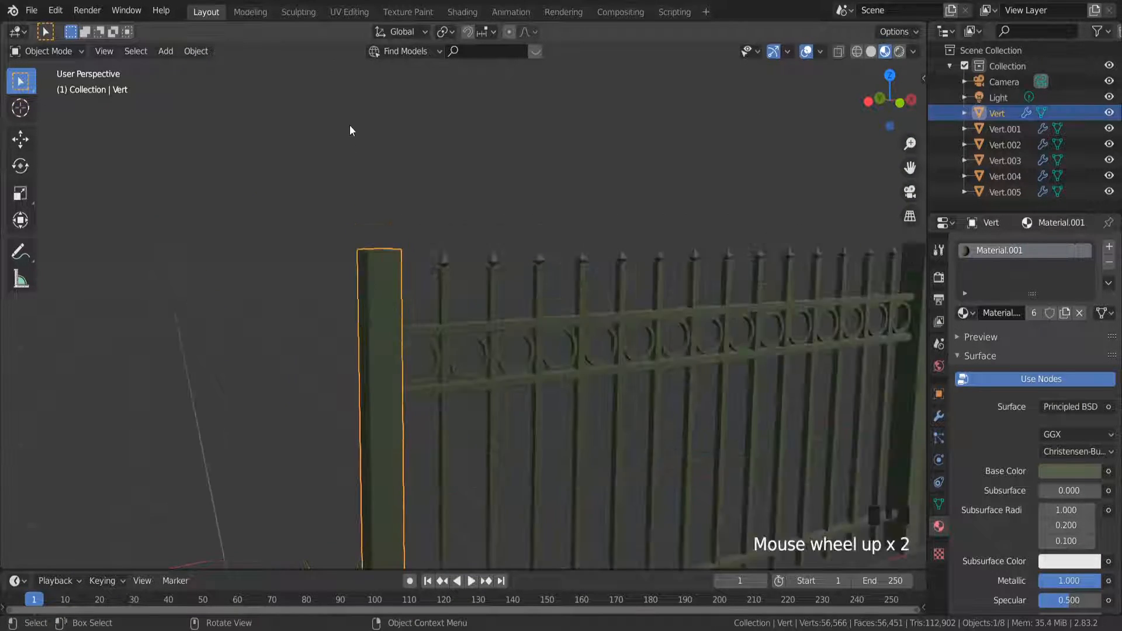
middle_drag(390, 329, 343, 433)
key(Tab)
scroll(322, 423, up, 4)
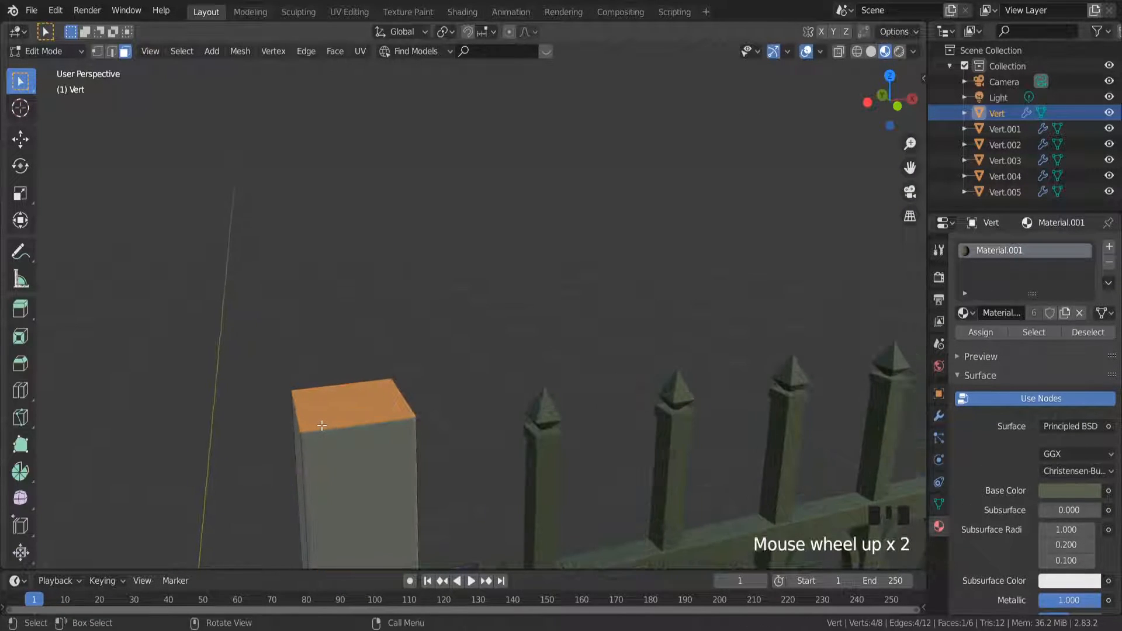
scroll(322, 422, up, 1)
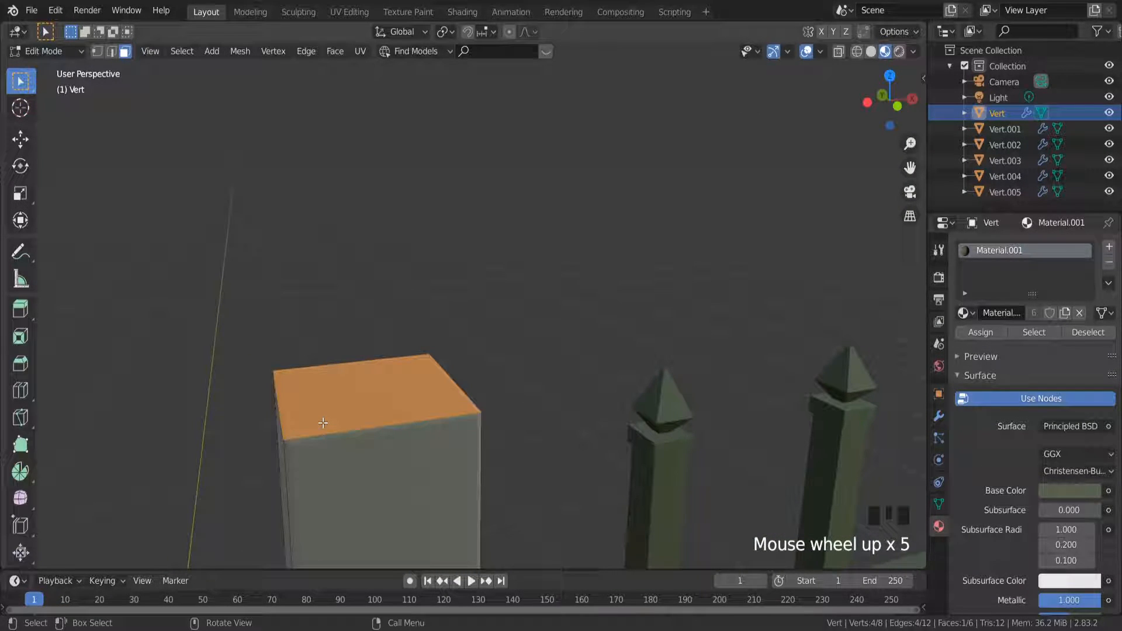
key(shift+d)
key(s)
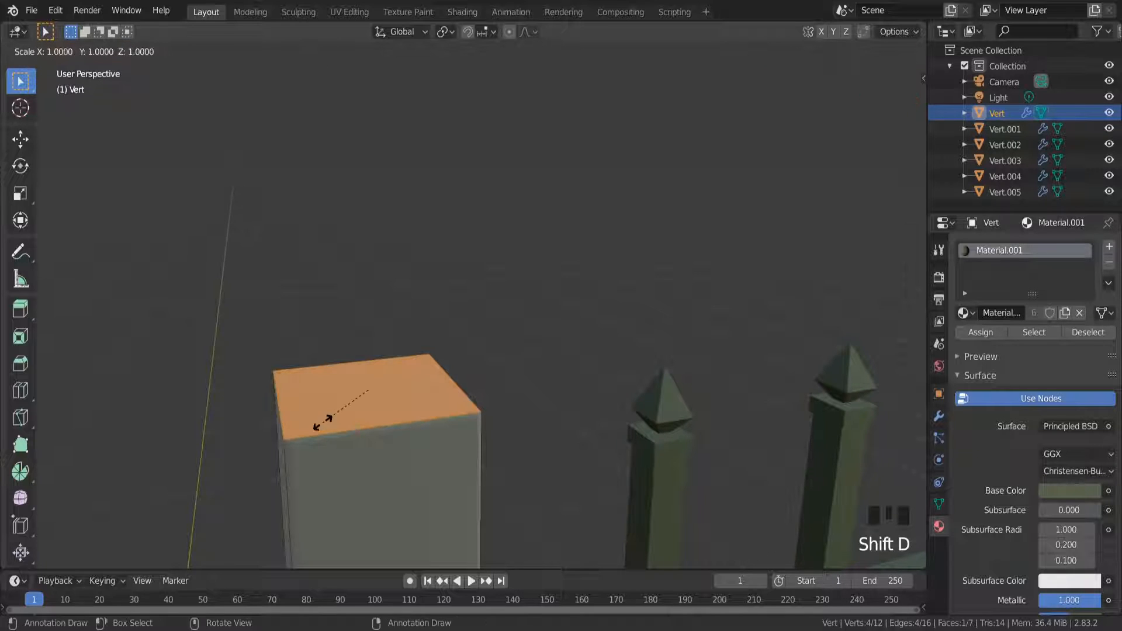
key(1)
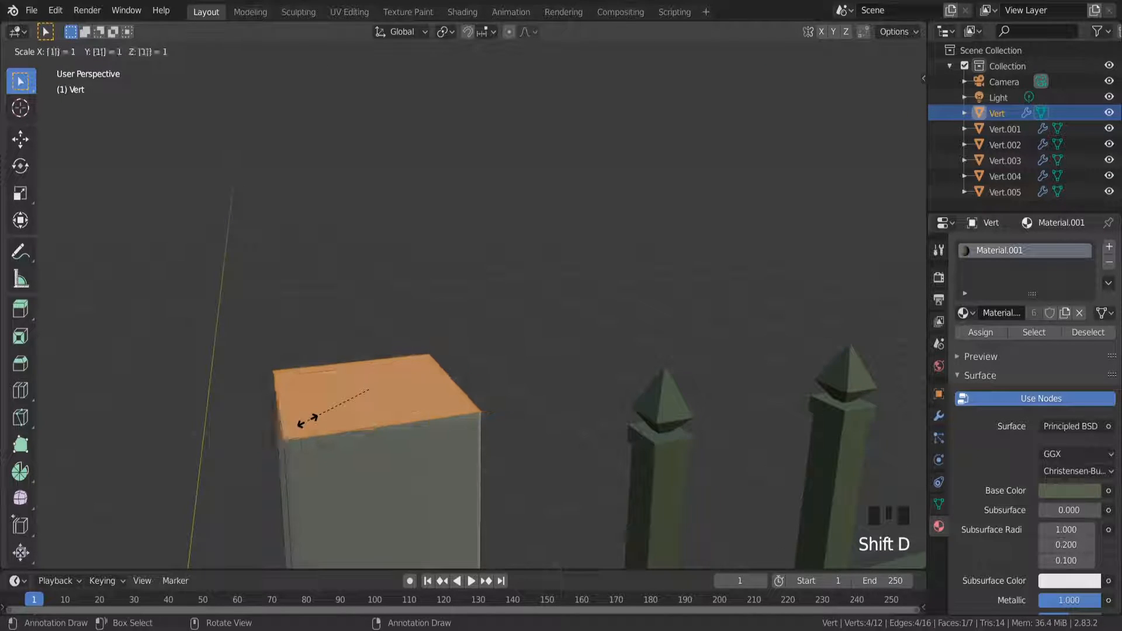
key(Return)
Extrude the enlarged face upward into a thin post cap and return to Object Mode
key(e)
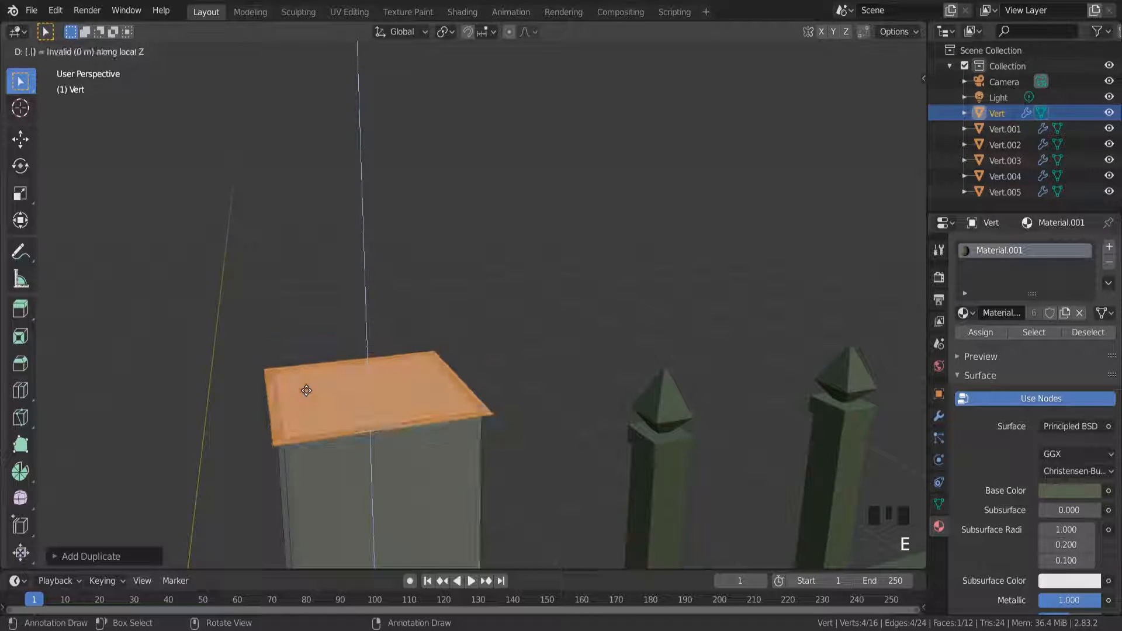
click(308, 390)
middle_drag(338, 510, 351, 456)
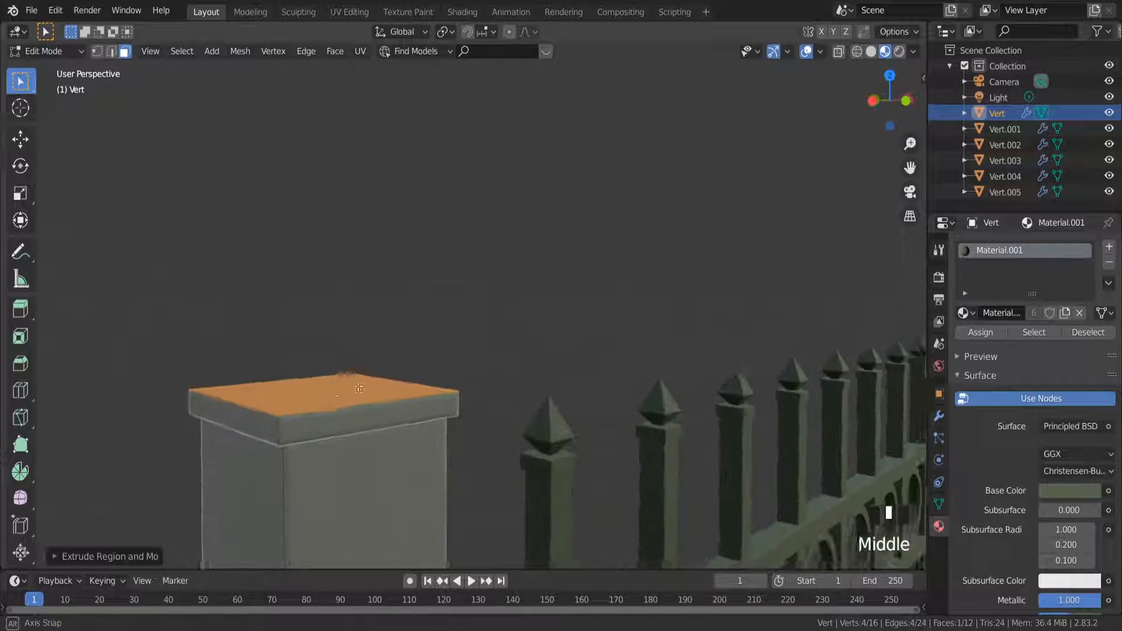
scroll(351, 444, down, 3)
scroll(351, 426, up, 2)
key(Tab)
scroll(320, 436, down, 3)
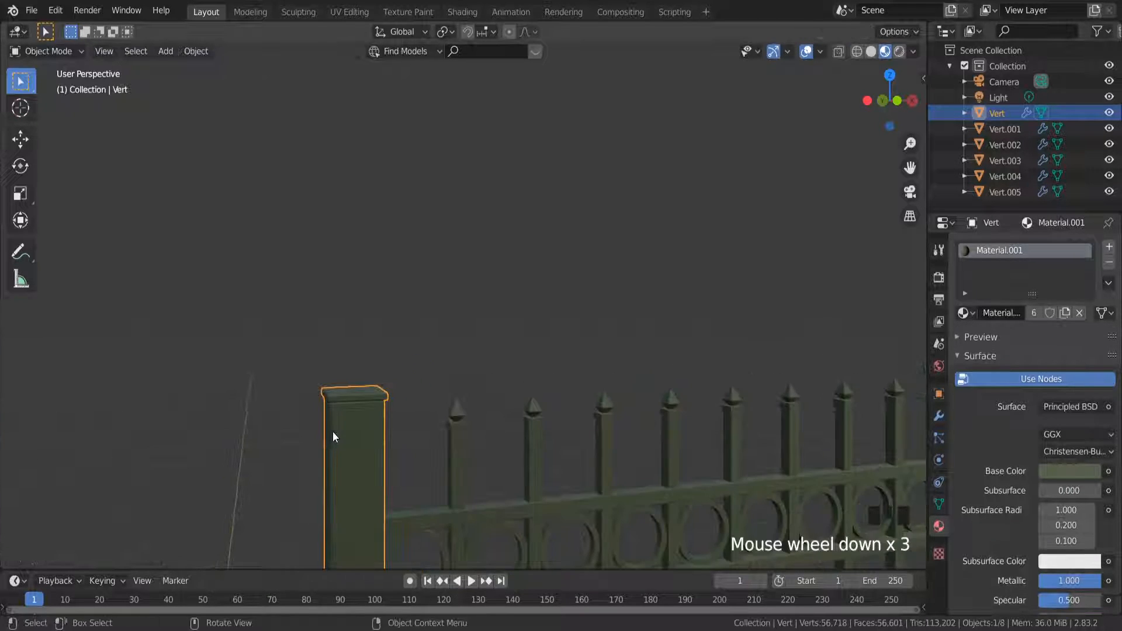
In Edit Mode, extend the selection from the cap's top face to its side faces
key(Tab)
scroll(321, 388, up, 5)
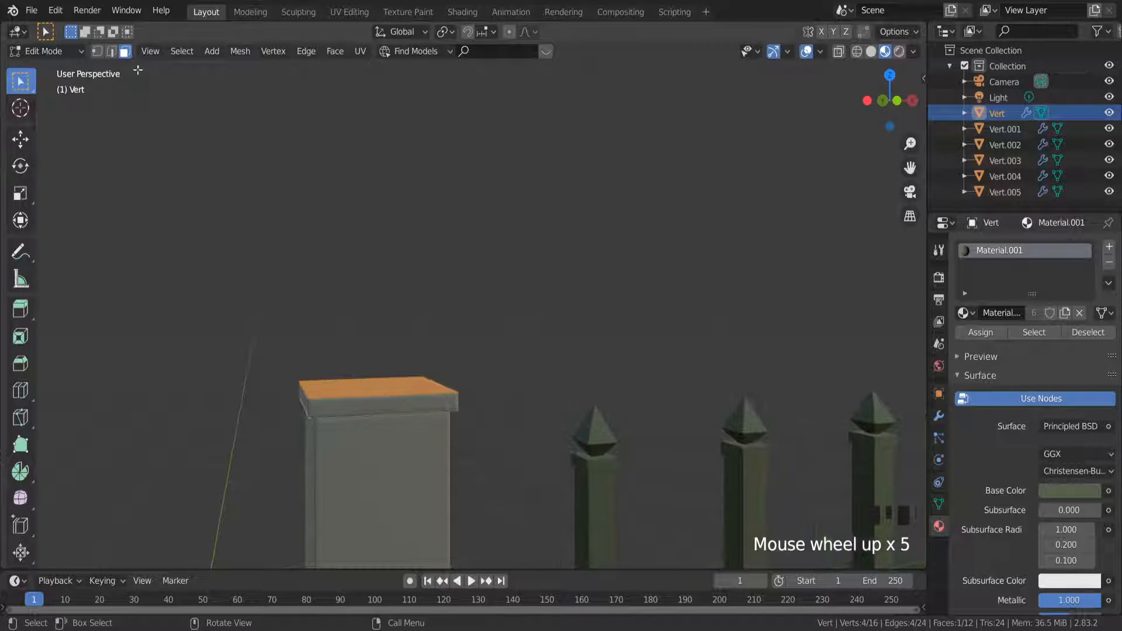
shift+click(321, 405)
shift+click(302, 402)
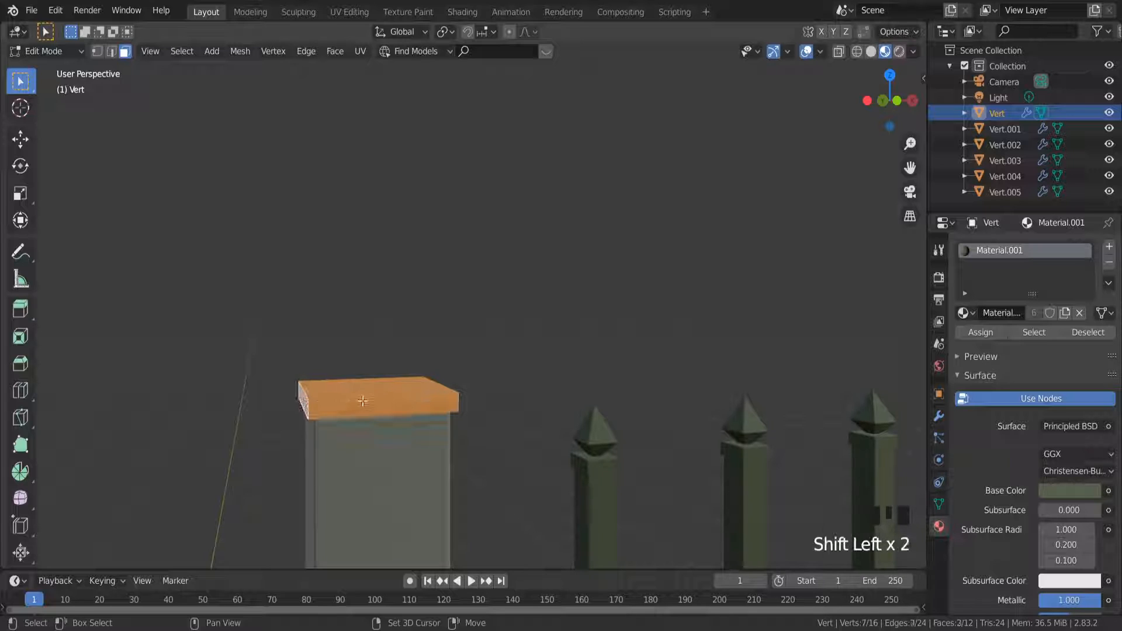
middle_drag(302, 402, 417, 415)
shift+click(482, 401)
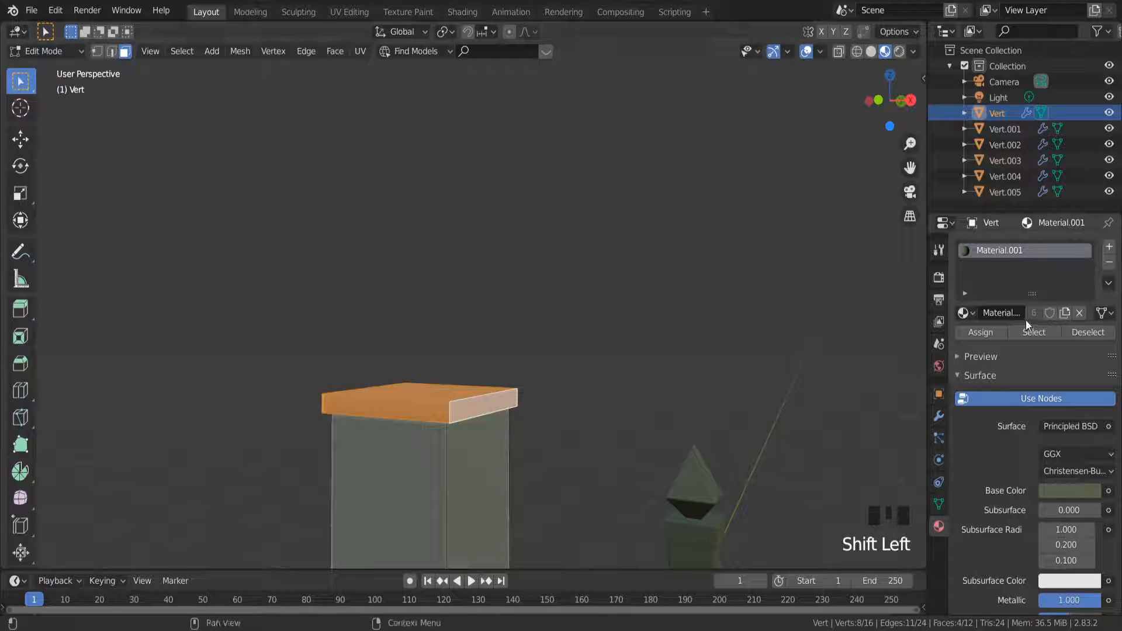
Give the selected cap faces a new dark grey material with base colour value 0.262 and metallic 0.872, and return to Object Mode
click(1109, 248)
click(1017, 342)
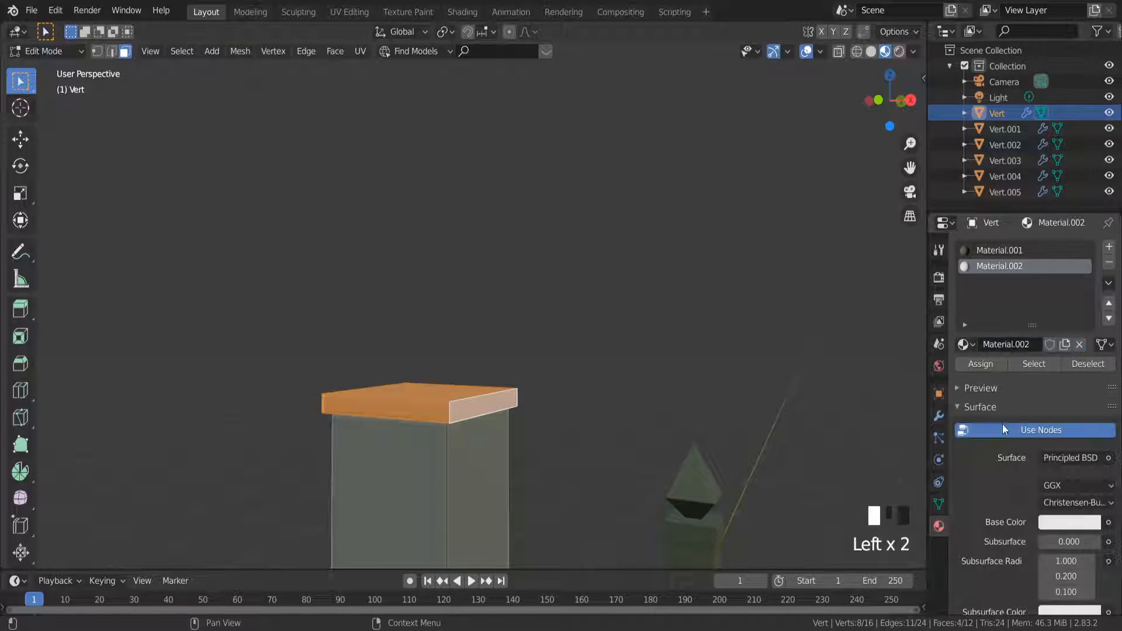
click(1092, 525)
drag(1090, 305, 1089, 381)
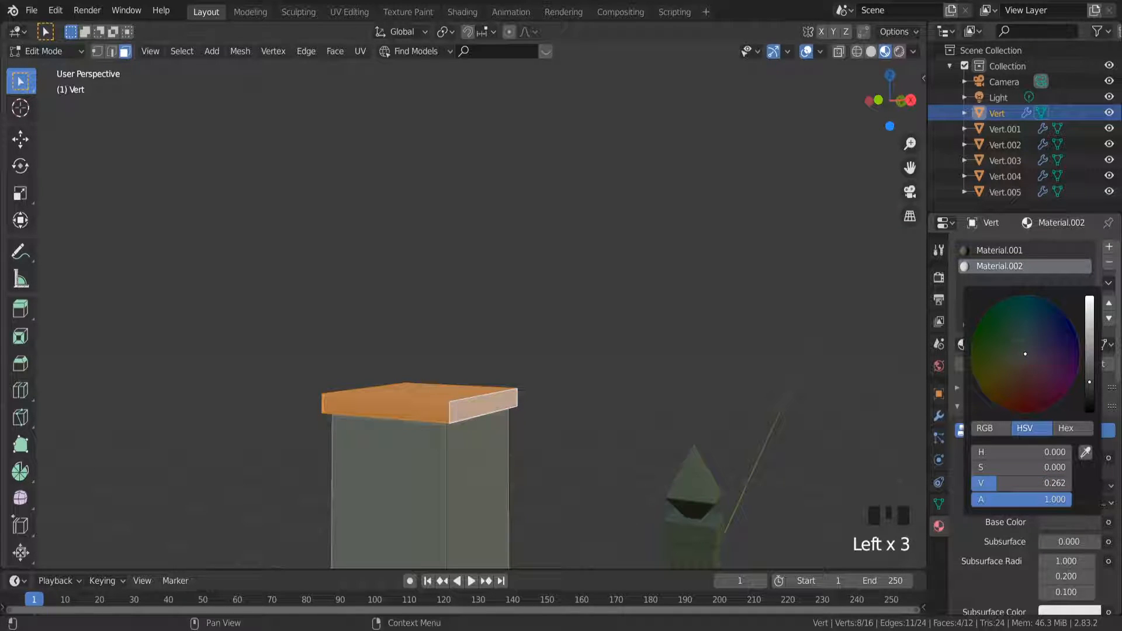
scroll(1047, 555, down, 8)
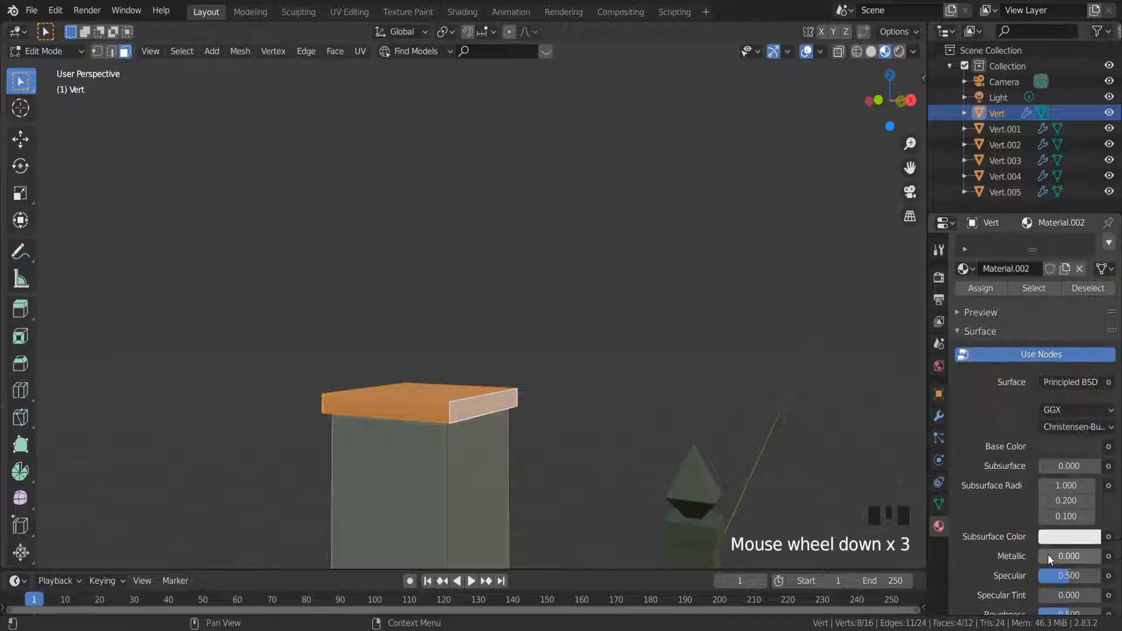
drag(1063, 430, 1099, 430)
scroll(1012, 296, up, 6)
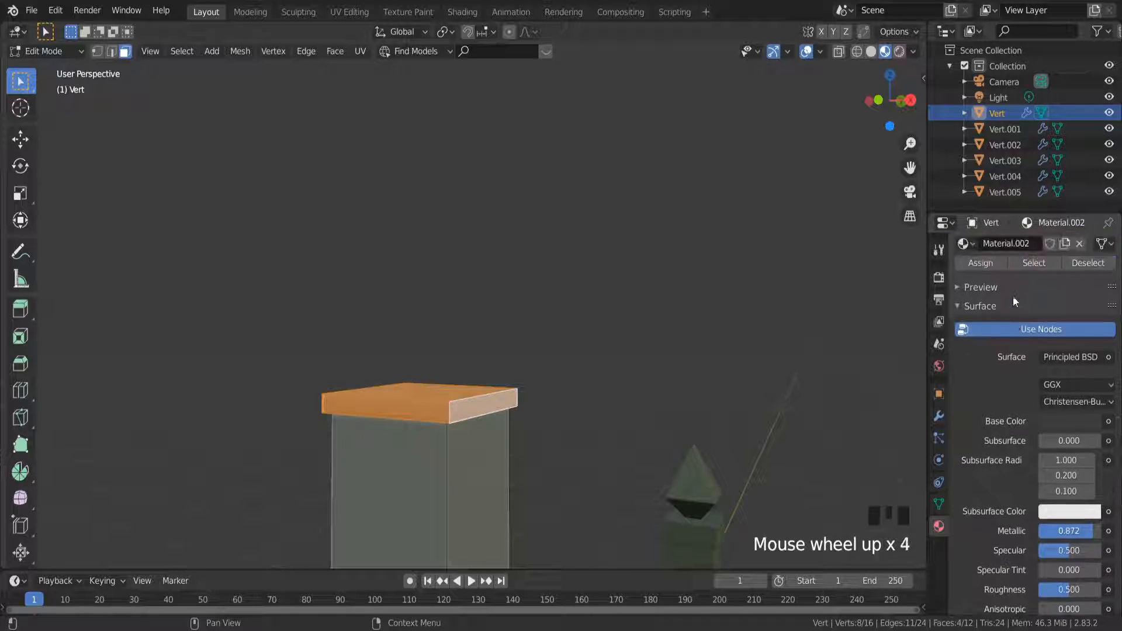
scroll(1012, 296, up, 3)
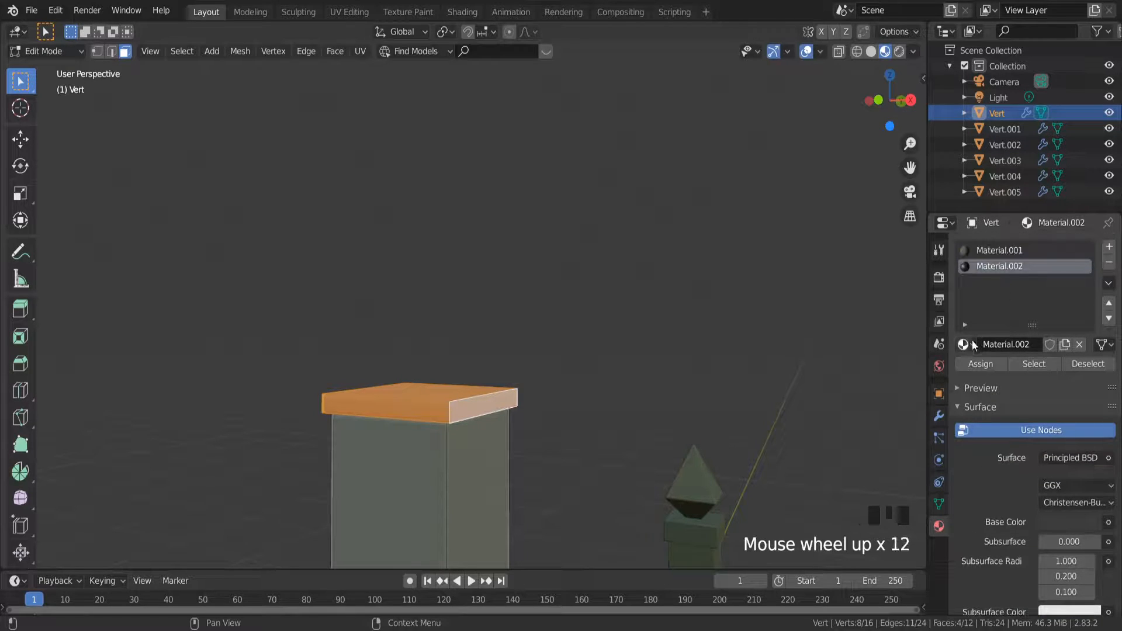
click(988, 366)
key(Tab)
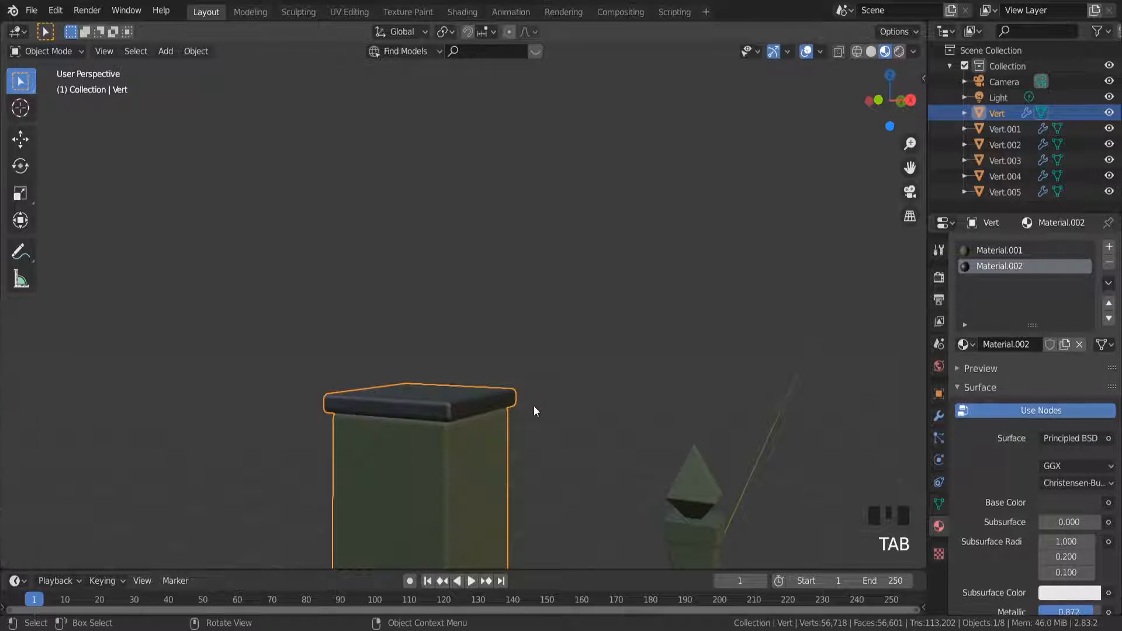
In Edit Mode, duplicate the copied end post's top face in place and scale the duplicate to 1.1
middle_drag(534, 406, 605, 395)
scroll(602, 403, down, 14)
drag(910, 167, 378, 158)
scroll(340, 391, down, 2)
scroll(464, 387, up, 5)
click(461, 374)
scroll(461, 368, up, 2)
key(Tab)
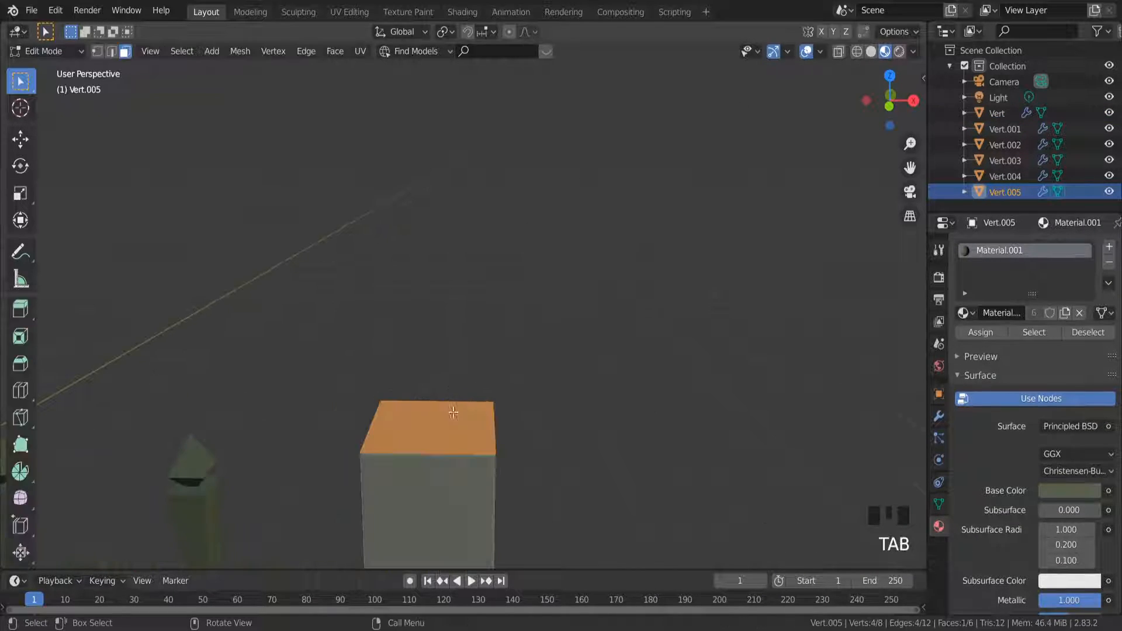
key(e)
right_click(425, 412)
key(shift+d)
text(1.1)
key(Return)
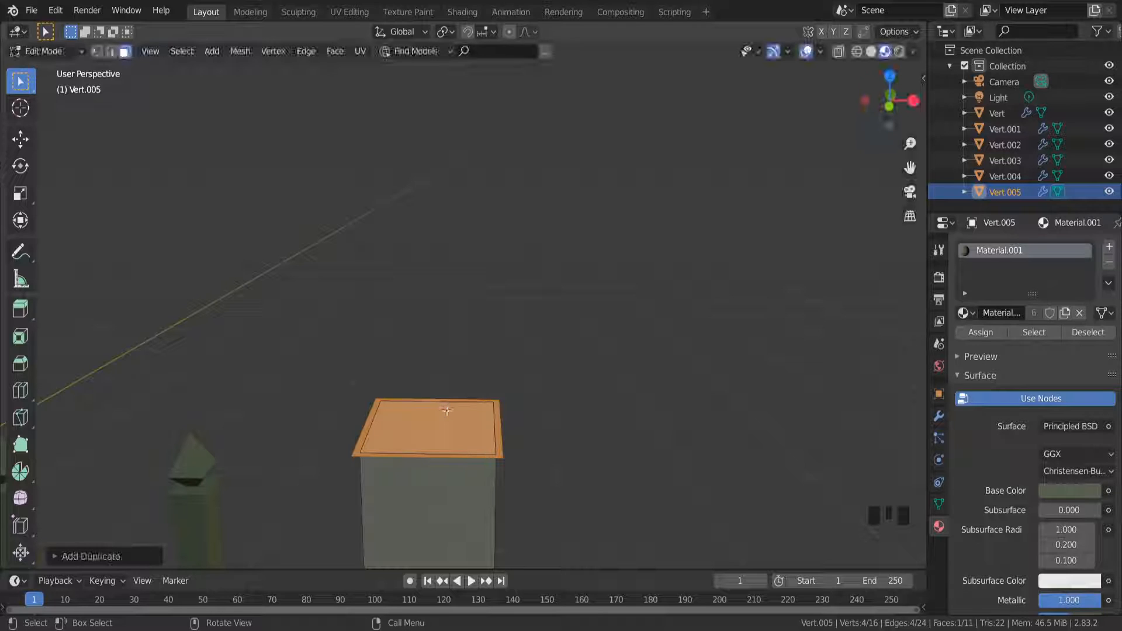
Extrude the enlarged face of the copied end post upward 0.02 m to form its cap
key(e)
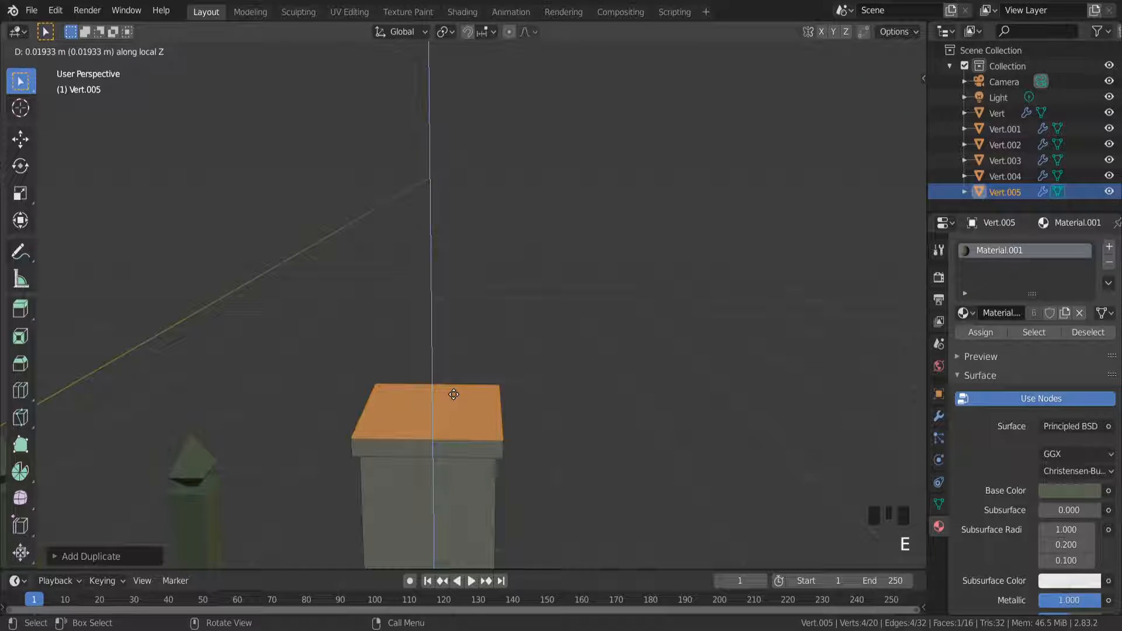
text(.)
text(1)
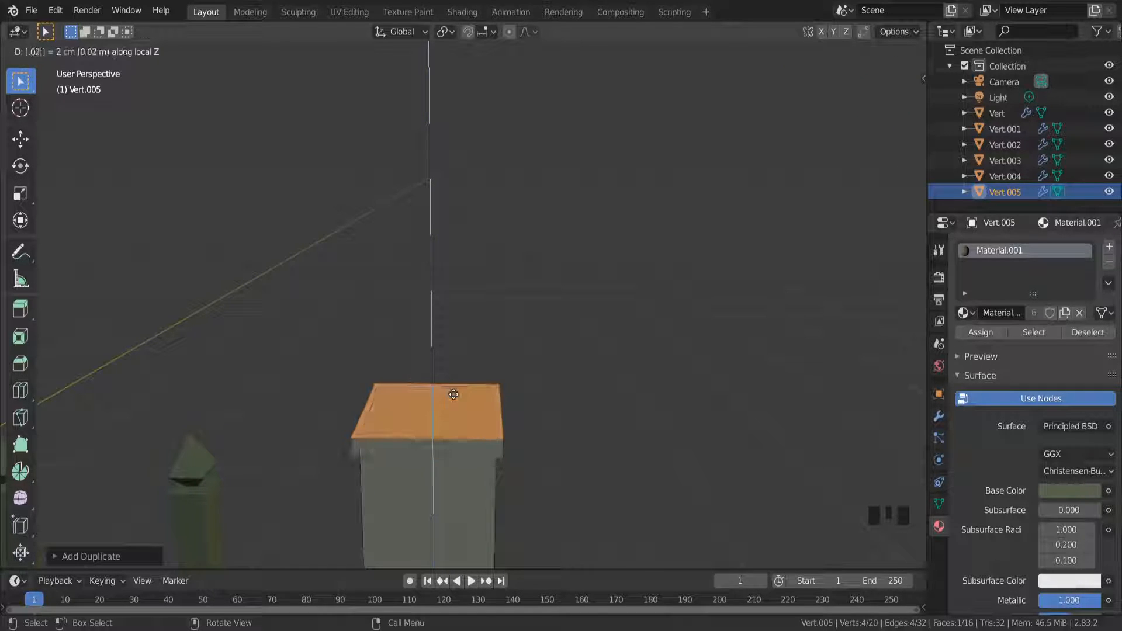
key(Return)
Extend the selection from the top face of the copied post's cap to its side faces
shift+click(436, 448)
middle_drag(436, 448, 519, 444)
shift+click(398, 441)
shift+click(594, 432)
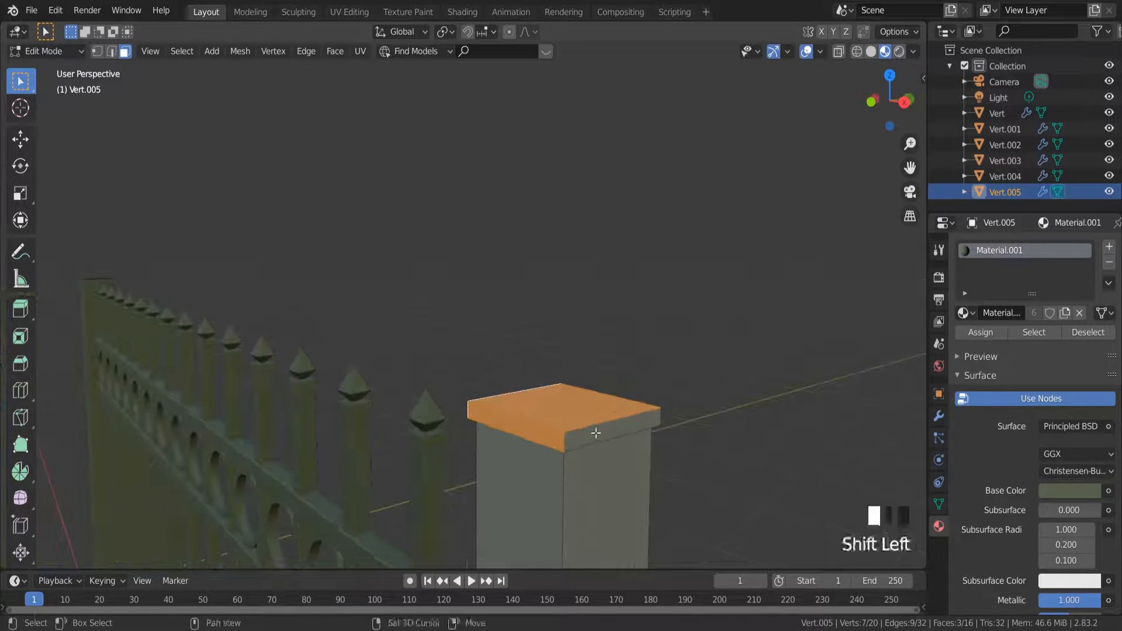
Add a second material slot to the copied post, choose Material.002 and assign it to the selected cap faces, ending in Object Mode
click(1108, 246)
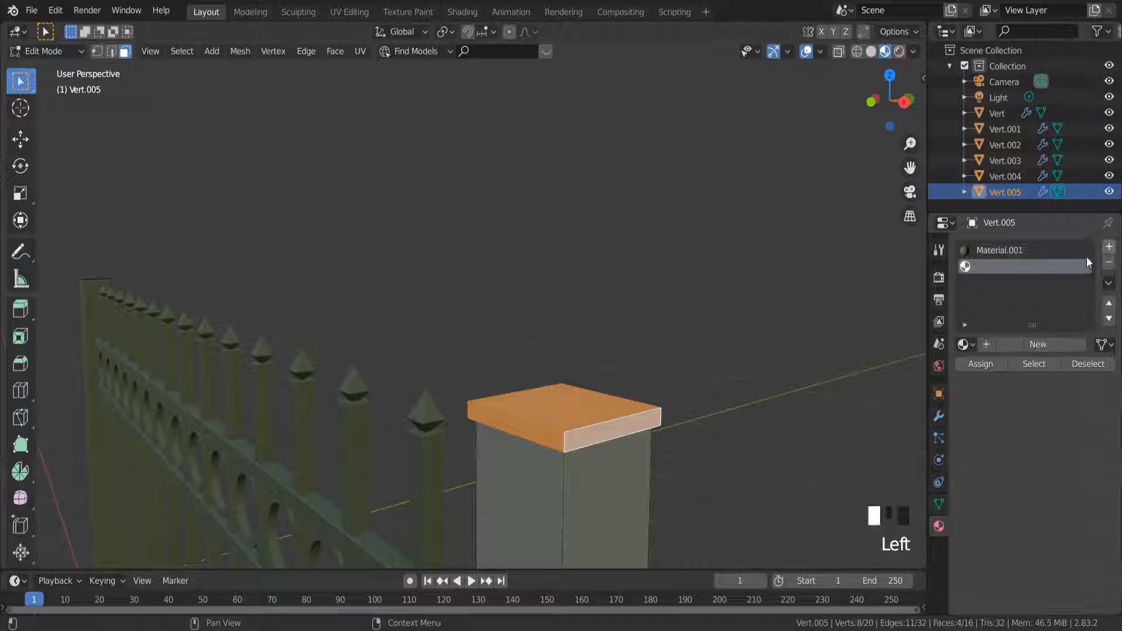
click(1008, 345)
click(966, 344)
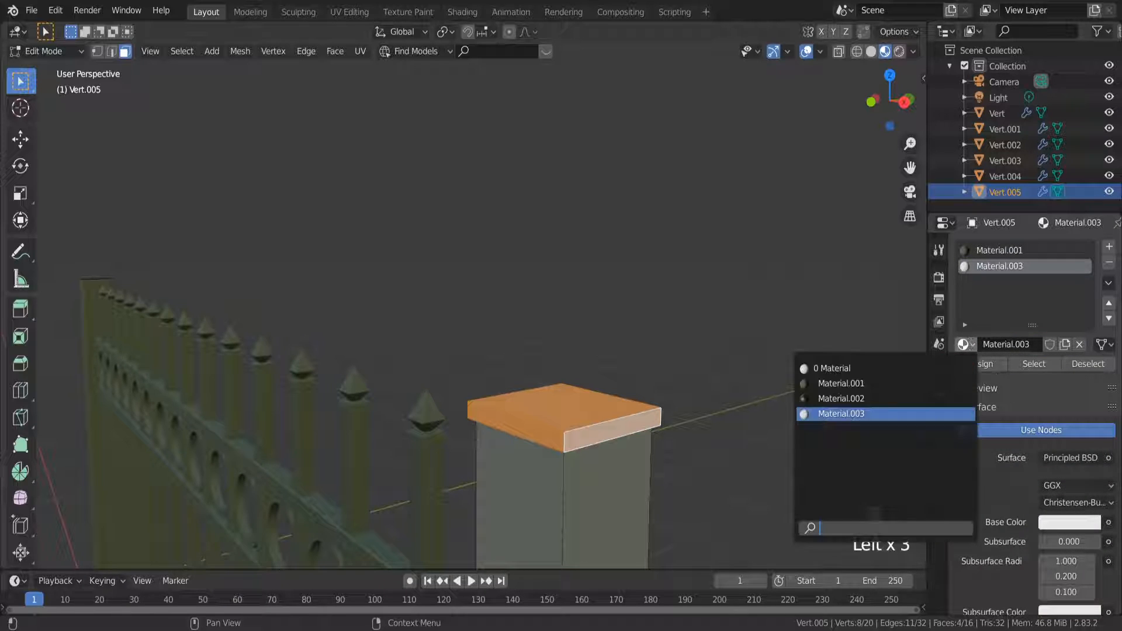
click(915, 398)
key(Tab)
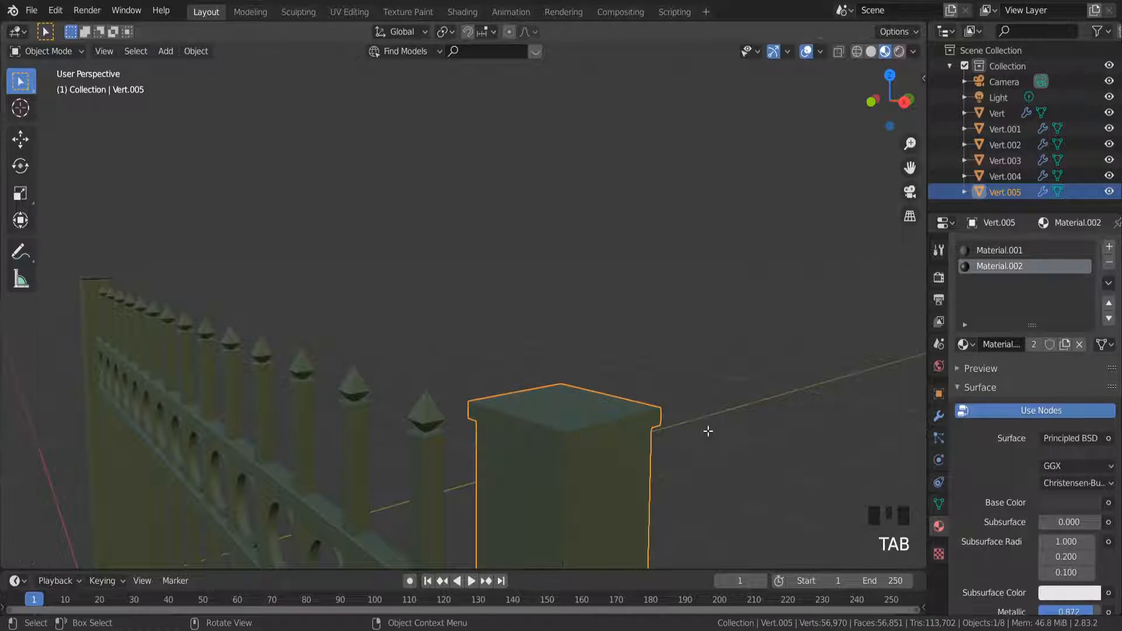
key(Tab)
click(997, 364)
key(Tab)
Deselect the post and add a plane mesh to serve as the ground
scroll(657, 409, down, 6)
mouse_move(662, 415)
middle_down()
mouse_move(605, 423)
mouse_move(640, 414)
middle_up()
scroll(594, 444, down, 3)
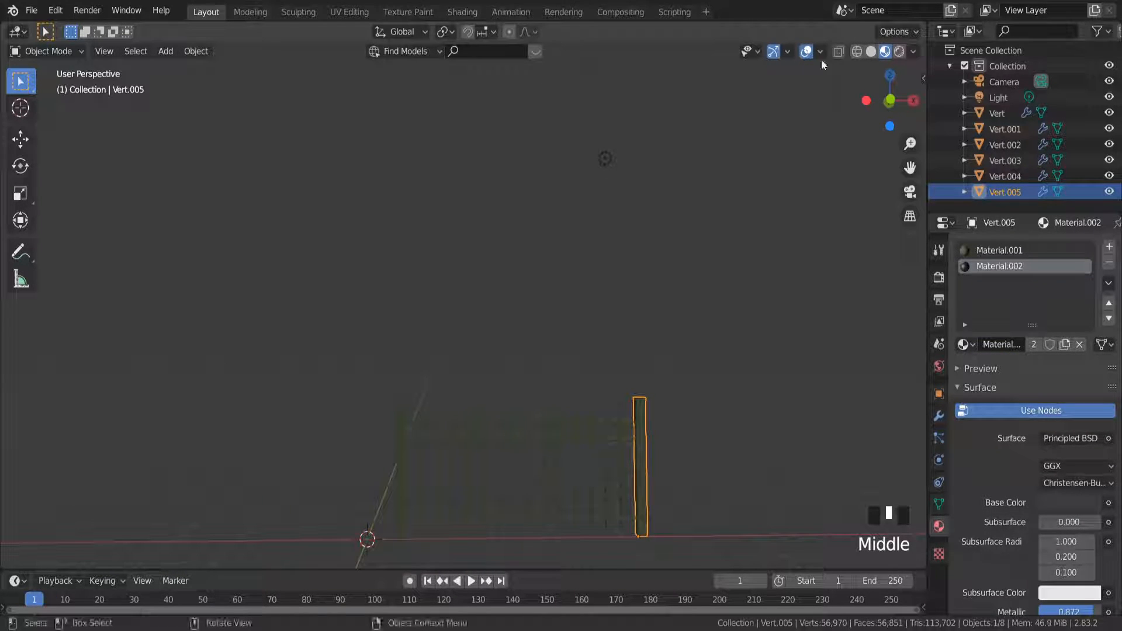
click(731, 416)
key(shift+a)
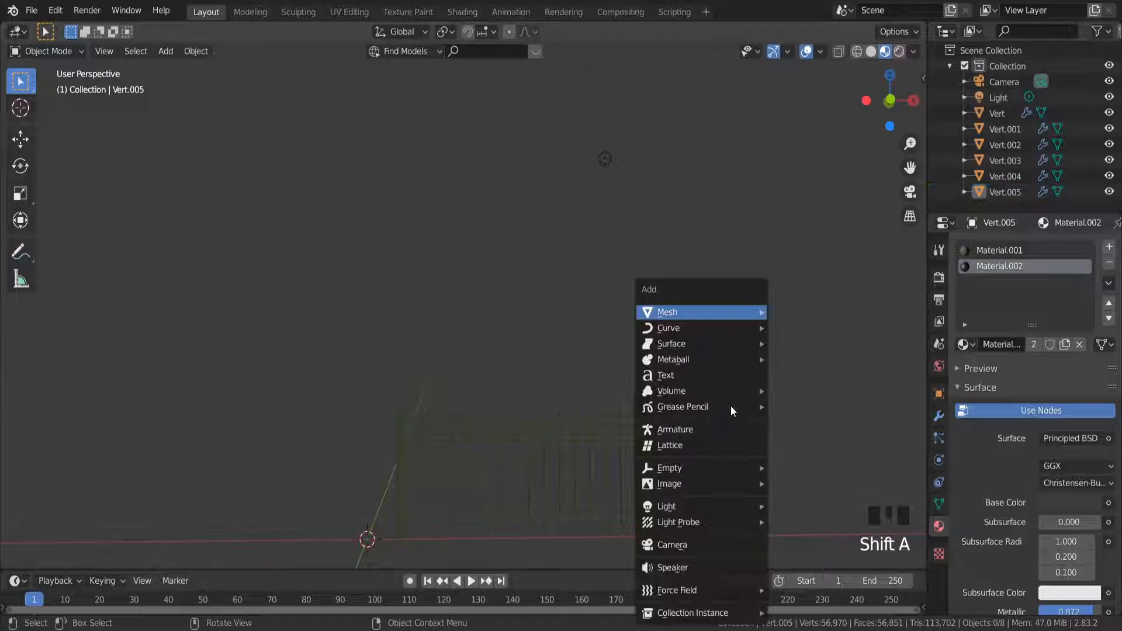
mouse_move(725, 311)
click(826, 311)
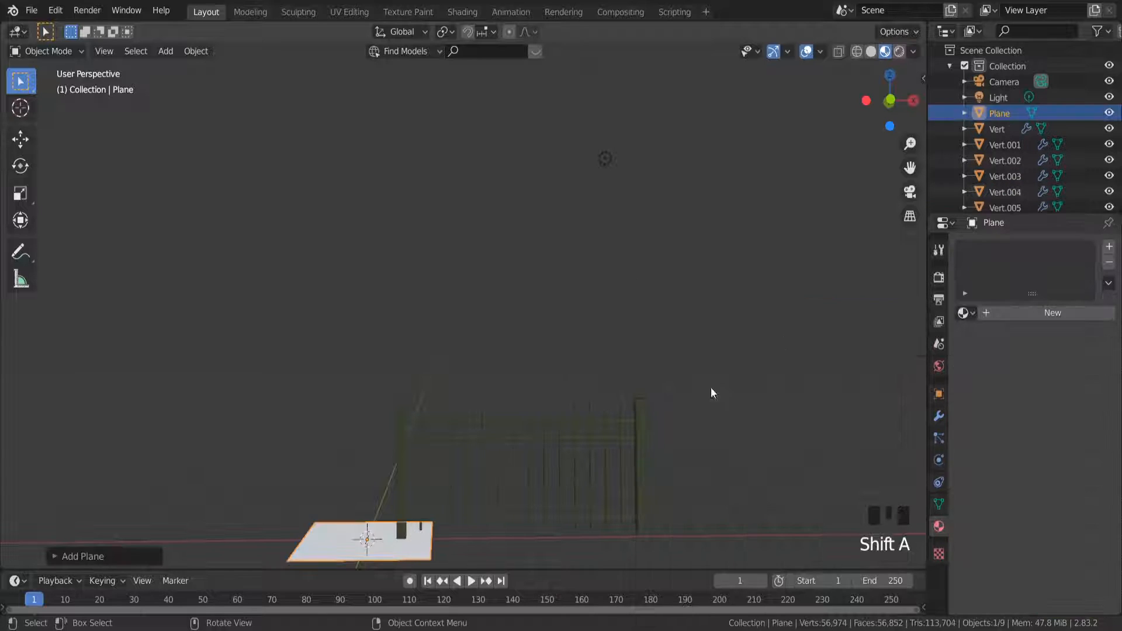
Move the ground plane along X so it sits beneath the middle of the fence
scroll(597, 473, down, 2)
middle_drag(597, 473, 580, 498)
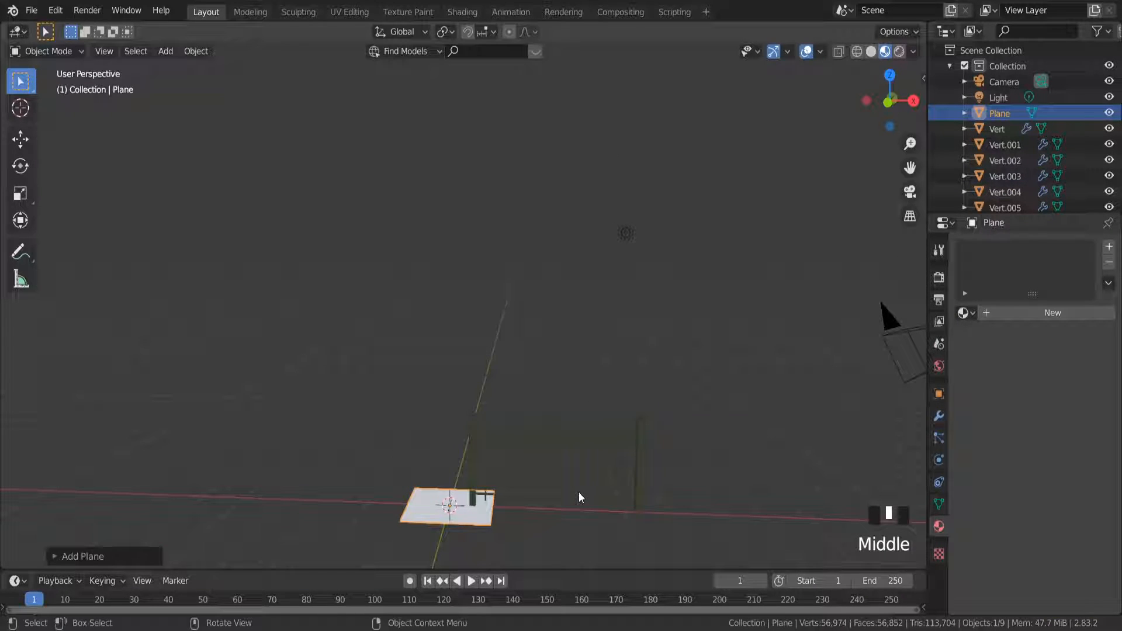
key(g)
key(x)
click(686, 474)
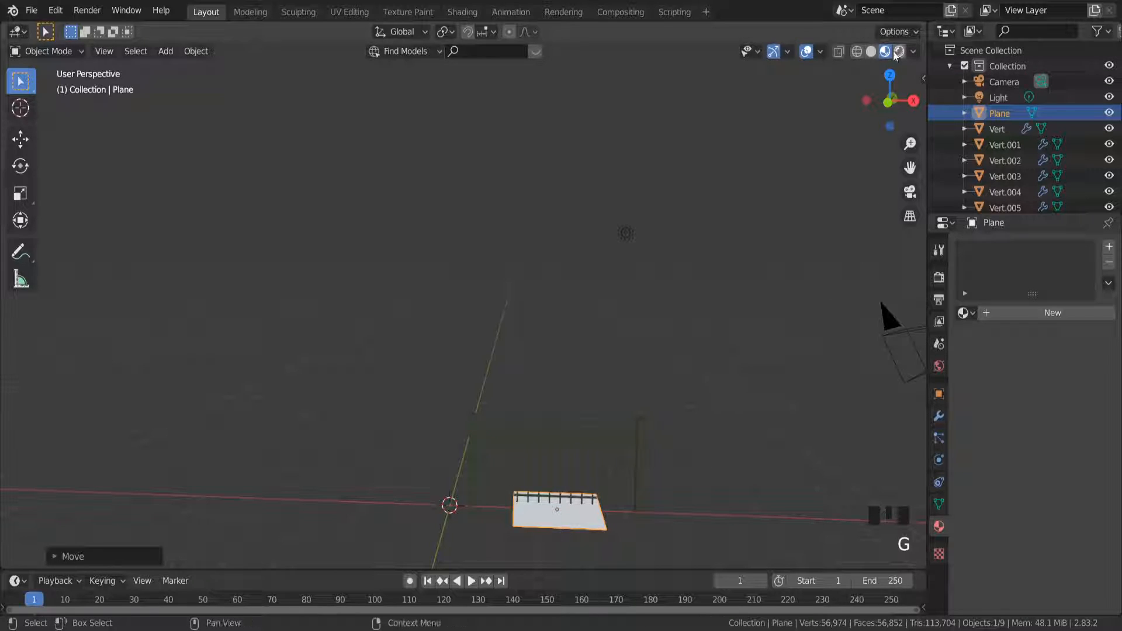
With rendered viewport shading on, stretch the ground plane along X until it extends past both end posts
key(s)
key(x)
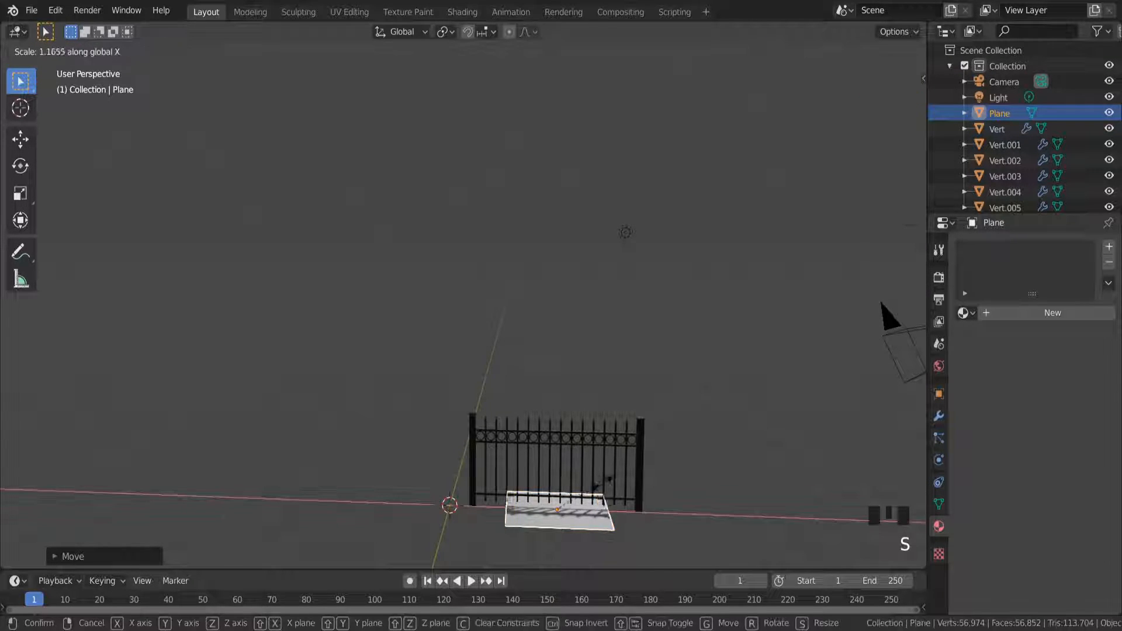
click(686, 474)
Deselect the plane and add a point light to the scene
click(581, 384)
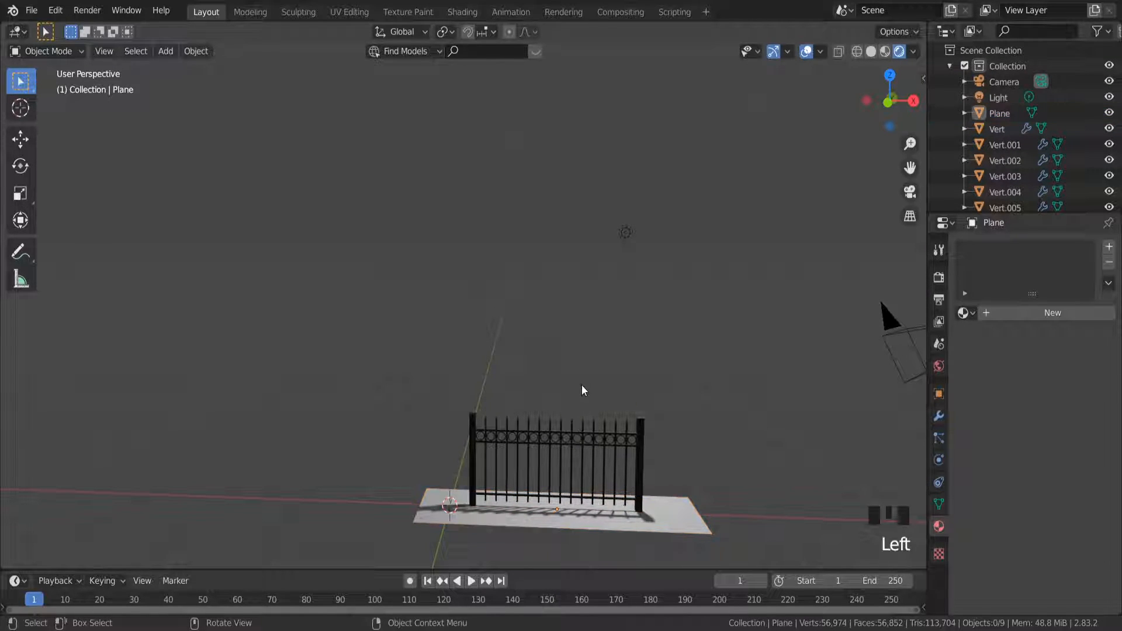
key(shift+a)
mouse_move(535, 311)
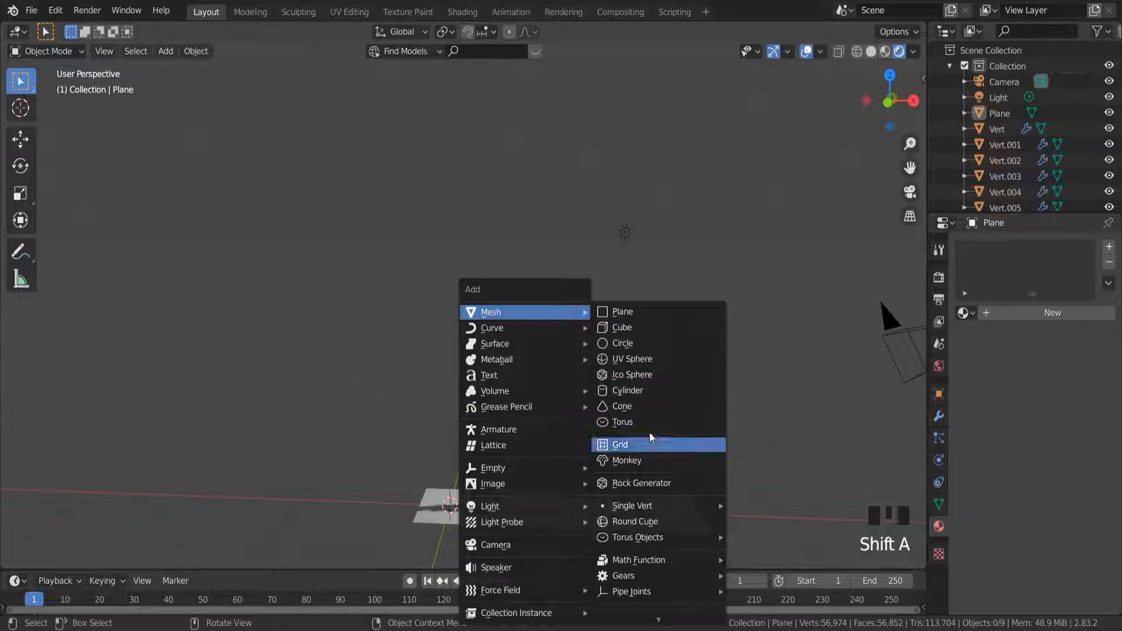
mouse_move(507, 509)
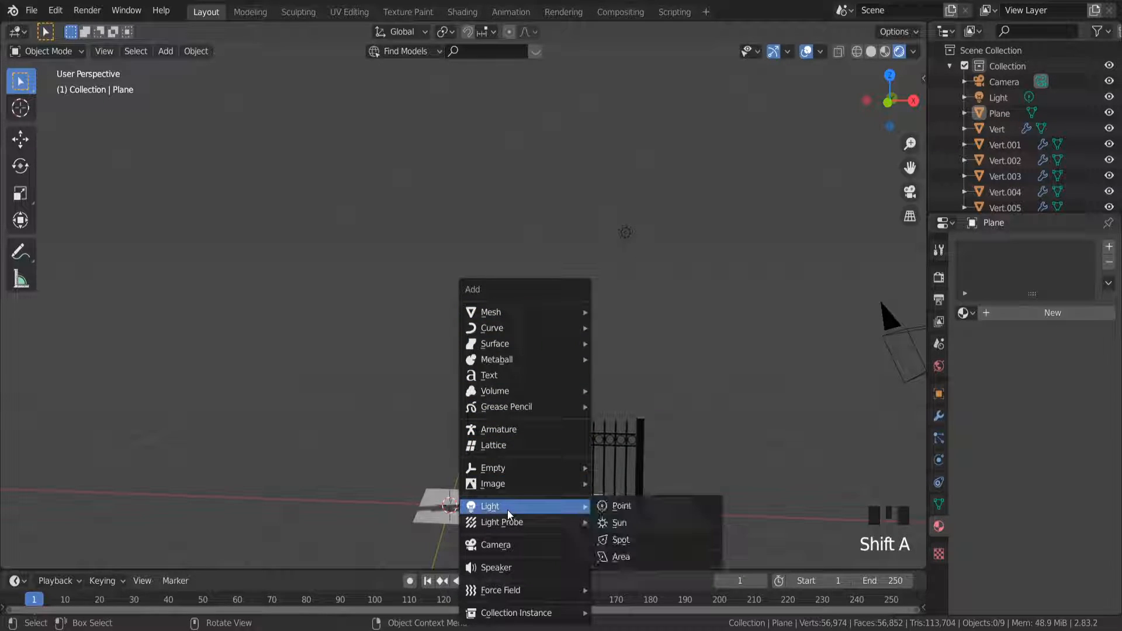
click(645, 506)
Move the point light along X to the fence's middle and raise it along Z above the fence
key(g)
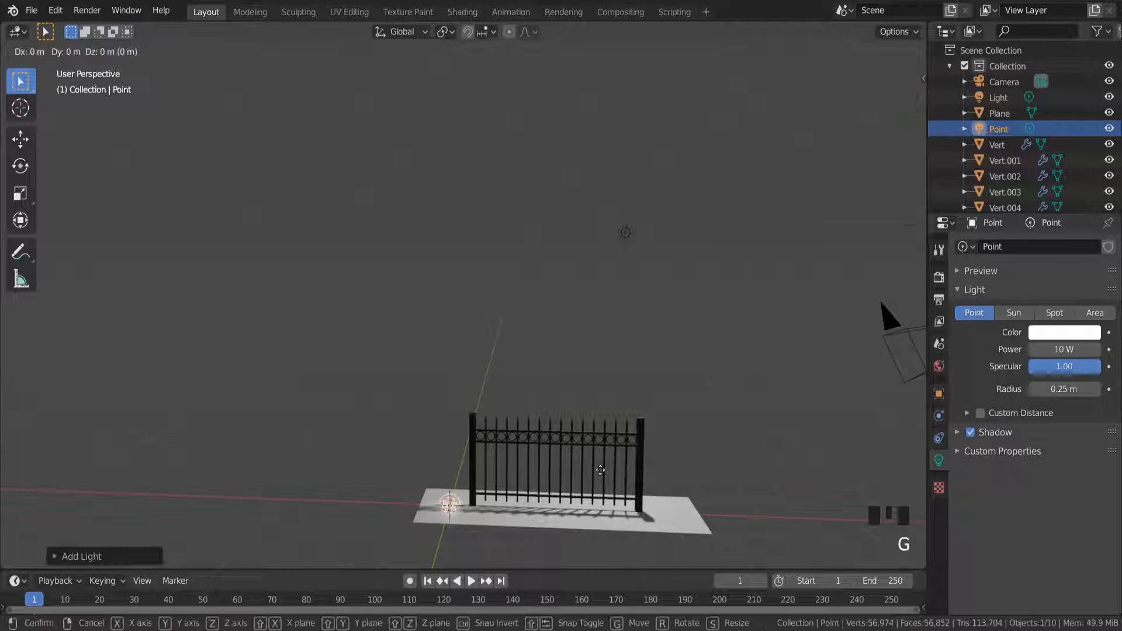
key(x)
click(707, 467)
key(g)
key(z)
click(711, 310)
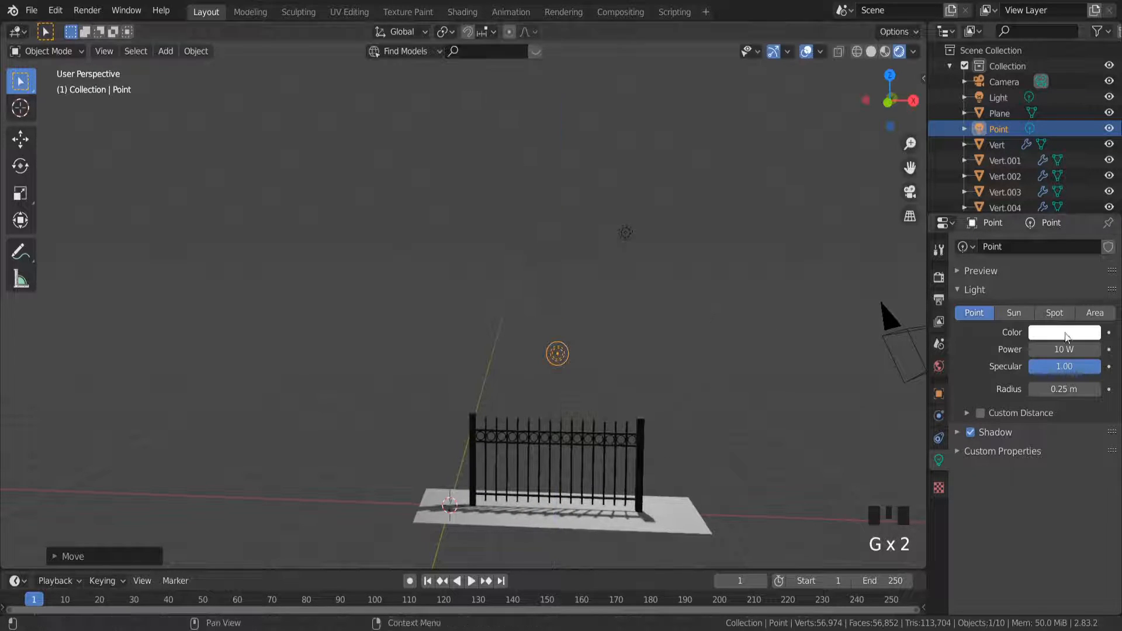
Set the point light's power to 5000 W and its radius to 1 m
click(1064, 349)
text(5000)
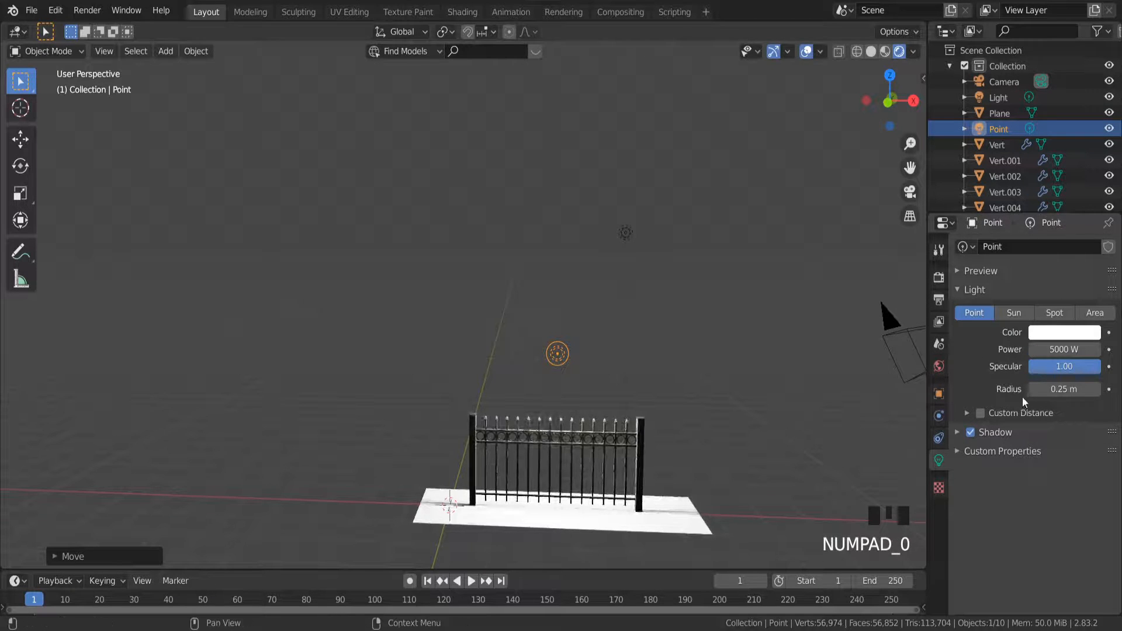
scroll(590, 433, up, 2)
click(1059, 389)
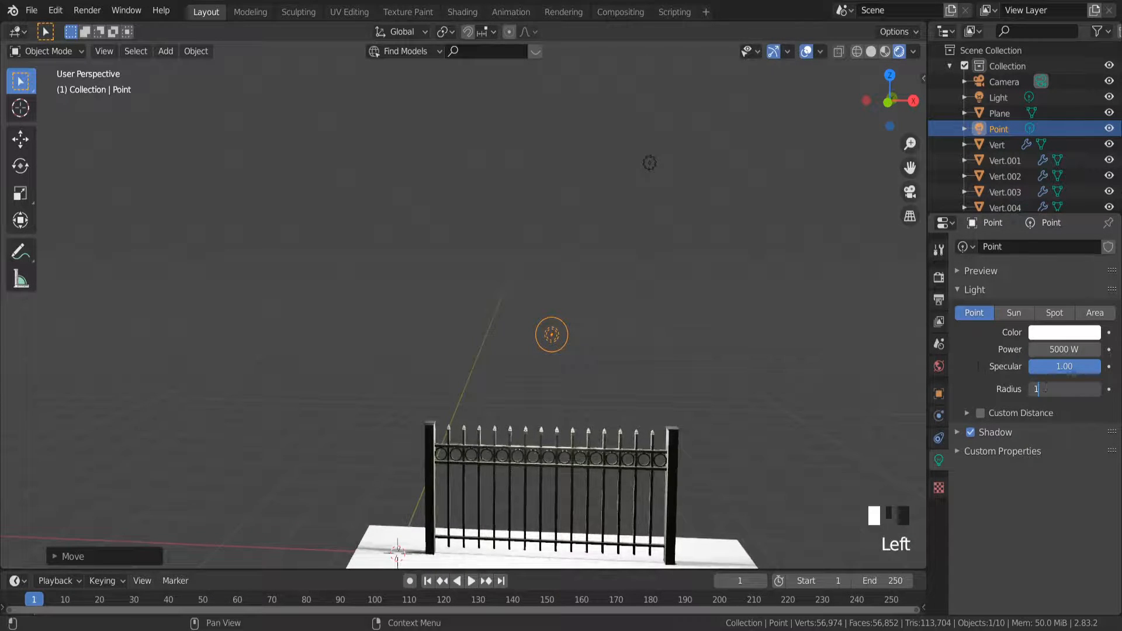
text(1)
key(Return)
Shift the point light along the Y axis relative to the fence
scroll(604, 436, up, 3)
scroll(607, 441, down, 3)
middle_drag(609, 442, 688, 443)
key(g)
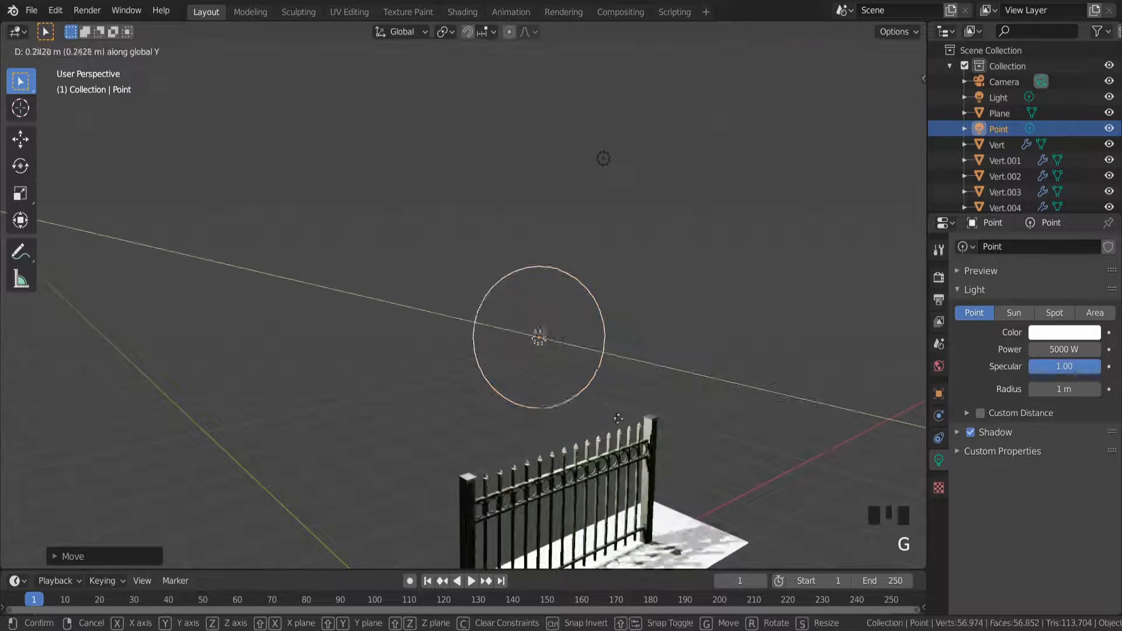
click(612, 408)
Turn the view to face the fence from the front and align the active camera to that view
key(KP_0)
key(KP_0)
middle_drag(567, 490, 556, 464)
scroll(556, 463, down, 4)
scroll(538, 496, down, 3)
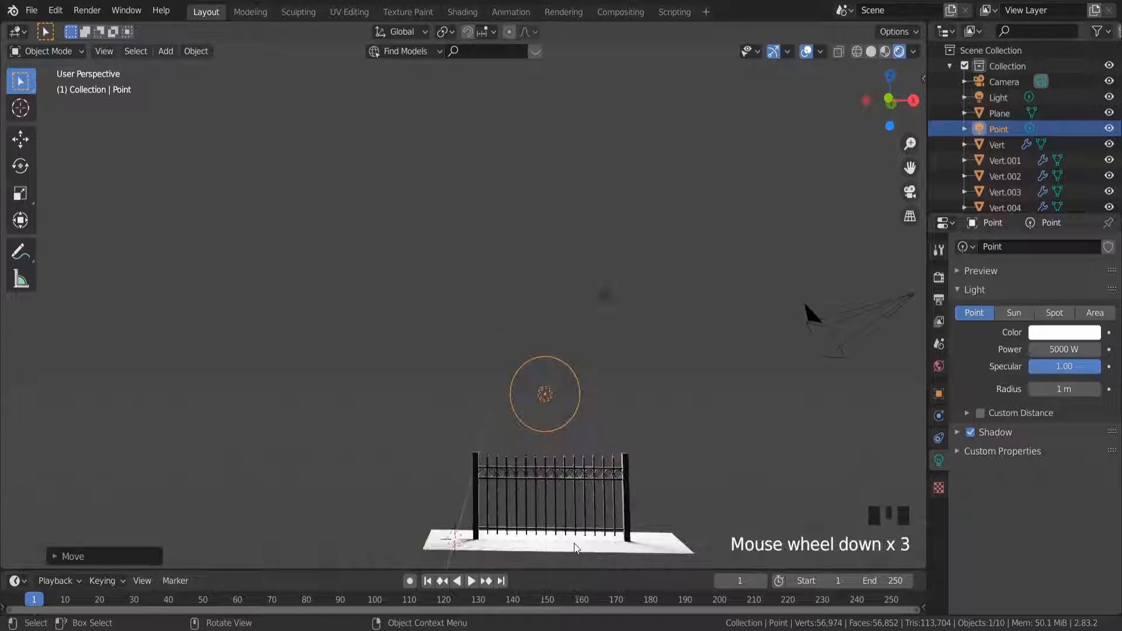
scroll(619, 510, up, 1)
scroll(620, 510, down, 1)
click(888, 101)
click(889, 100)
key(ctrl+alt+KP_0)
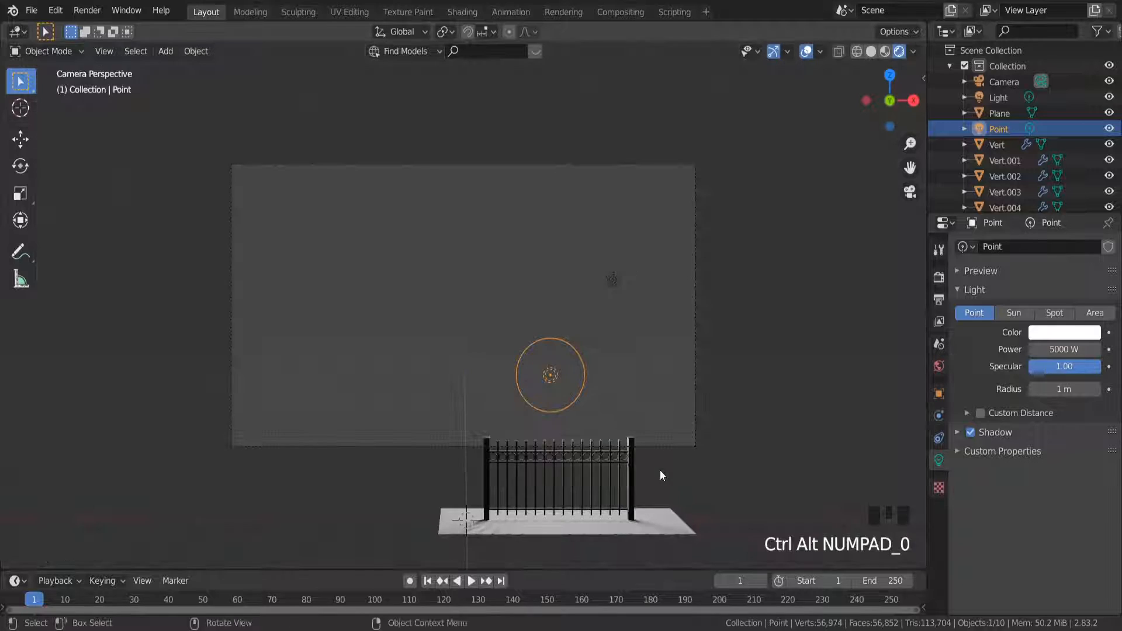
Turn on Lock Camera to View in the viewport's view settings
key(n)
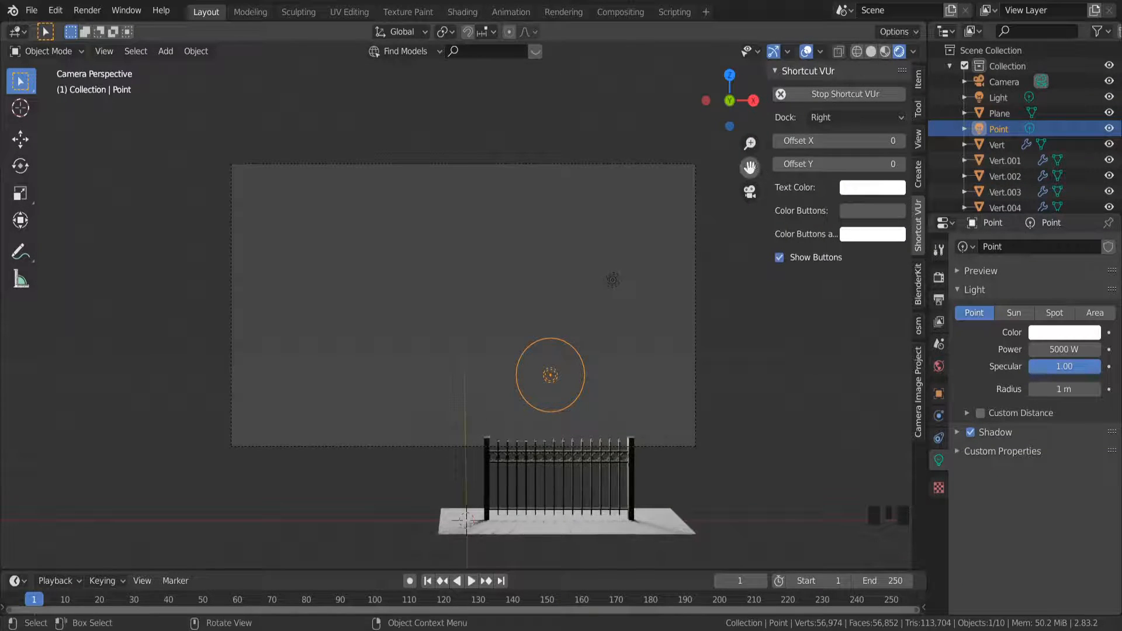
drag(612, 280, 555, 231)
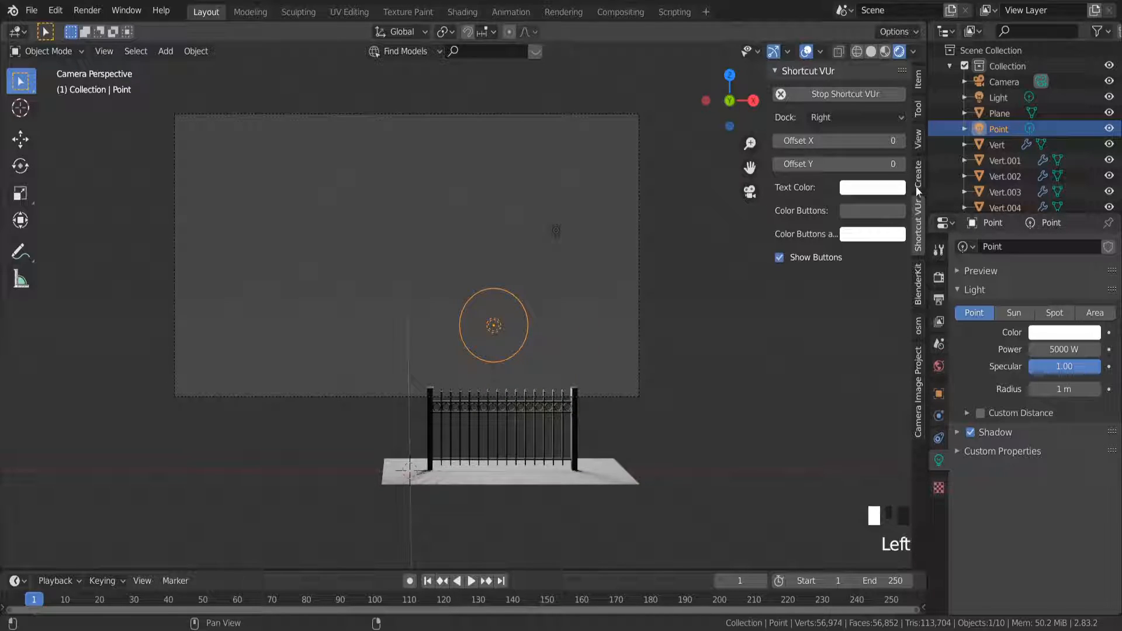
click(918, 139)
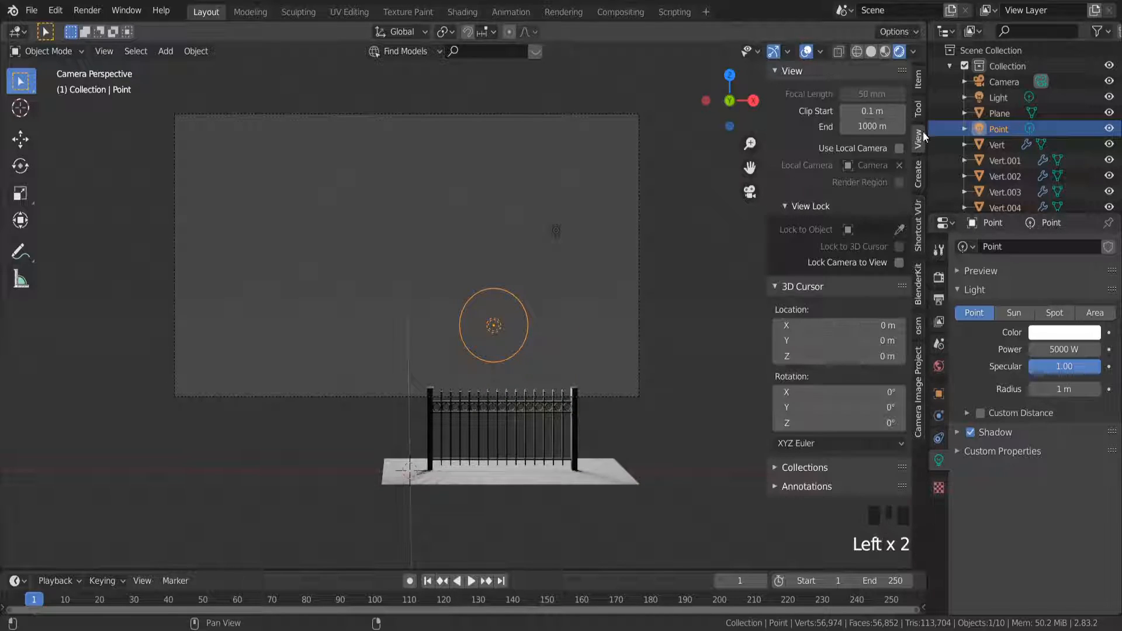
click(898, 262)
Frame the whole fence and ground plane centrally in the camera from slightly above, then turn off Lock Camera to View
drag(750, 168, 482, 284)
scroll(446, 338, down, 3)
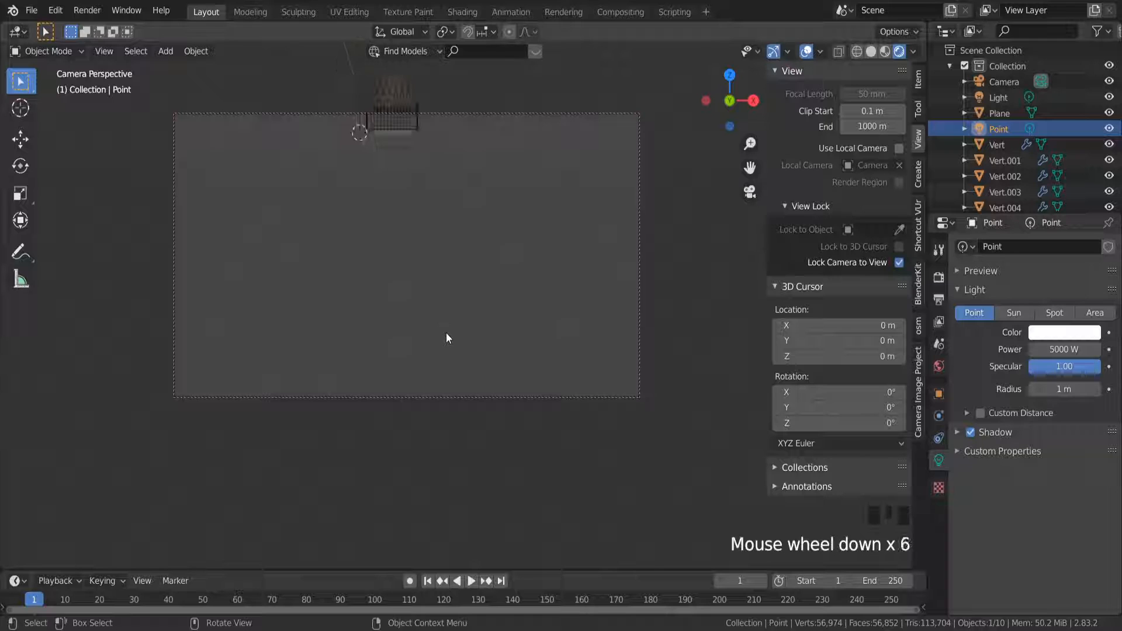
scroll(406, 98, up, 7)
drag(749, 167, 700, 174)
scroll(574, 234, up, 1)
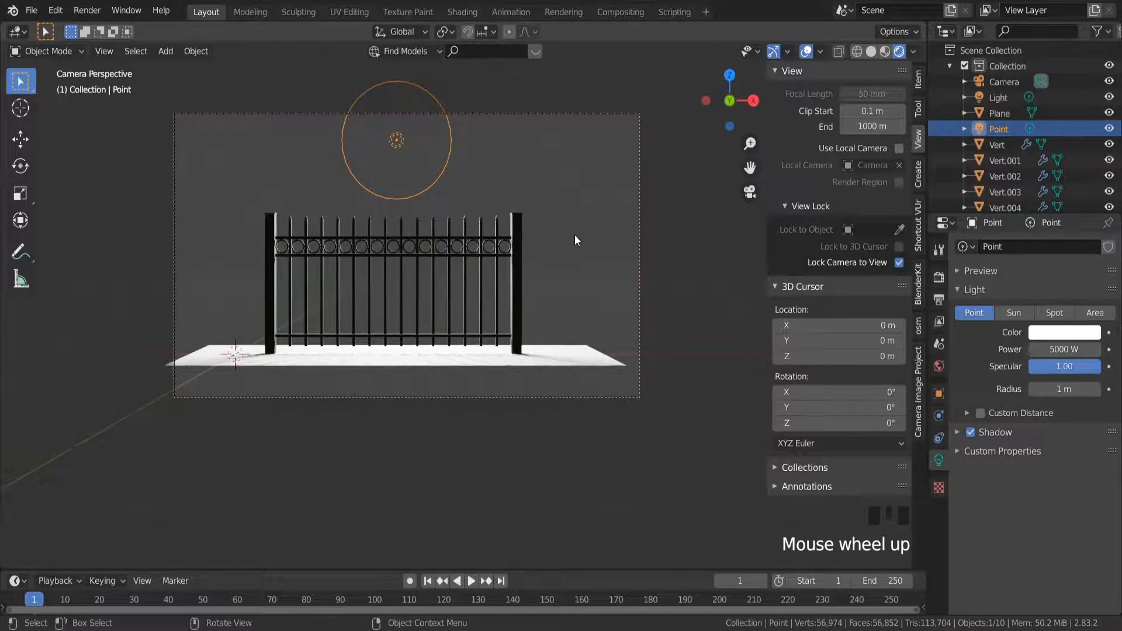
middle_drag(503, 306, 503, 317)
drag(750, 167, 758, 154)
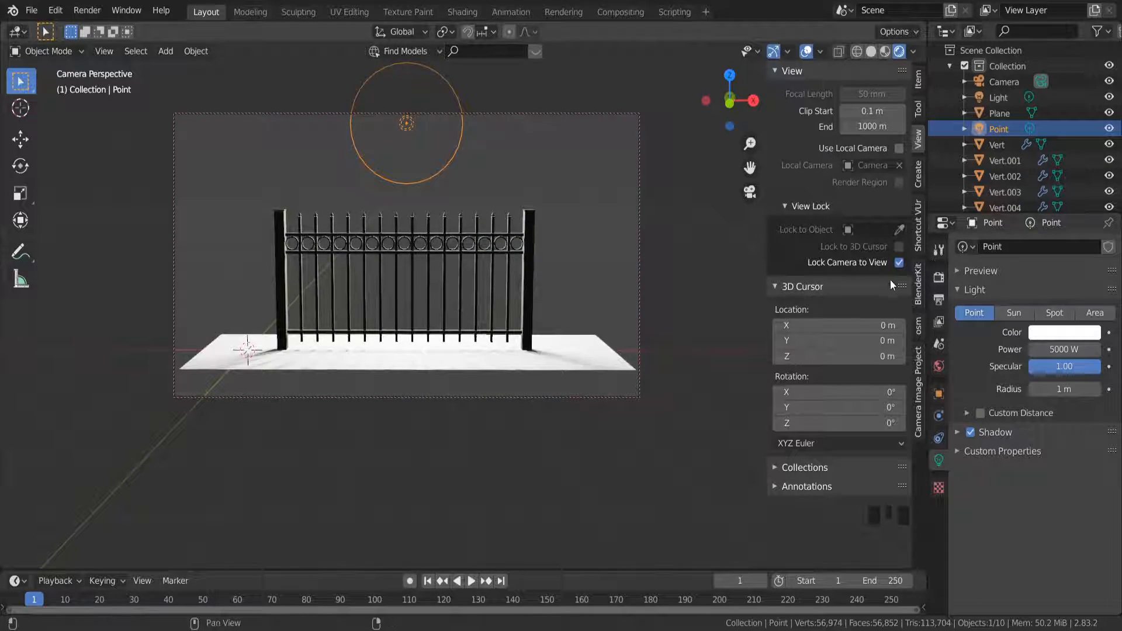
click(898, 262)
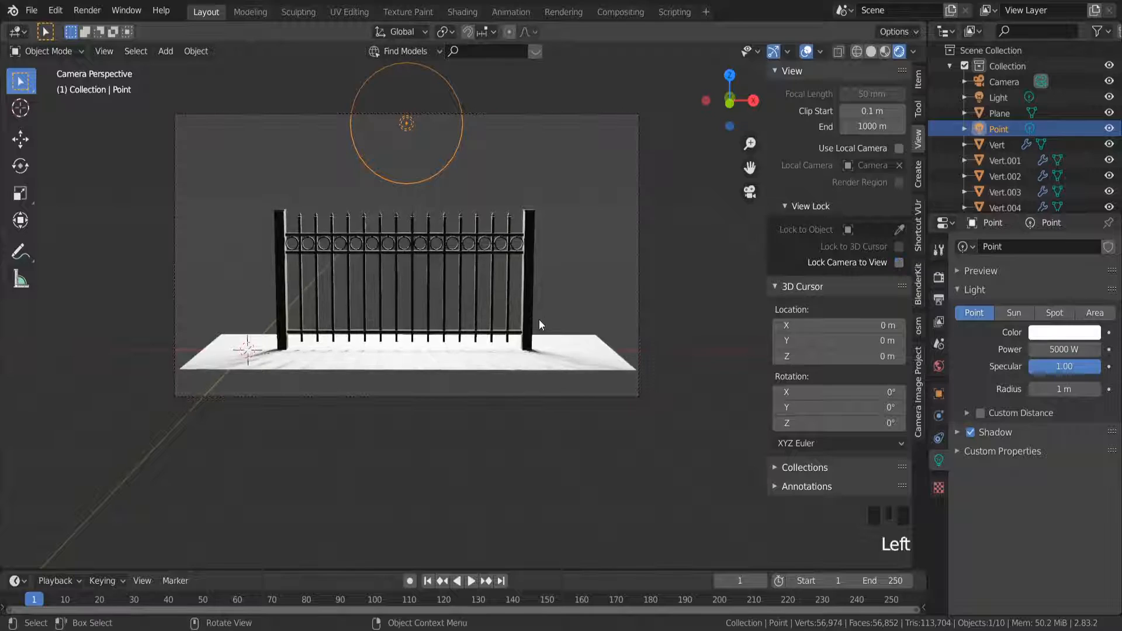
Select the ground plane and enlarge it along X and then along Y
scroll(538, 320, down, 2)
middle_drag(457, 382, 416, 443)
click(401, 468)
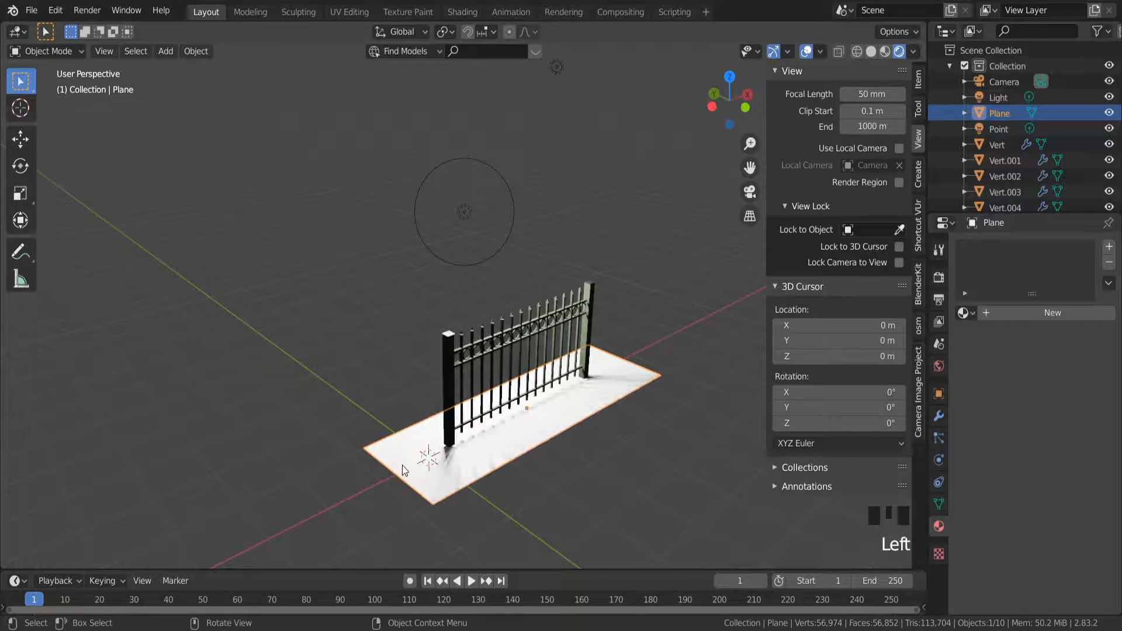
key(s)
key(x)
click(363, 468)
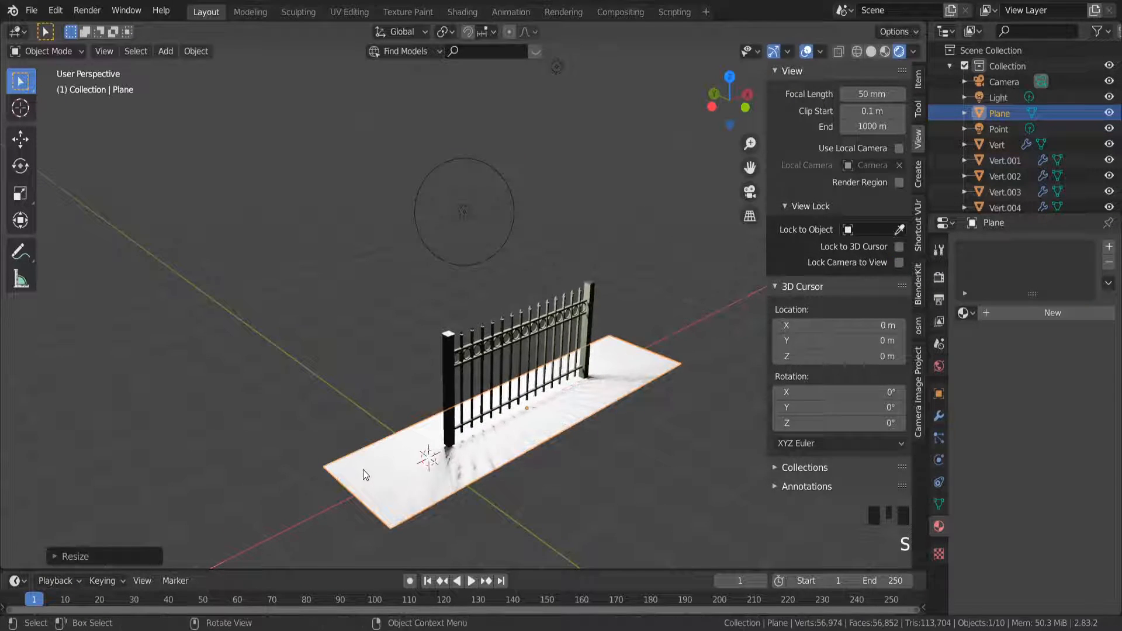
key(s)
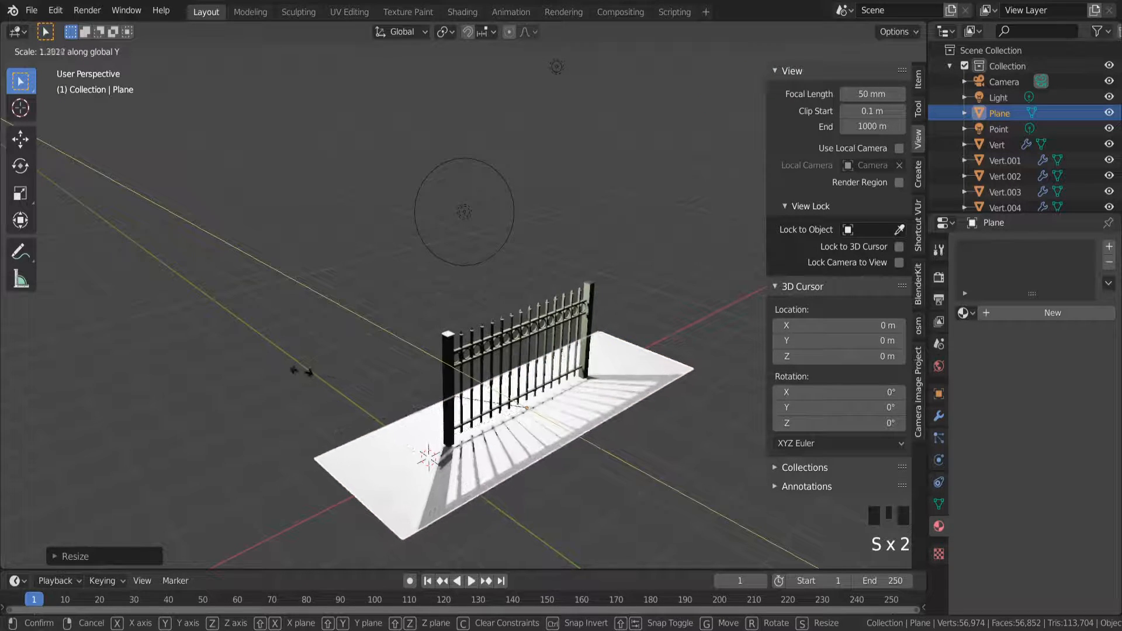
click(501, 436)
Move the ground plane along Y so most of it lies behind the fence
key(g)
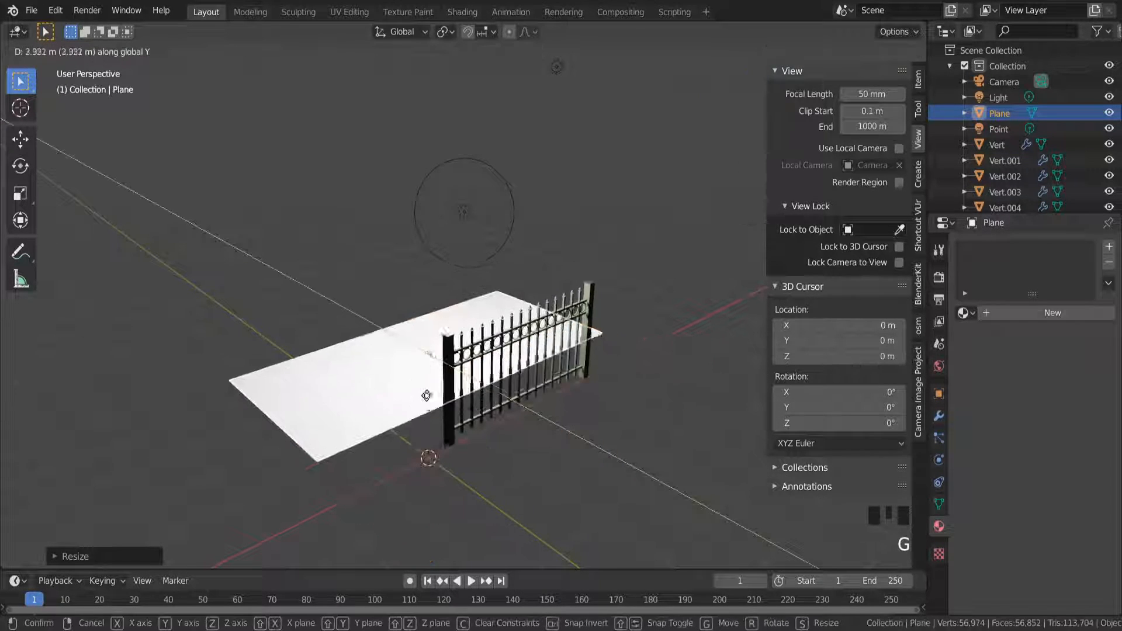
click(353, 379)
In Edit Mode, extrude the plane's rear edge upward along Z into a backdrop wall taller than the fence
middle_drag(353, 378, 391, 383)
key(Tab)
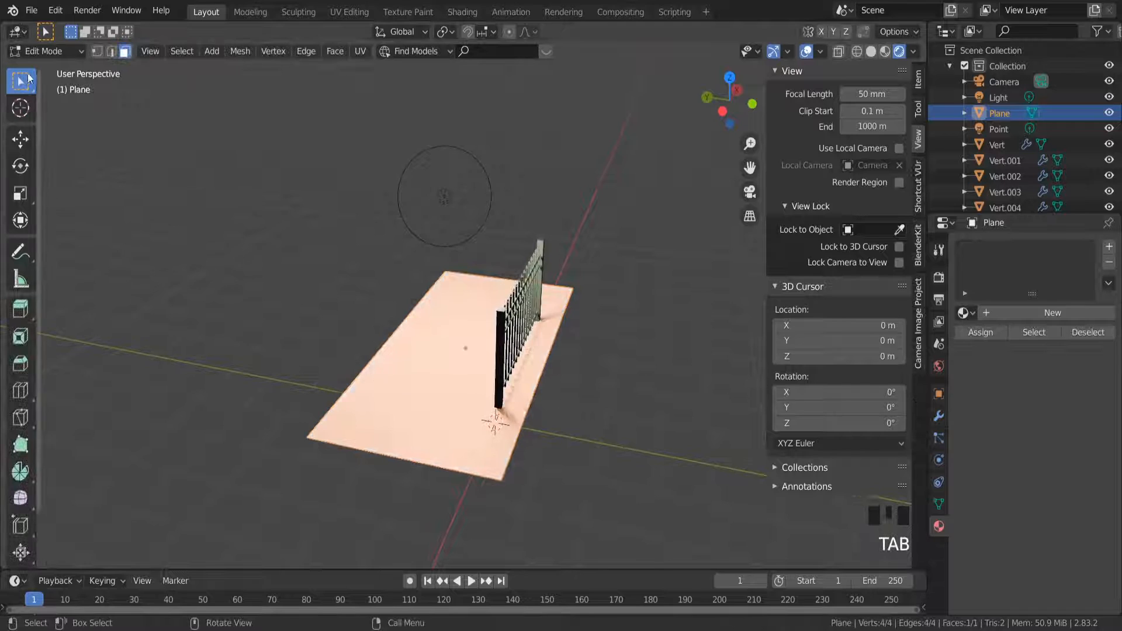
click(111, 52)
click(375, 373)
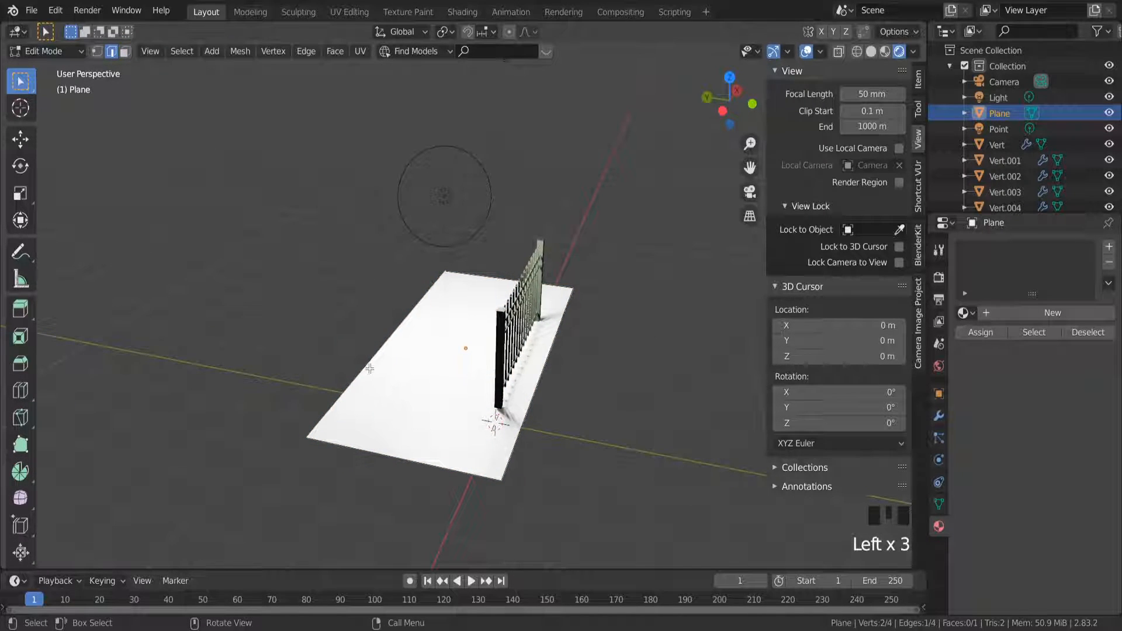
key(e)
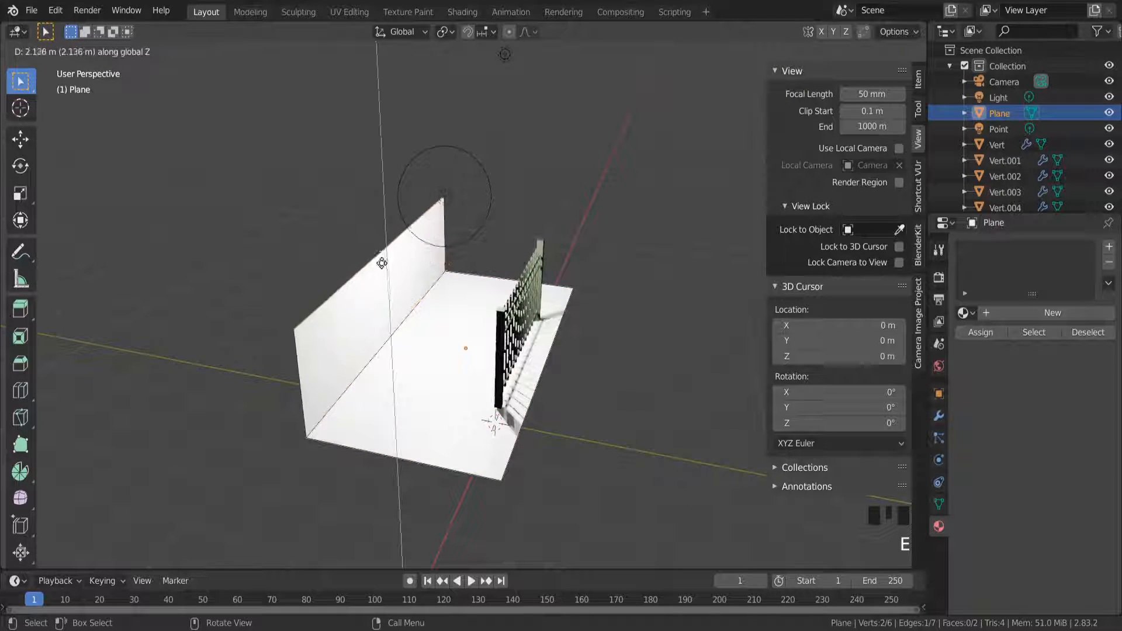
click(378, 334)
Bevel the crease edge between the ground plane and the backdrop wall with 12 segments into a wide curve
click(391, 339)
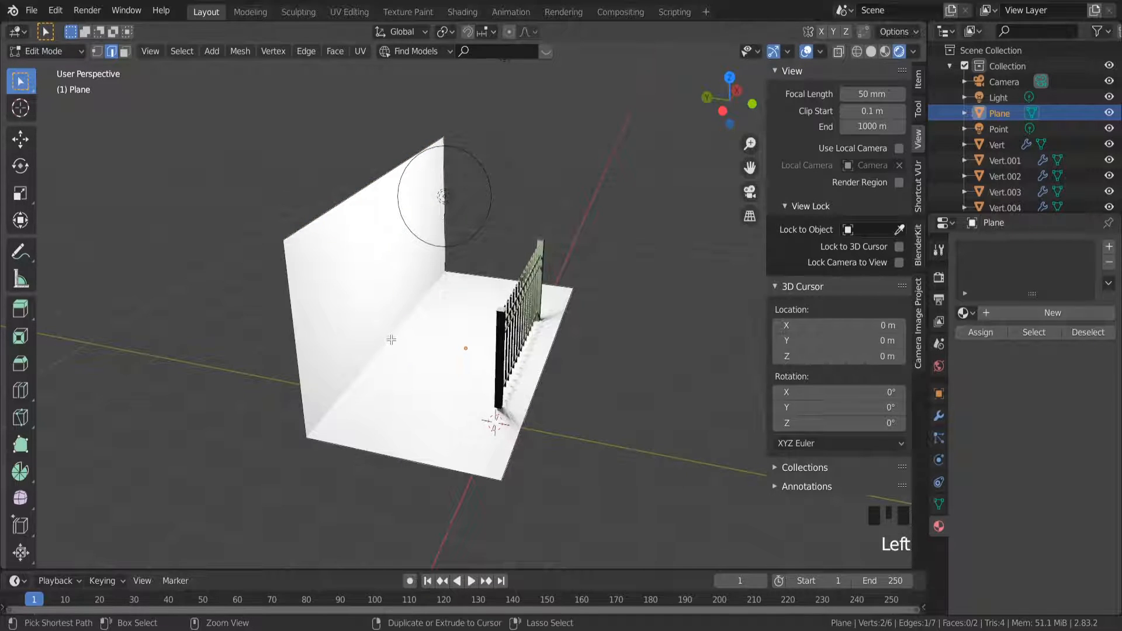
key(ctrl+b)
scroll(445, 266, up, 11)
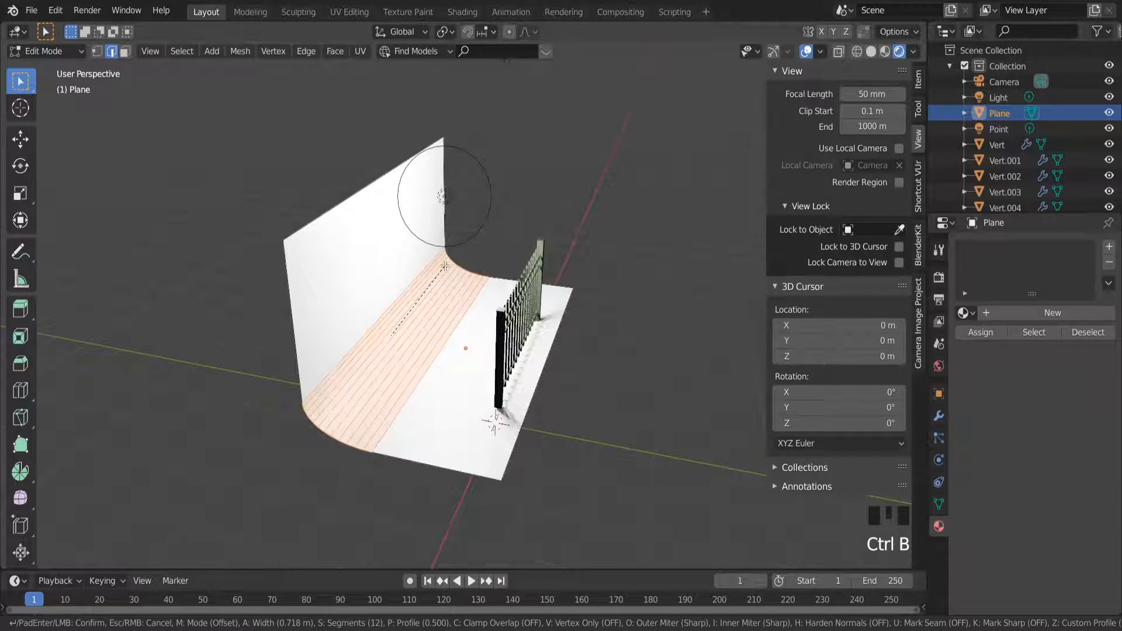
click(444, 272)
Return to Object Mode and shade the curved backdrop smooth
key(Tab)
right_click(455, 358)
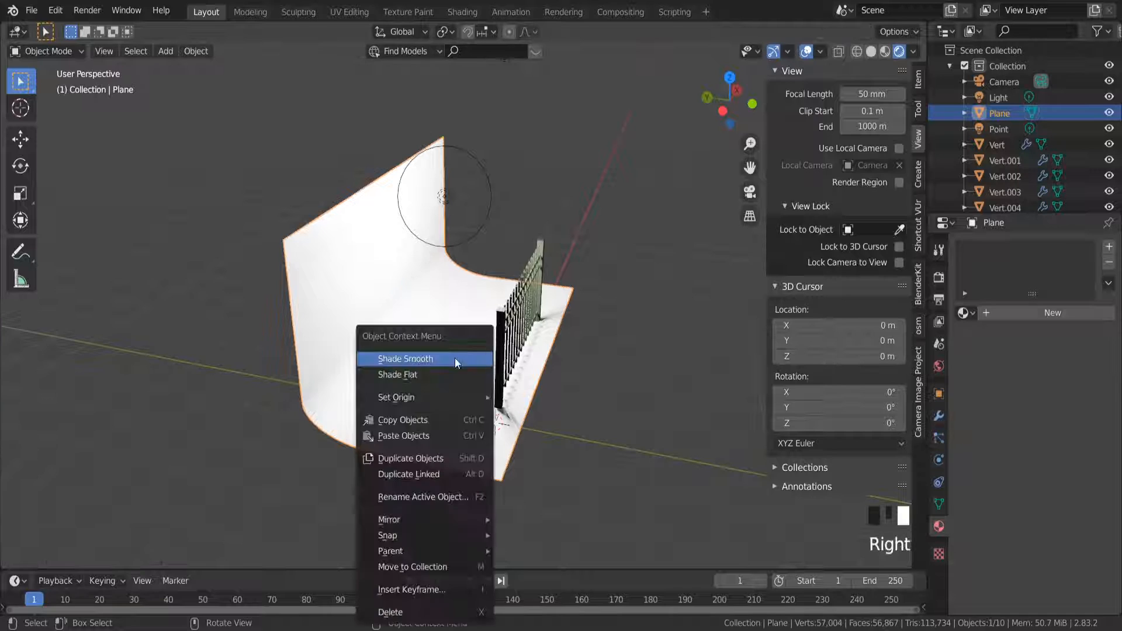
click(454, 353)
Move the backdrop along Y toward the camera so more floor lies in front of the fence
key(KP_0)
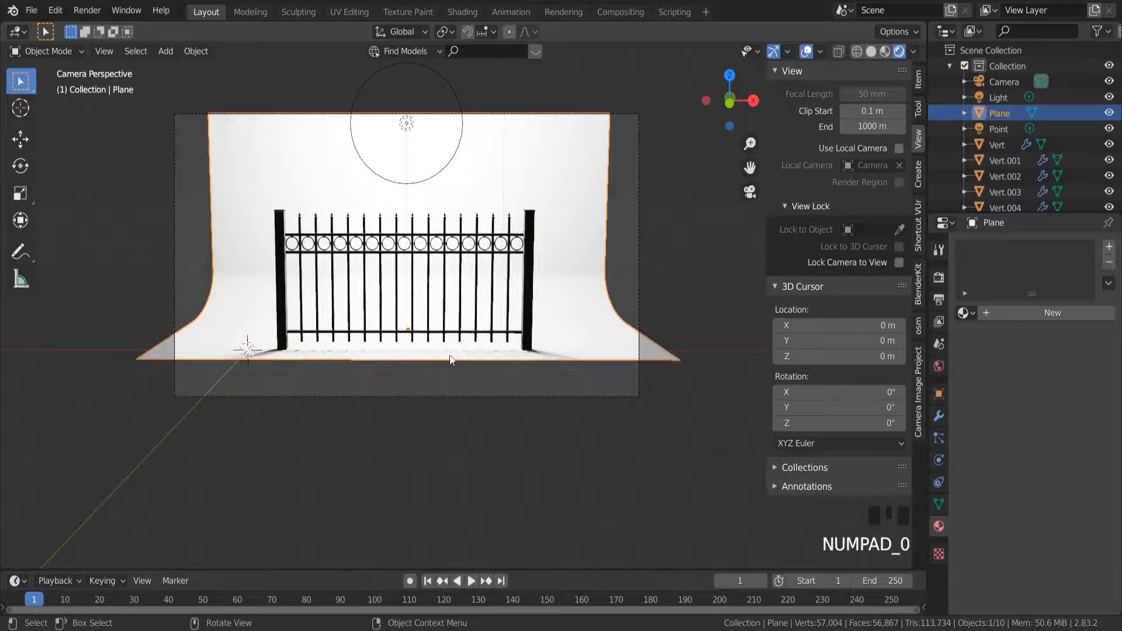
middle_drag(433, 365, 468, 451)
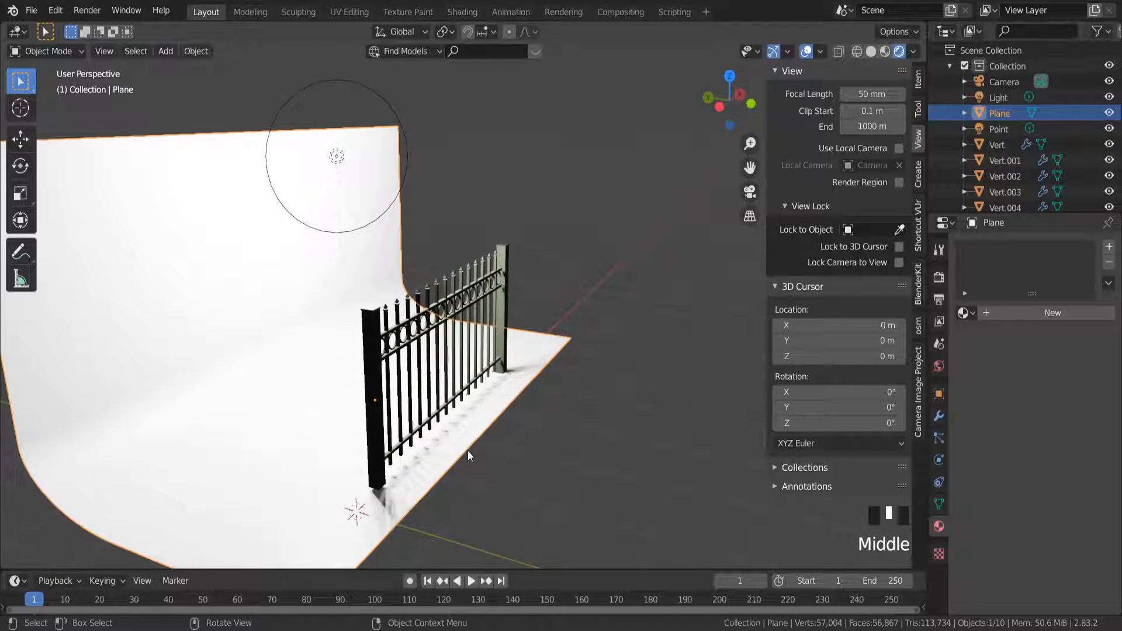
key(g)
key(y)
click(550, 453)
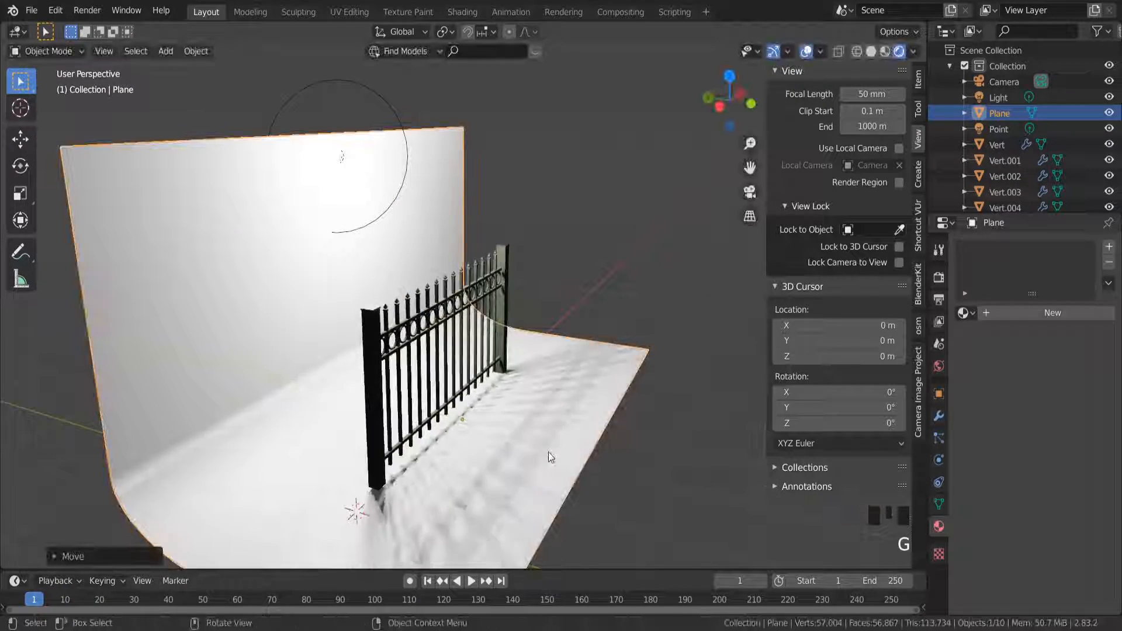
In Edit Mode, move the backdrop floor's front edge along Y toward the camera to lengthen the floor
scroll(537, 451, down, 2)
key(Tab)
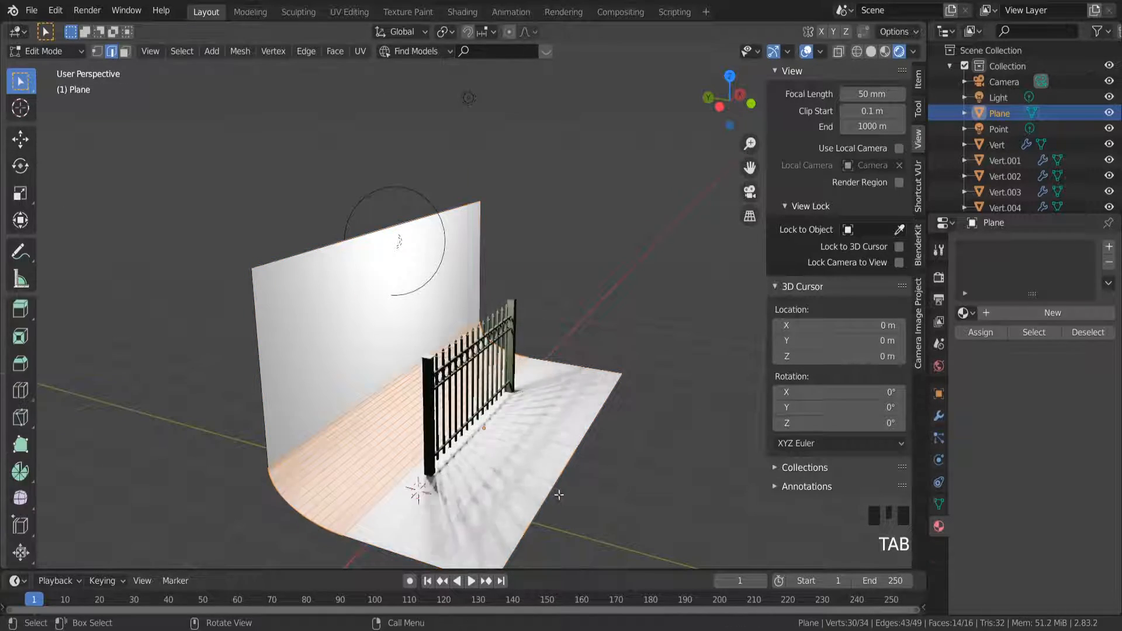
click(560, 492)
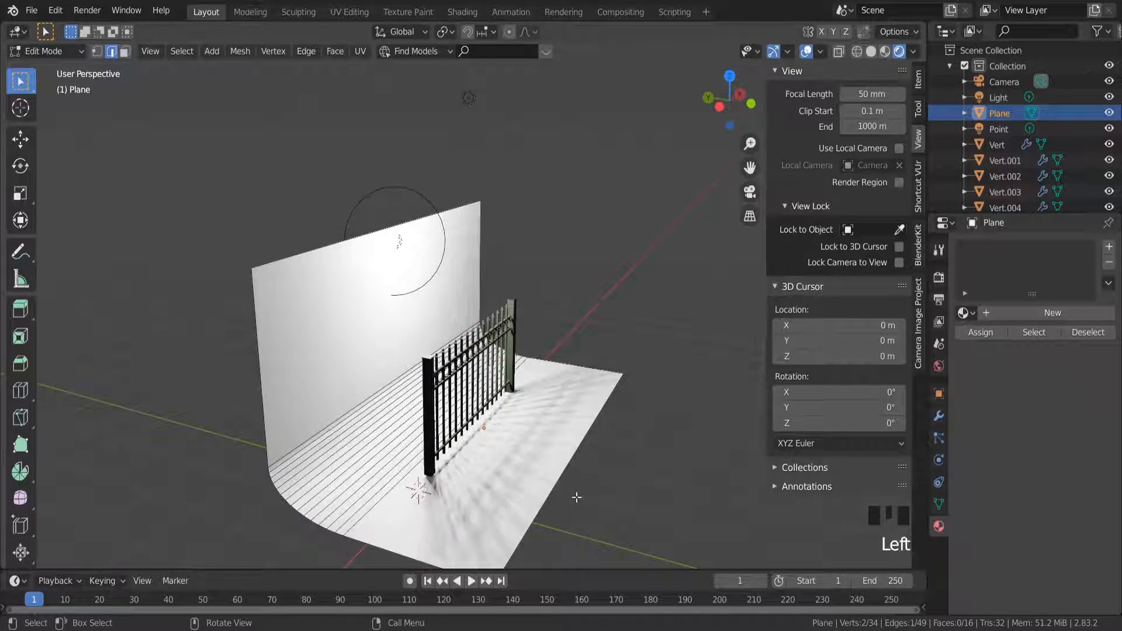
key(g)
key(y)
click(707, 530)
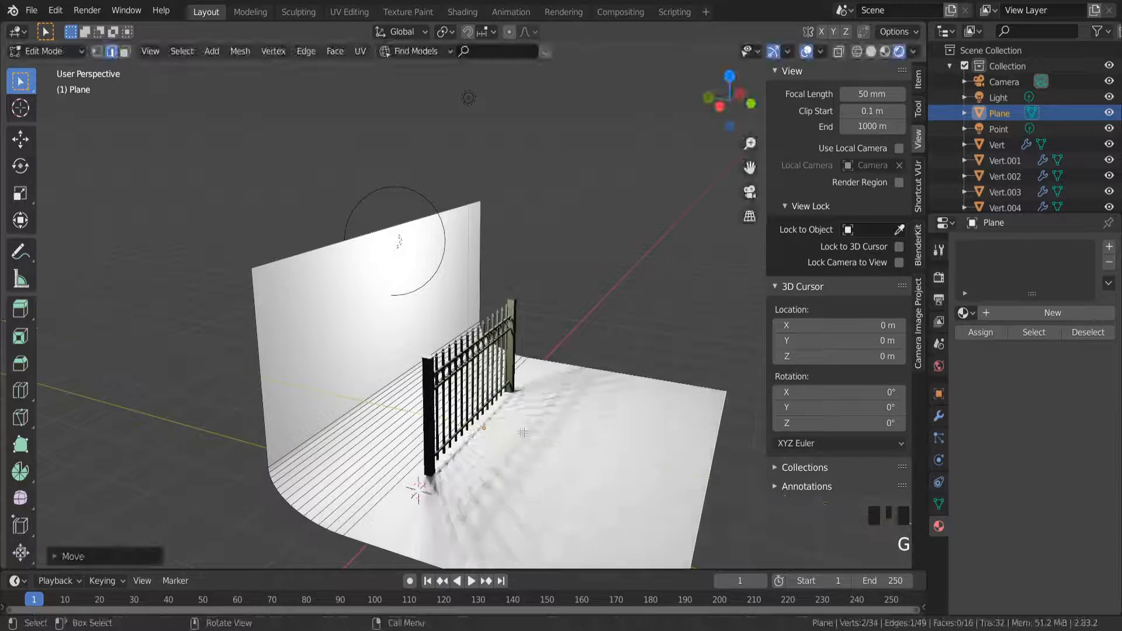
In Object Mode, shift the whole backdrop along Y away from the camera so its wall stands further behind the fence
key(Tab)
key(g)
key(y)
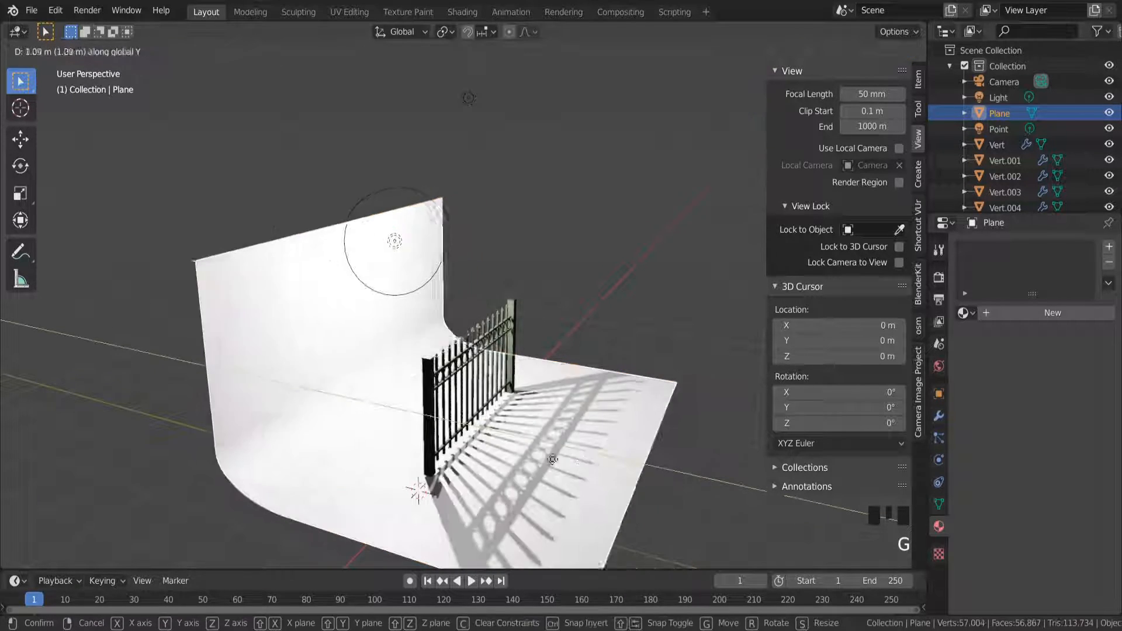
click(517, 450)
Turn on Lock Camera to View and reframe the camera closer so the fence fills more of the frame
key(KP_0)
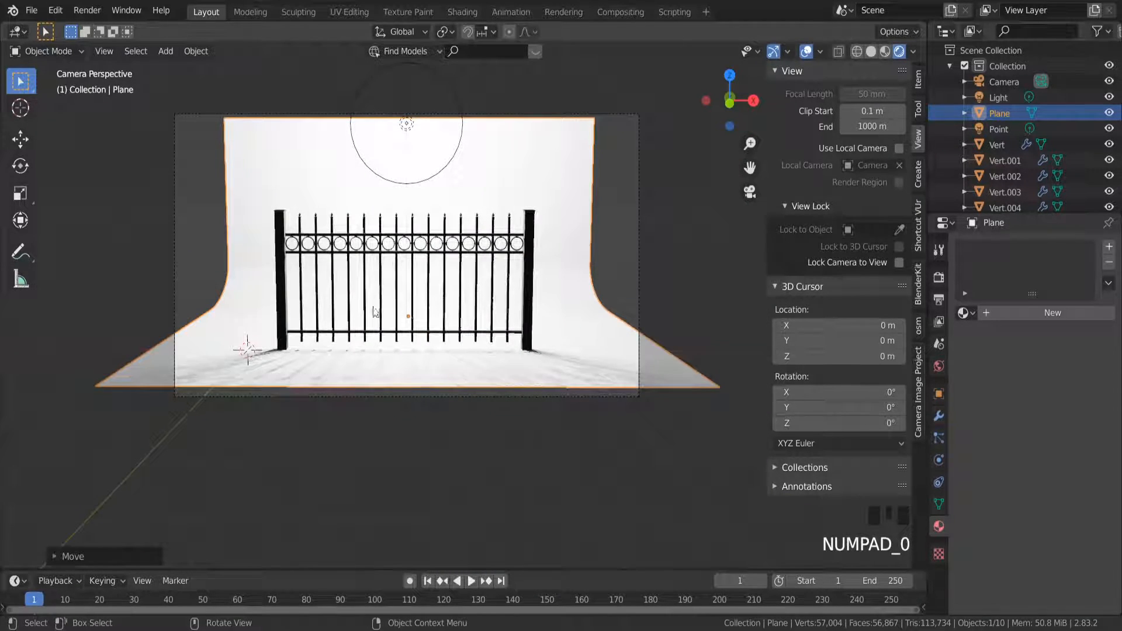
click(898, 262)
scroll(380, 295, up, 2)
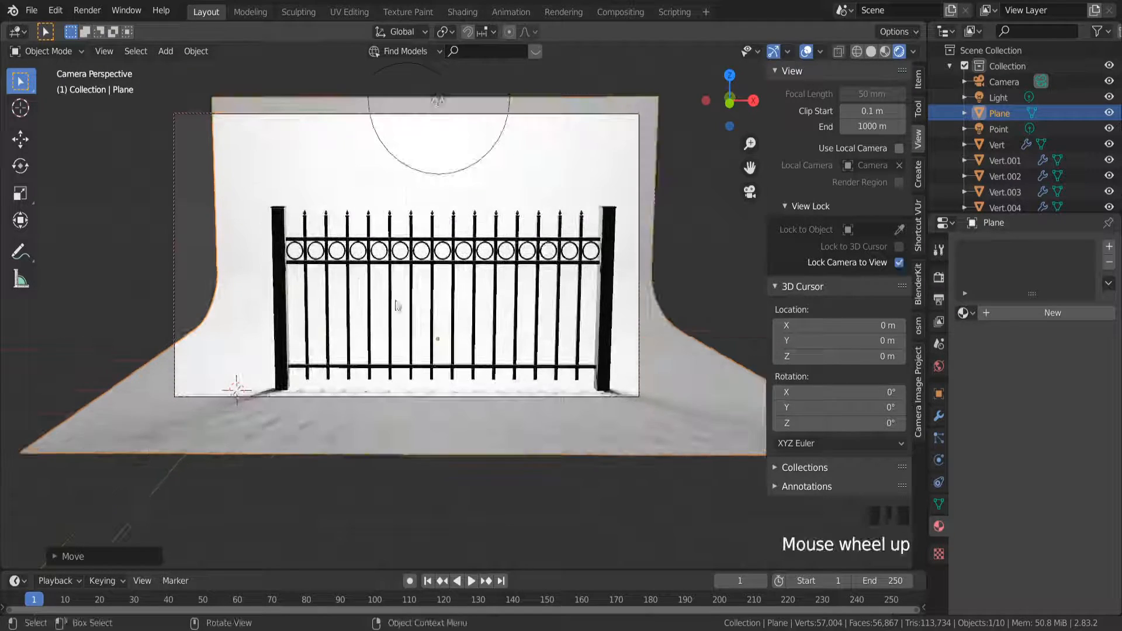
mouse_move(750, 167)
mouse_down()
mouse_move(694, 131)
mouse_move(755, 169)
mouse_up()
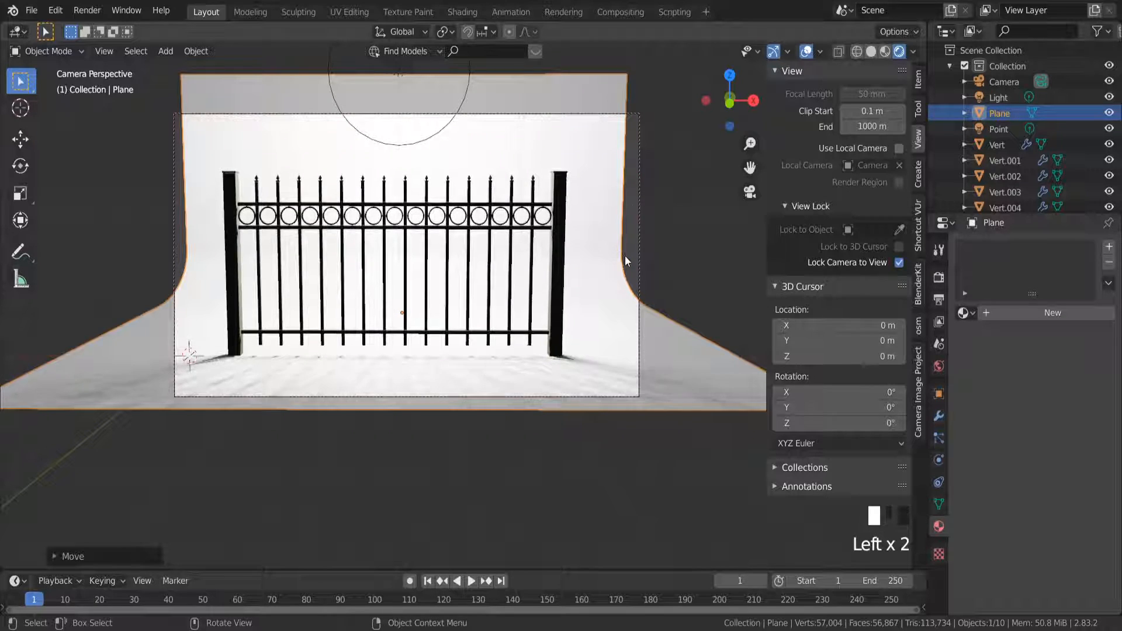
Scale the backdrop along X by about 1.16 to fill the frame, fine-tune the camera angle and turn off Lock Camera to View
key(s)
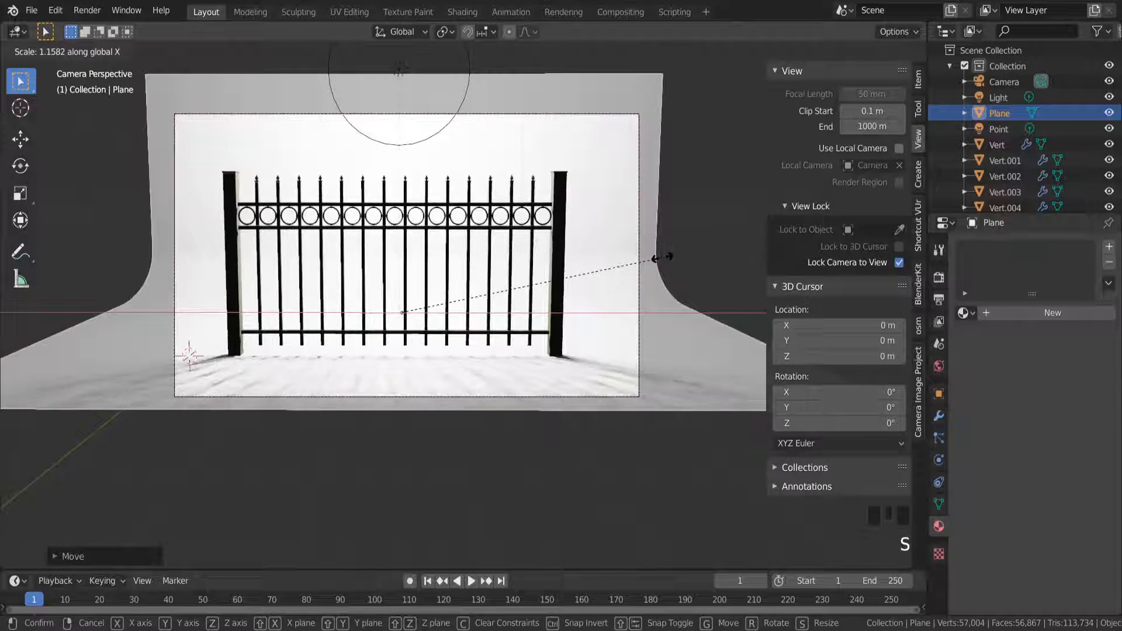
click(662, 257)
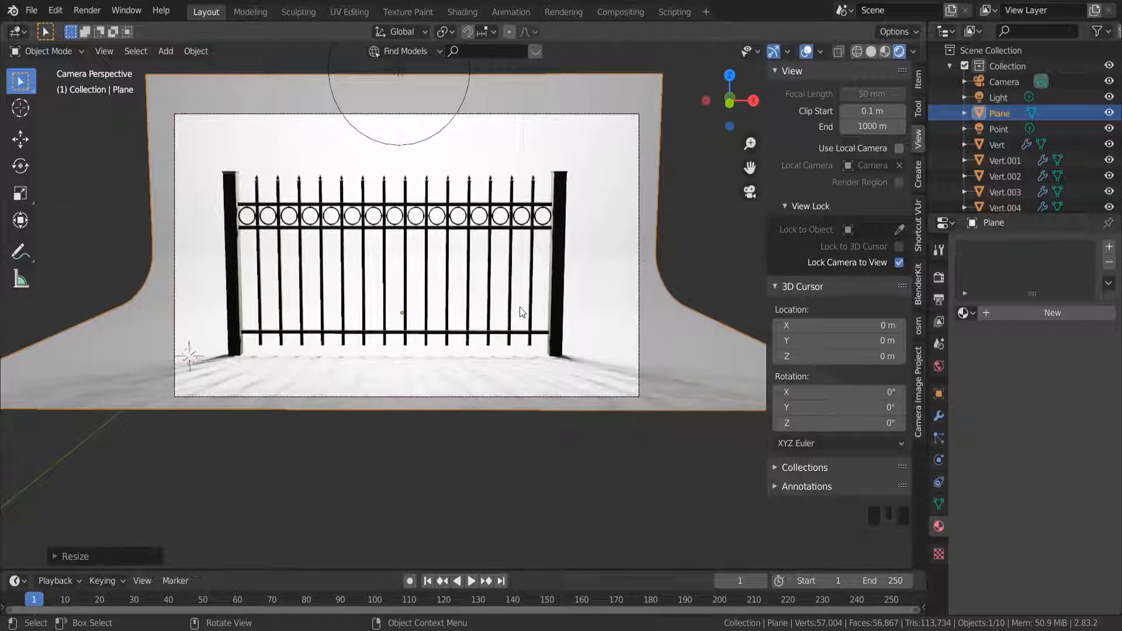
mouse_move(454, 377)
middle_down()
mouse_move(471, 384)
mouse_move(451, 380)
middle_up()
click(899, 262)
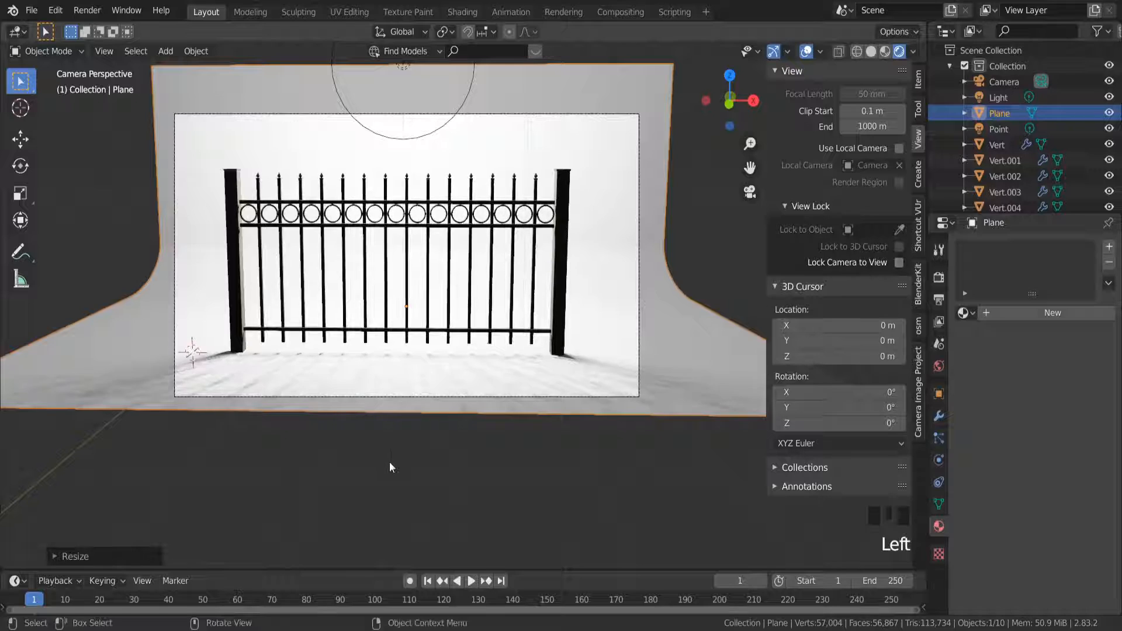
Select the point light above the fence and give it a pale blue colour
middle_drag(388, 464, 430, 476)
scroll(430, 476, down, 4)
click(392, 251)
click(1069, 334)
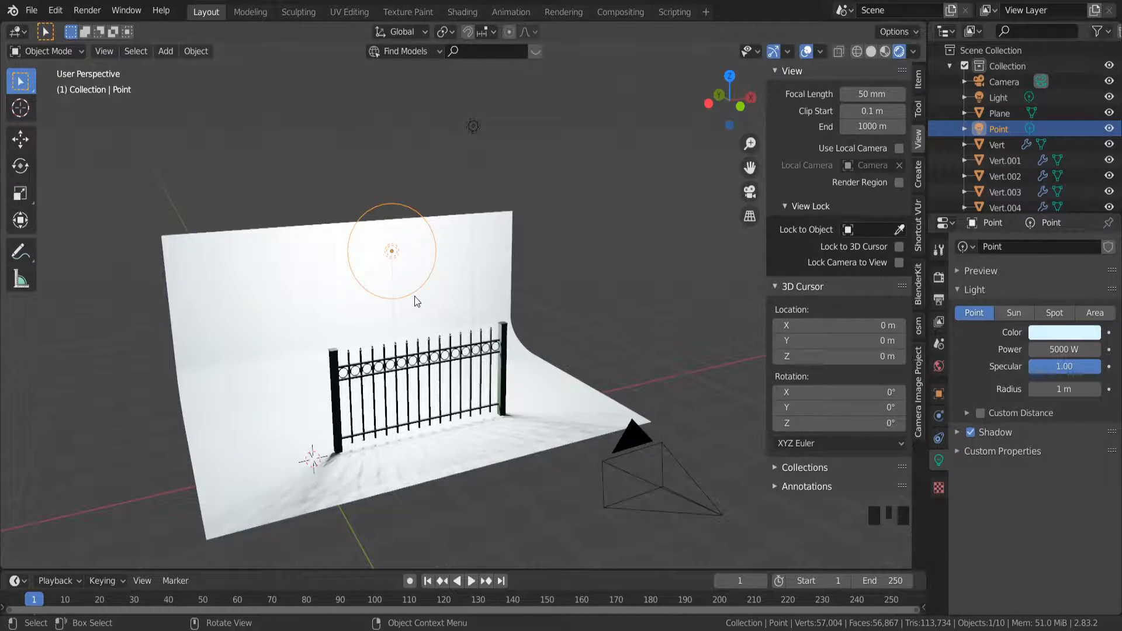
Duplicate the point light twice along X, placing one copy beyond each side of the fence
key(shift+d)
key(x)
click(178, 331)
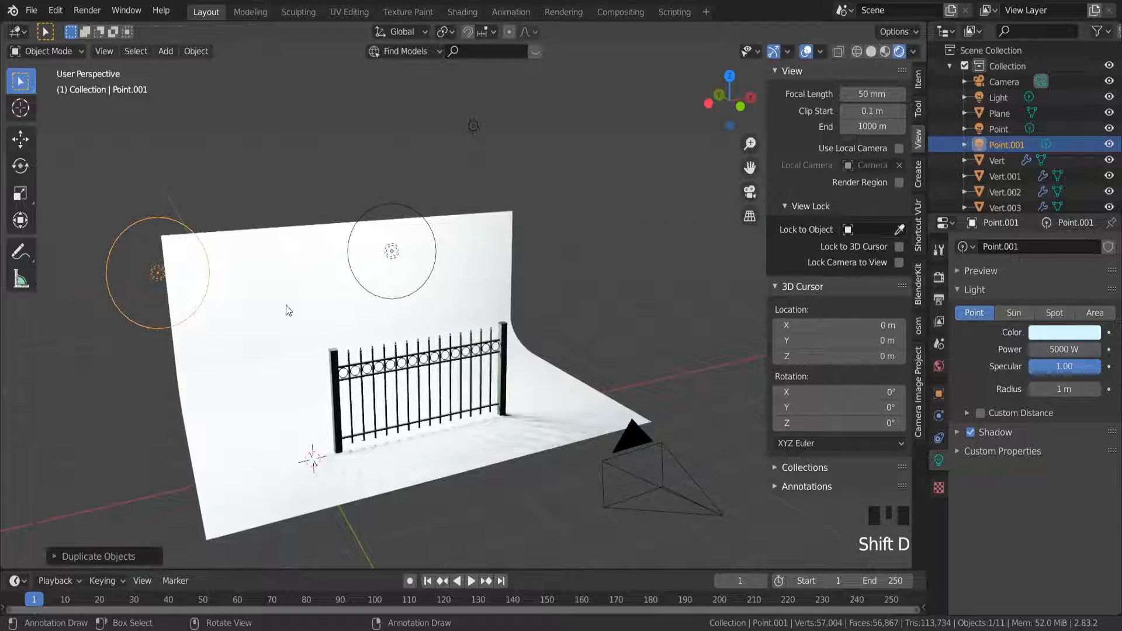
key(shift+d)
key(x)
click(738, 225)
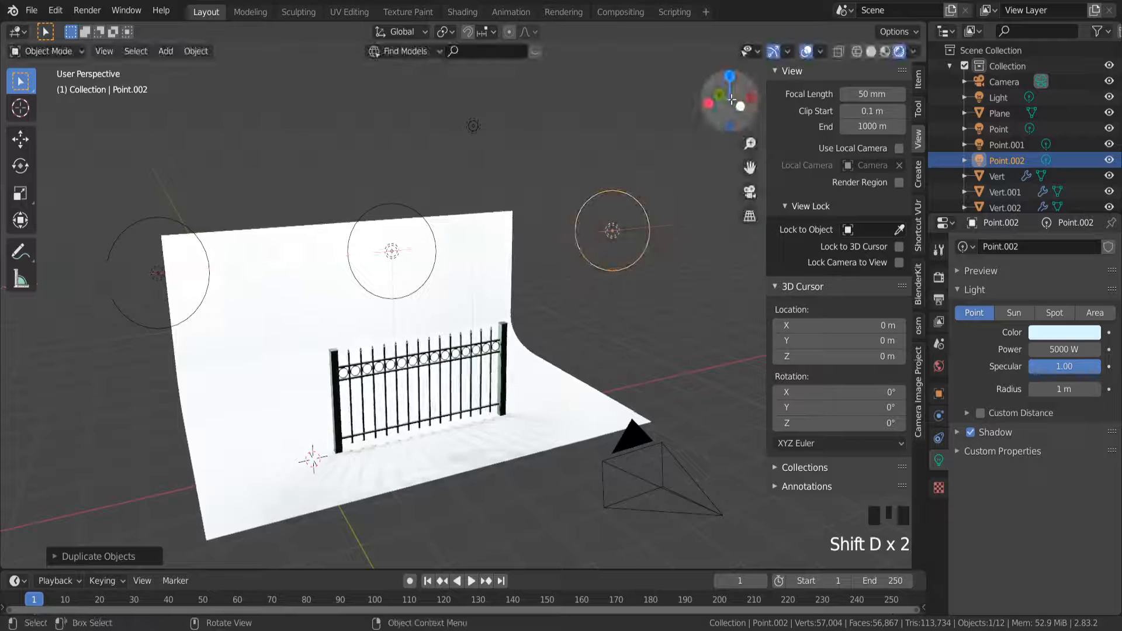
In front view, move the light copy left of the fence about 1.28 m further outward along X
click(743, 108)
scroll(433, 315, down, 2)
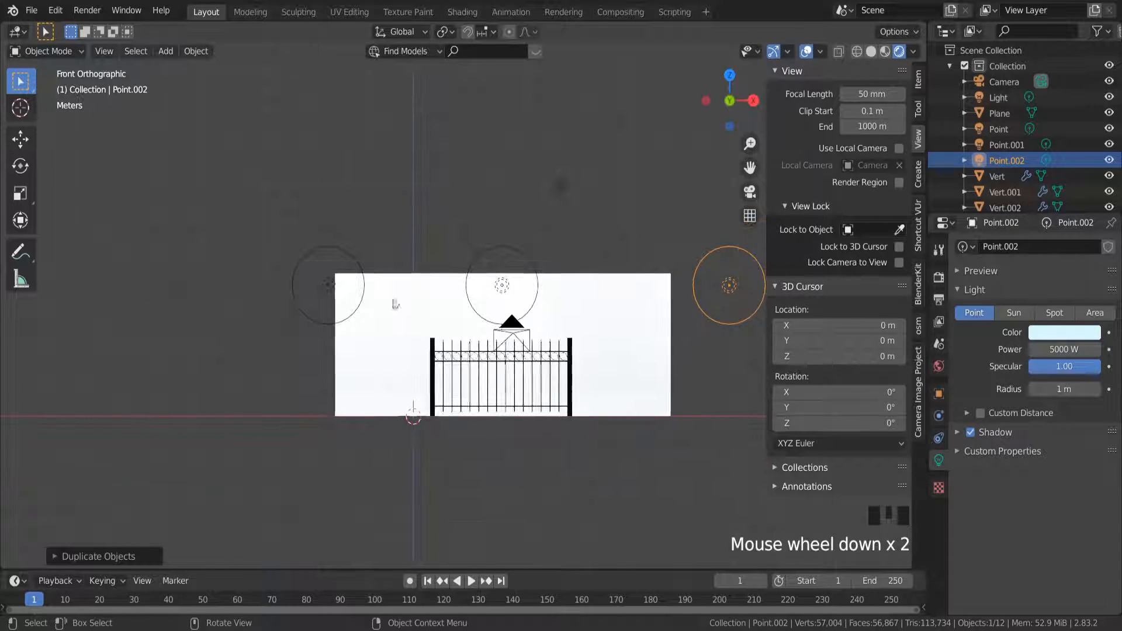
click(330, 288)
key(g)
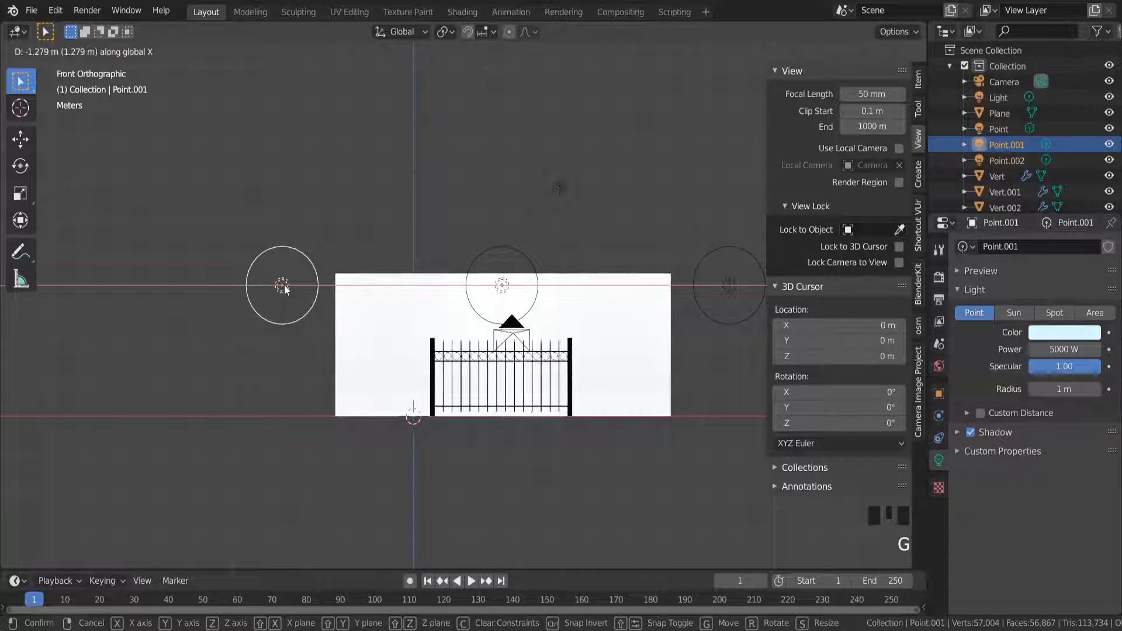
click(284, 285)
Set the power of the point light right of the fence to 1000 W, then raise it to 2000 W
click(699, 280)
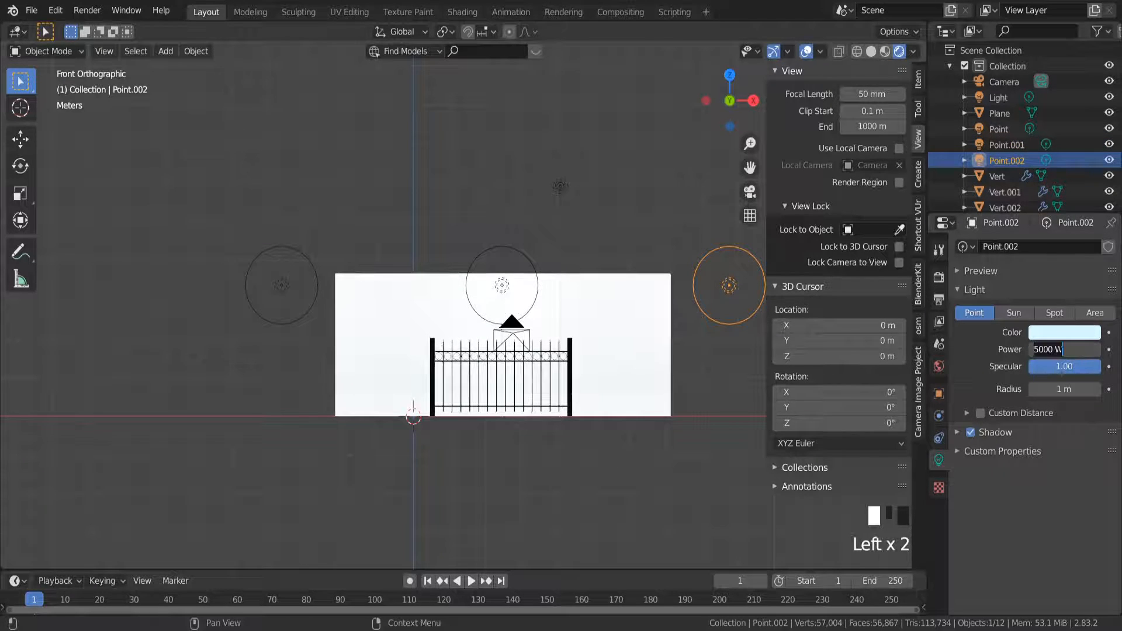
key(Return)
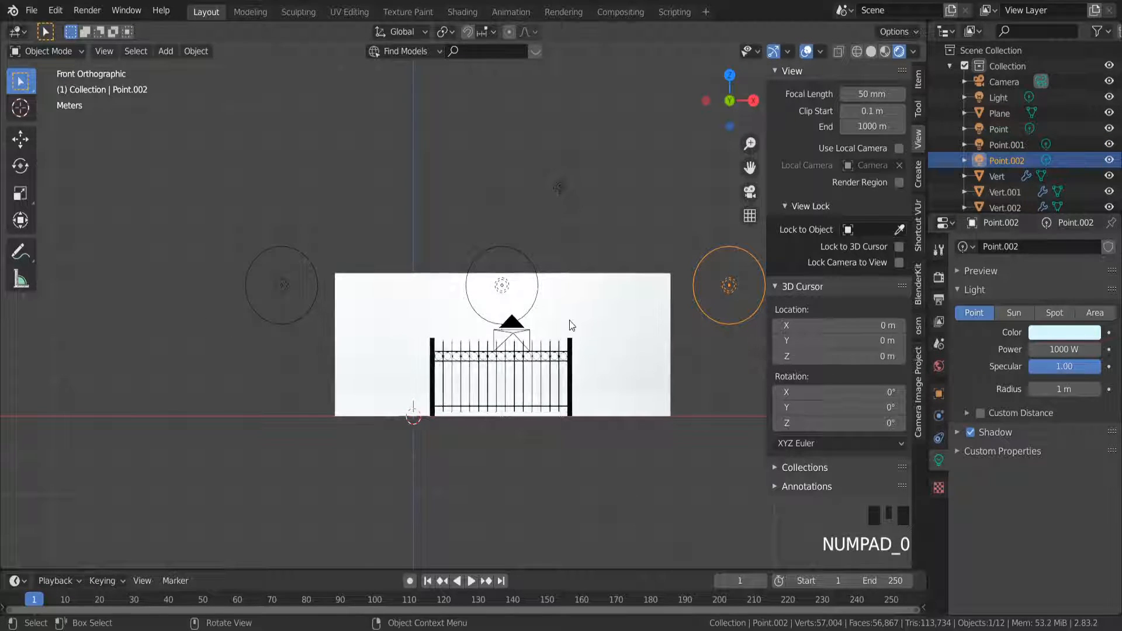
scroll(520, 374, up, 4)
scroll(520, 374, down, 4)
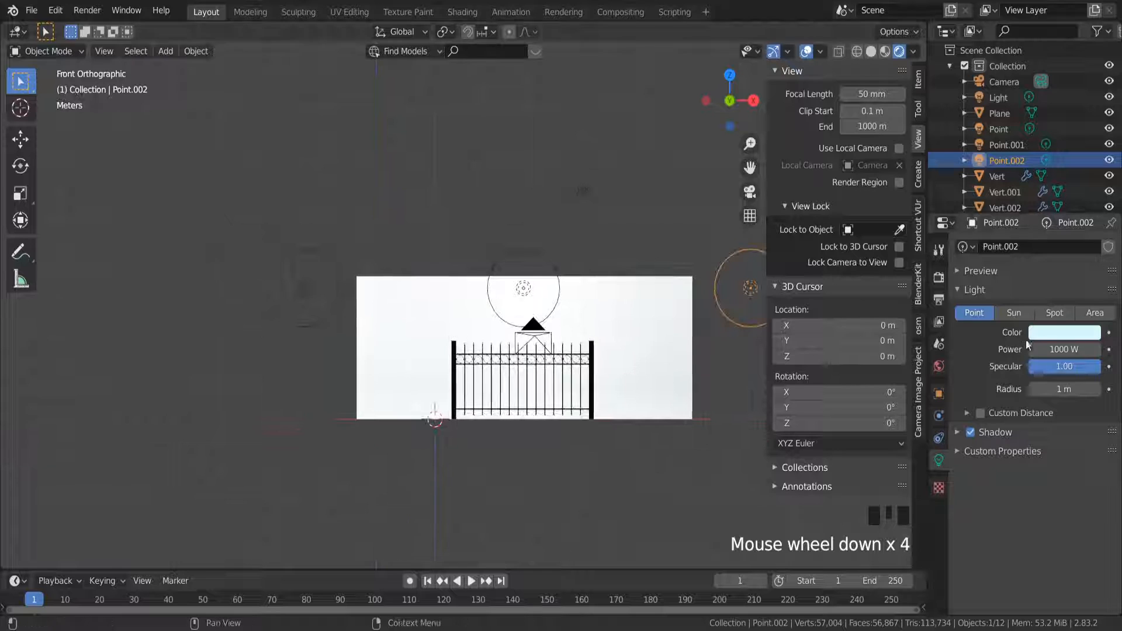
click(1072, 349)
text(2000)
key(Return)
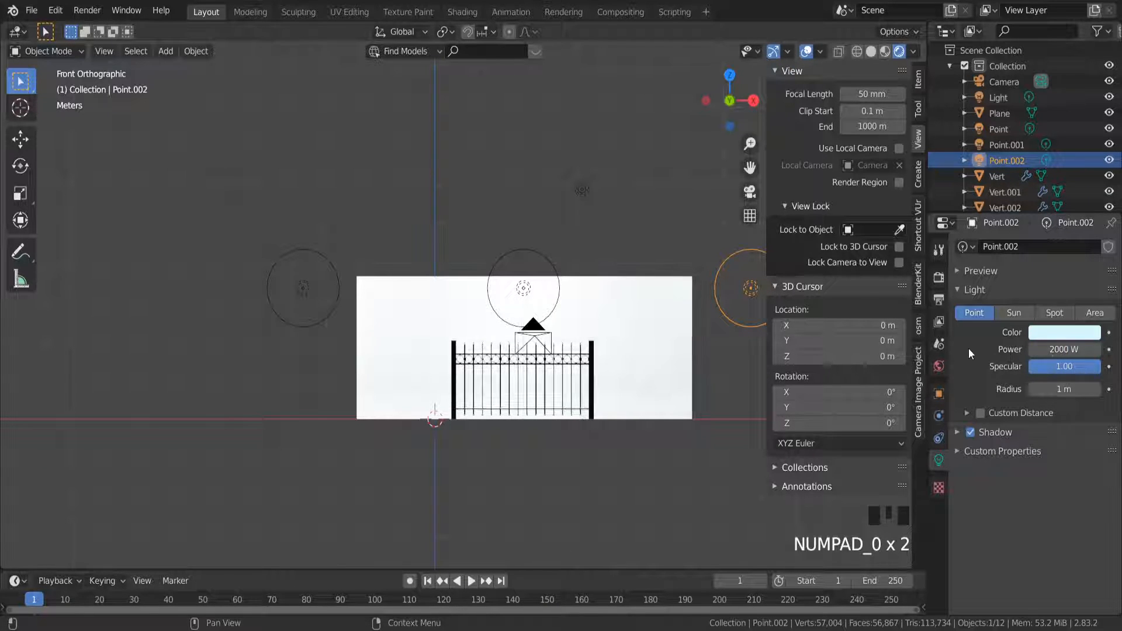
scroll(632, 361, up, 4)
scroll(622, 370, down, 3)
Move the point light right of the fence about 3.09 m along Y toward the camera
middle_drag(601, 381, 523, 398)
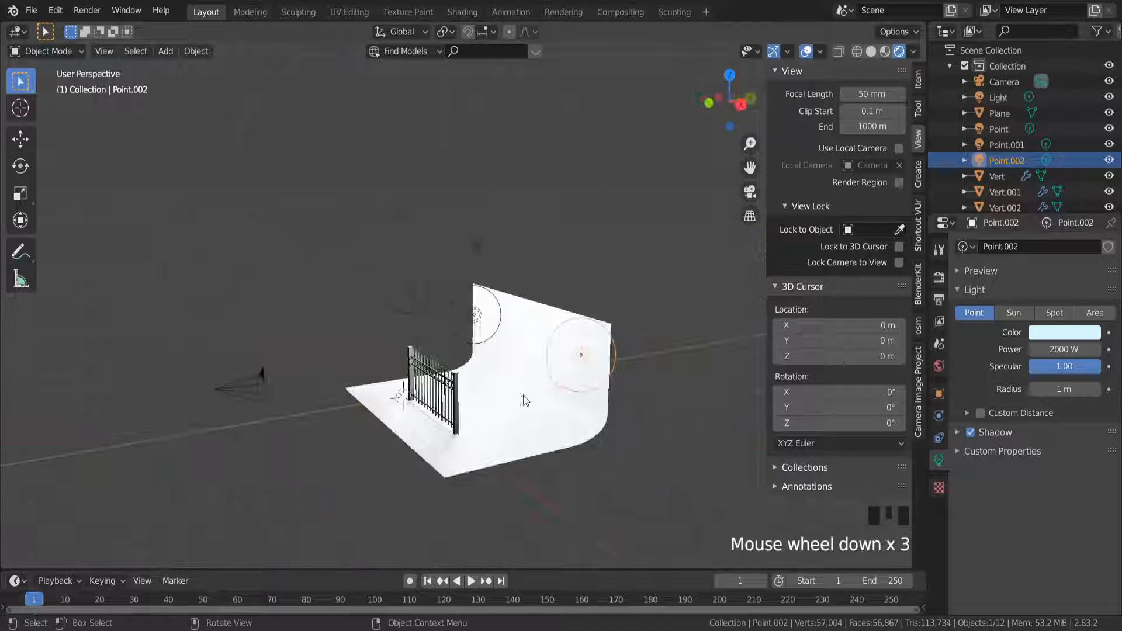
key(g)
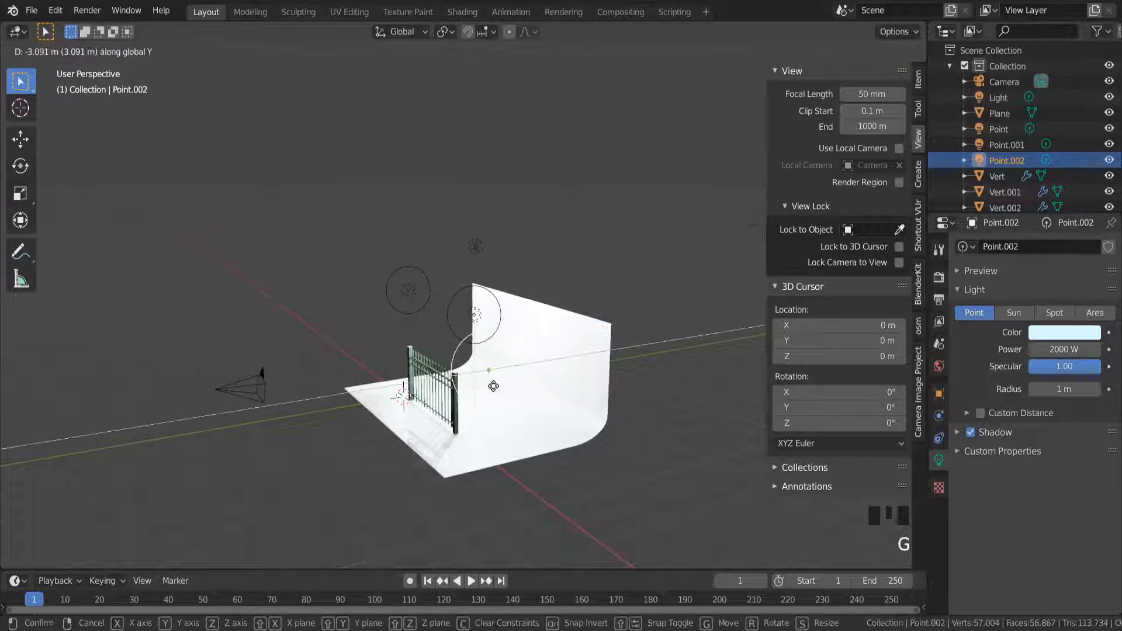
click(494, 390)
In right side view, move the light left of the fence along Y toward the camera, level with the right-hand light
middle_drag(494, 391, 526, 374)
click(363, 309)
middle_drag(362, 310, 287, 336)
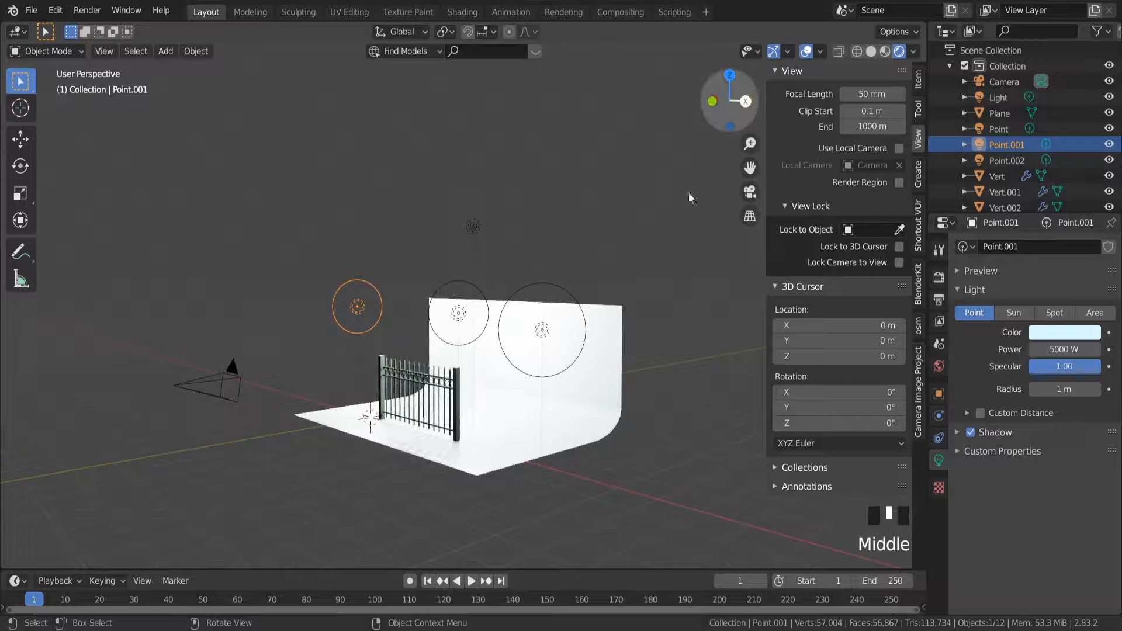
middle_drag(623, 301, 550, 285)
click(730, 105)
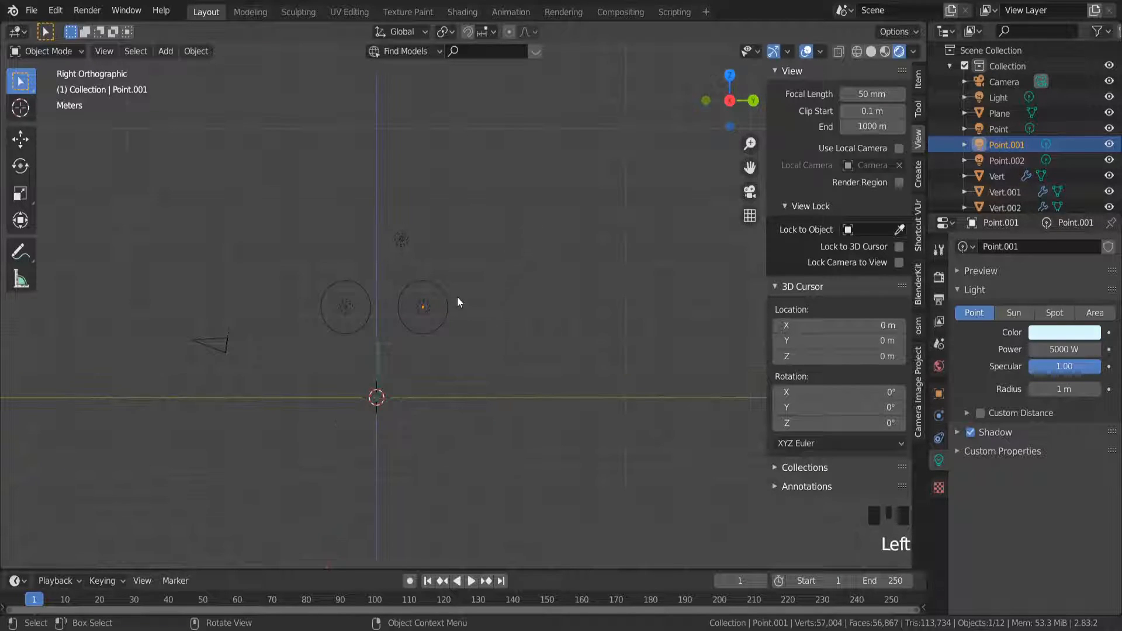
key(g)
key(y)
click(369, 304)
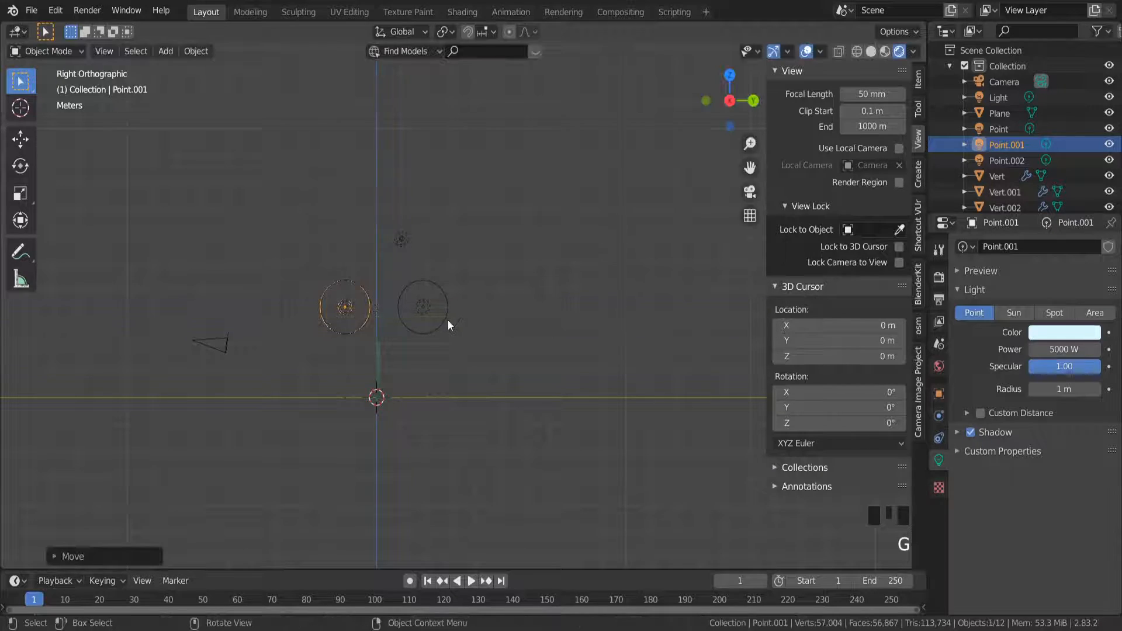
Examine the lighting on the fence and backdrop through the camera
key(KP_0)
scroll(566, 226, up, 5)
scroll(566, 226, down, 4)
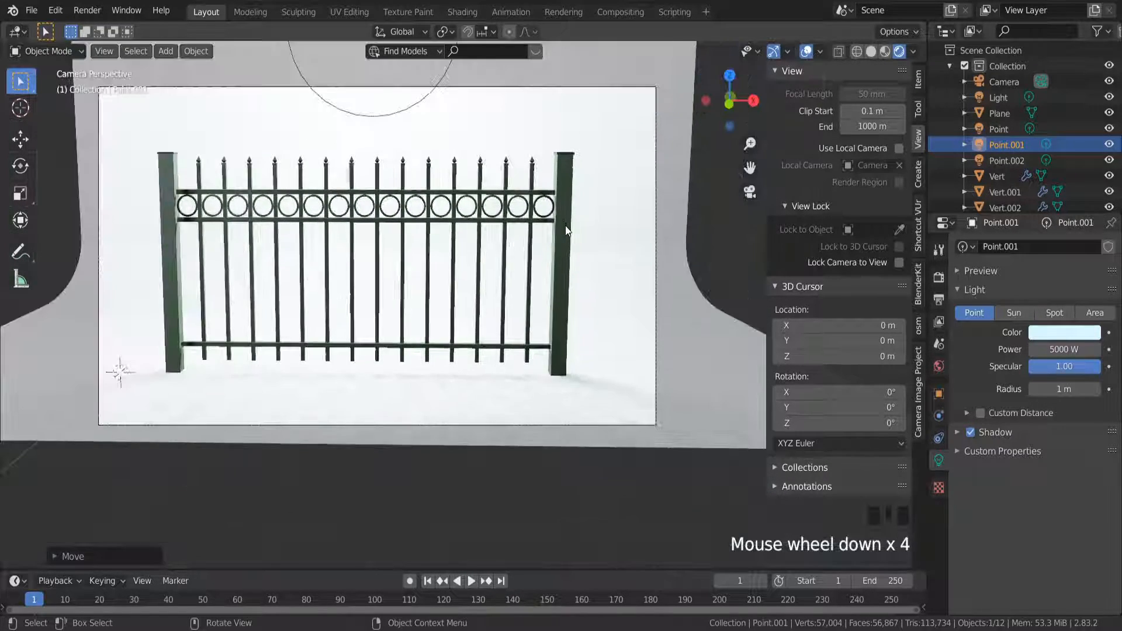
scroll(566, 226, down, 2)
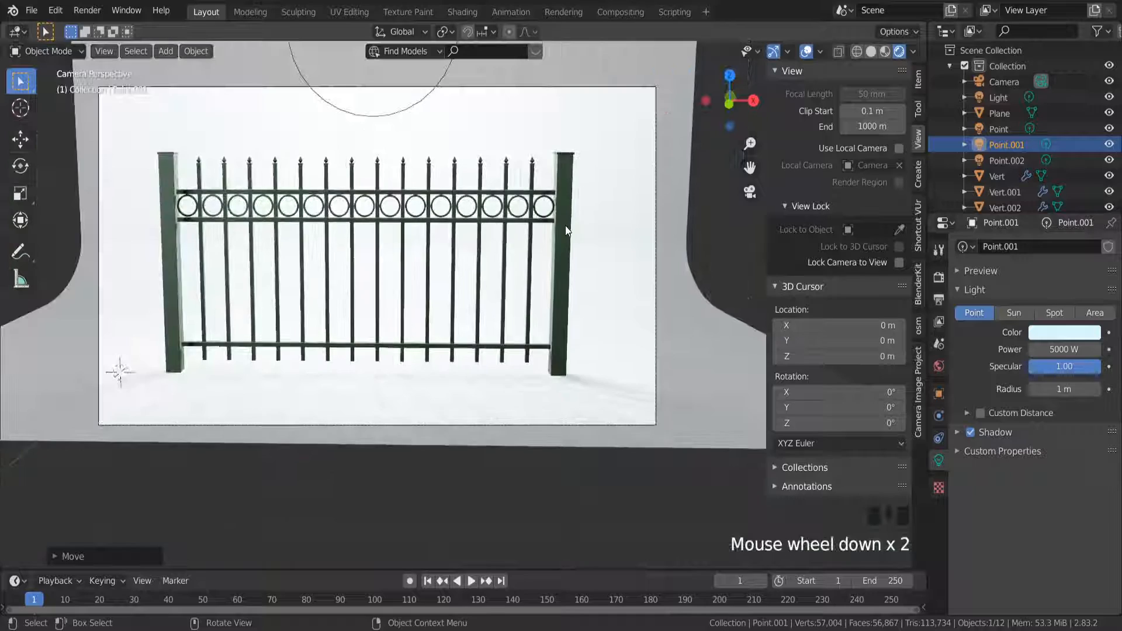
scroll(573, 225, down, 1)
scroll(398, 178, up, 3)
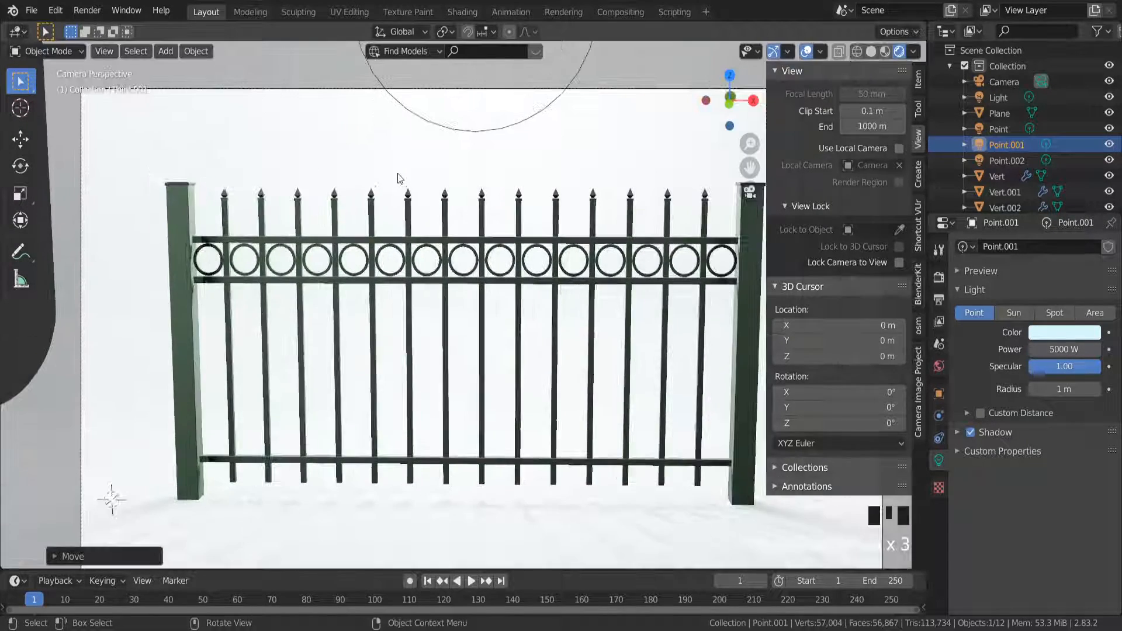
scroll(397, 179, down, 8)
Set the power of the point light left of the fence to 2000 W, matching the right-hand light
key(KP_0)
scroll(614, 285, down, 3)
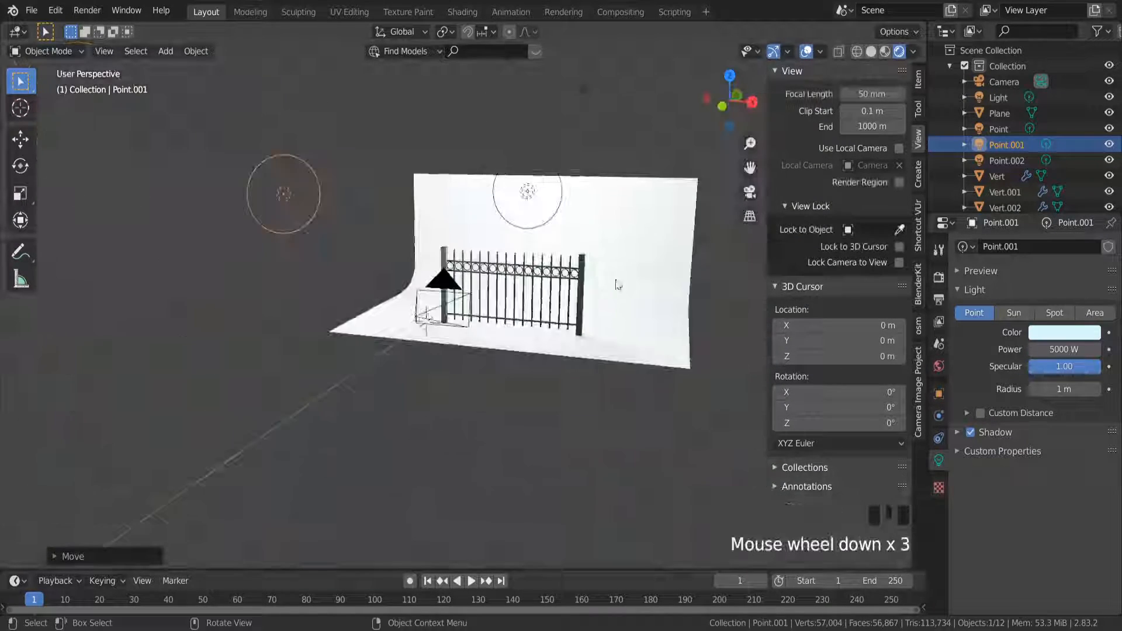
middle_drag(613, 284, 690, 280)
click(704, 252)
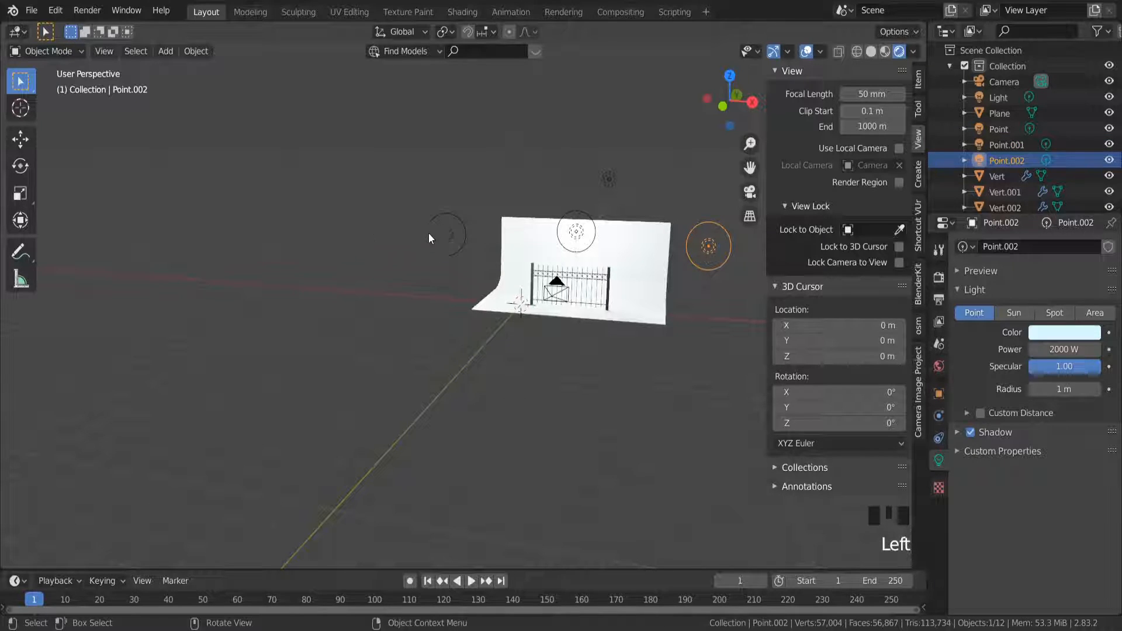
click(440, 234)
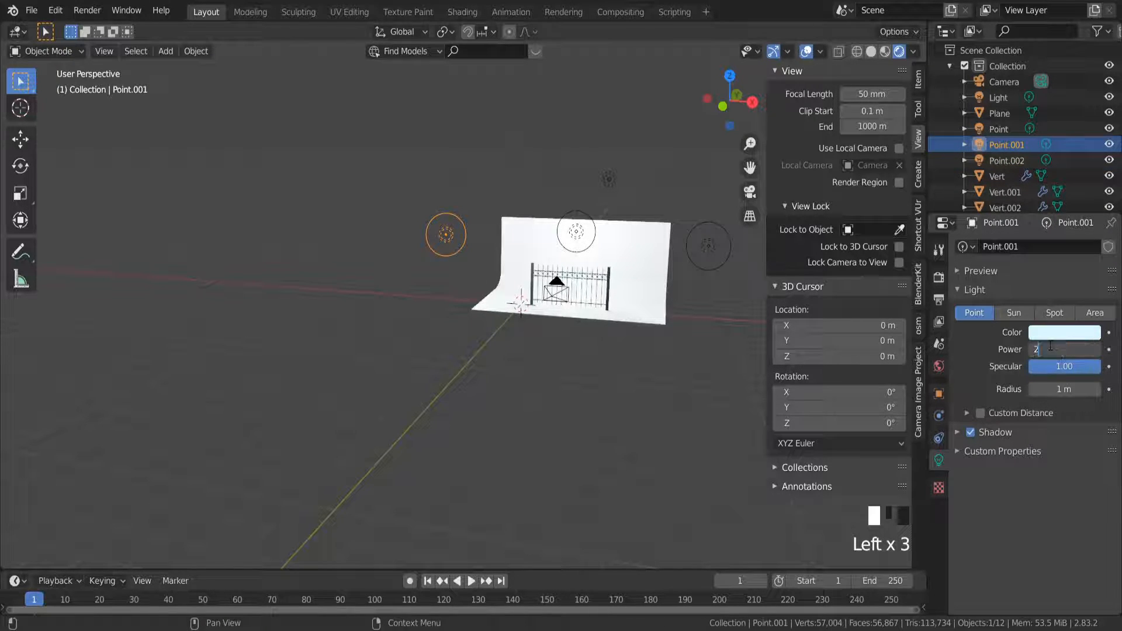
key(Return)
key(KP_0)
scroll(583, 254, up, 7)
scroll(582, 254, up, 1)
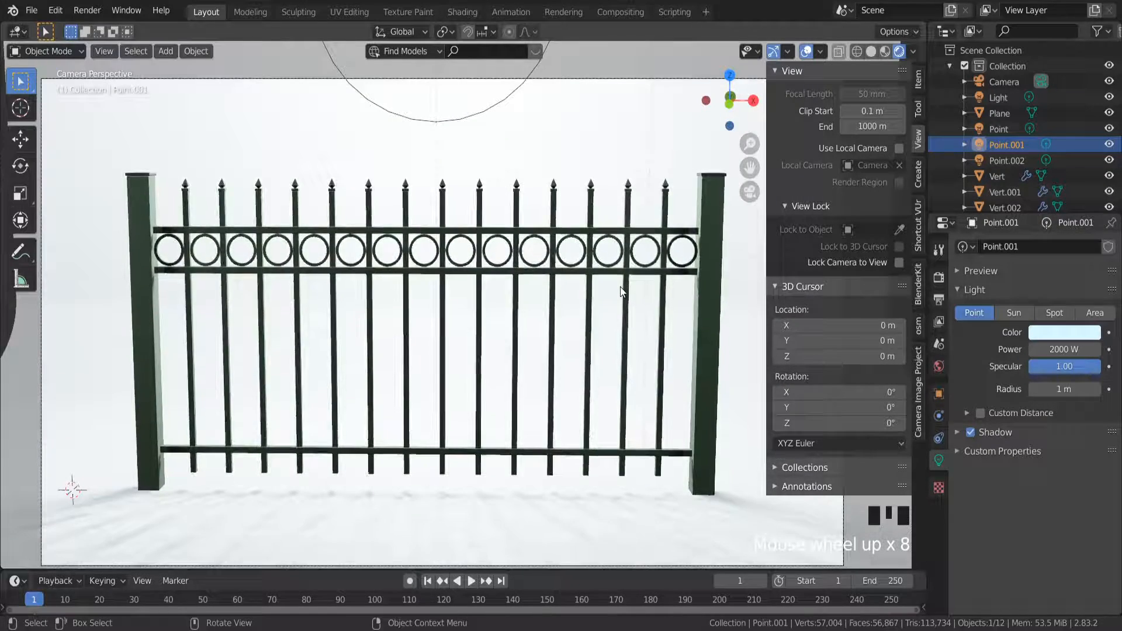
Duplicate the point light above the fence and place the copy in front of the fence, above the camera
scroll(582, 256, down, 3)
middle_drag(583, 256, 582, 296)
scroll(582, 296, down, 5)
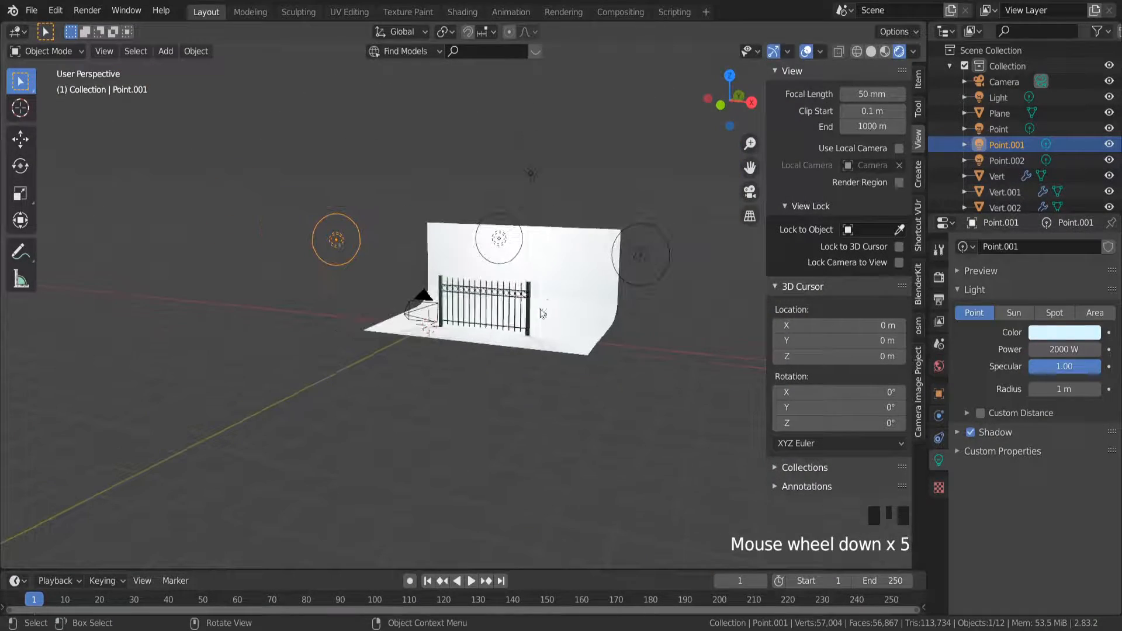
click(491, 246)
click(493, 242)
middle_drag(494, 242, 450, 258)
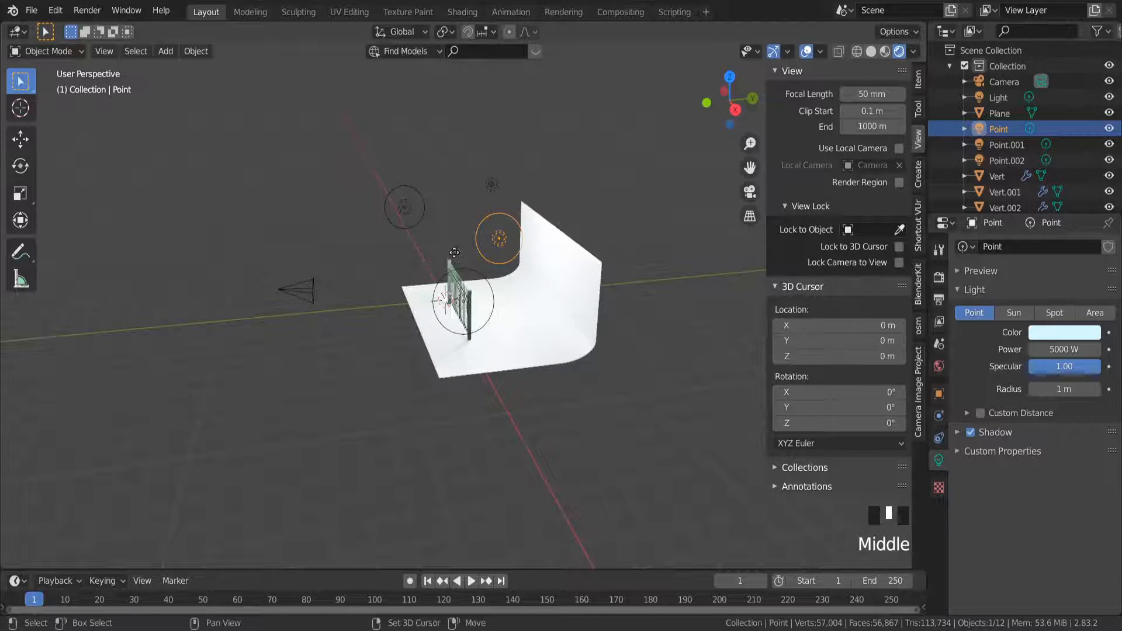
key(shift+d)
click(309, 264)
Set the duplicated front light's power to 2000 W and check the lighting through the camera
key(KP_0)
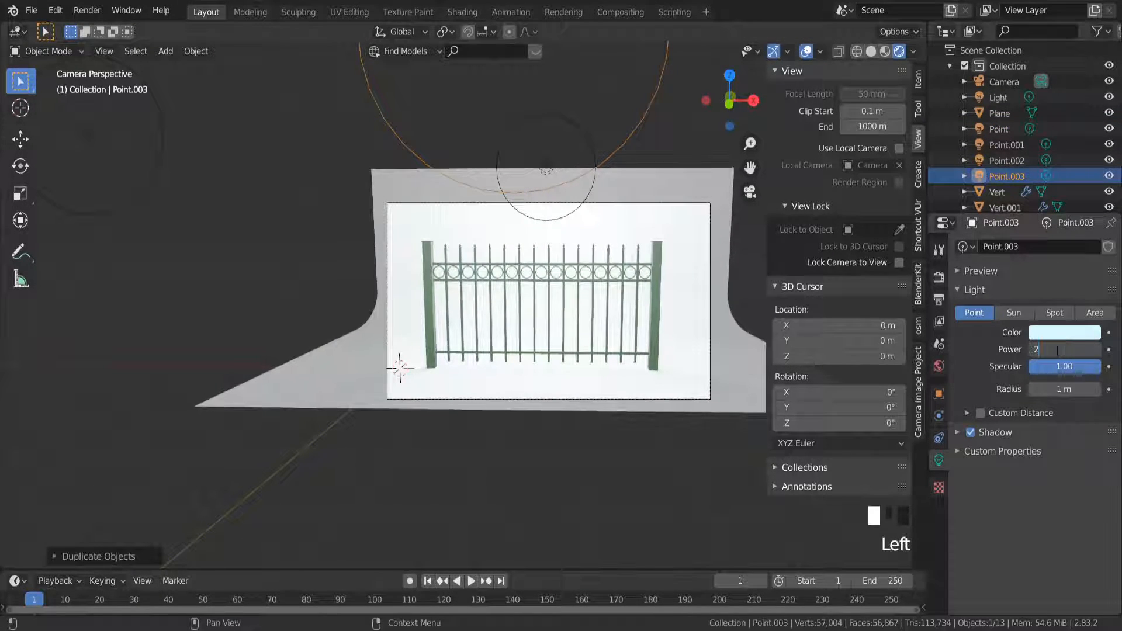
key(Return)
scroll(561, 237, up, 4)
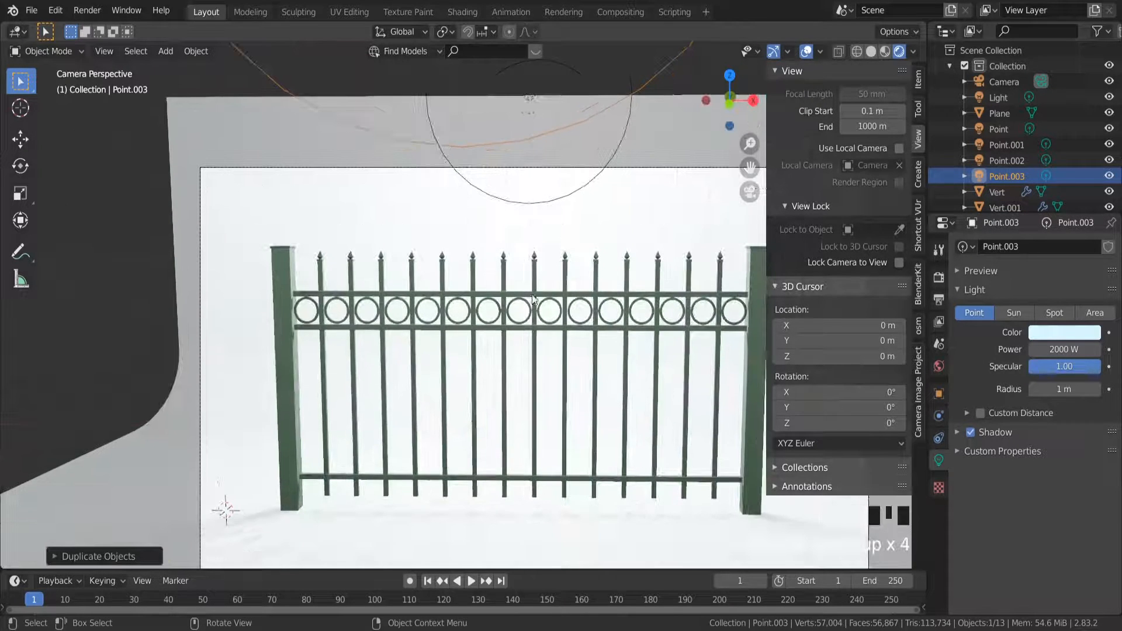
scroll(527, 314, down, 2)
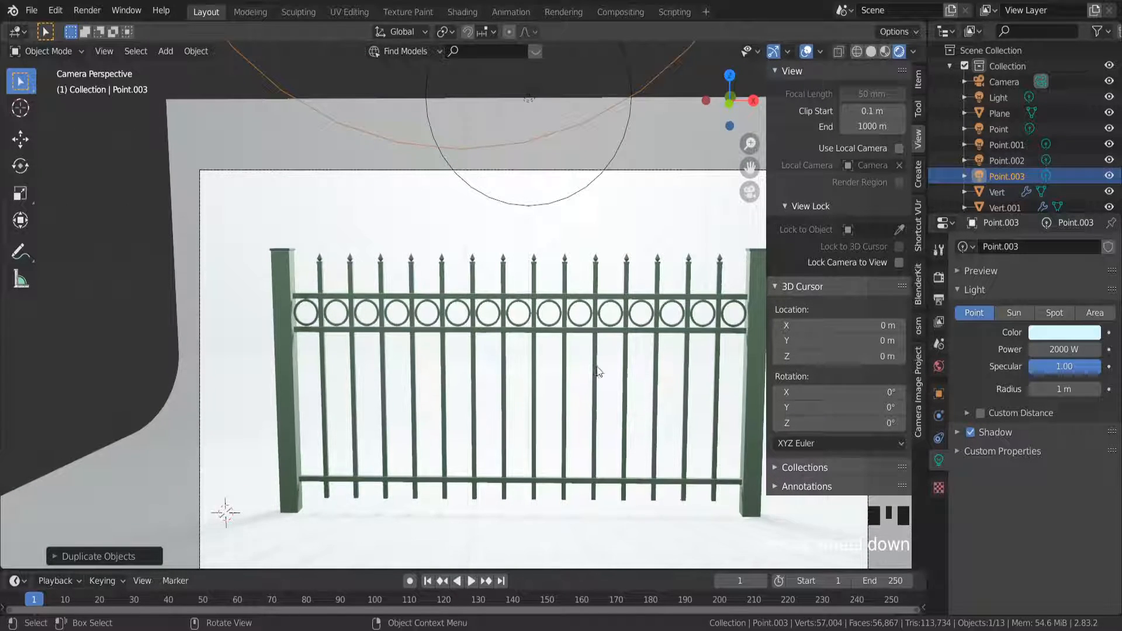
scroll(571, 409, down, 3)
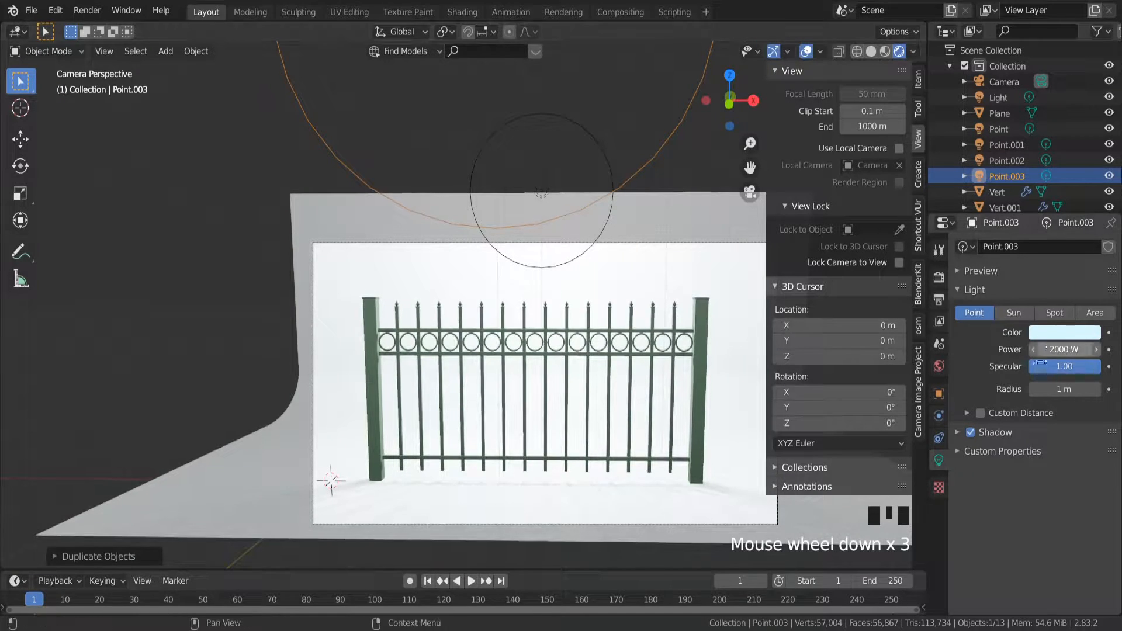
scroll(632, 377, down, 3)
scroll(633, 373, up, 5)
scroll(634, 373, down, 4)
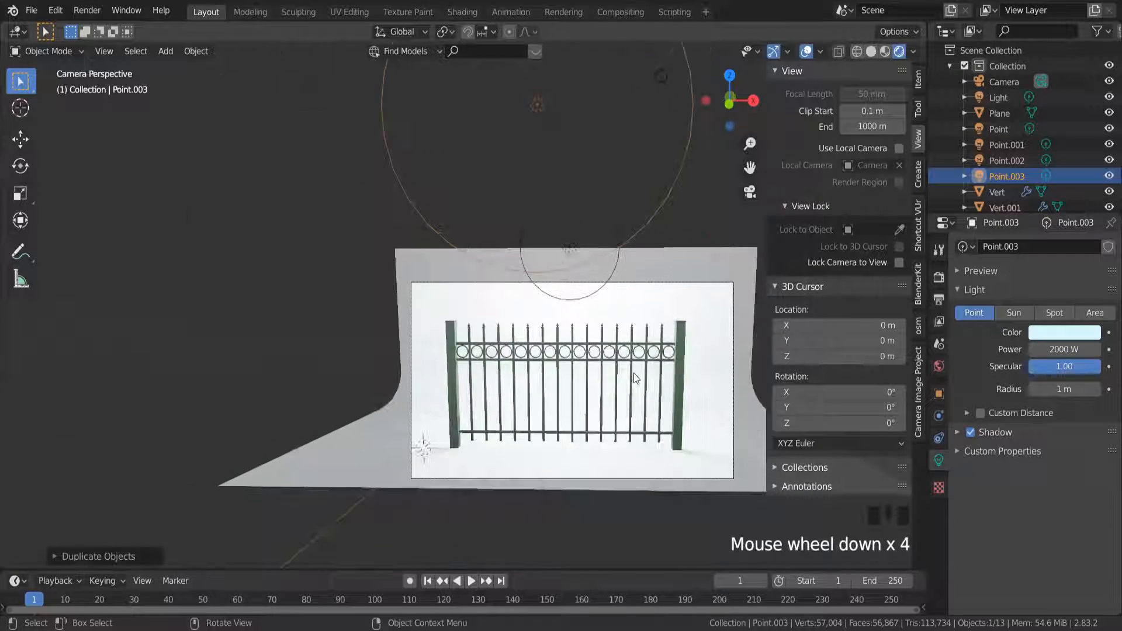
Give the curved backdrop plane a new material and lower its roughness to 0.142
middle_drag(634, 373, 637, 390)
click(637, 390)
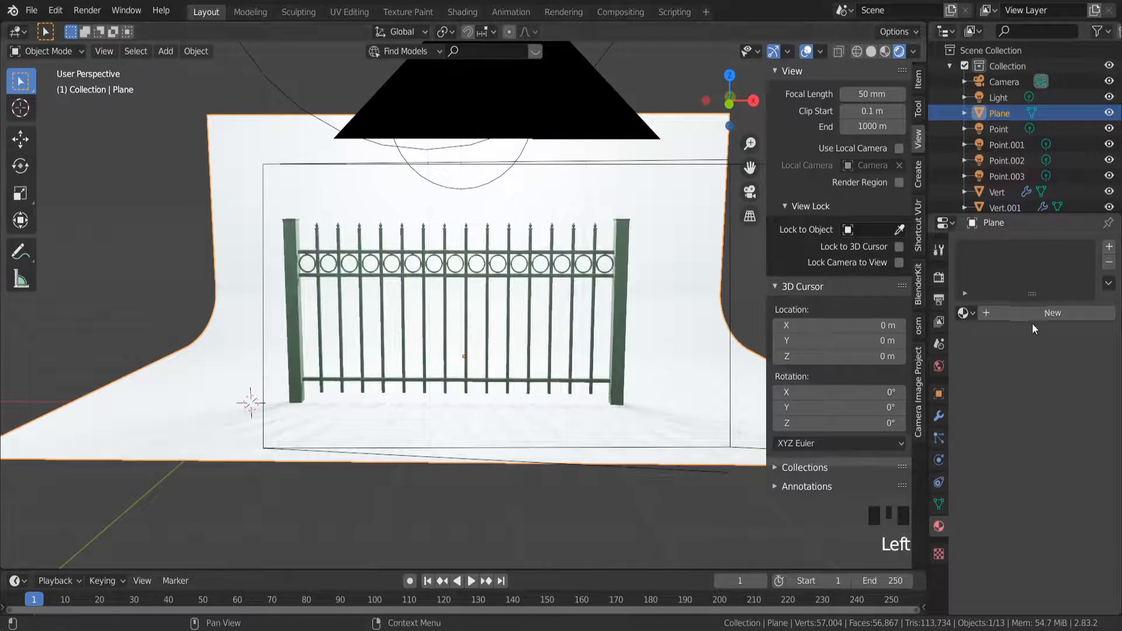
click(1033, 313)
scroll(1036, 457, down, 9)
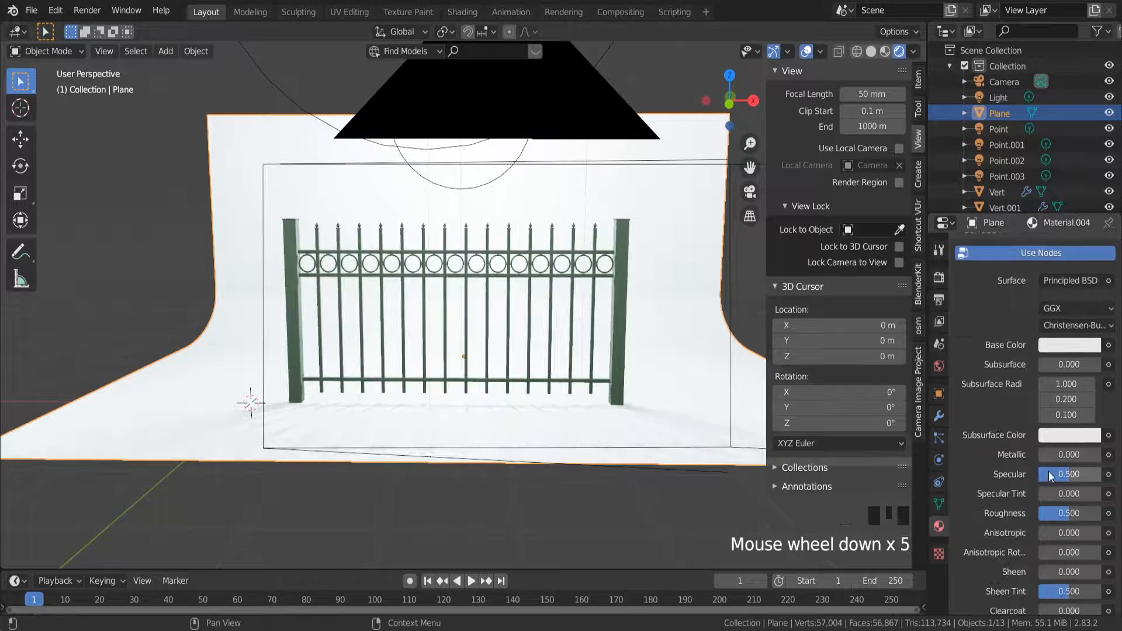
drag(1077, 415, 1053, 415)
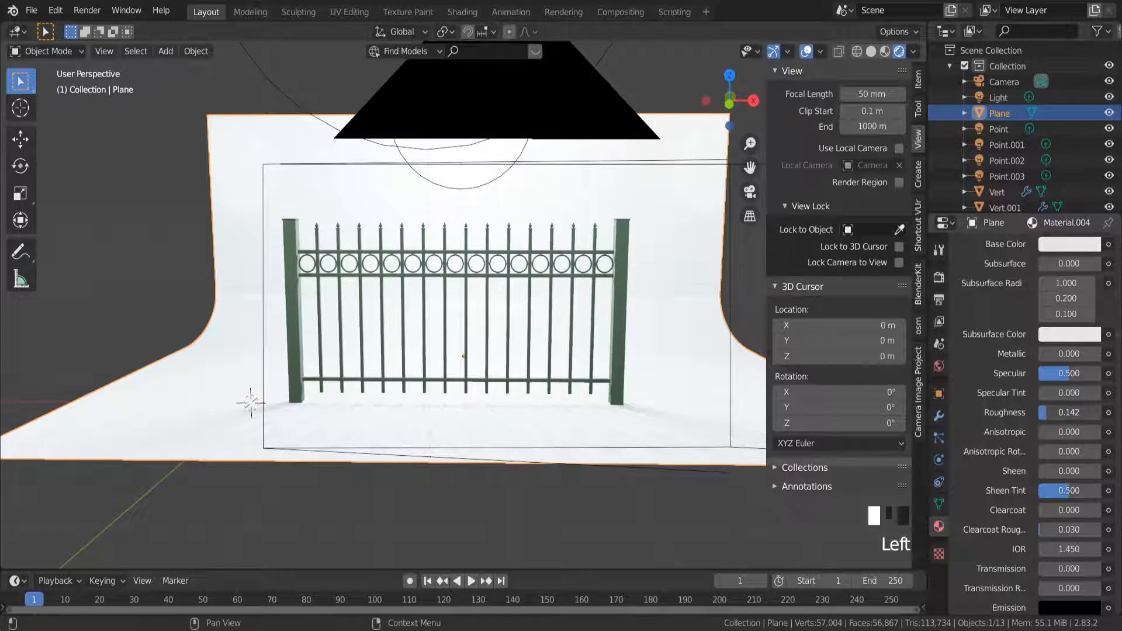
key(KP_0)
scroll(671, 405, up, 3)
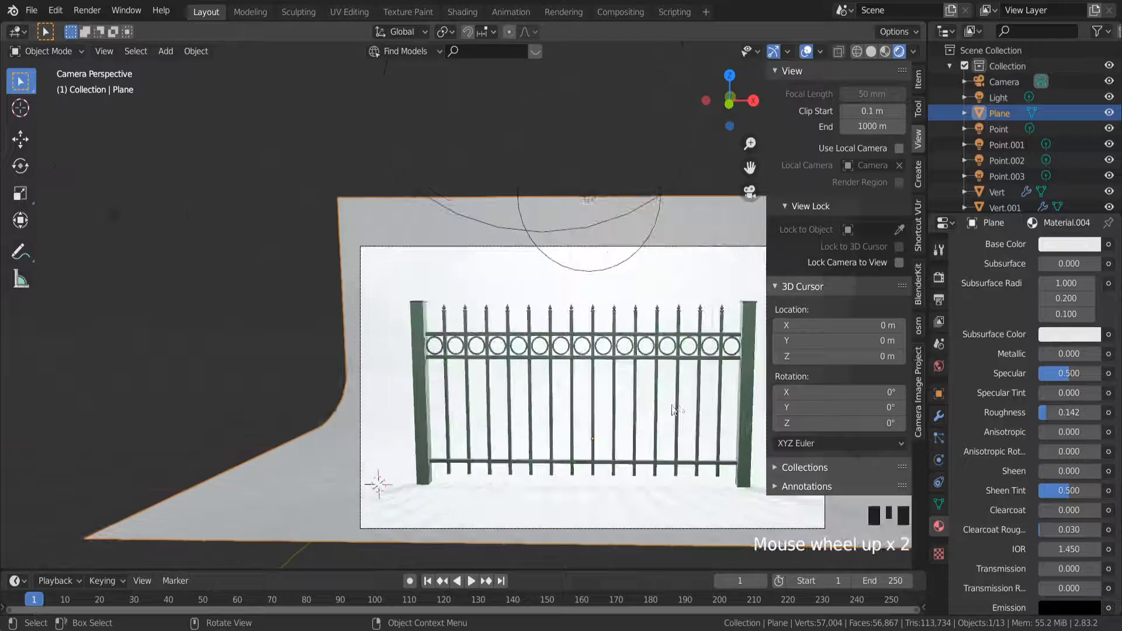
Set the backdrop material's specular to 1.000, trying its roughness at 0.628 and at 0.564
drag(1046, 417, 1078, 417)
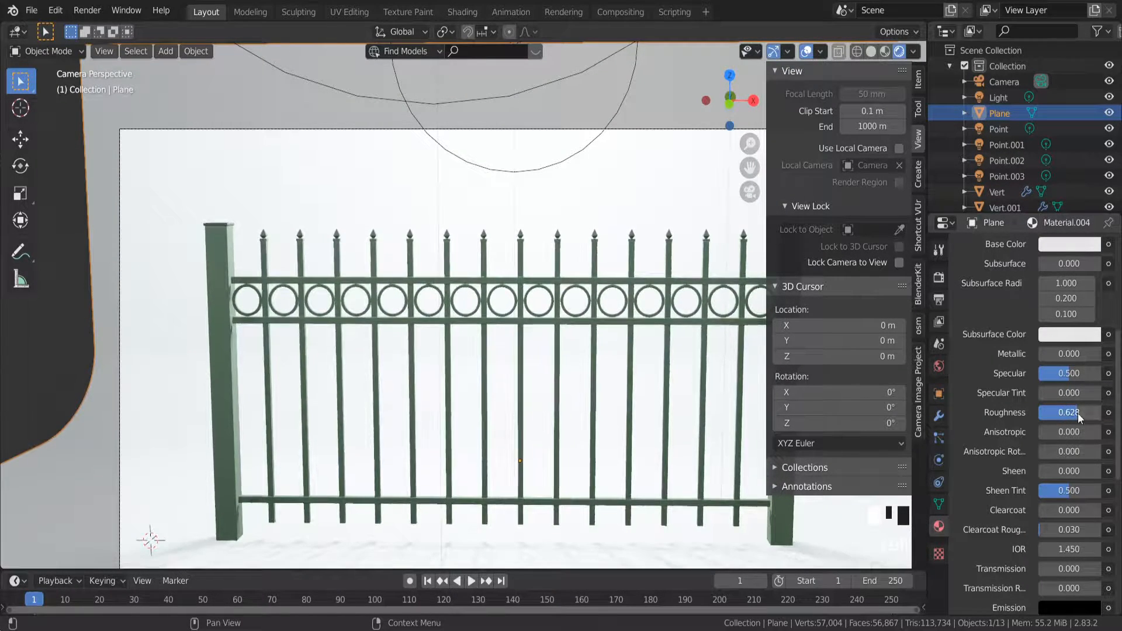
scroll(549, 374, down, 3)
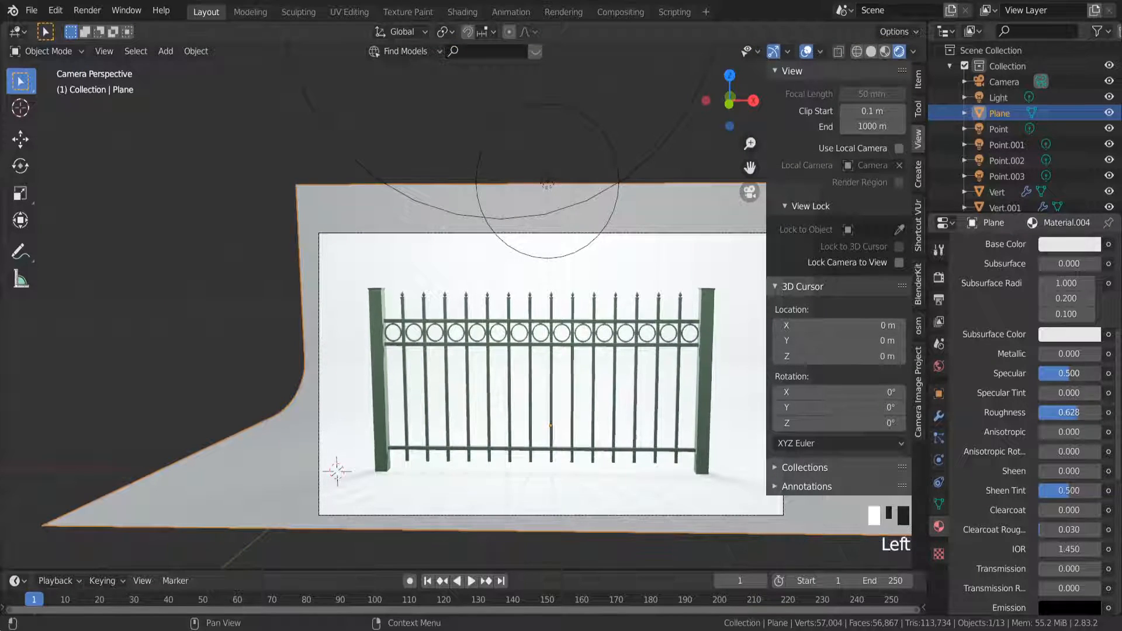
drag(1069, 373, 1100, 373)
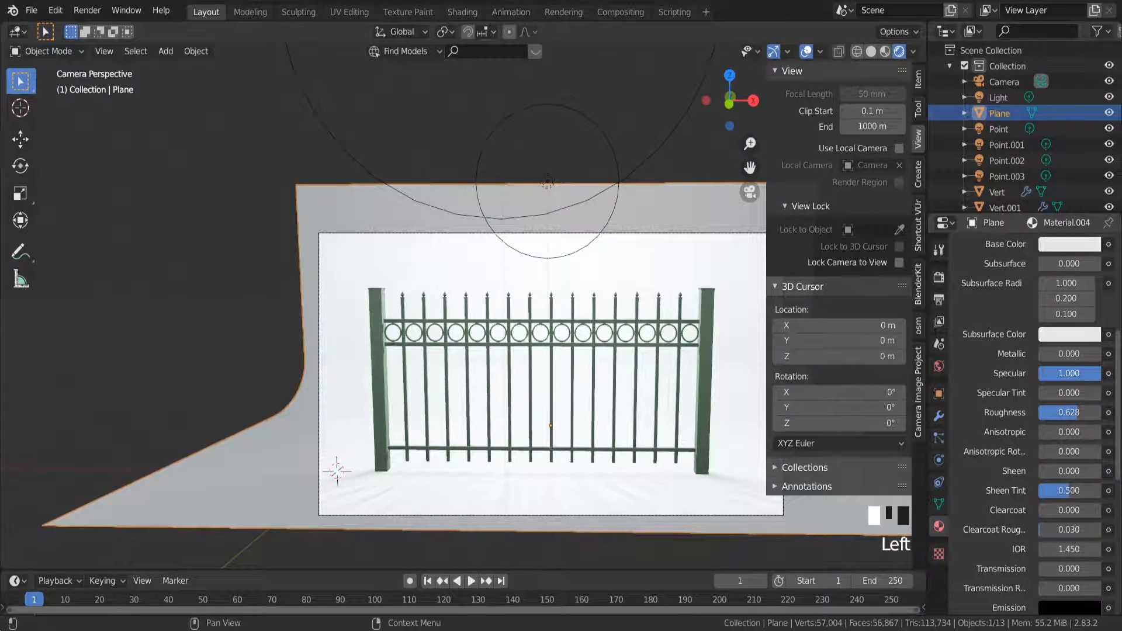
drag(1078, 412, 1074, 413)
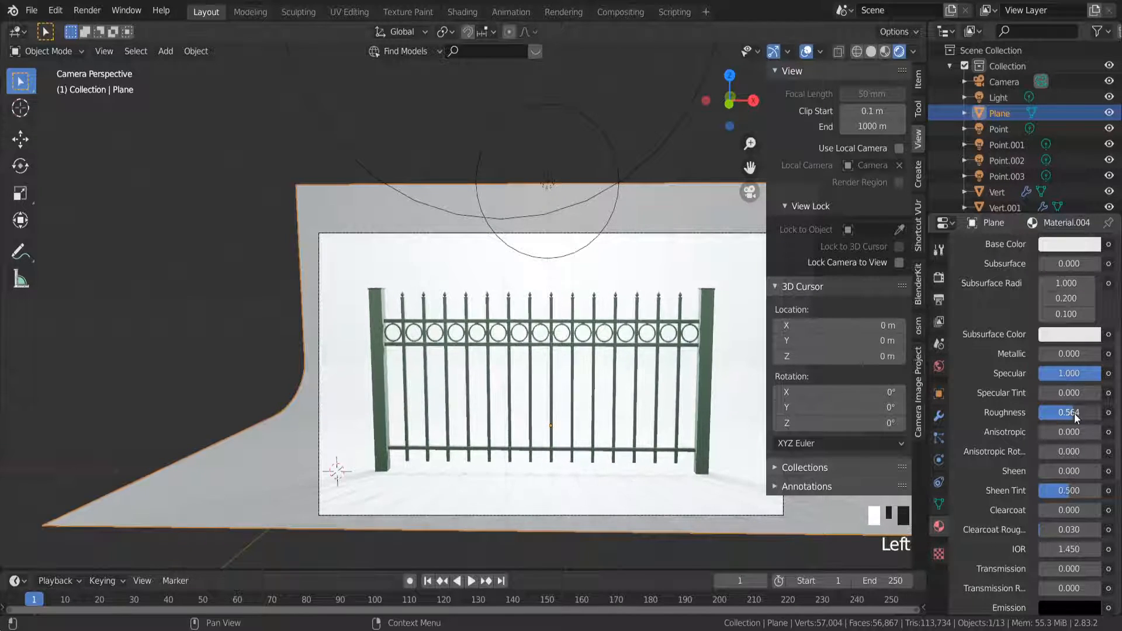
scroll(558, 387, up, 2)
scroll(557, 387, up, 1)
scroll(557, 388, down, 3)
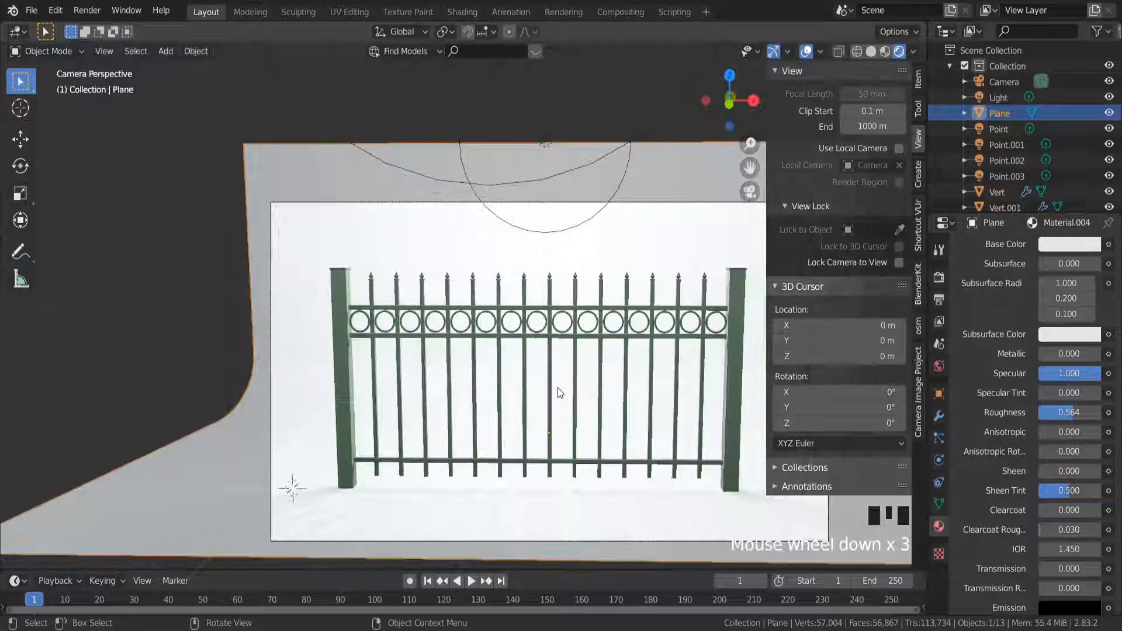
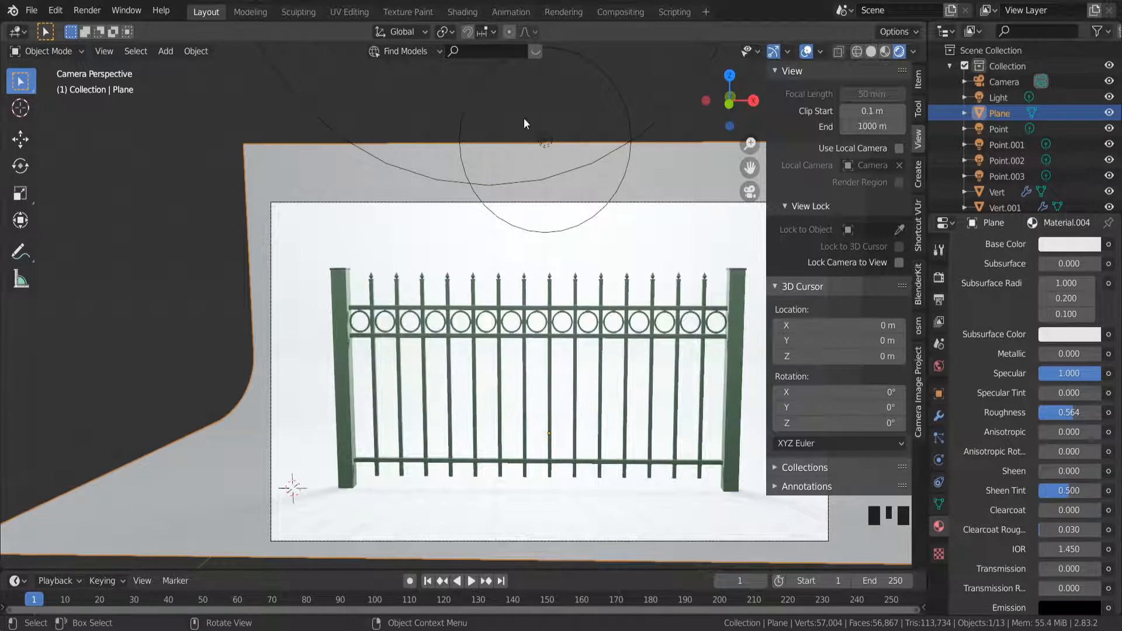
Raise the original point light above the fence along the Z axis, clear of the backdrop's upper edge
click(544, 141)
key(g)
key(z)
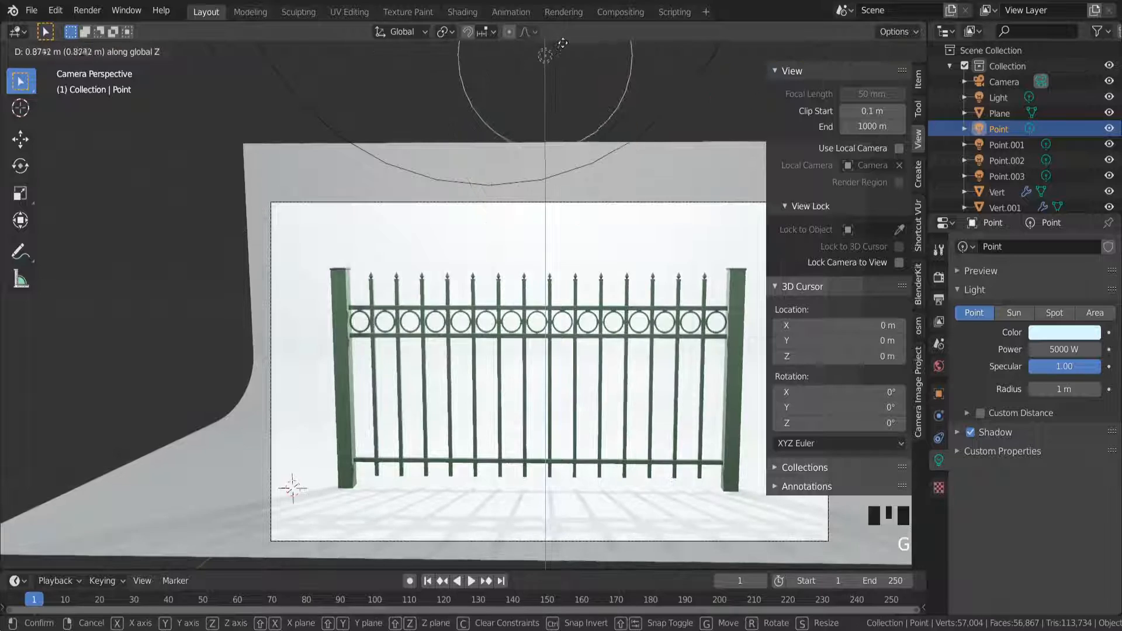
click(575, 503)
scroll(374, 361, up, 3)
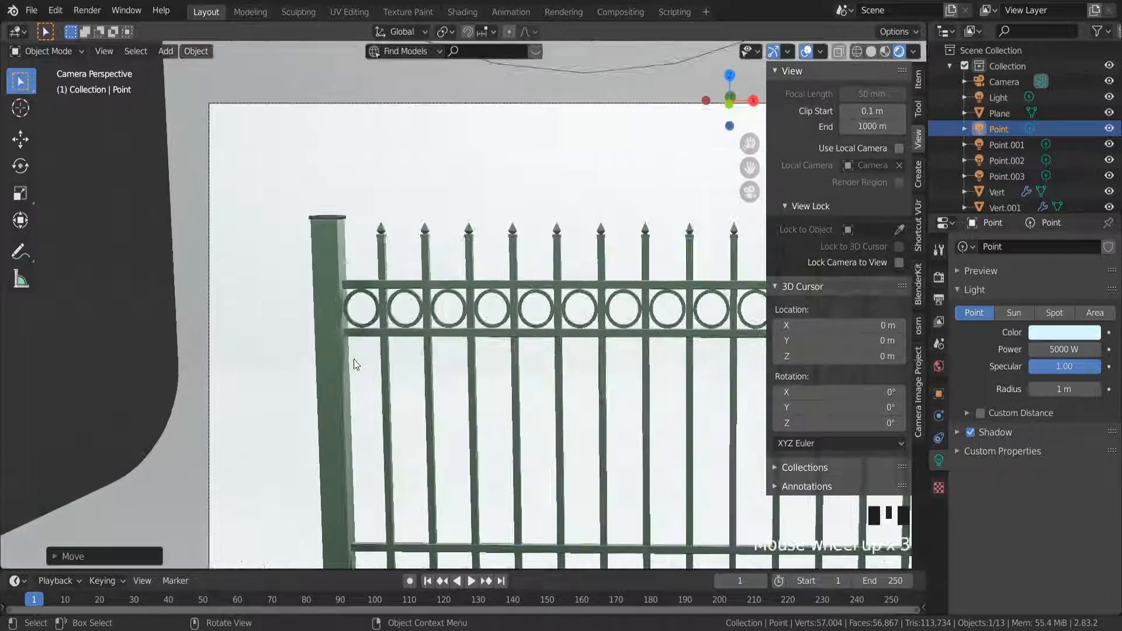
scroll(368, 397, down, 5)
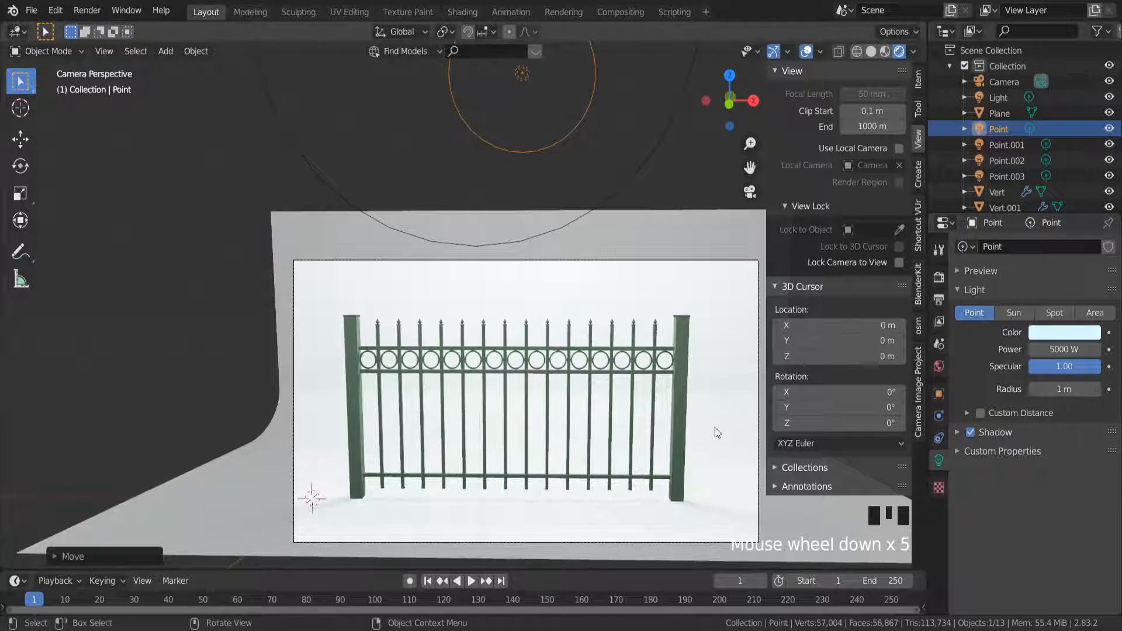
Try the backdrop material's roughness at 0.000 and 0.711, and settle on 0.463
click(659, 228)
click(658, 228)
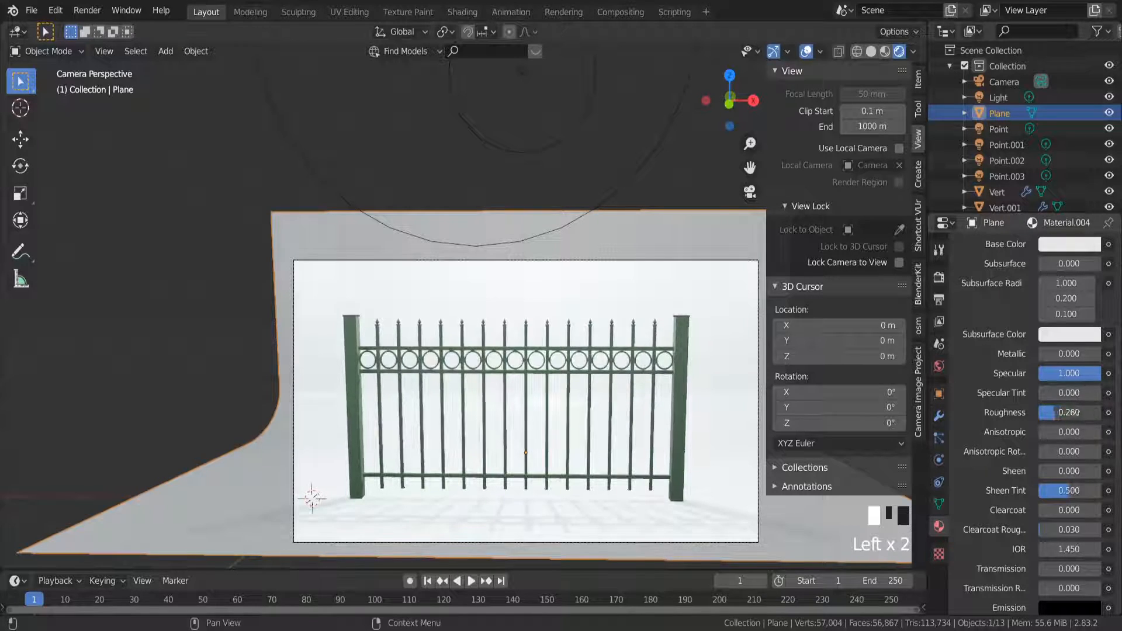
drag(1043, 413, 1038, 413)
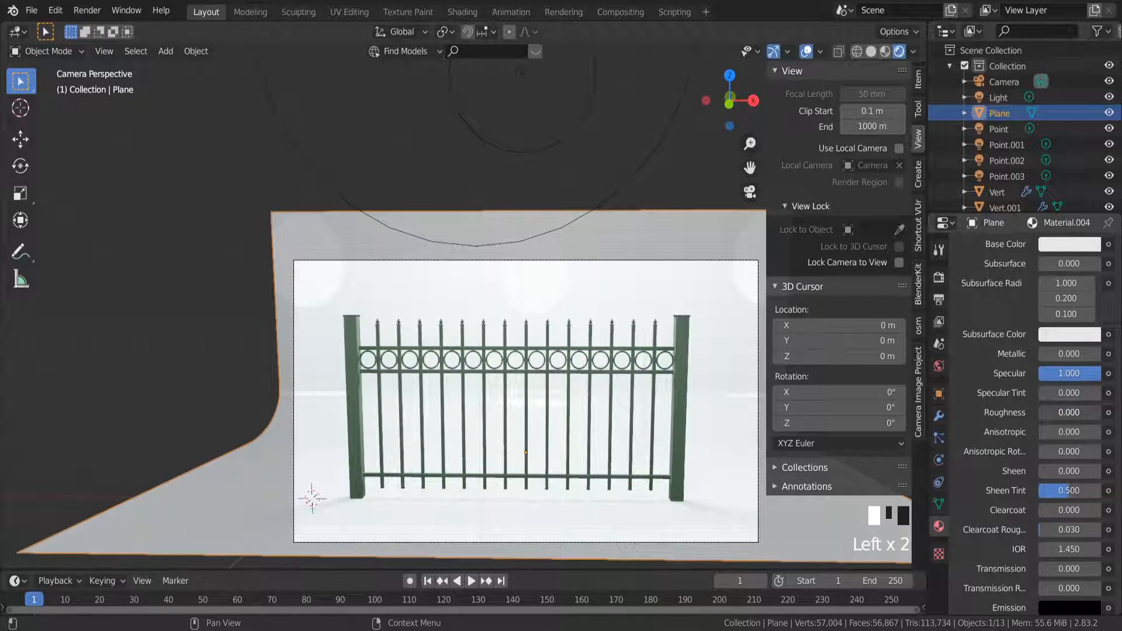
drag(1039, 413, 1082, 412)
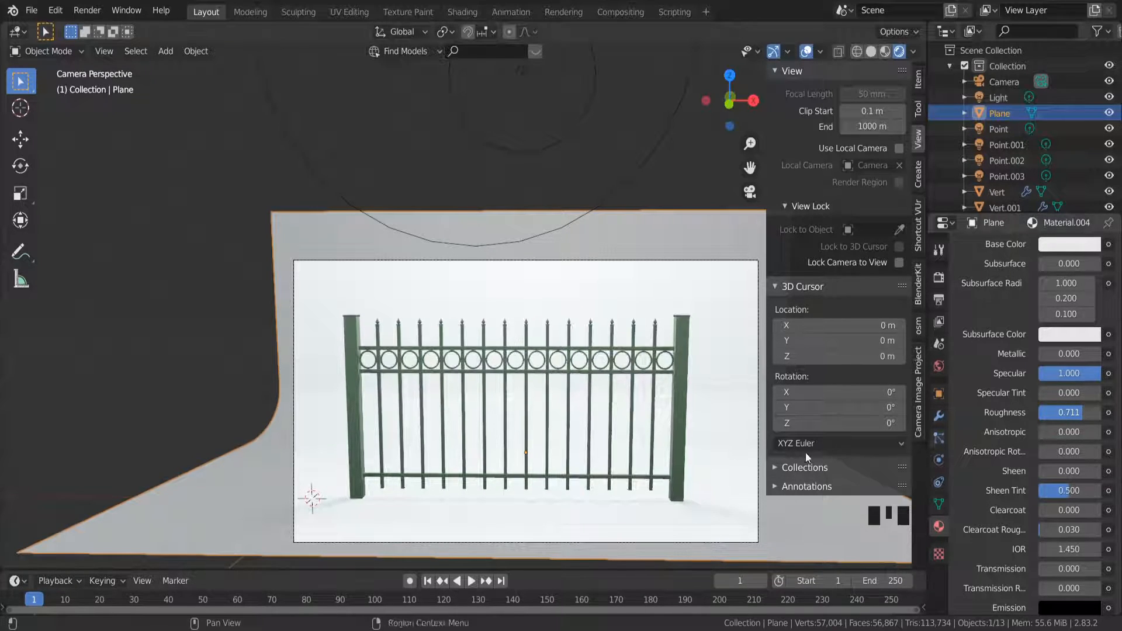
scroll(451, 503, up, 2)
scroll(451, 503, up, 1)
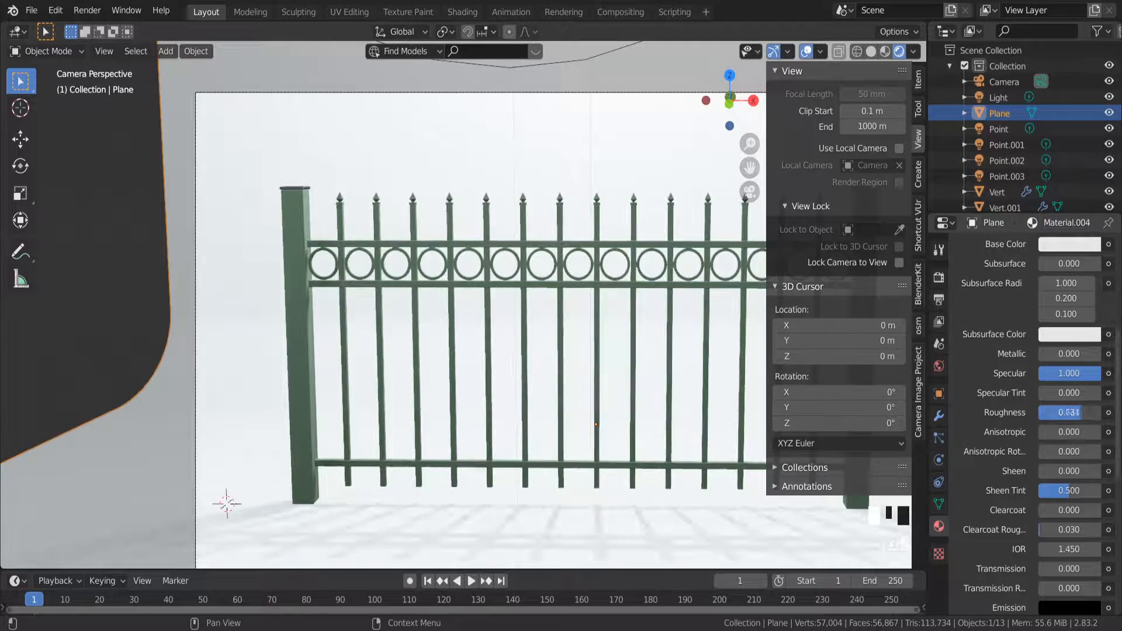
drag(1067, 413, 1052, 413)
scroll(593, 193, down, 4)
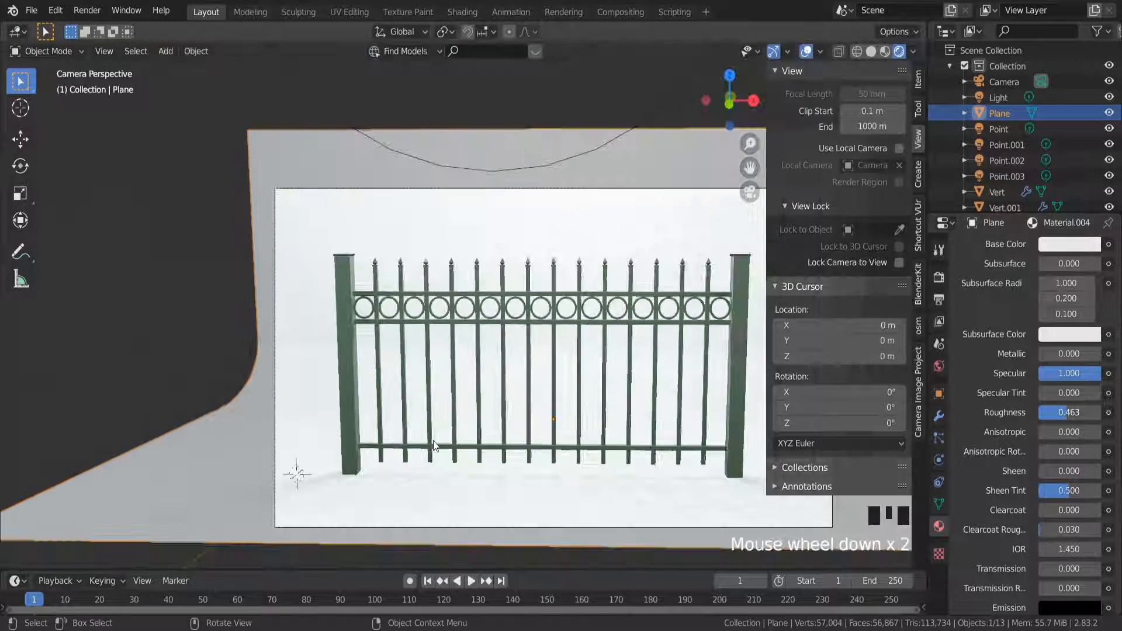
Select the duplicated front light and examine the fence and its floor shadows through the camera
click(615, 208)
scroll(604, 351, up, 3)
scroll(604, 351, up, 1)
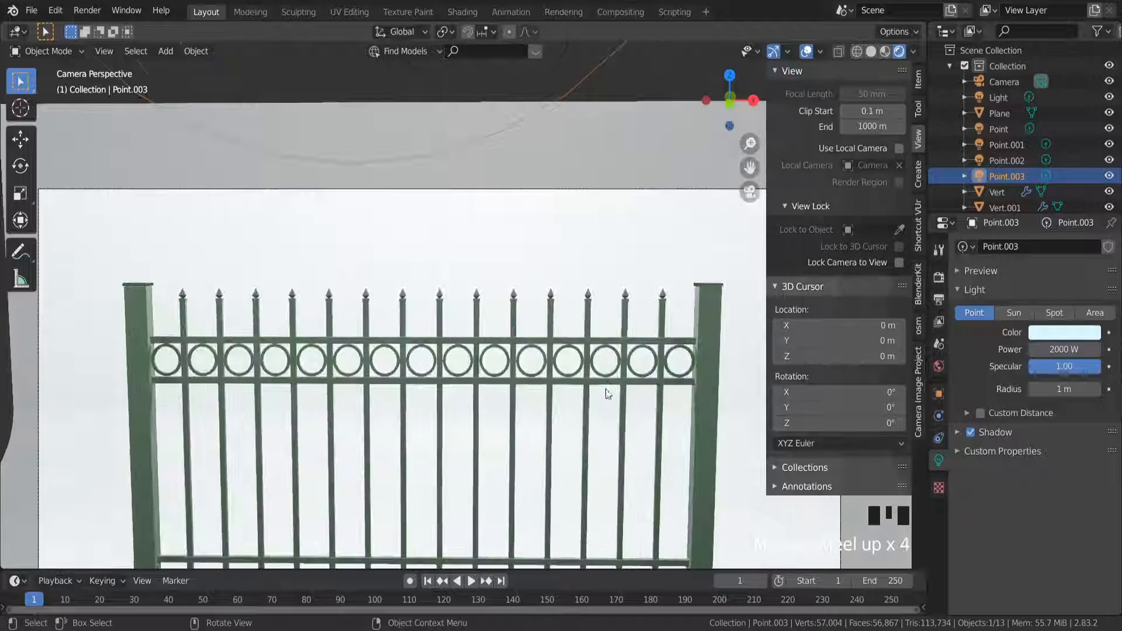
scroll(608, 388, down, 3)
scroll(483, 392, up, 4)
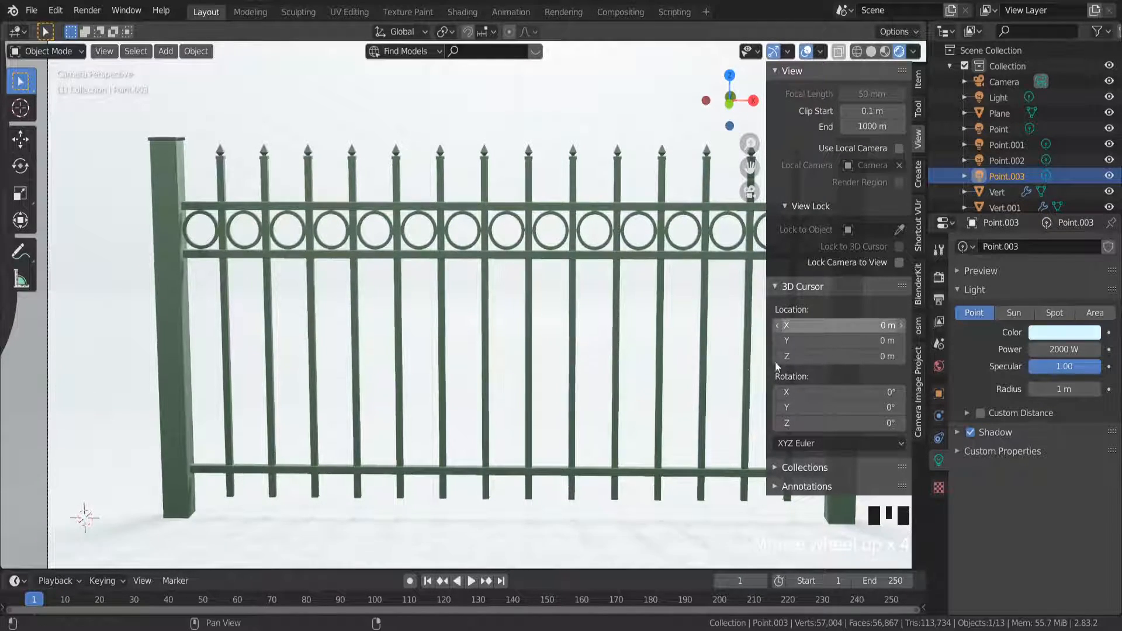
scroll(742, 350, down, 2)
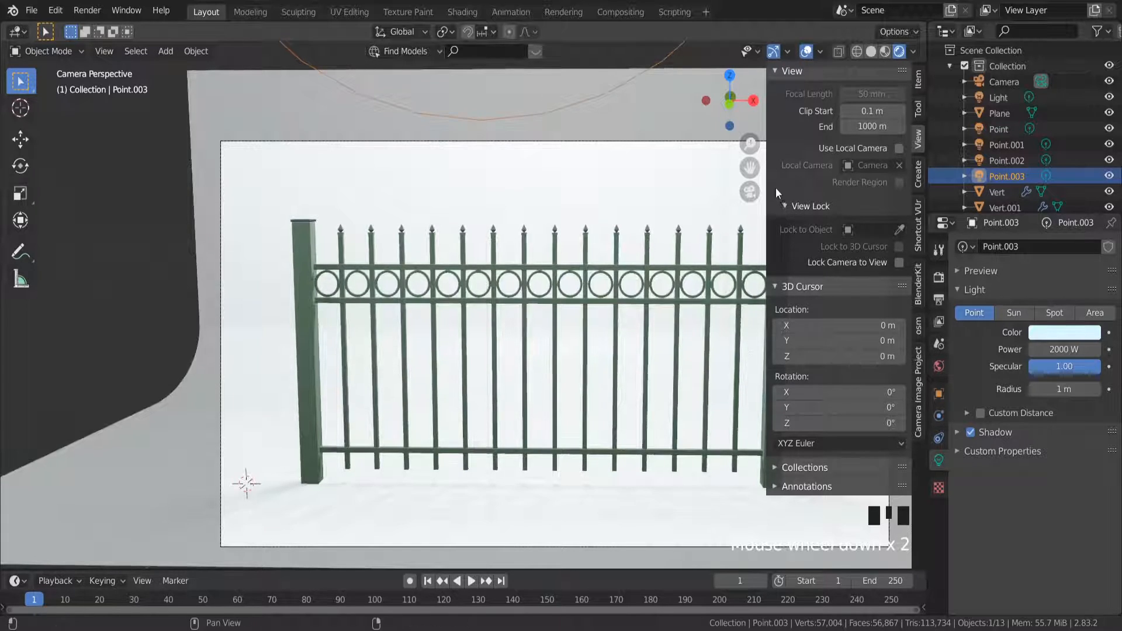
drag(750, 168, 963, 256)
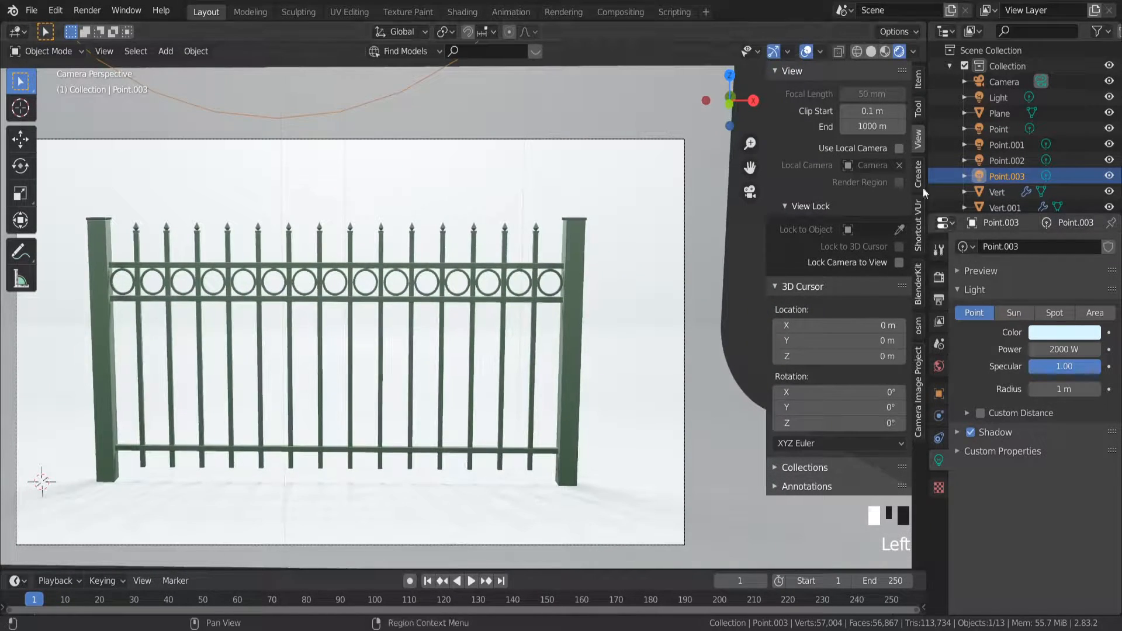
Switch the scene's render engine to Cycles
click(939, 251)
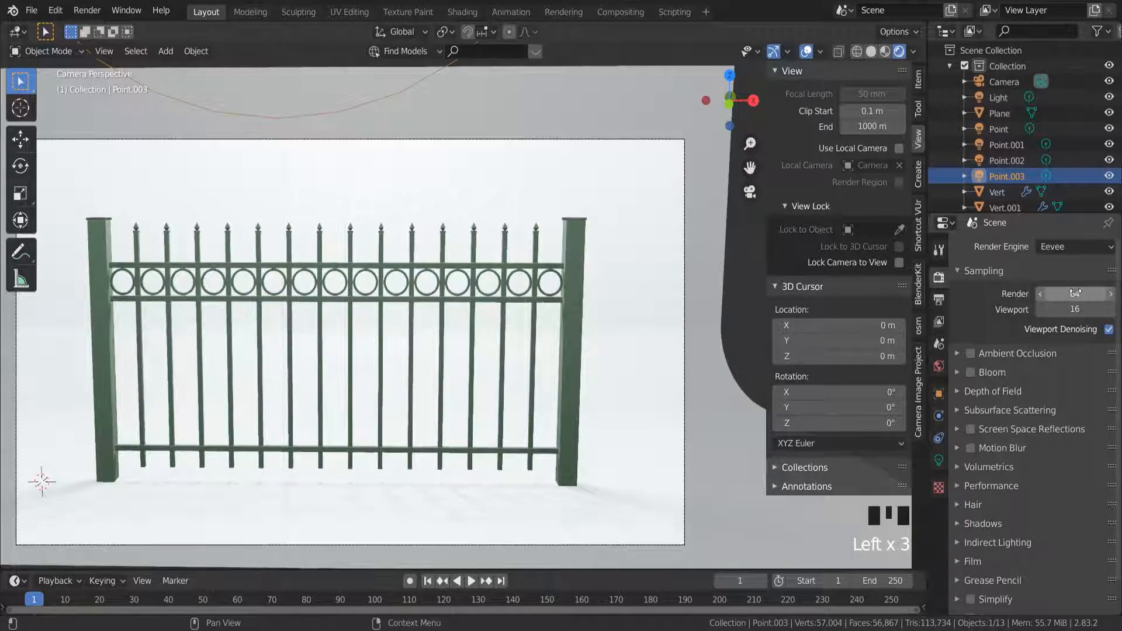
click(1078, 246)
click(1057, 296)
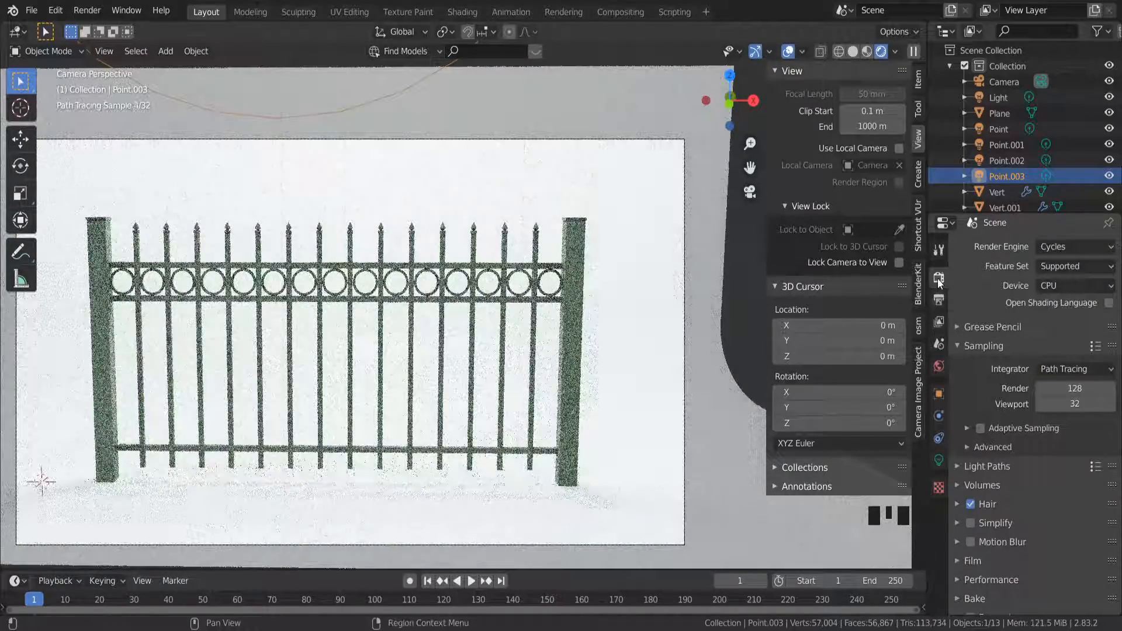
Set the Cycles render sample count to 300
click(1075, 389)
text(300)
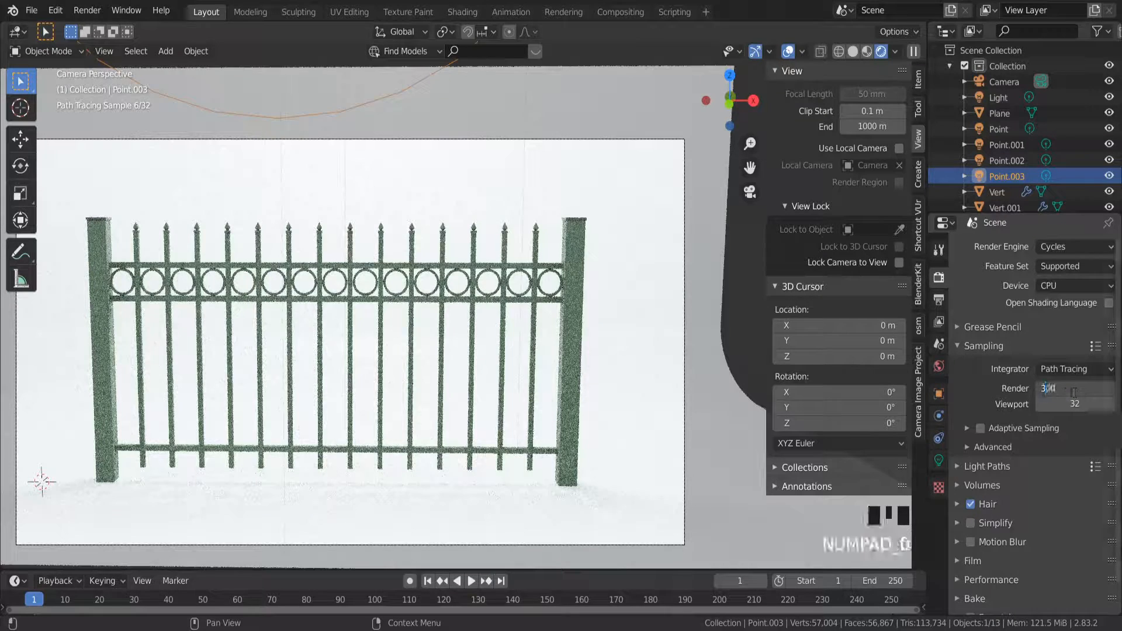
key(Return)
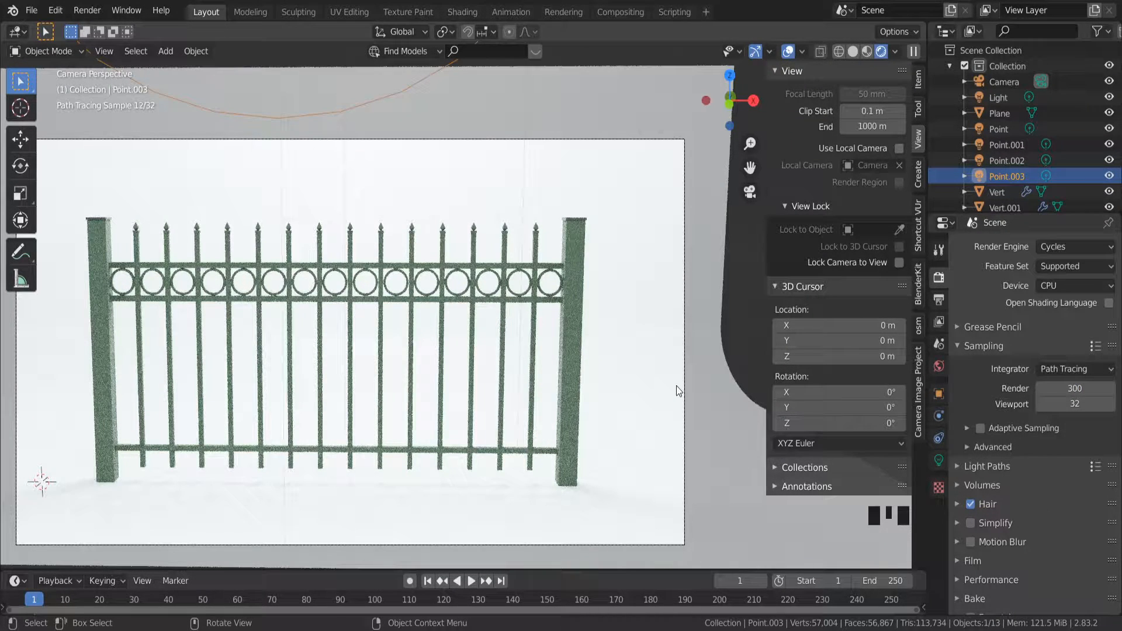
Enable the Denoising Data pass for the view layer
click(939, 300)
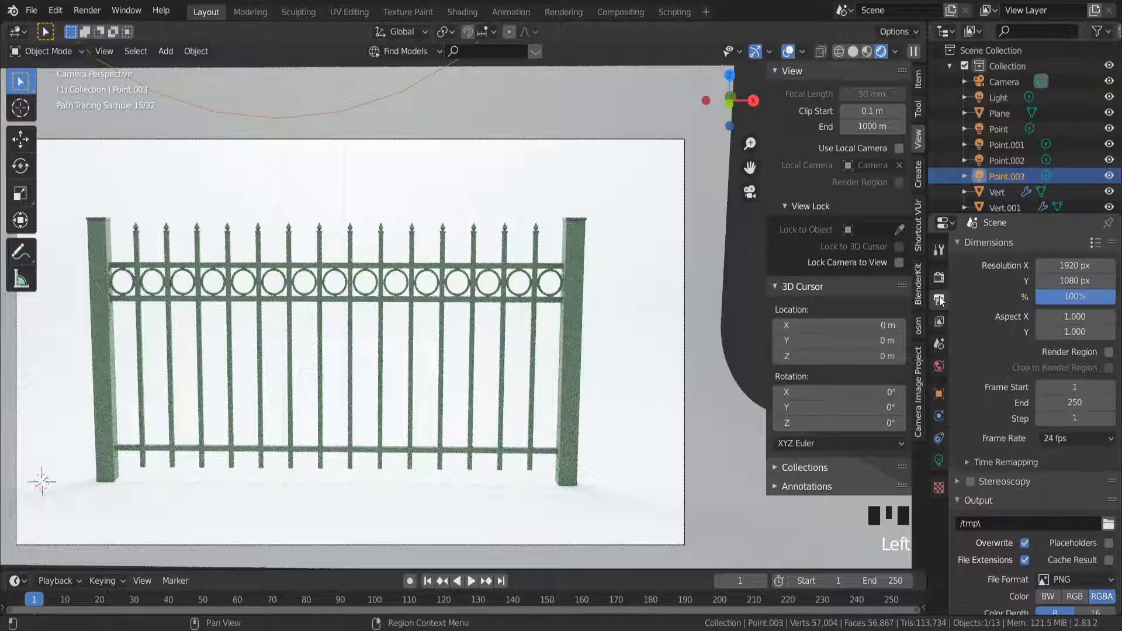
click(942, 324)
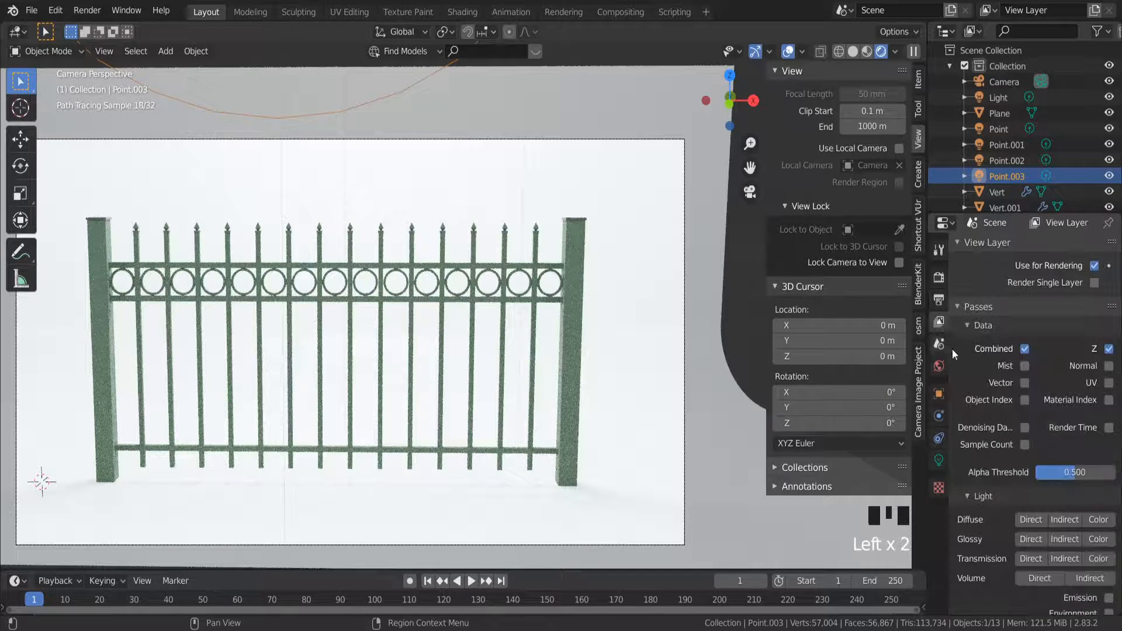
click(1025, 427)
Enable ambient occlusion for the world and set its distance to 0.5 m
click(939, 344)
click(939, 366)
click(970, 403)
click(993, 403)
click(1090, 443)
key(BackSpace)
text(.5)
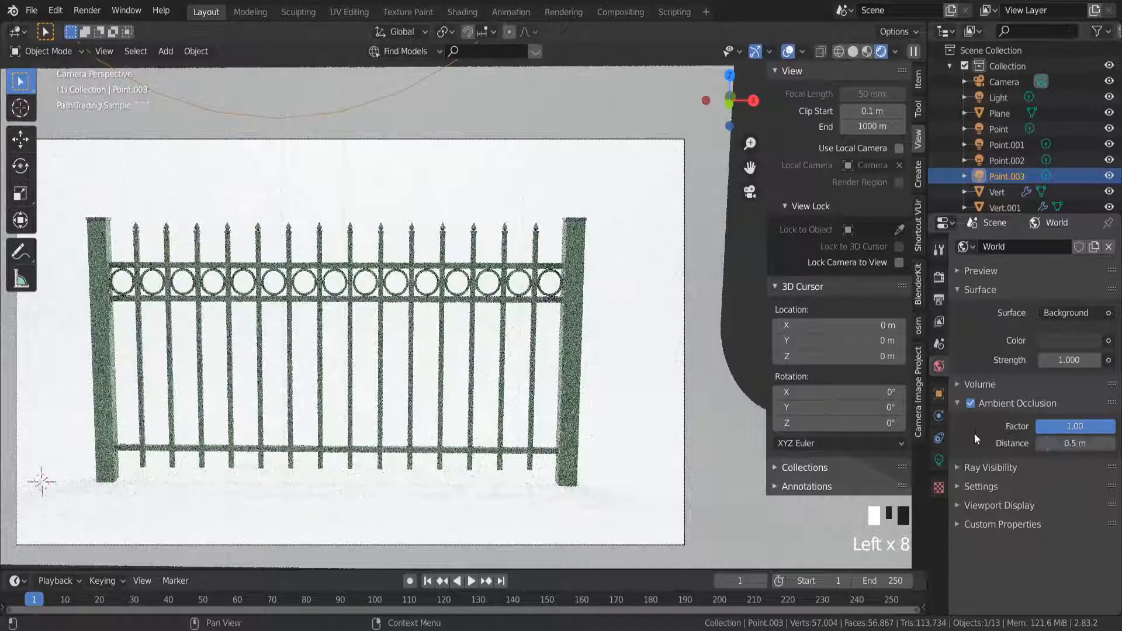
key(Return)
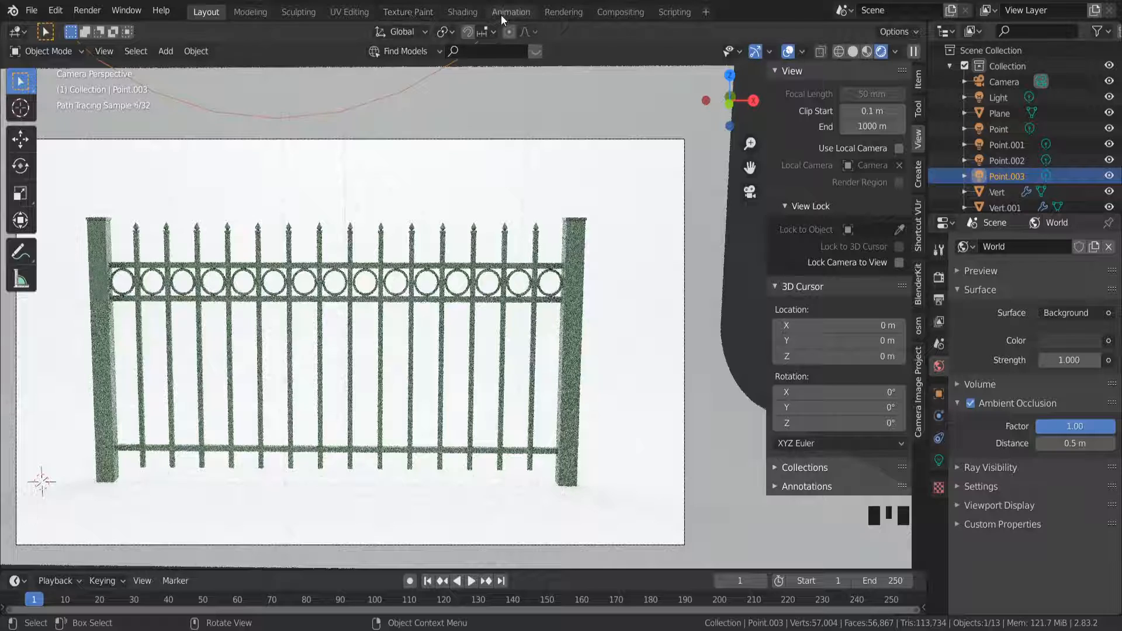
Enable compositing nodes and insert a Denoise node between the Render Layers and Composite image connection
click(594, 13)
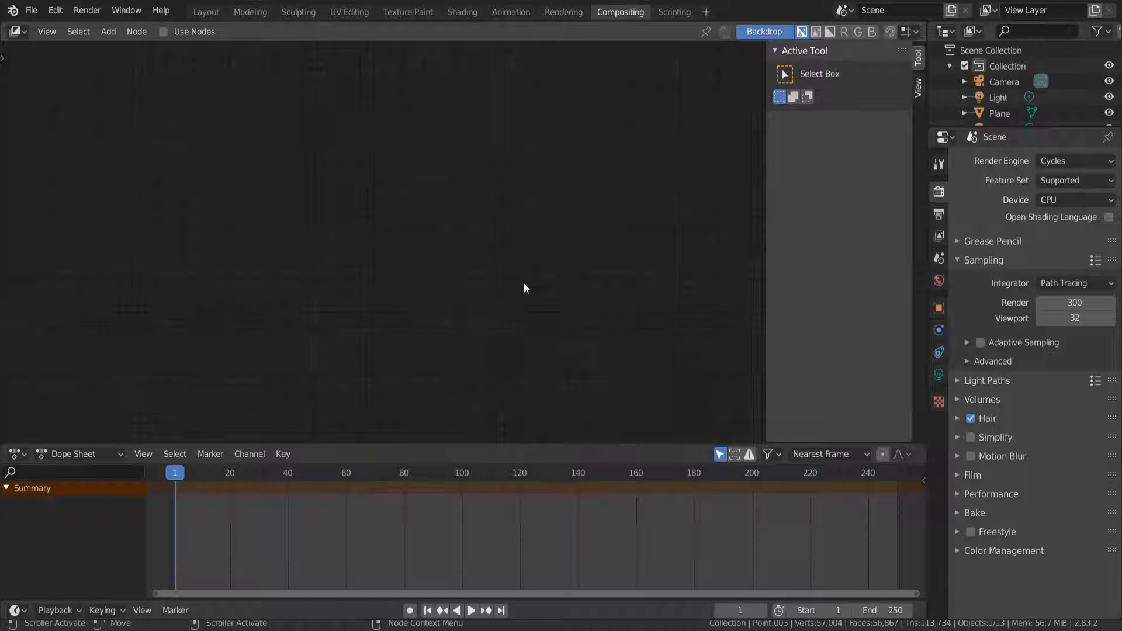
click(159, 33)
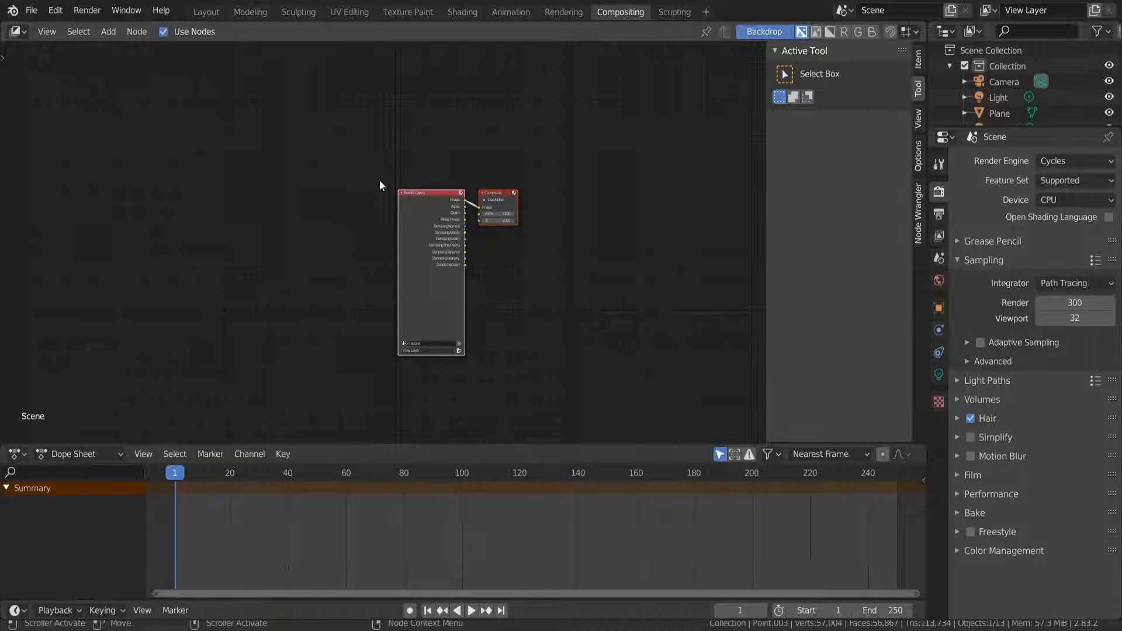
scroll(497, 241, up, 5)
key(shift+a)
click(492, 246)
text(D)
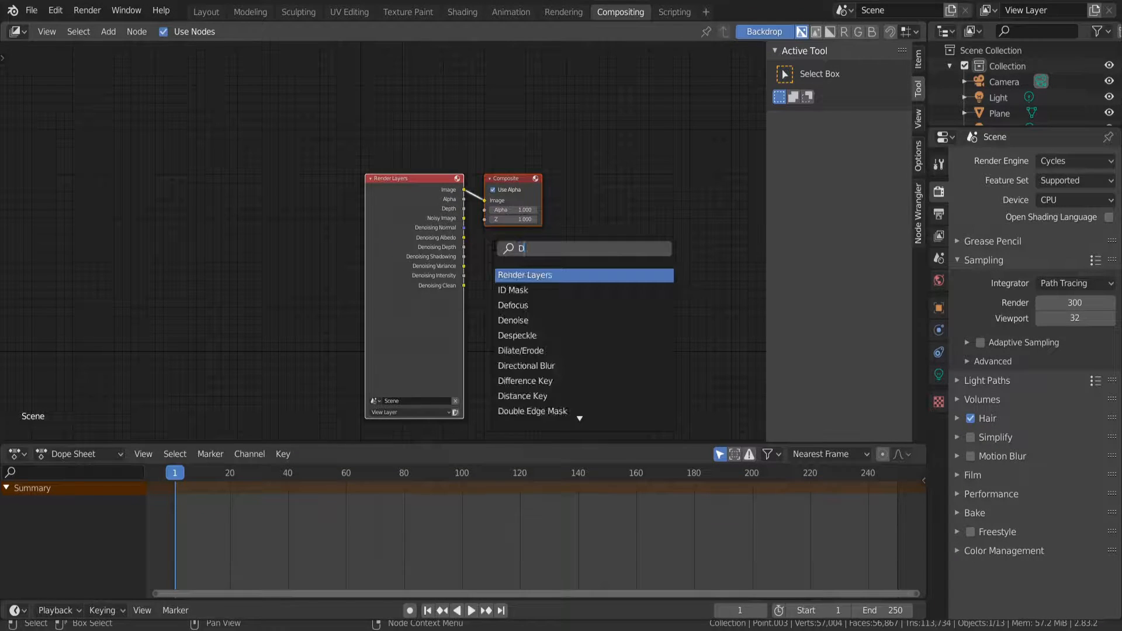
text(ENOI)
key(Return)
click(514, 181)
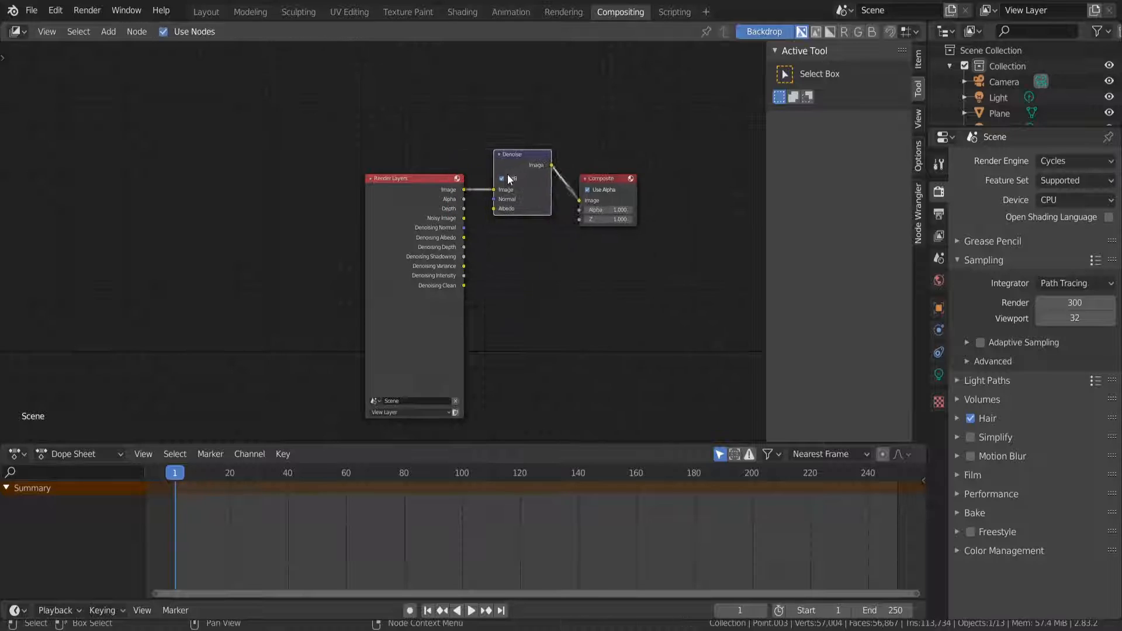
Connect the Render Layers' Denoising Normal and Denoising Albedo outputs to the Denoise node's Normal and Albedo inputs
scroll(497, 202, up, 4)
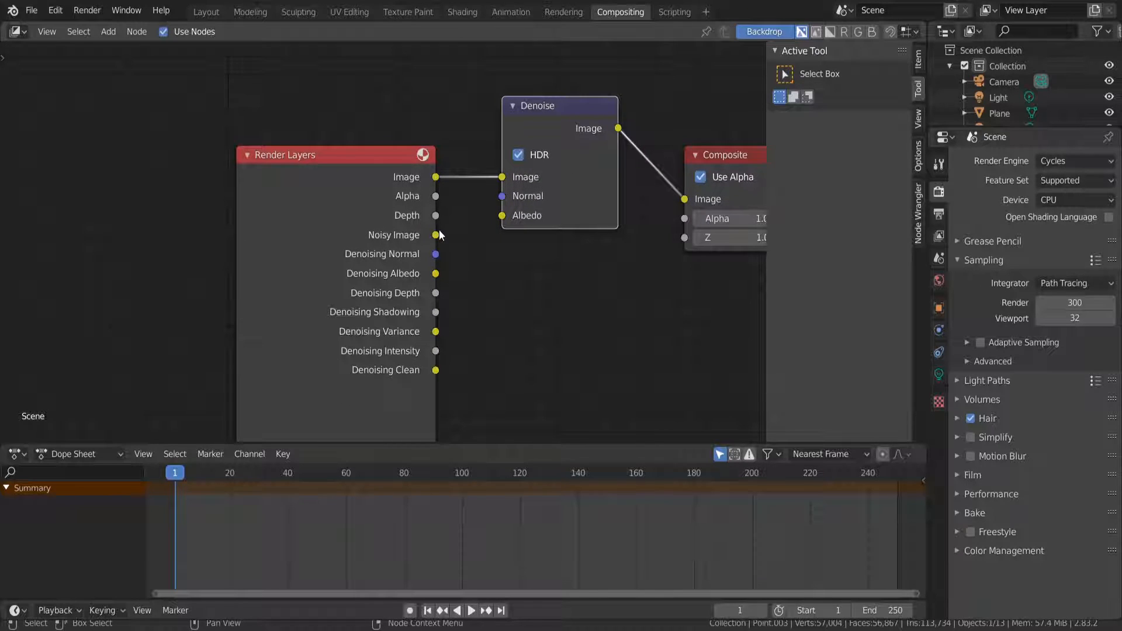
drag(435, 254, 506, 196)
drag(436, 273, 502, 216)
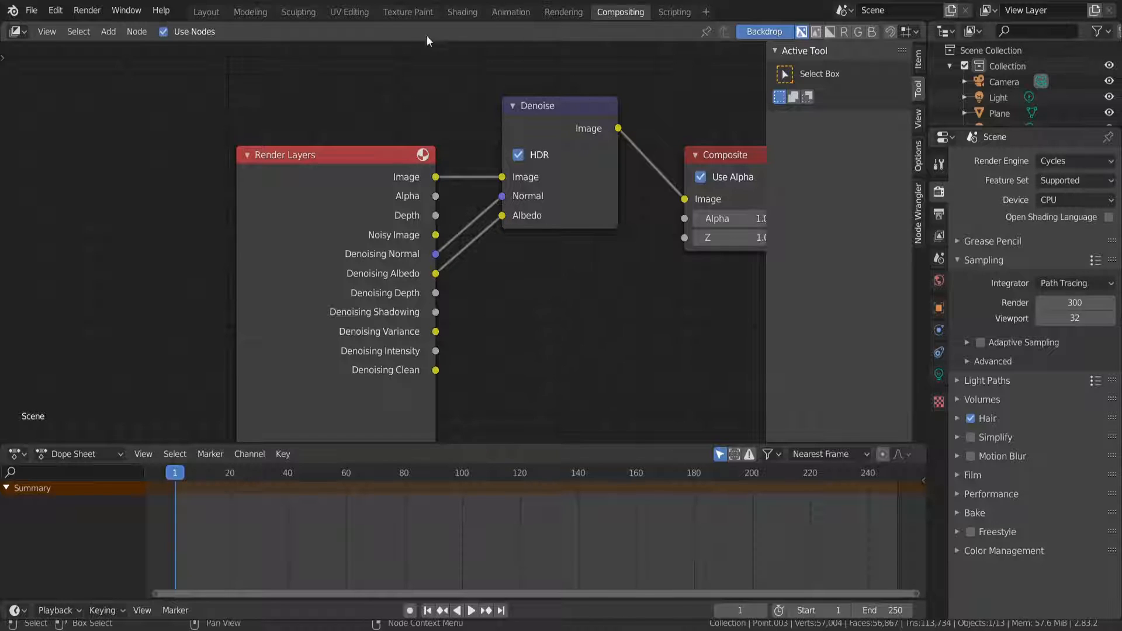
Return to the Modeling workspace and show the fence through the camera with rendered shading
click(462, 11)
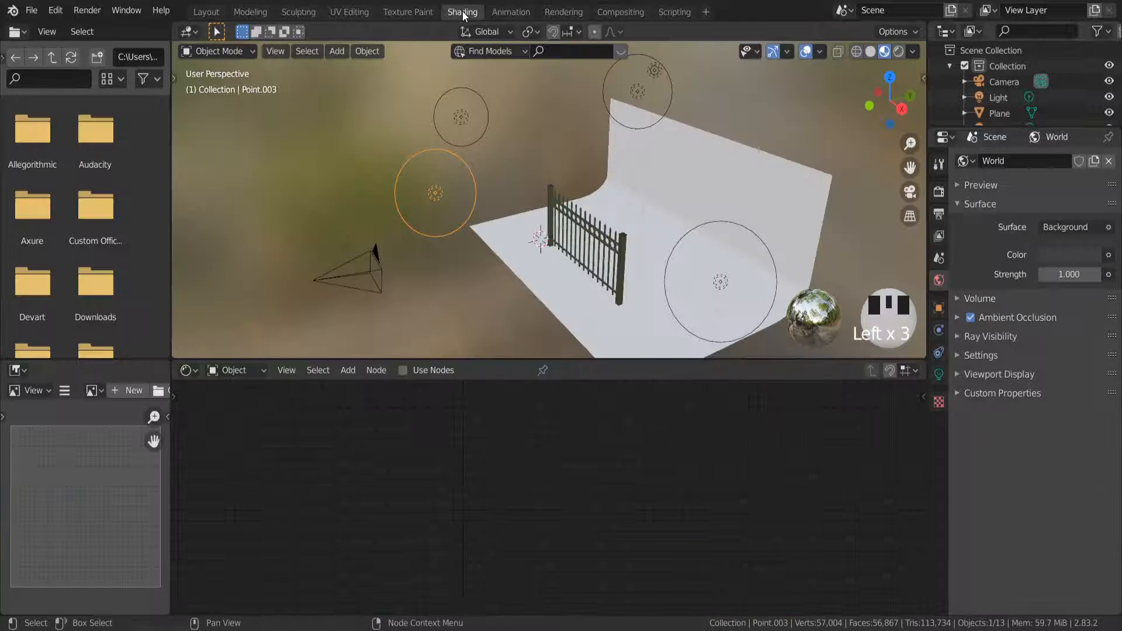
click(248, 12)
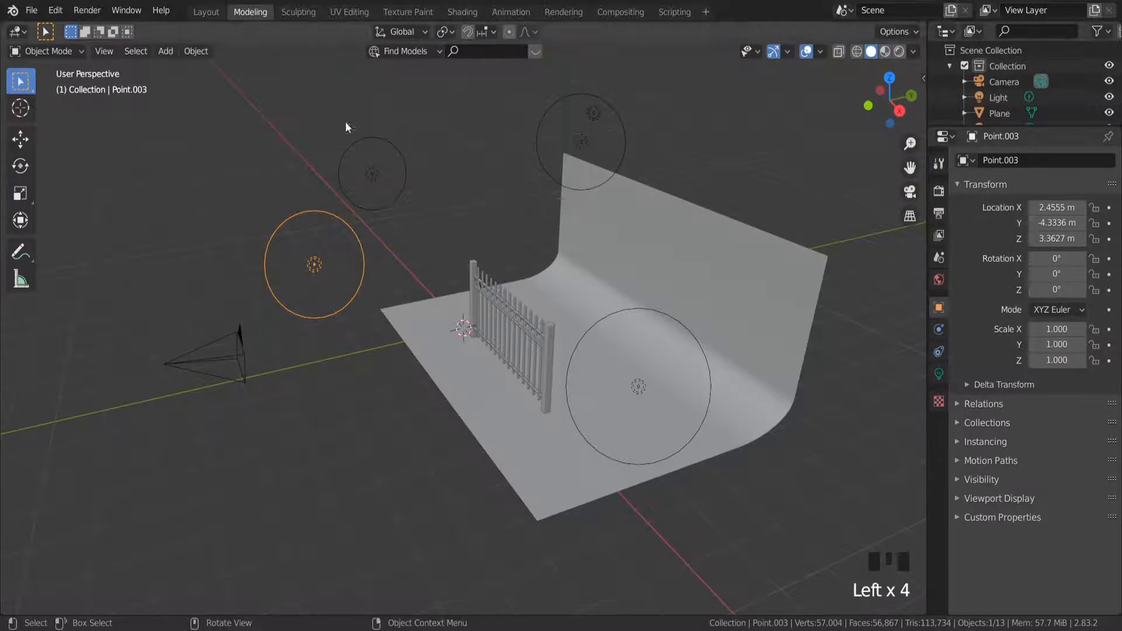
key(KP_0)
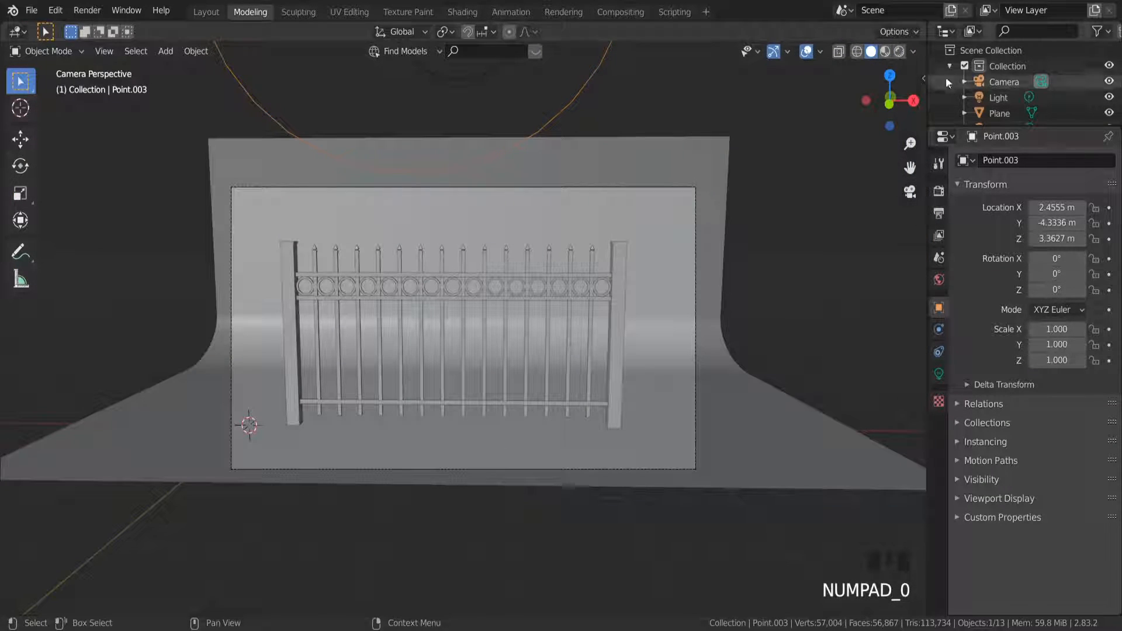
click(899, 51)
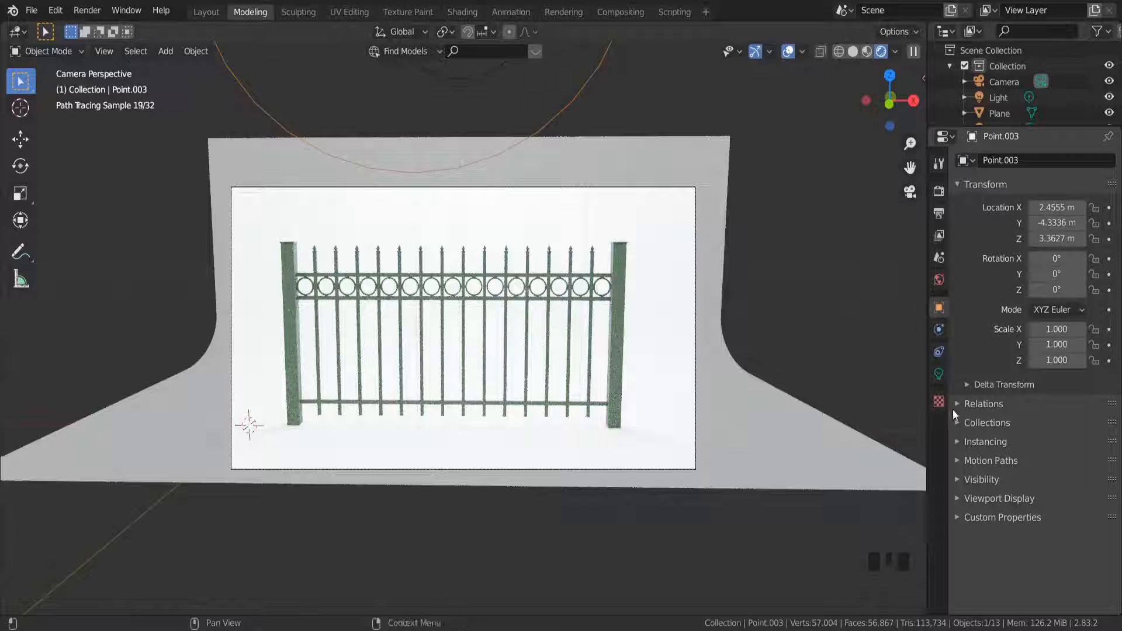
click(939, 330)
click(938, 351)
click(938, 373)
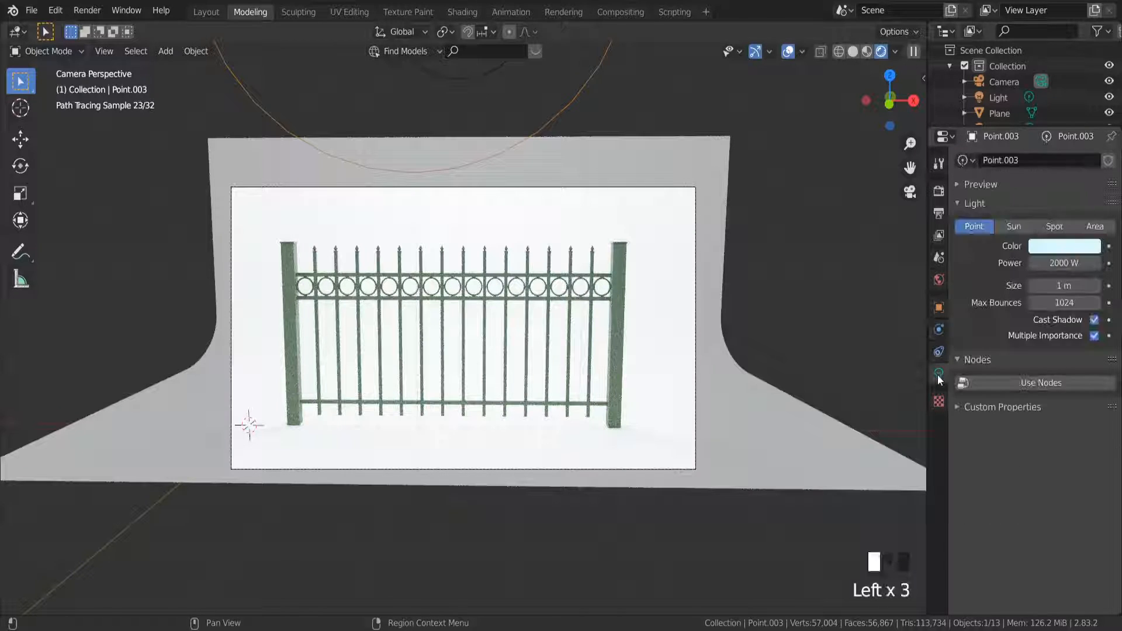
click(938, 259)
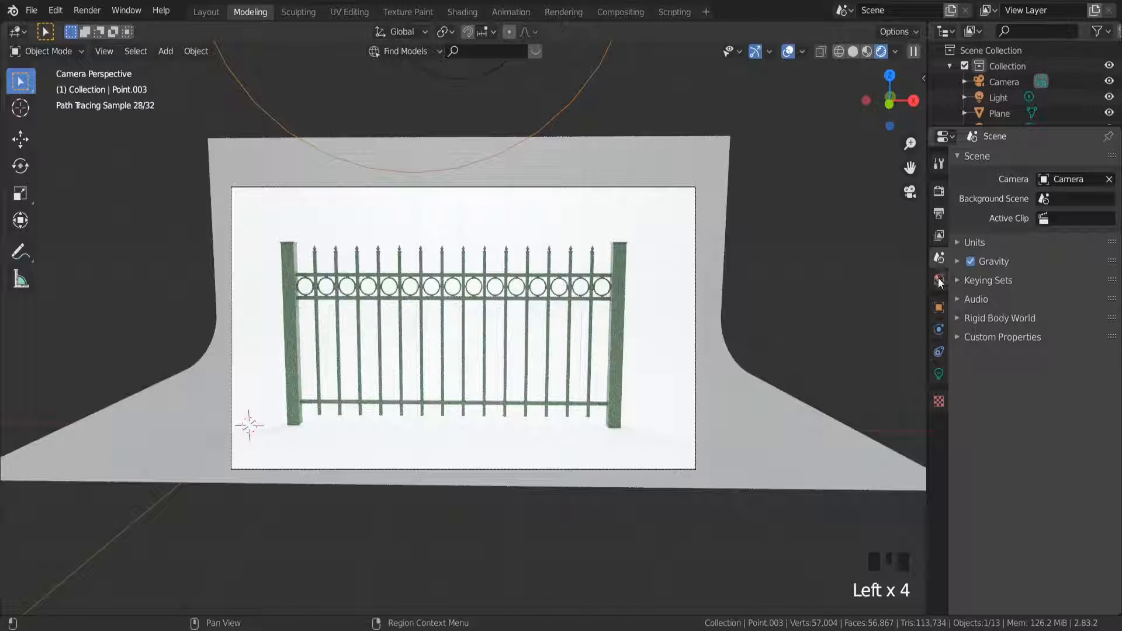
click(939, 279)
click(936, 305)
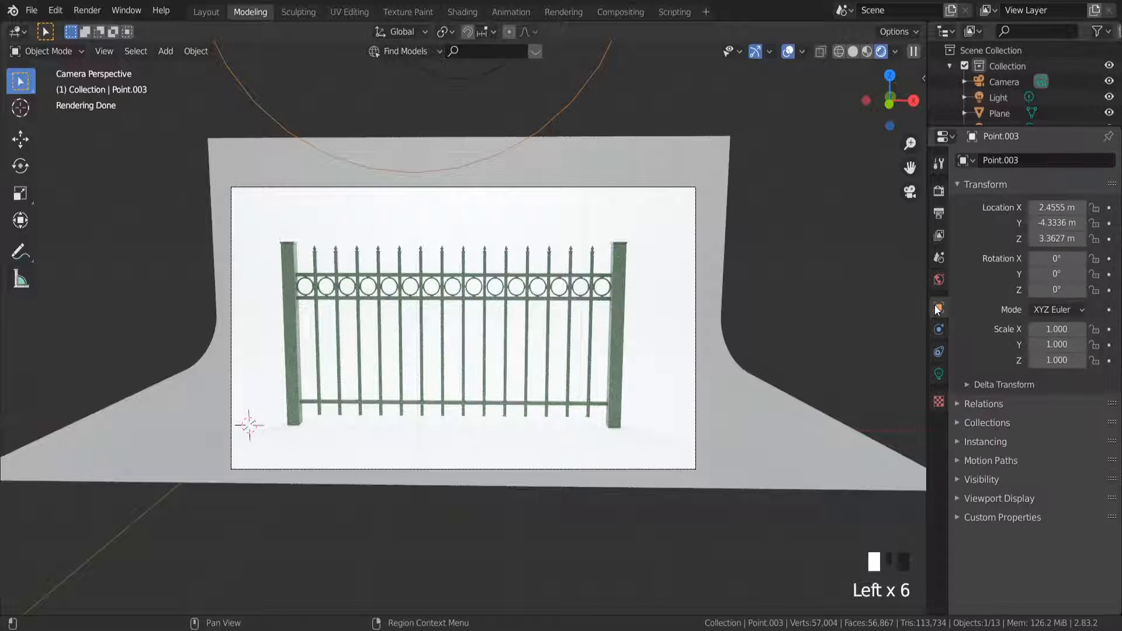
click(938, 257)
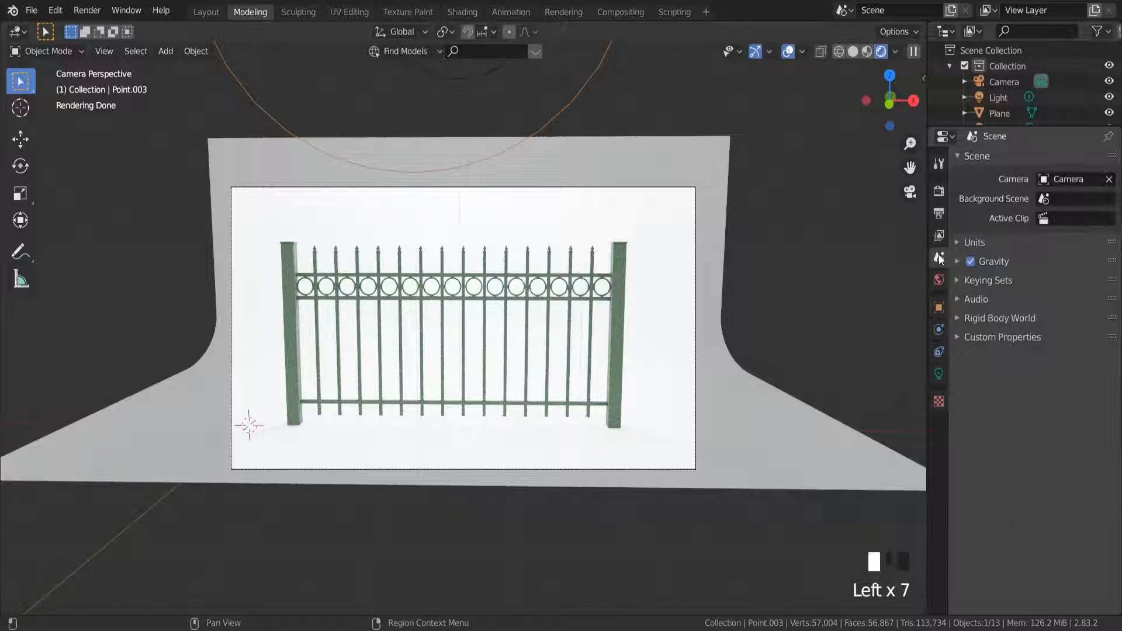
click(939, 236)
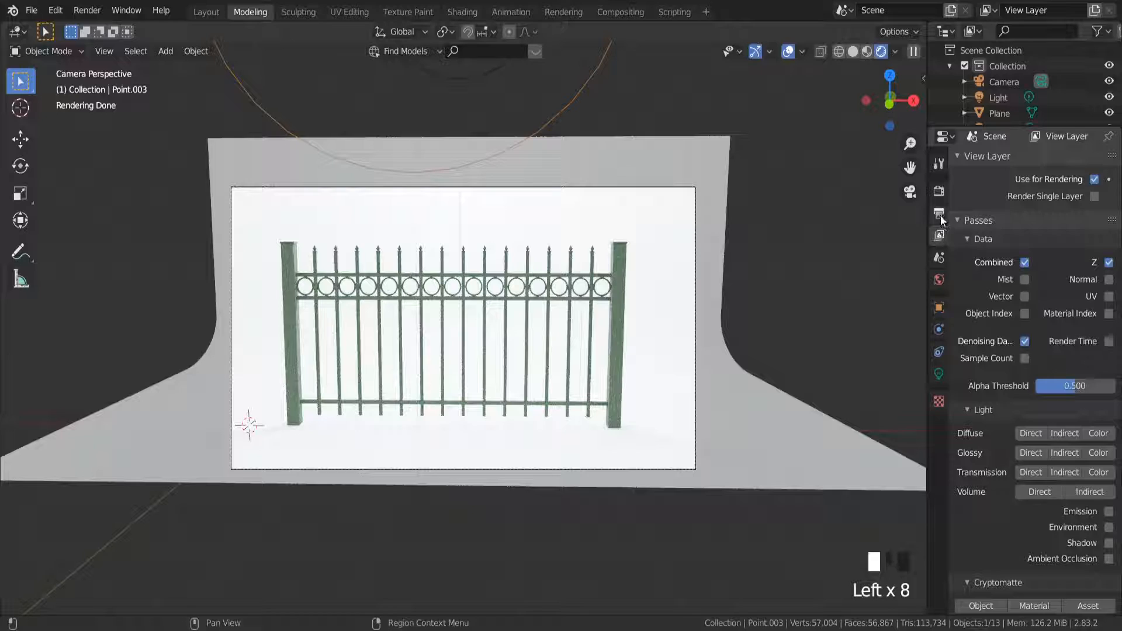
click(939, 214)
Set the scene's colour management look to Medium High Contrast
click(942, 194)
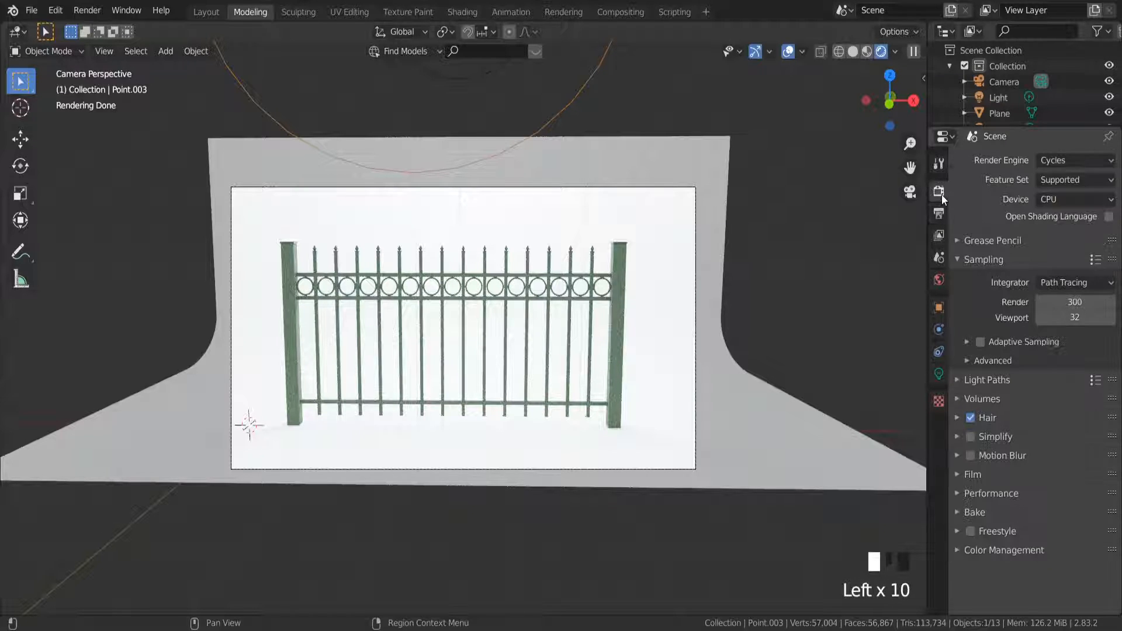
click(960, 477)
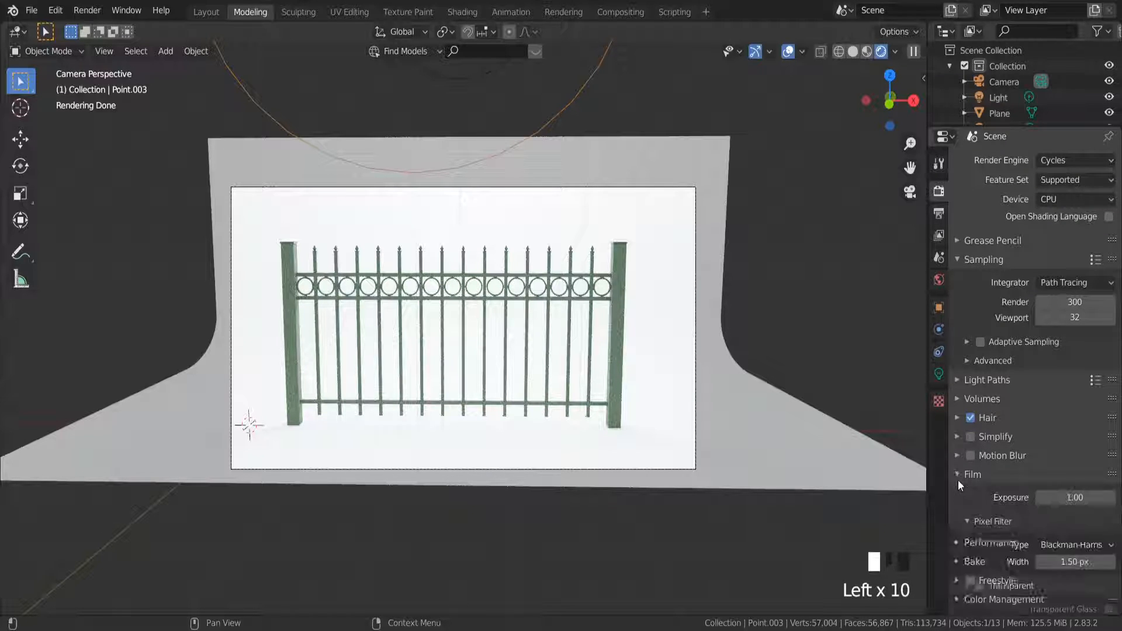
scroll(1052, 503, down, 4)
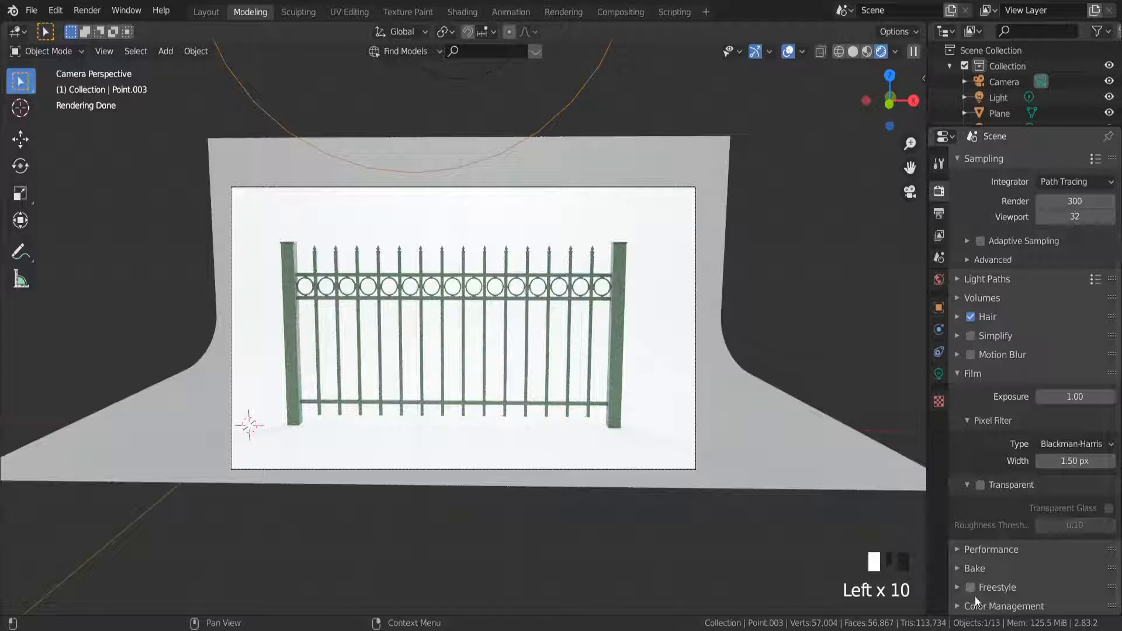
scroll(1028, 555, down, 5)
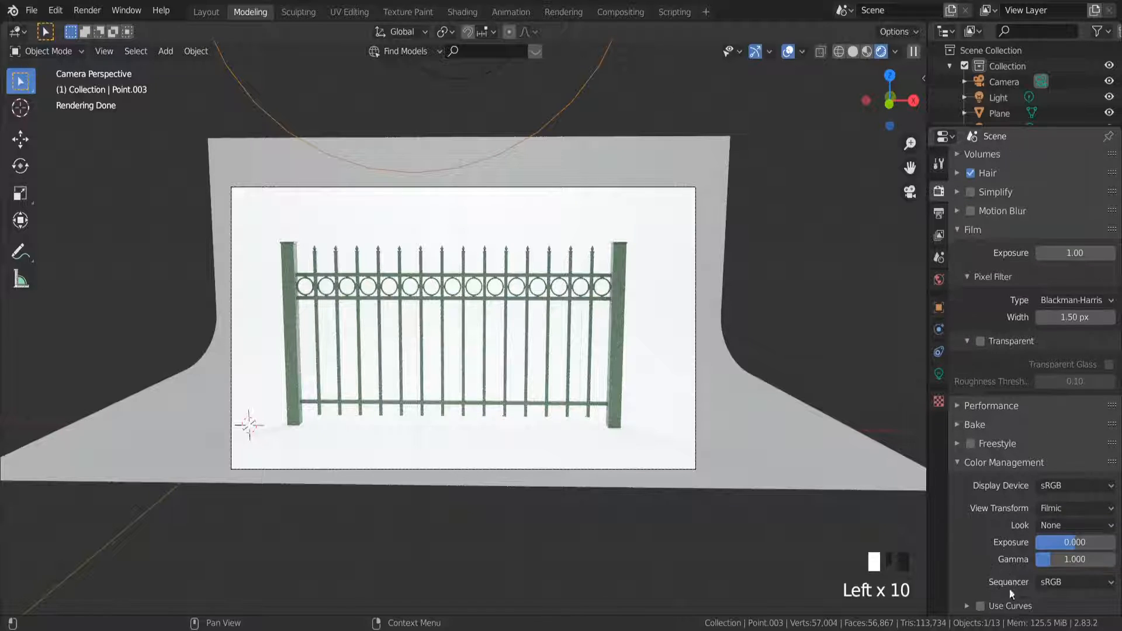
click(1088, 523)
click(1077, 453)
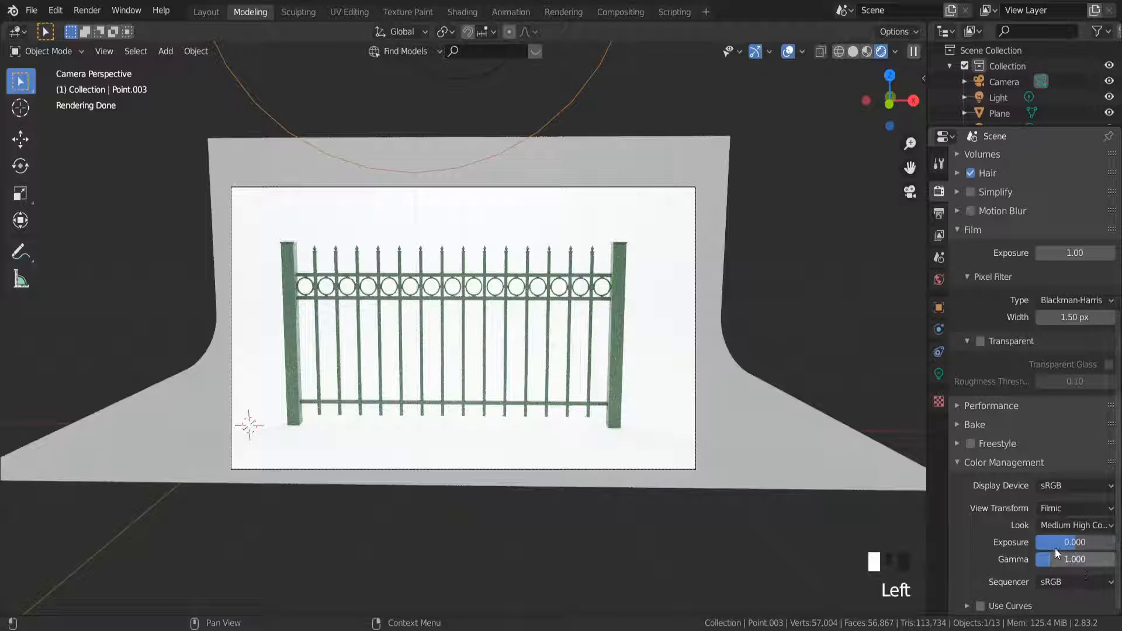
Render the camera view as a still image
click(87, 11)
click(94, 29)
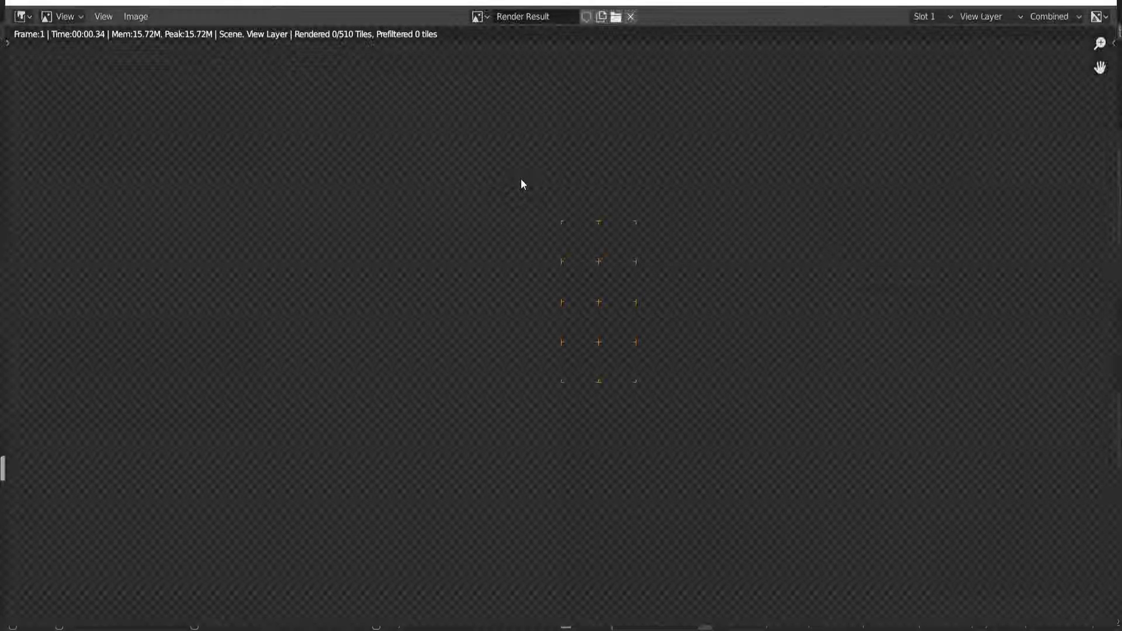